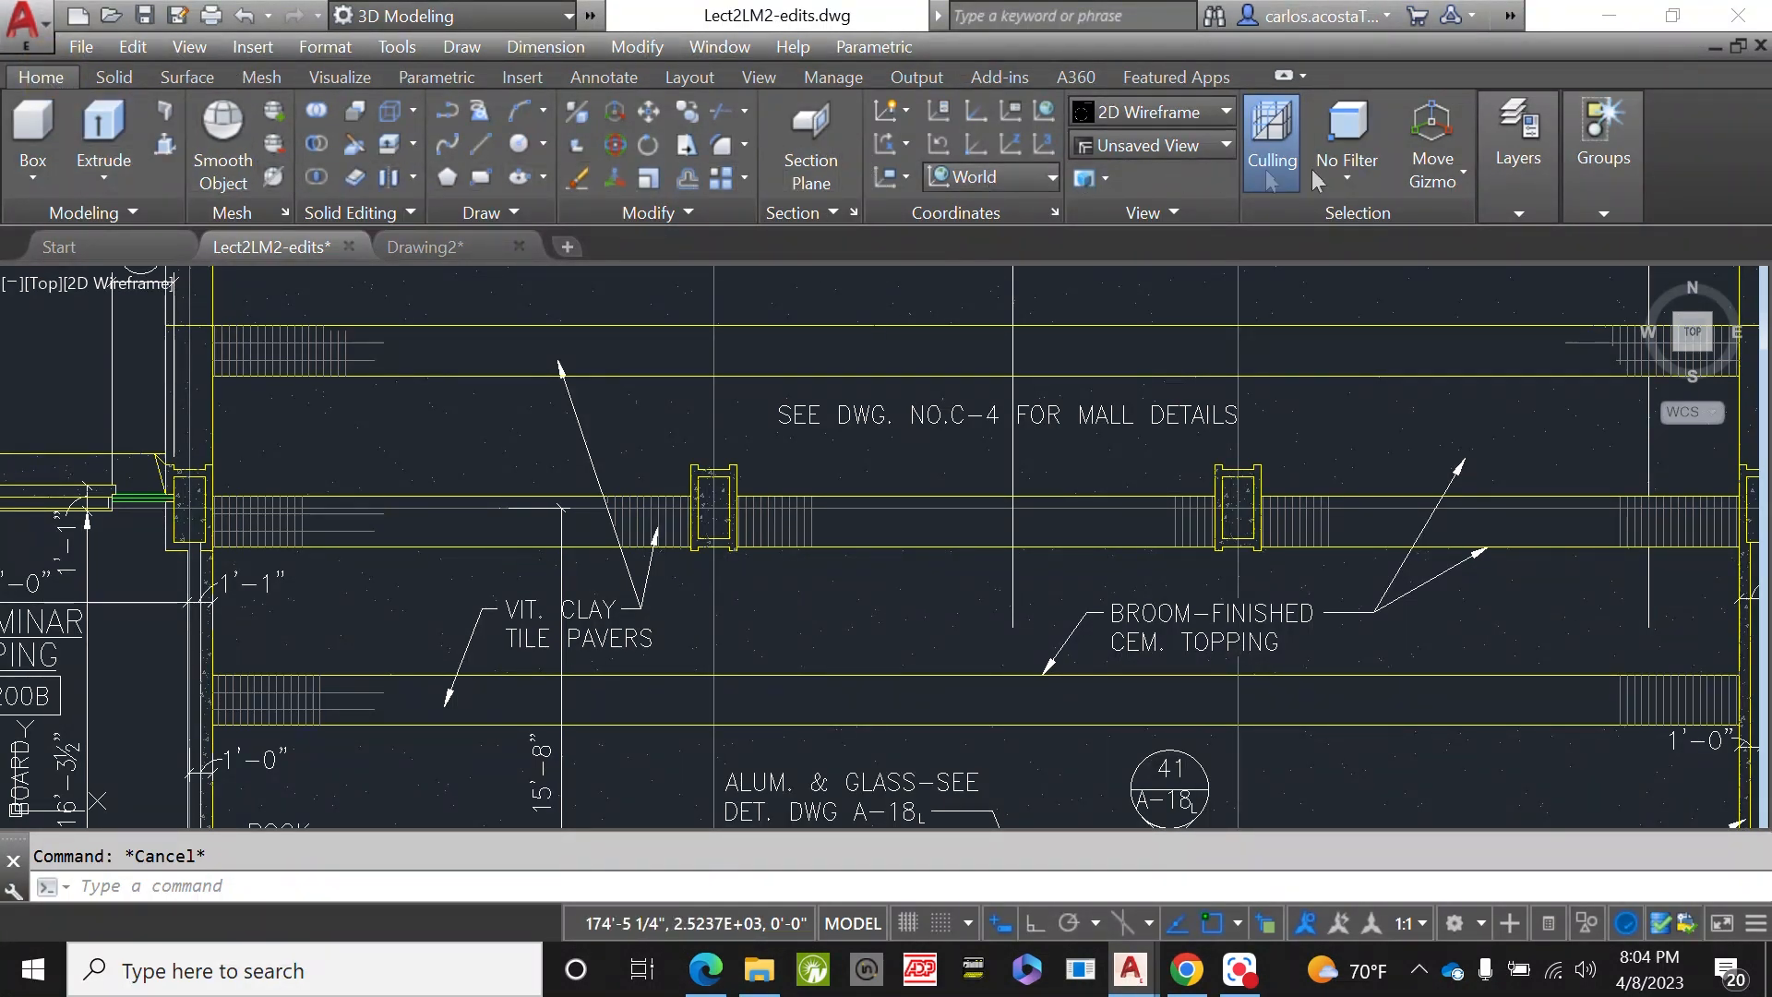
- Open the Layer Properties Manager and move it up so the lower part of the floor plan is uncovered
{"action": "left_click", "coordinate": [1515, 177]}
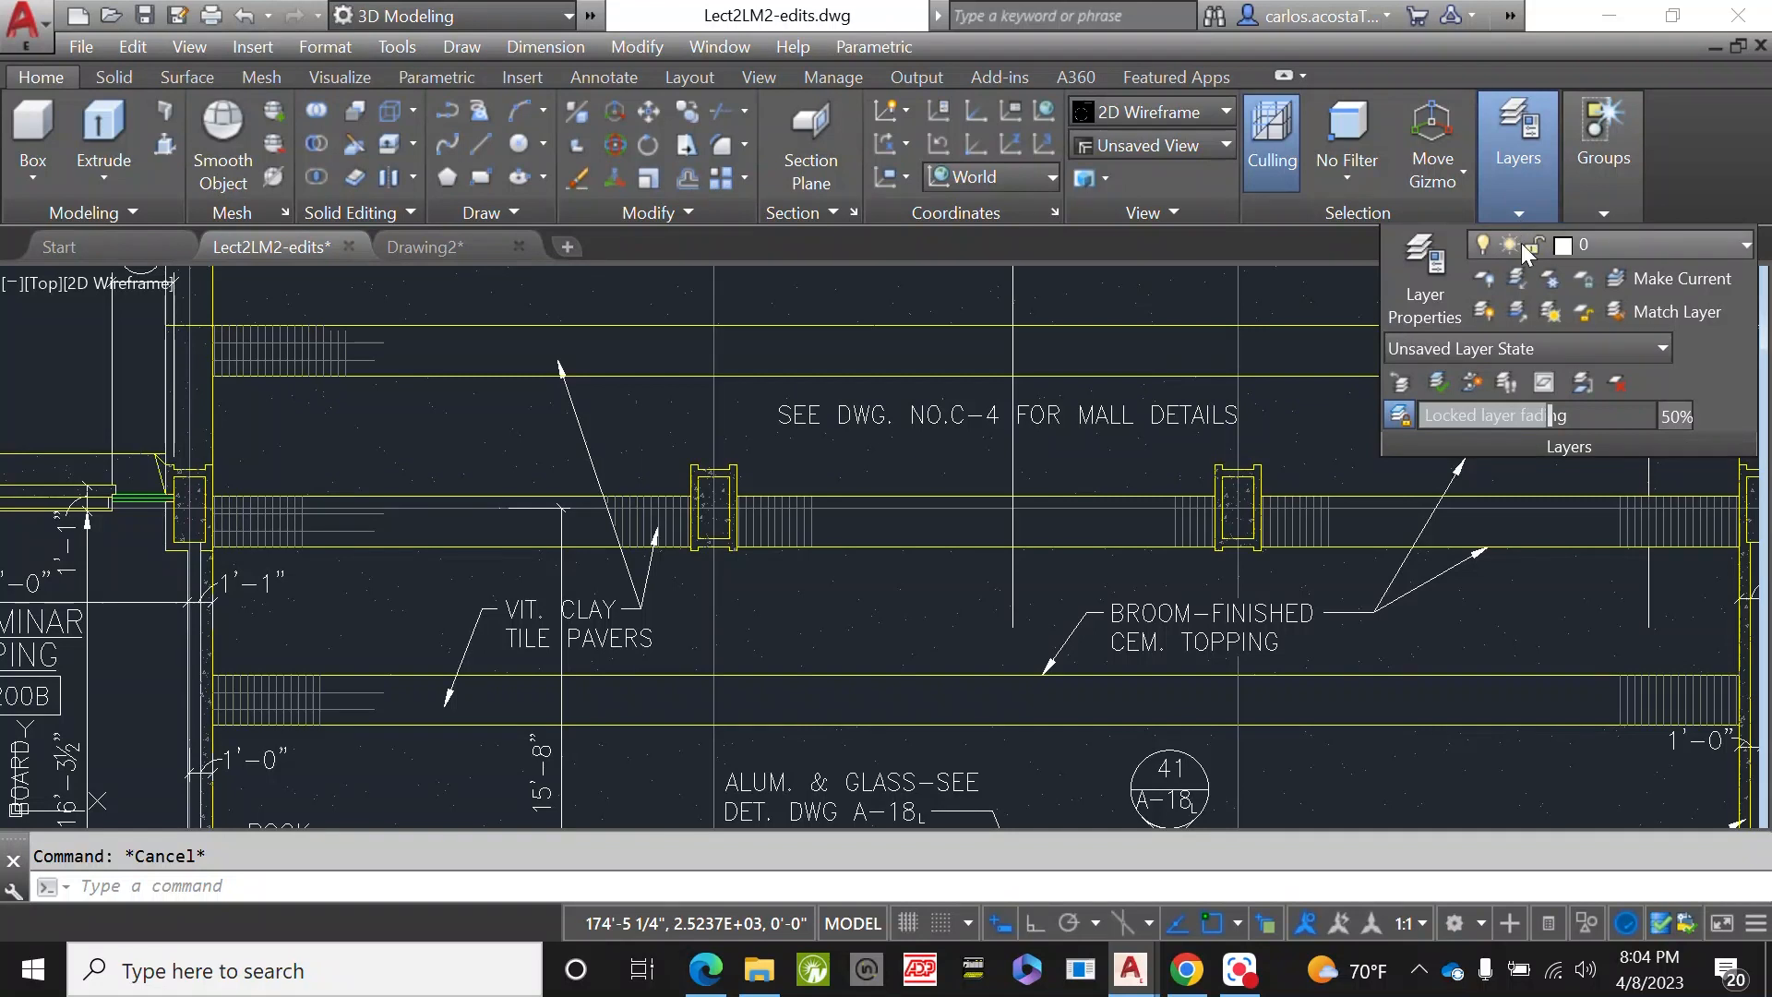
{"action": "left_click", "coordinate": [1429, 280]}
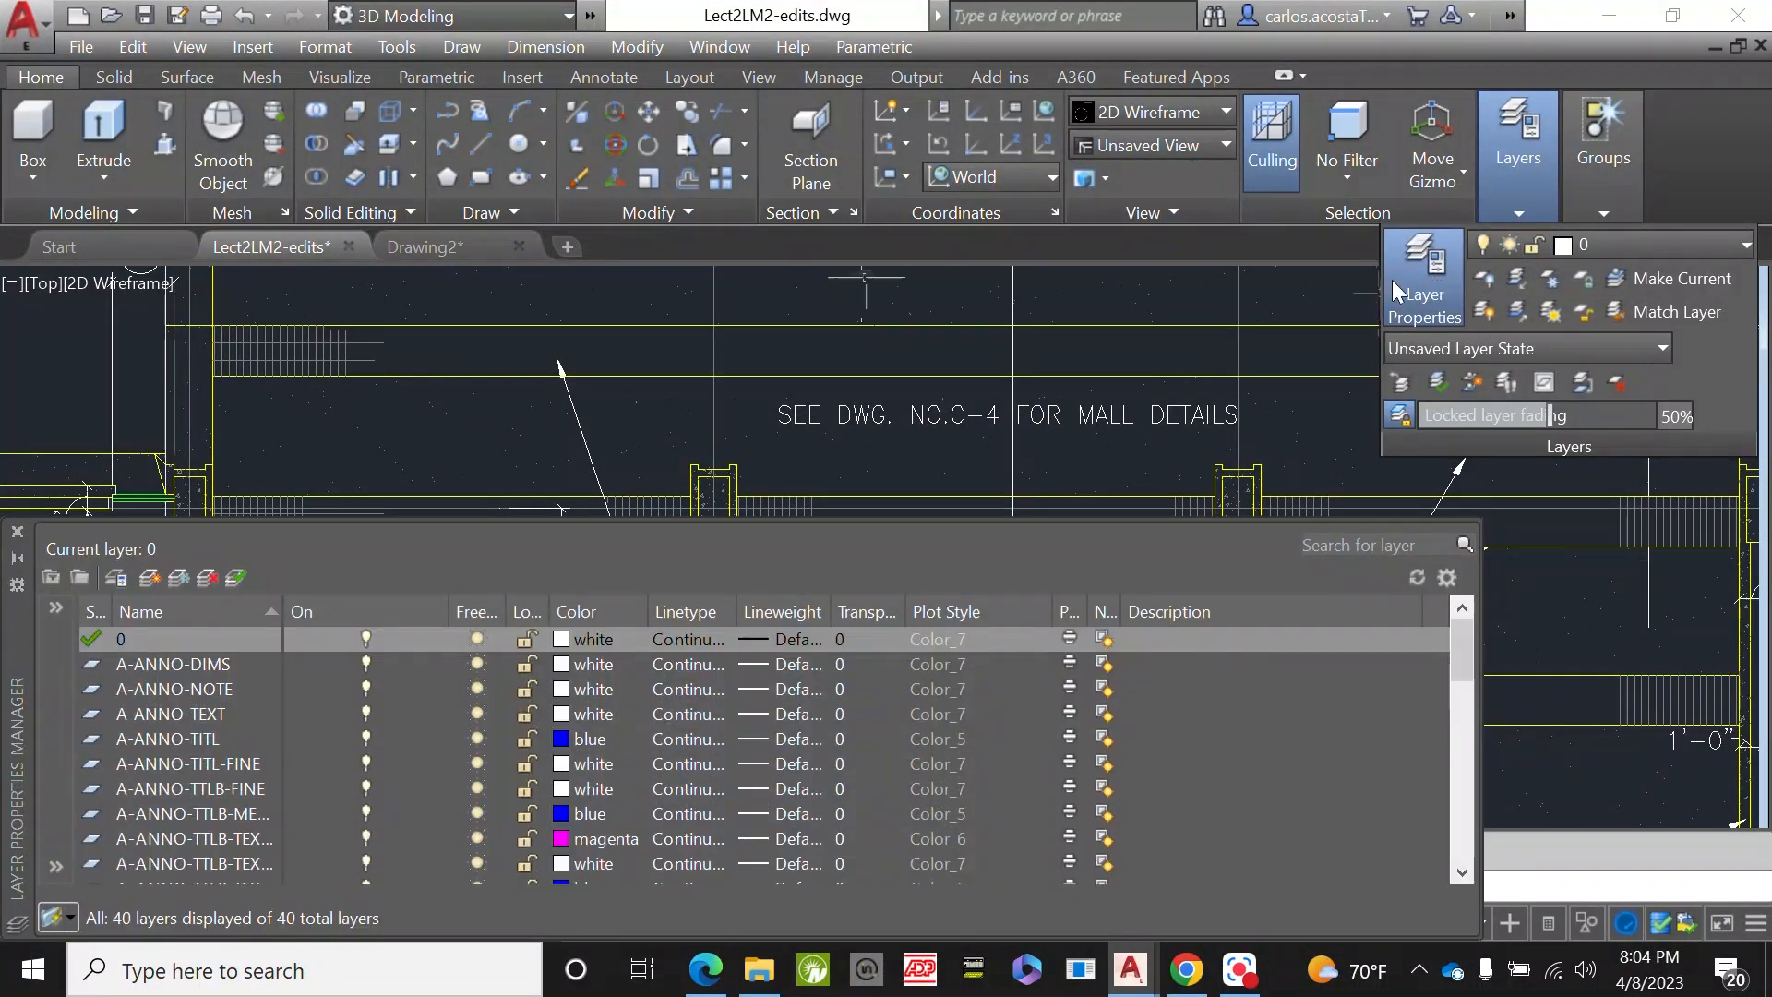
{"action": "mouse_move", "coordinate": [10, 633]}
{"action": "left_mouse_down"}
{"action": "mouse_move", "coordinate": [75, 487]}
{"action": "mouse_move", "coordinate": [69, 325]}
{"action": "left_mouse_up"}
{"action": "left_click", "coordinate": [68, 328]}
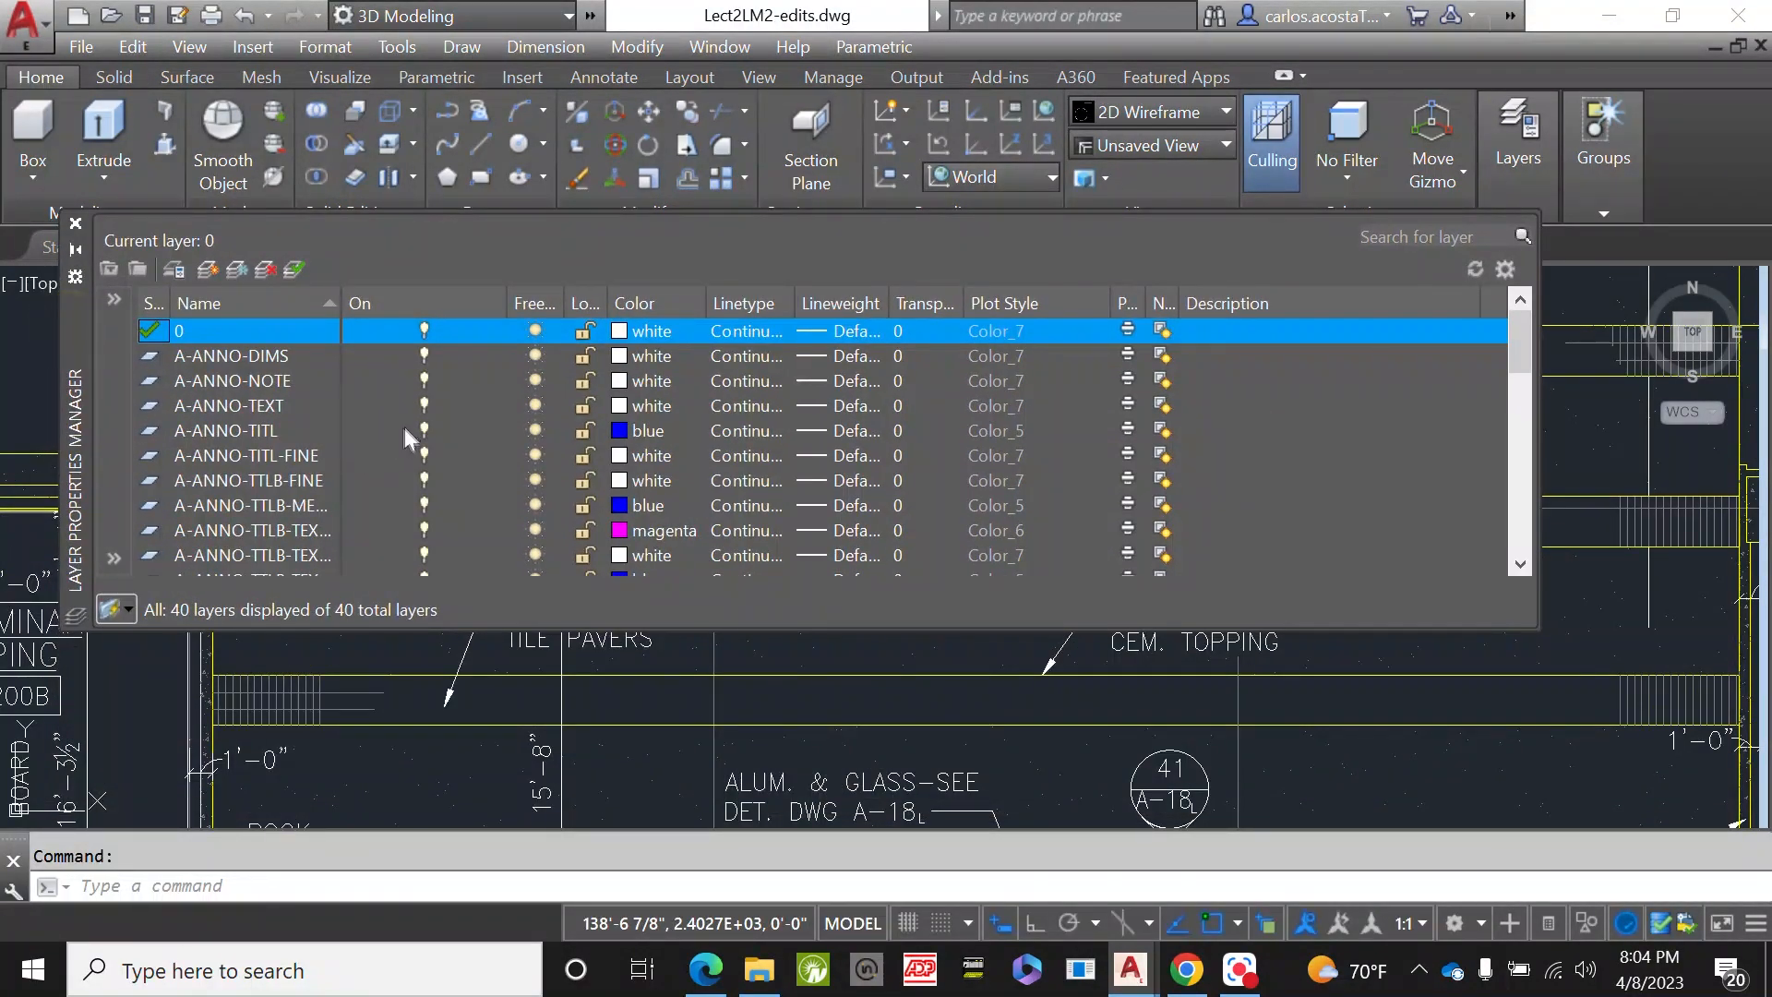
- Widen the Name column of the layer list so the long layer names can be read in full
{"action": "scroll", "coordinate": [526, 378], "scroll_direction": "down", "scroll_amount": 10}
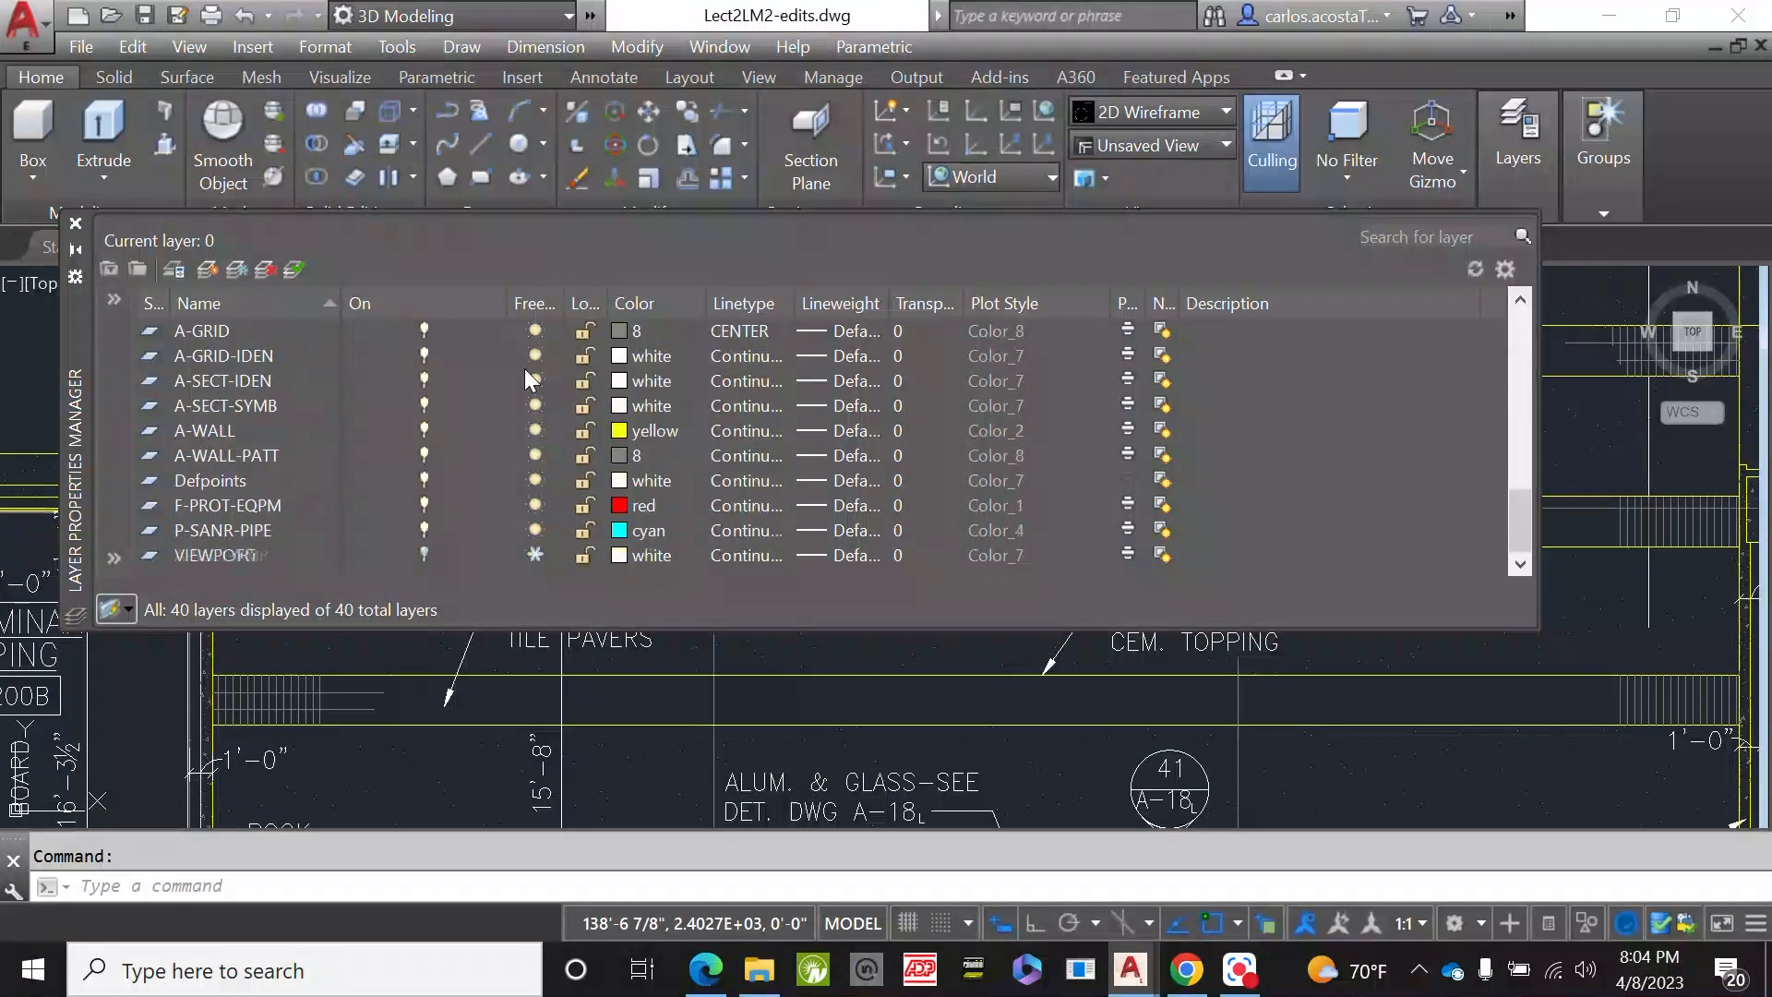
{"action": "scroll", "coordinate": [526, 378], "scroll_direction": "up", "scroll_amount": 8}
{"action": "scroll", "coordinate": [524, 368], "scroll_direction": "up", "scroll_amount": 3}
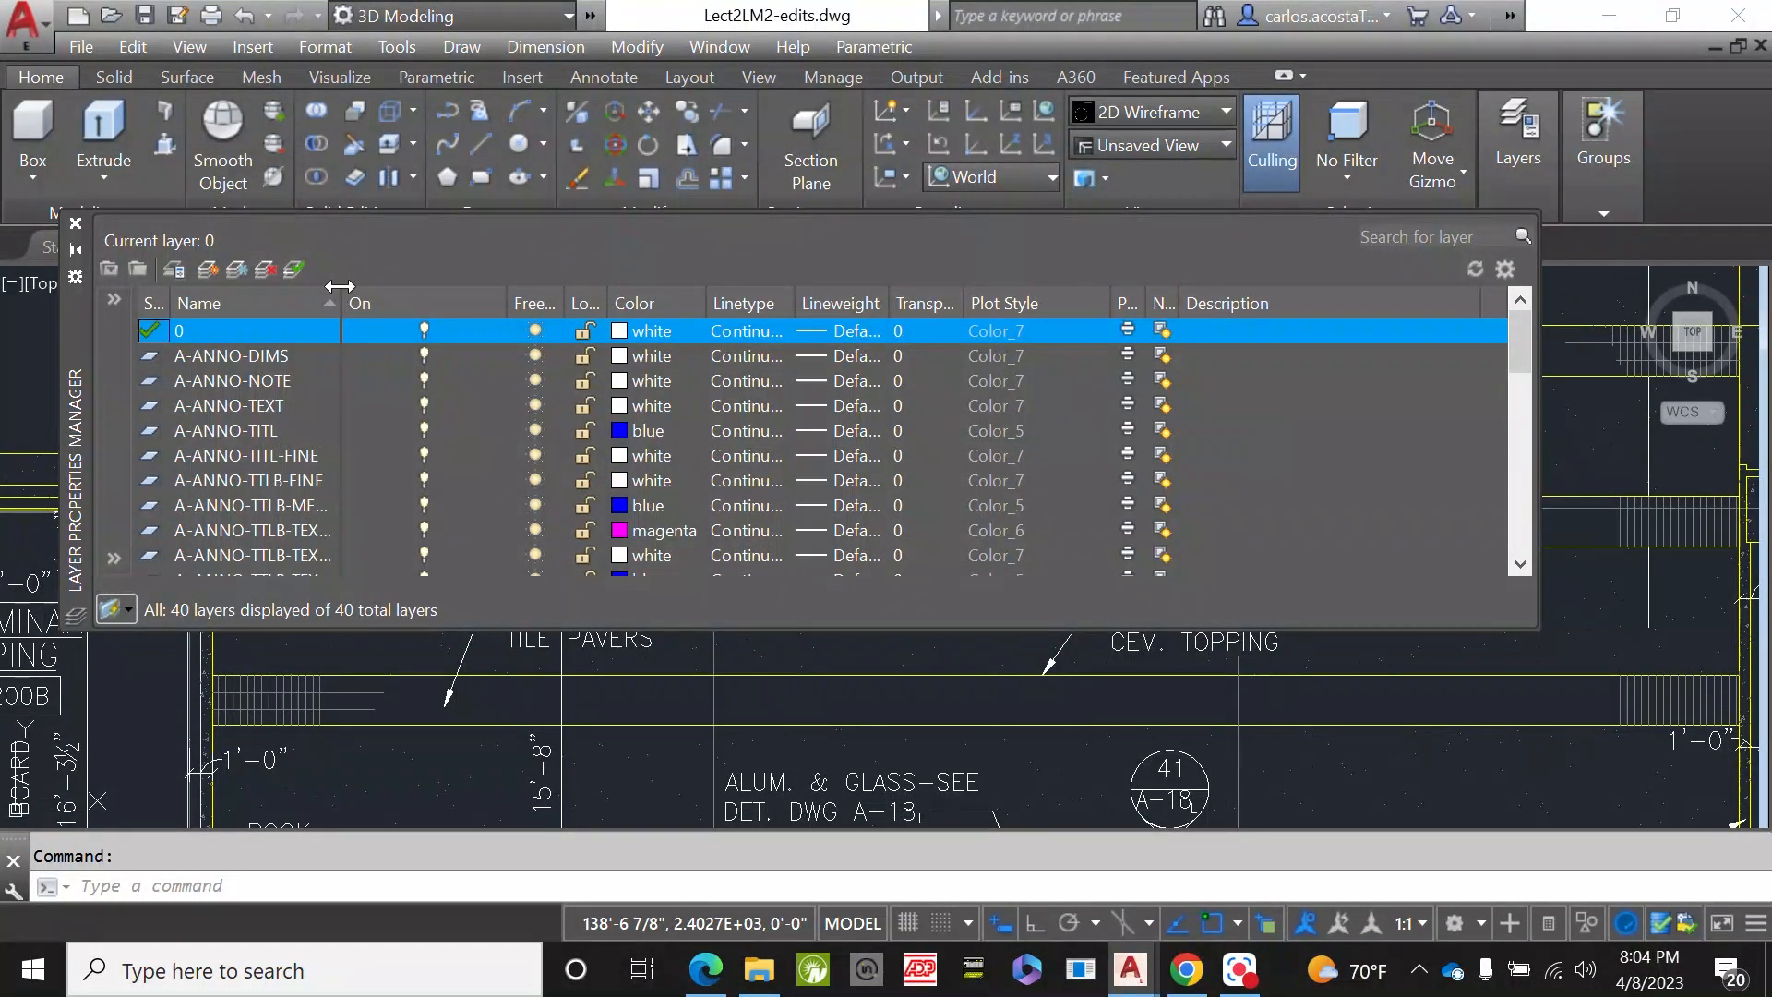
{"action": "left_click_drag", "start_coordinate": [434, 286], "coordinate": [504, 294]}
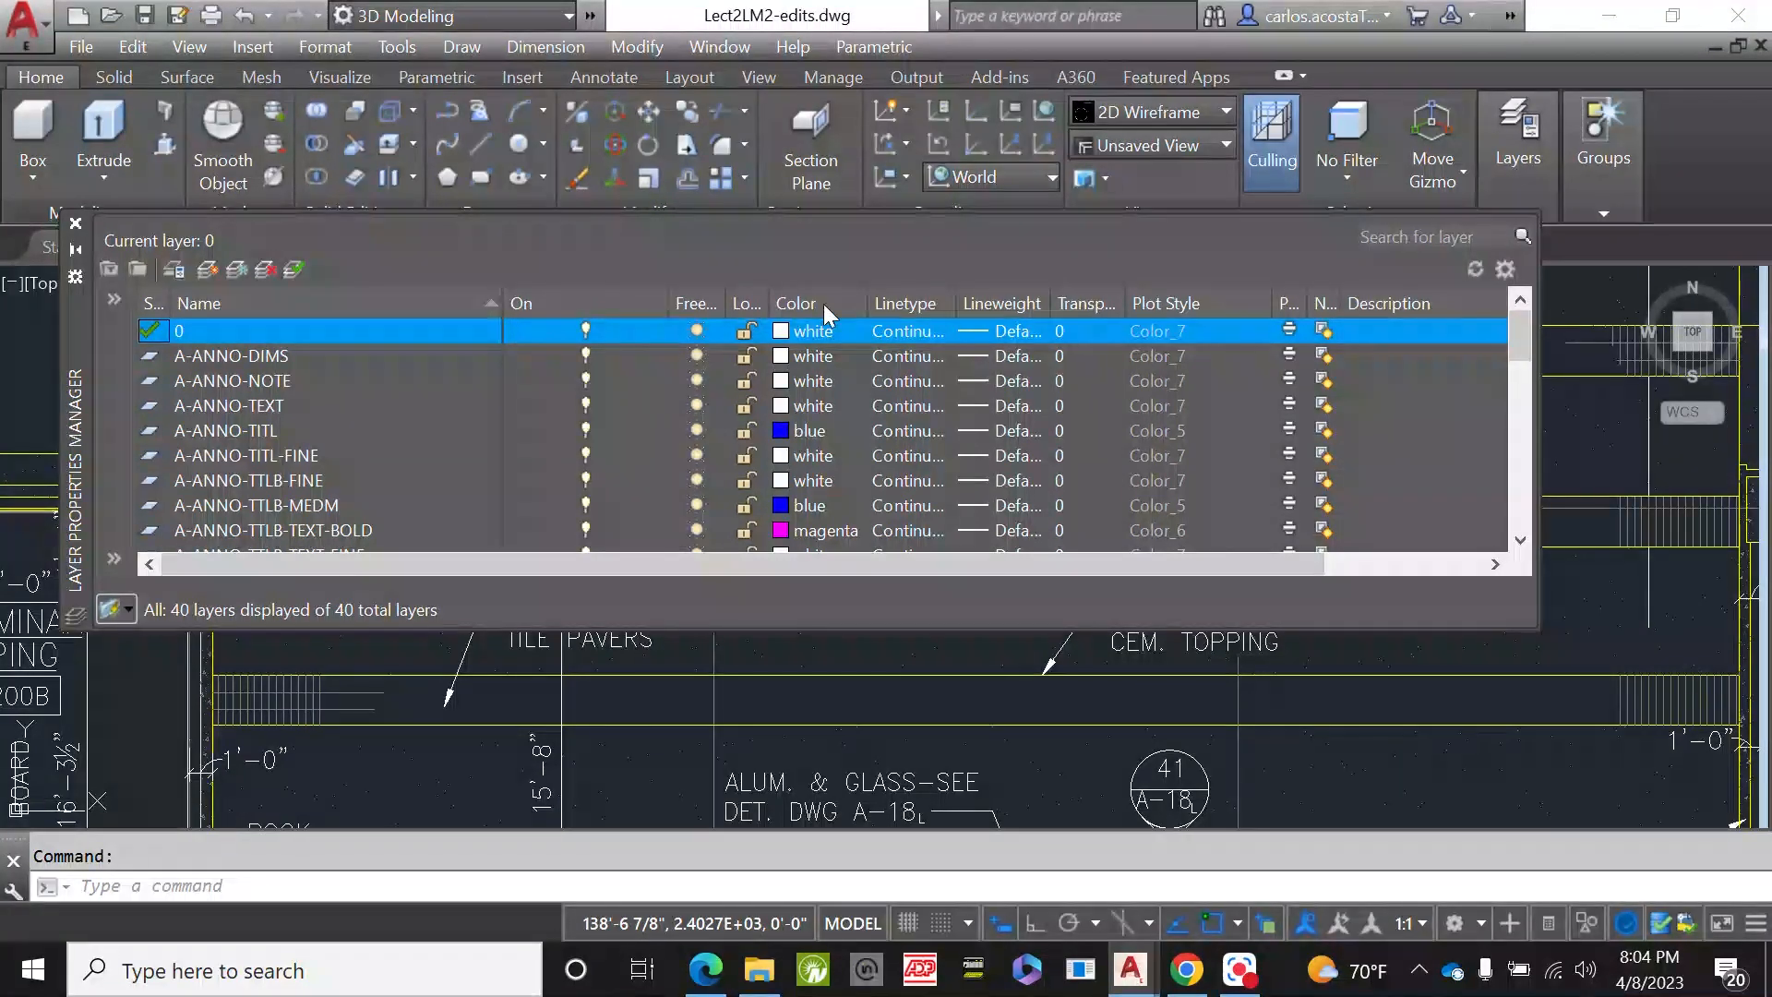
- Examine the colors and properties assigned to the layers and compare them with the floor plan
{"action": "scroll", "coordinate": [741, 829], "scroll_direction": "down", "scroll_amount": 8}
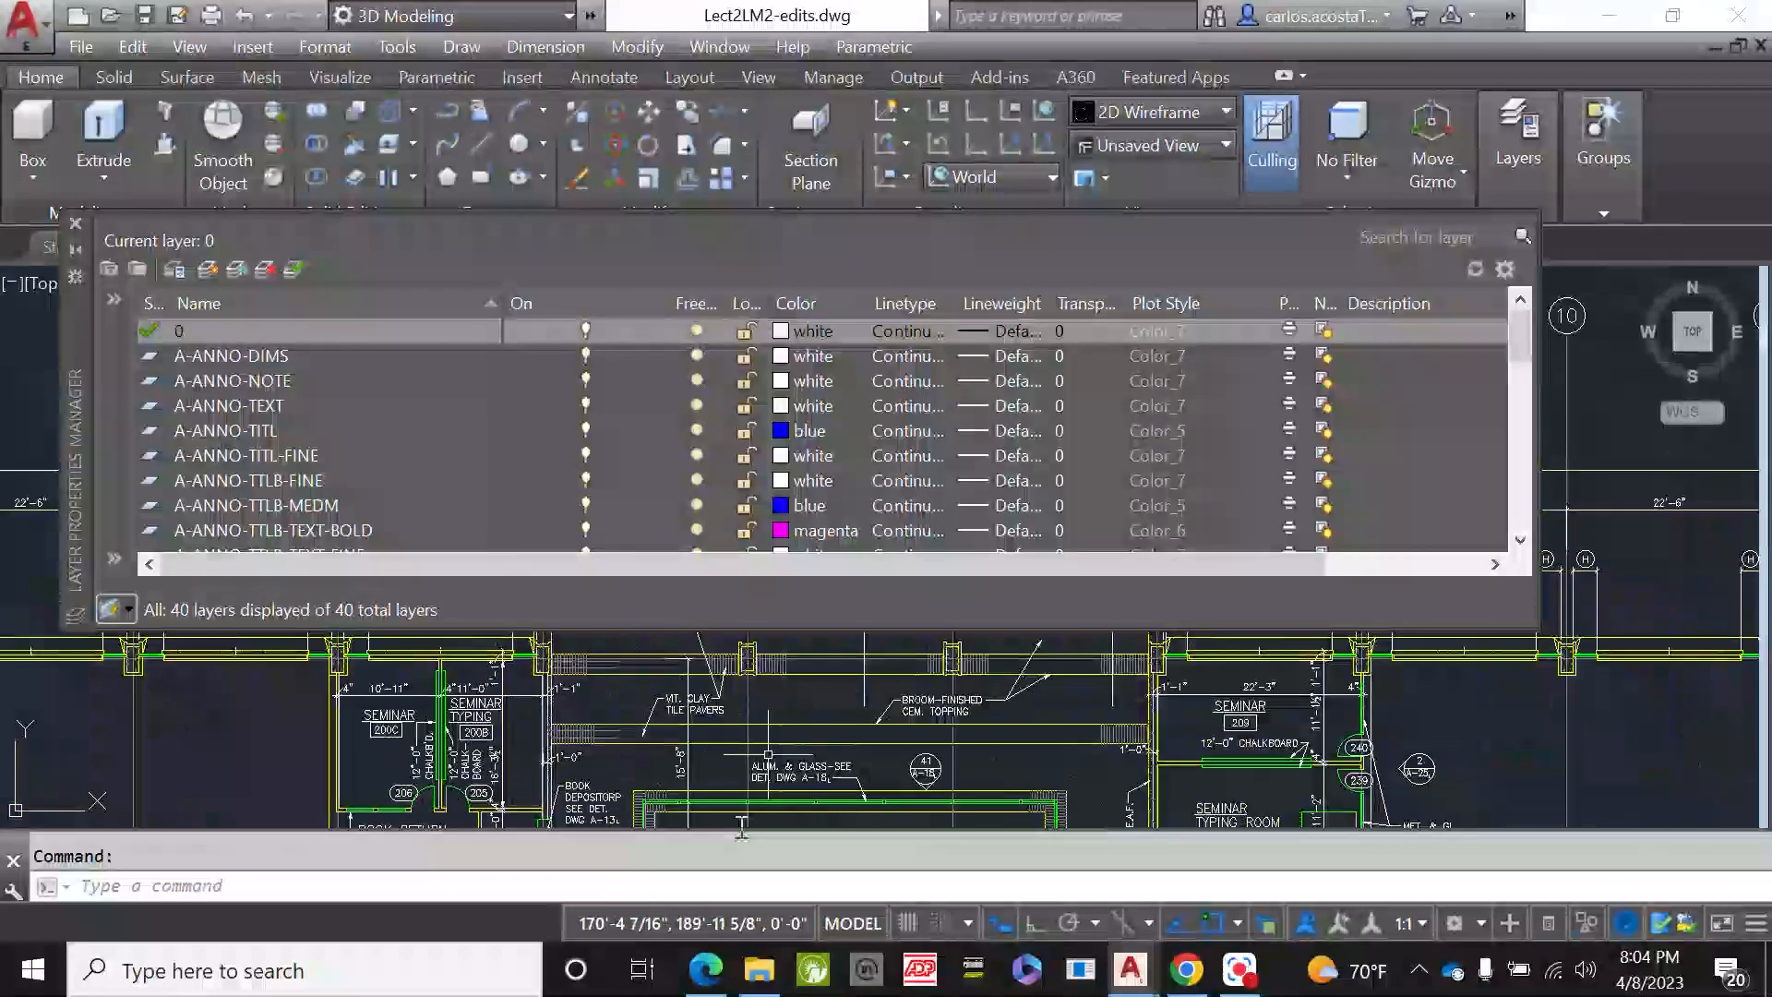
{"action": "scroll", "coordinate": [741, 828], "scroll_direction": "up", "scroll_amount": 4}
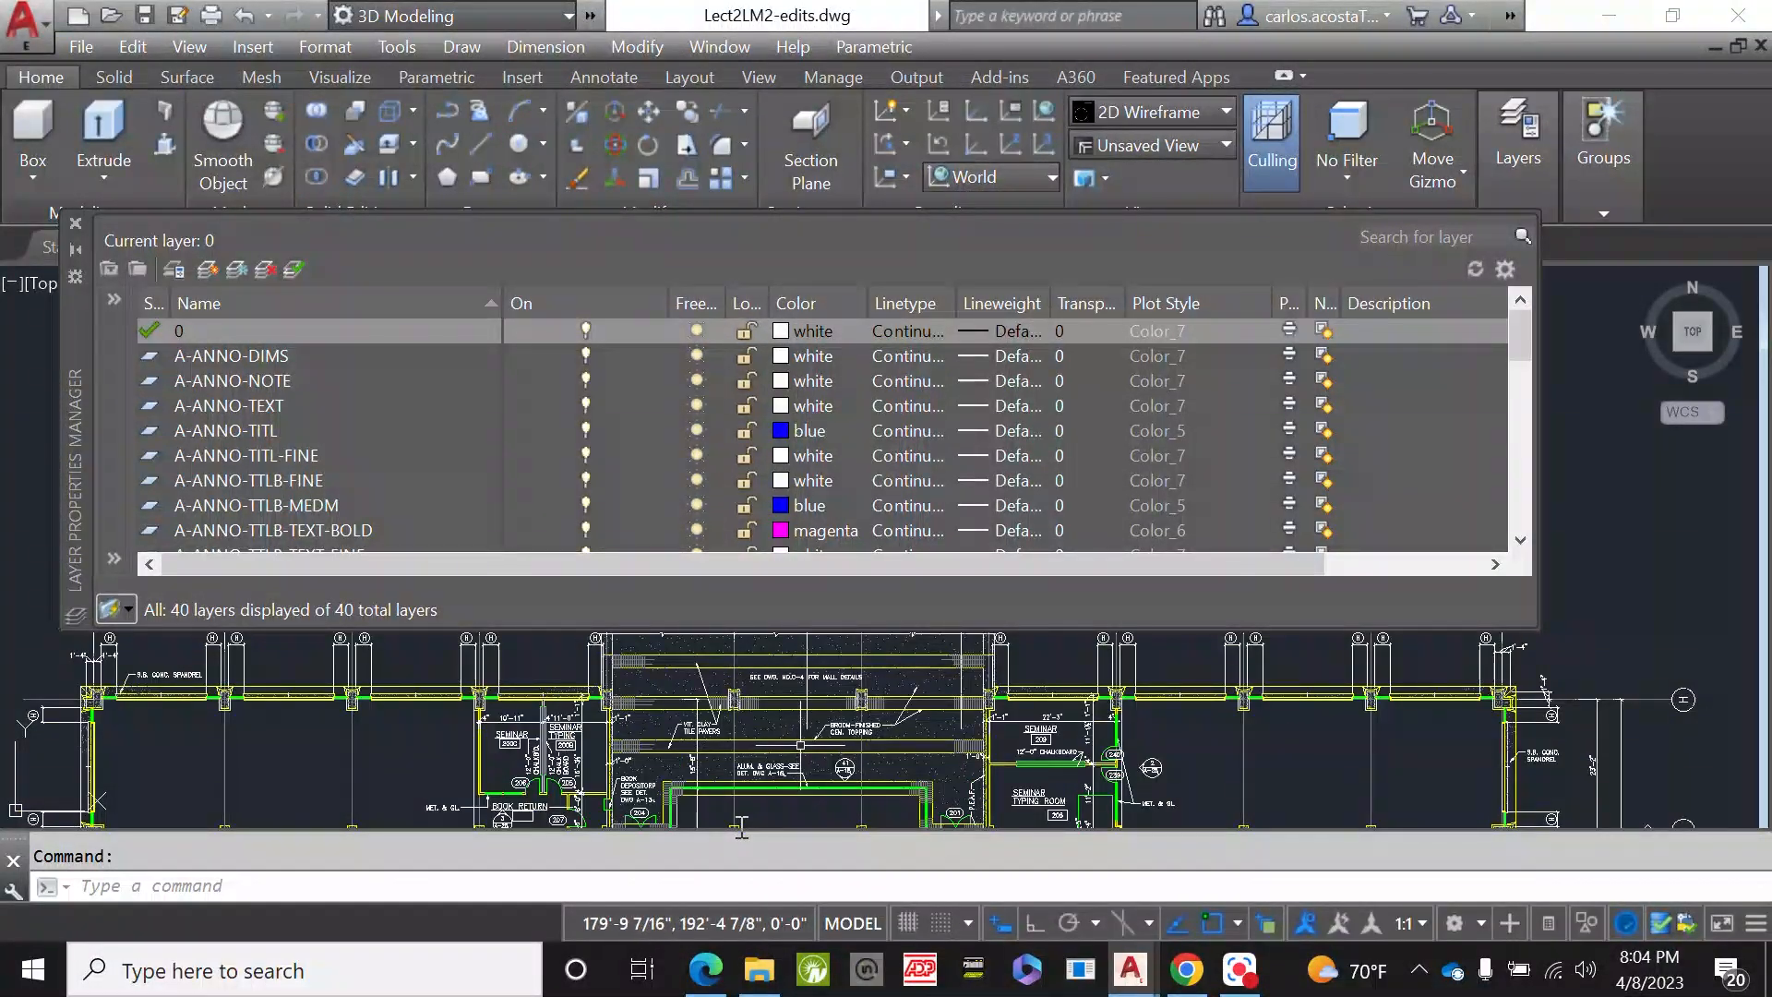
{"action": "scroll", "coordinate": [794, 480], "scroll_direction": "down", "scroll_amount": 1}
{"action": "scroll", "coordinate": [794, 480], "scroll_direction": "down", "scroll_amount": 3}
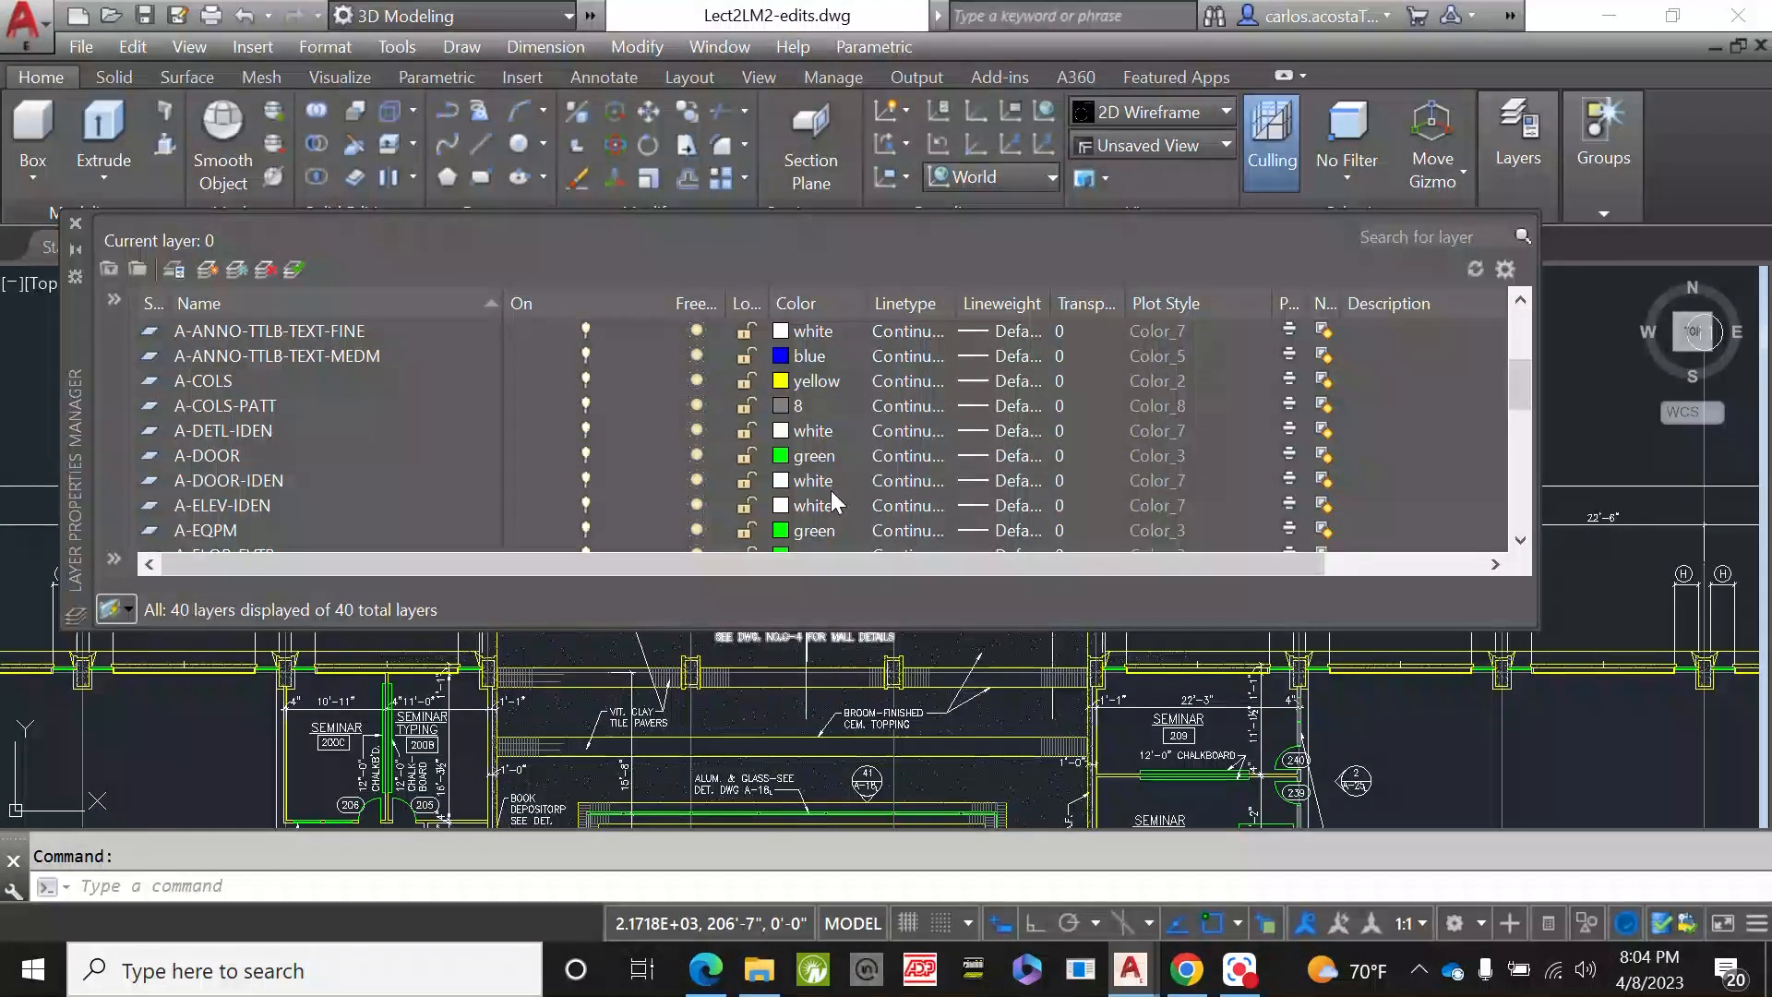
{"action": "scroll", "coordinate": [831, 490], "scroll_direction": "down", "scroll_amount": 2}
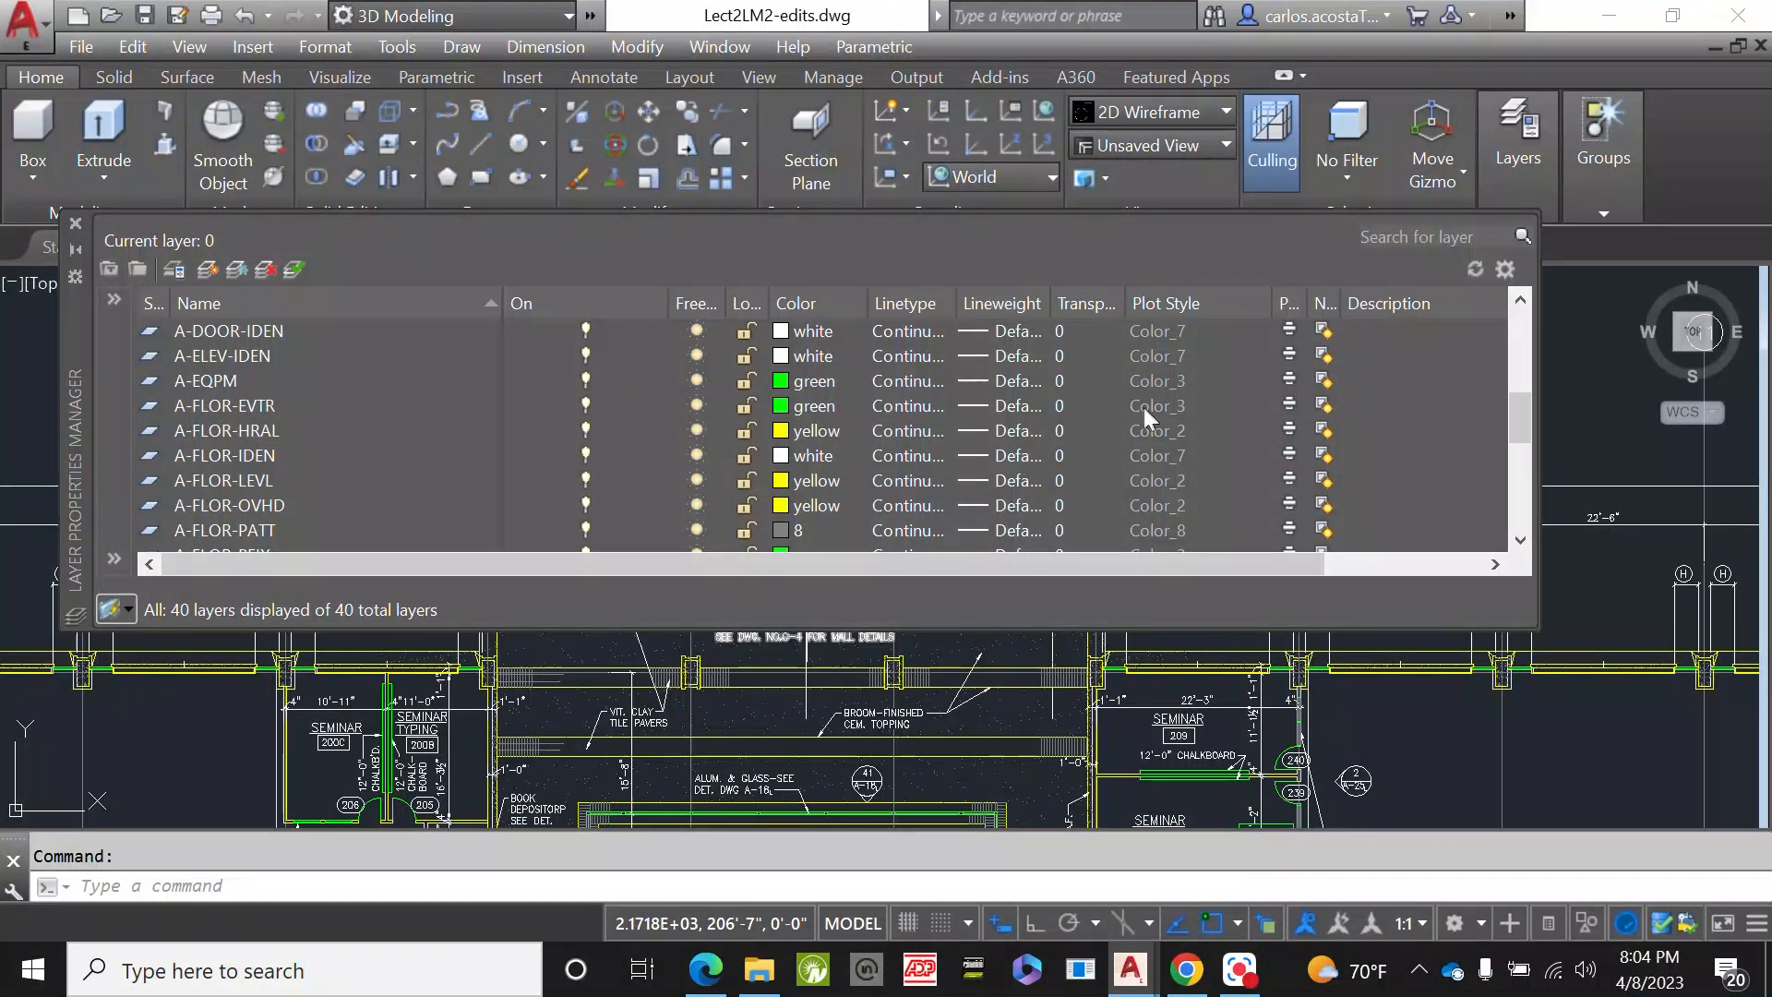
{"action": "scroll", "coordinate": [284, 404], "scroll_direction": "up", "scroll_amount": 1}
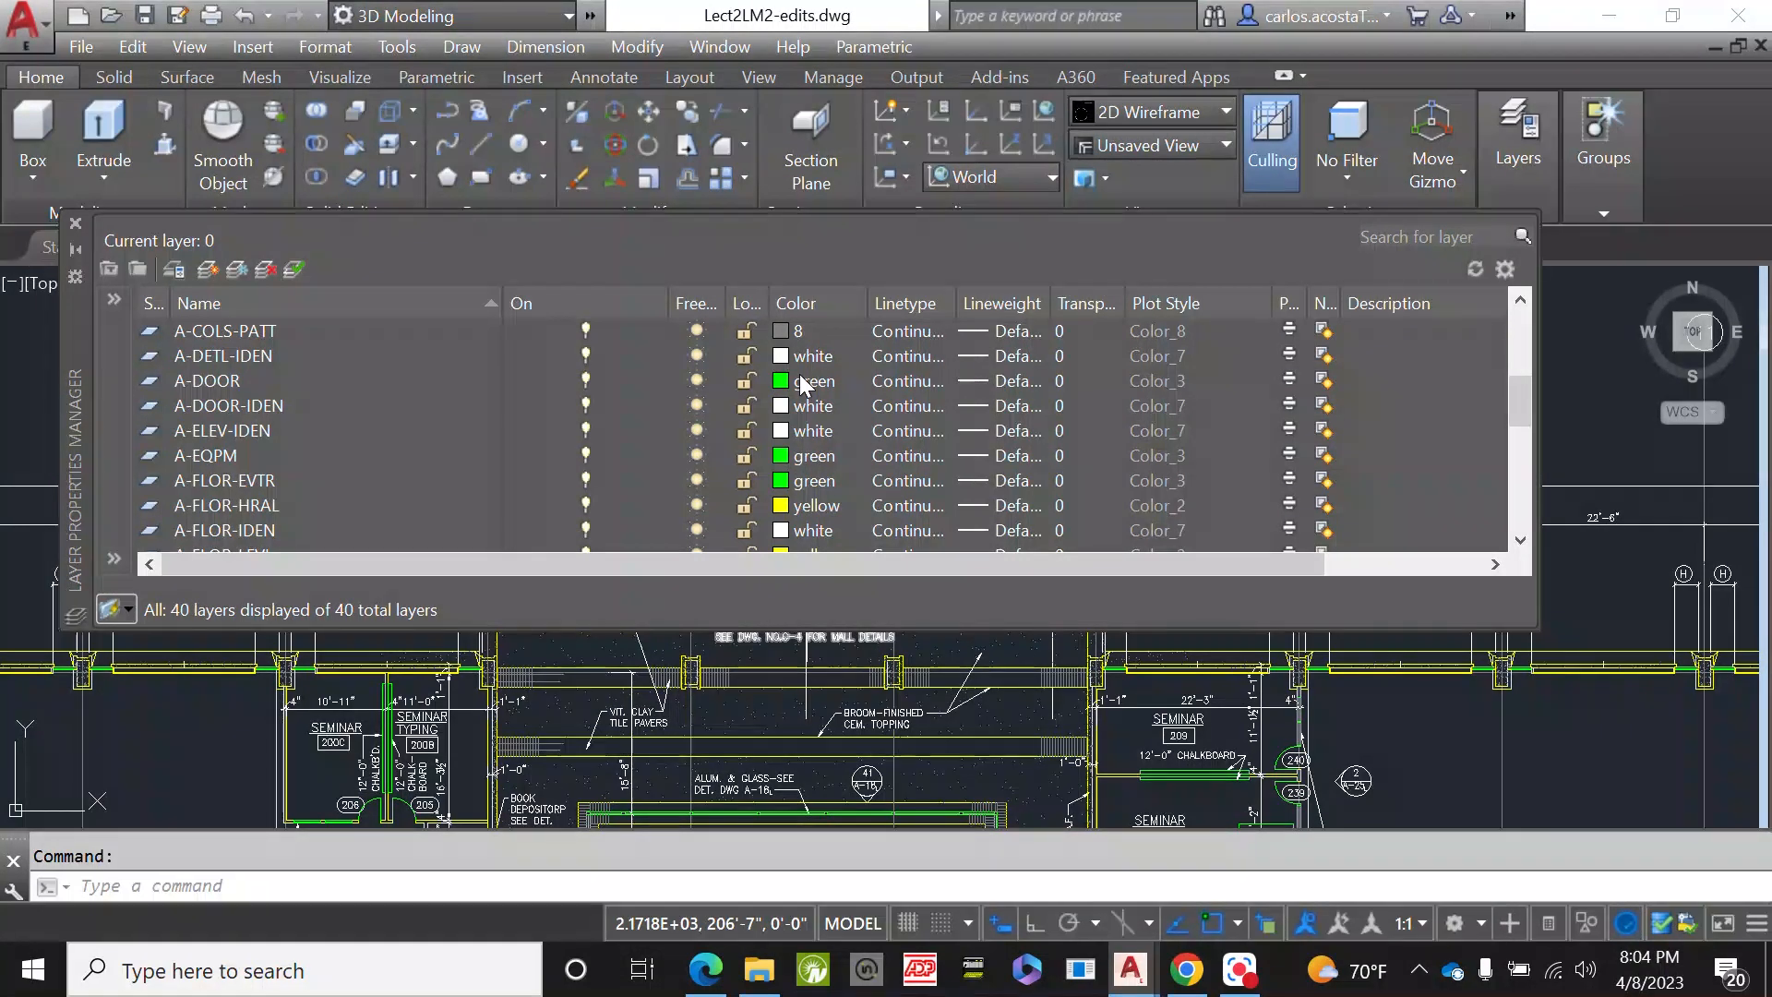
{"action": "scroll", "coordinate": [813, 393], "scroll_direction": "down", "scroll_amount": 3}
{"action": "scroll", "coordinate": [823, 408], "scroll_direction": "down", "scroll_amount": 3}
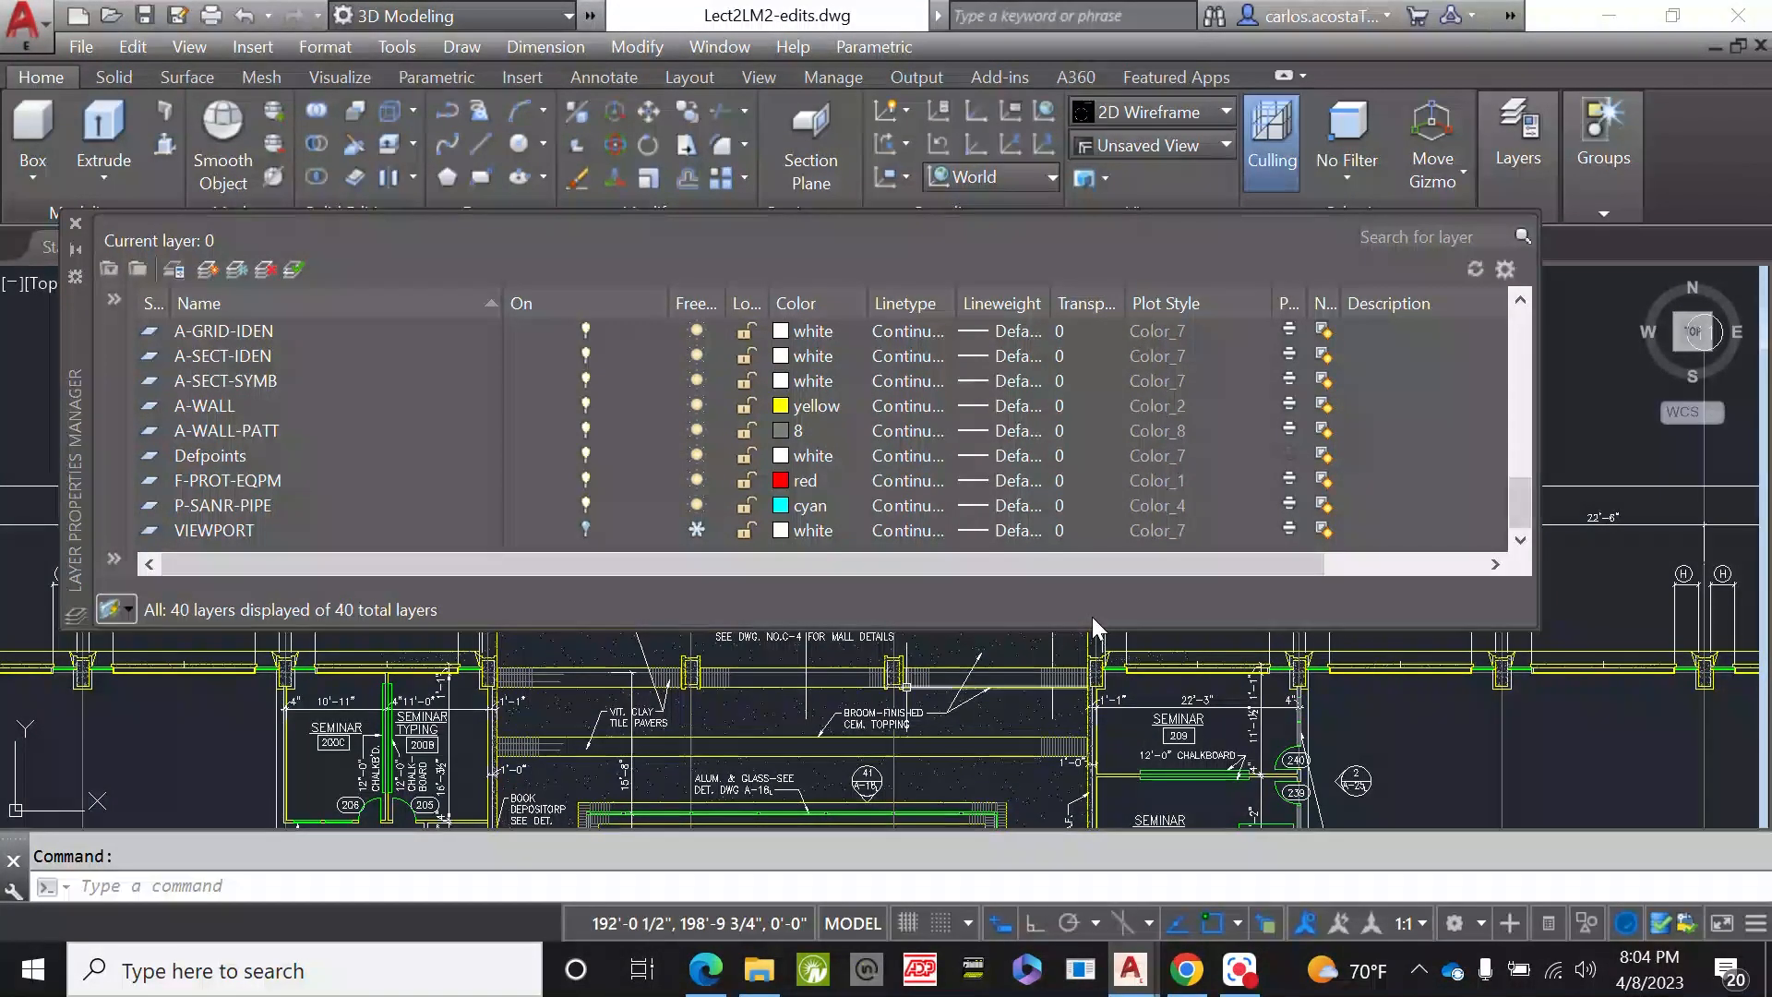
{"action": "scroll", "coordinate": [799, 423], "scroll_direction": "up", "scroll_amount": 10}
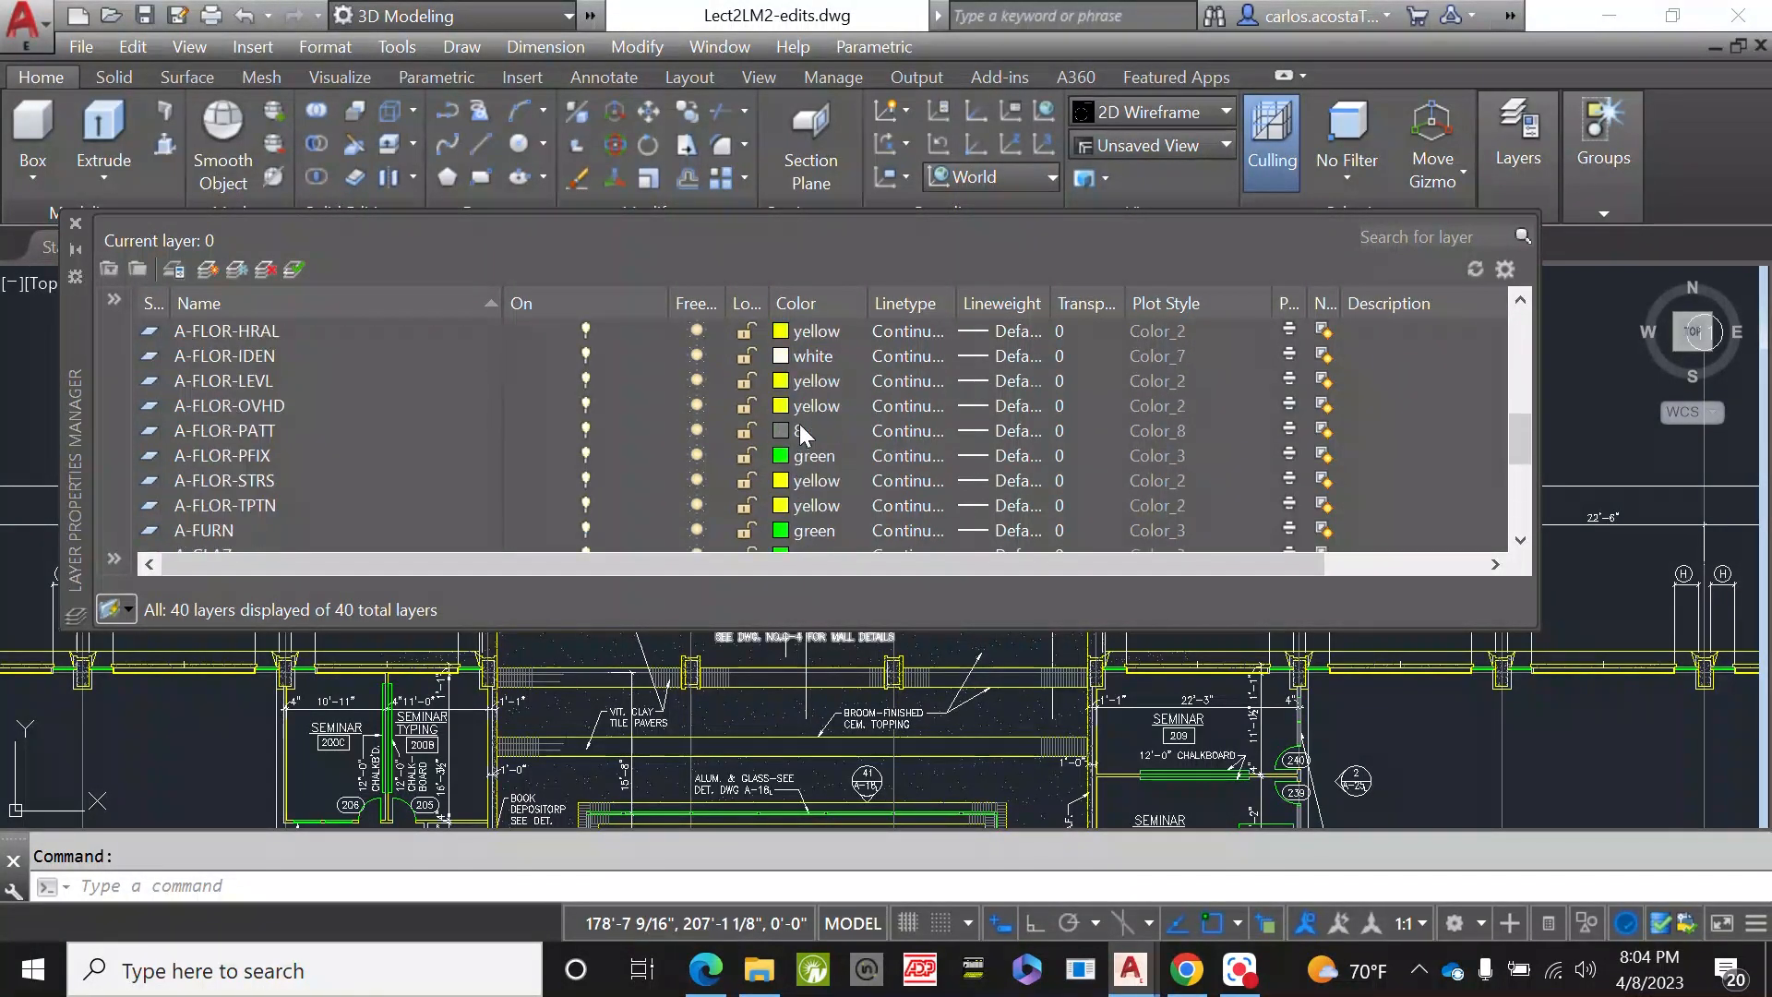
{"action": "scroll", "coordinate": [805, 423], "scroll_direction": "up", "scroll_amount": 5}
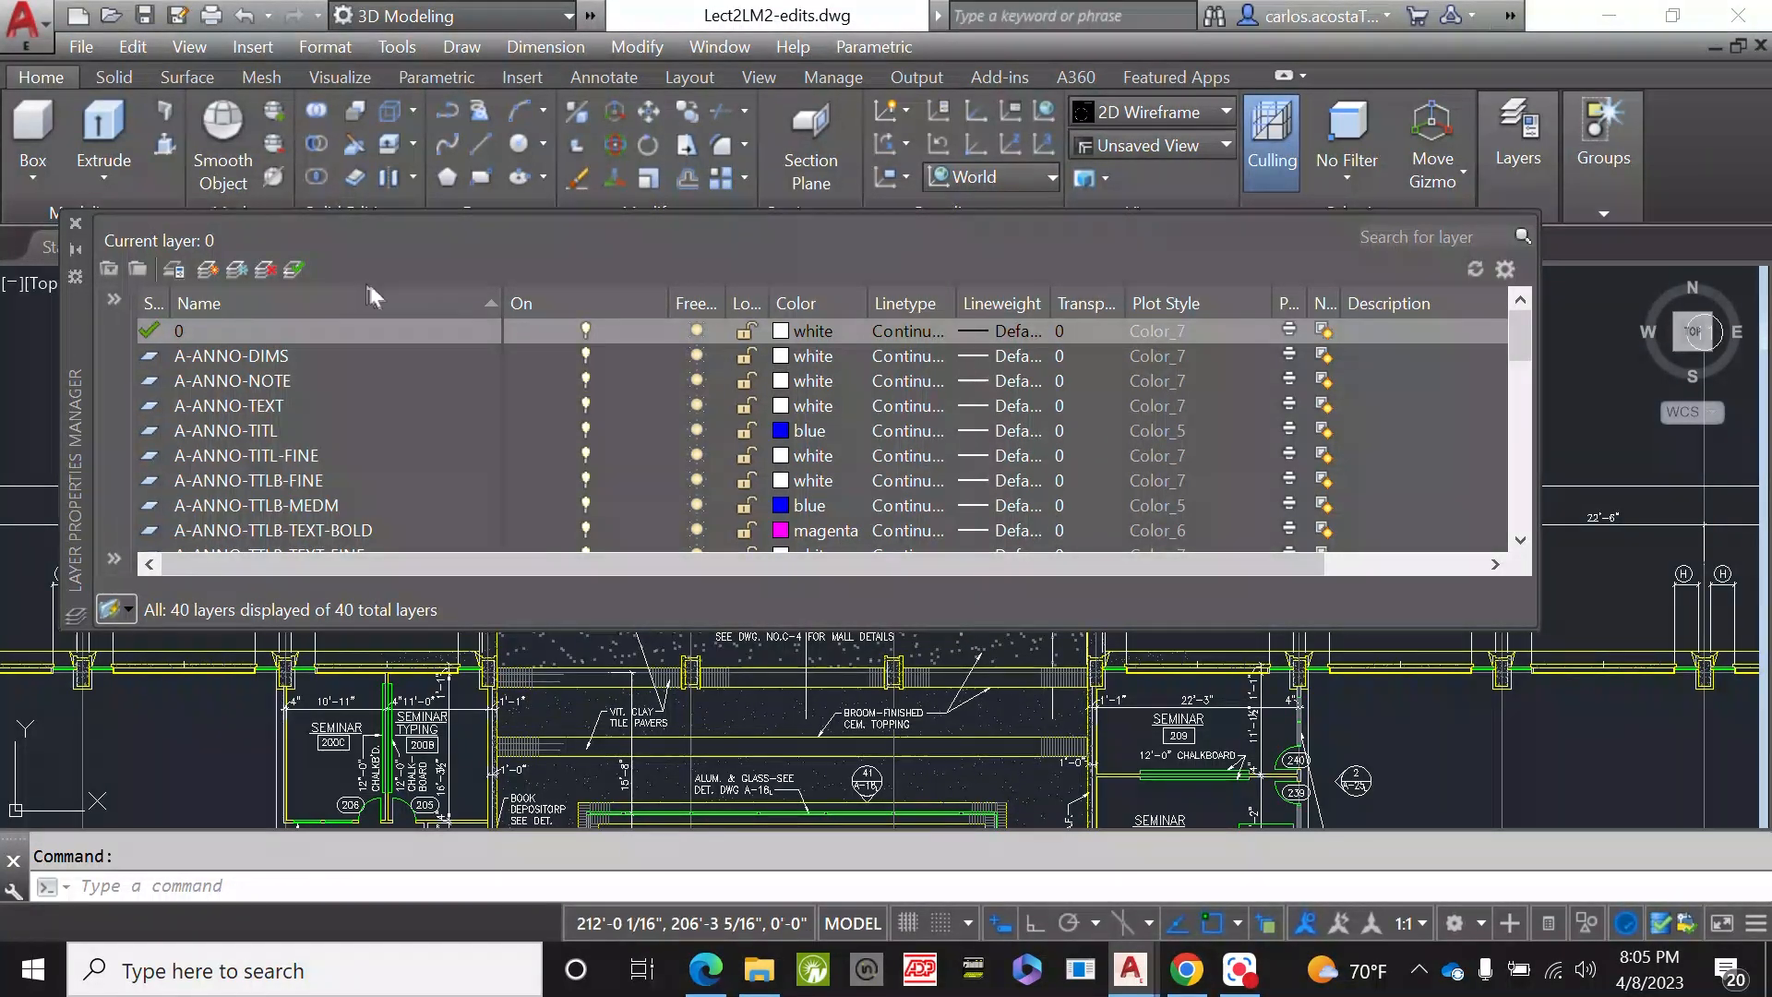
- Sort the layers by on/off state in both orders, look through the list and close the Layer Properties Manager
{"action": "left_click", "coordinate": [580, 303]}
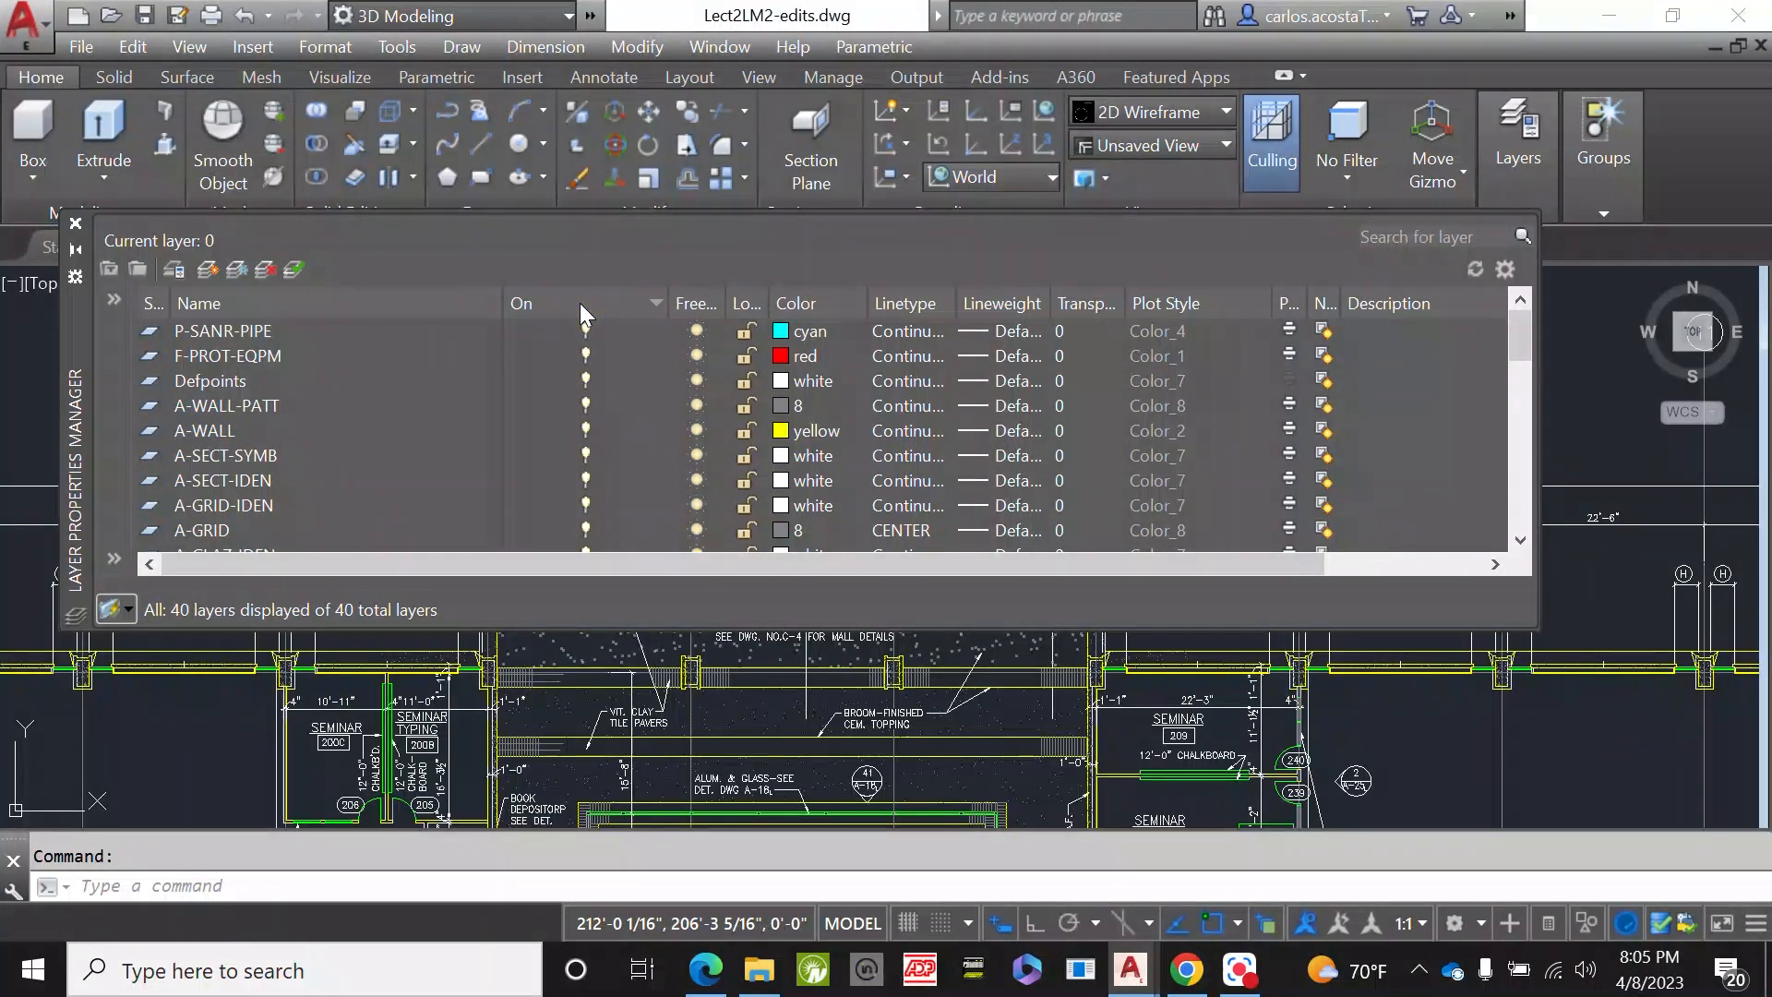
{"action": "left_click", "coordinate": [656, 303]}
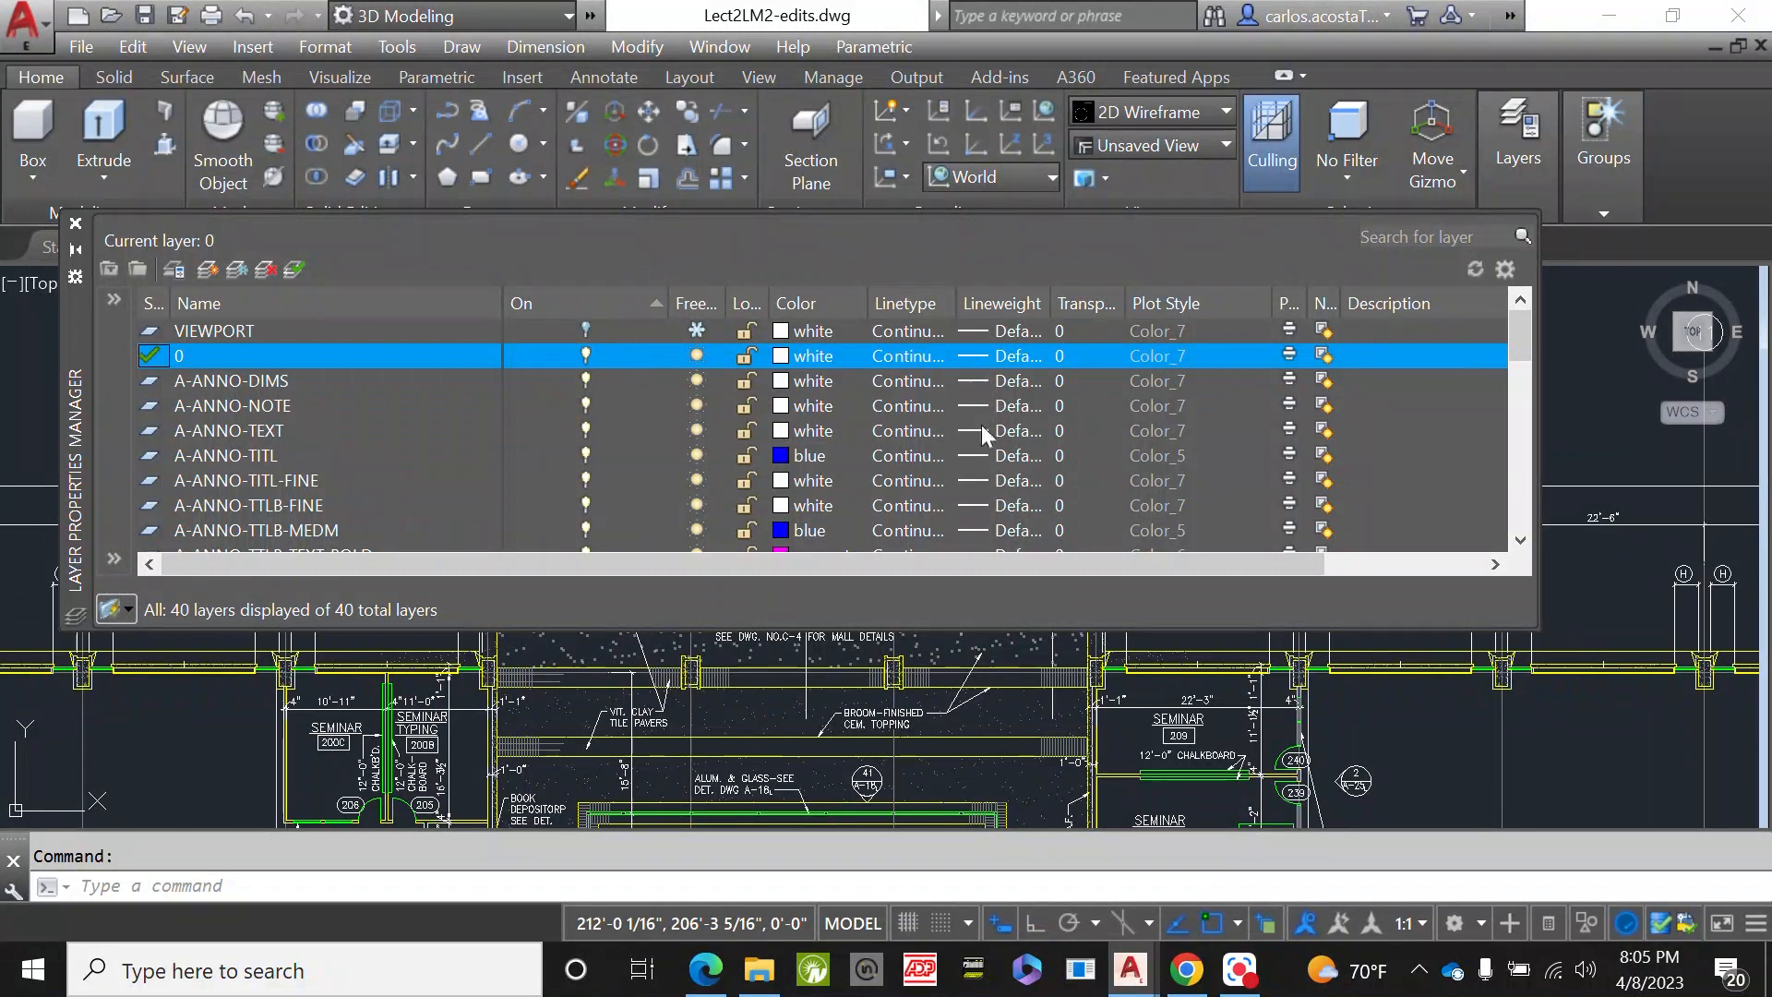
{"action": "scroll", "coordinate": [982, 427], "scroll_direction": "down", "scroll_amount": 10}
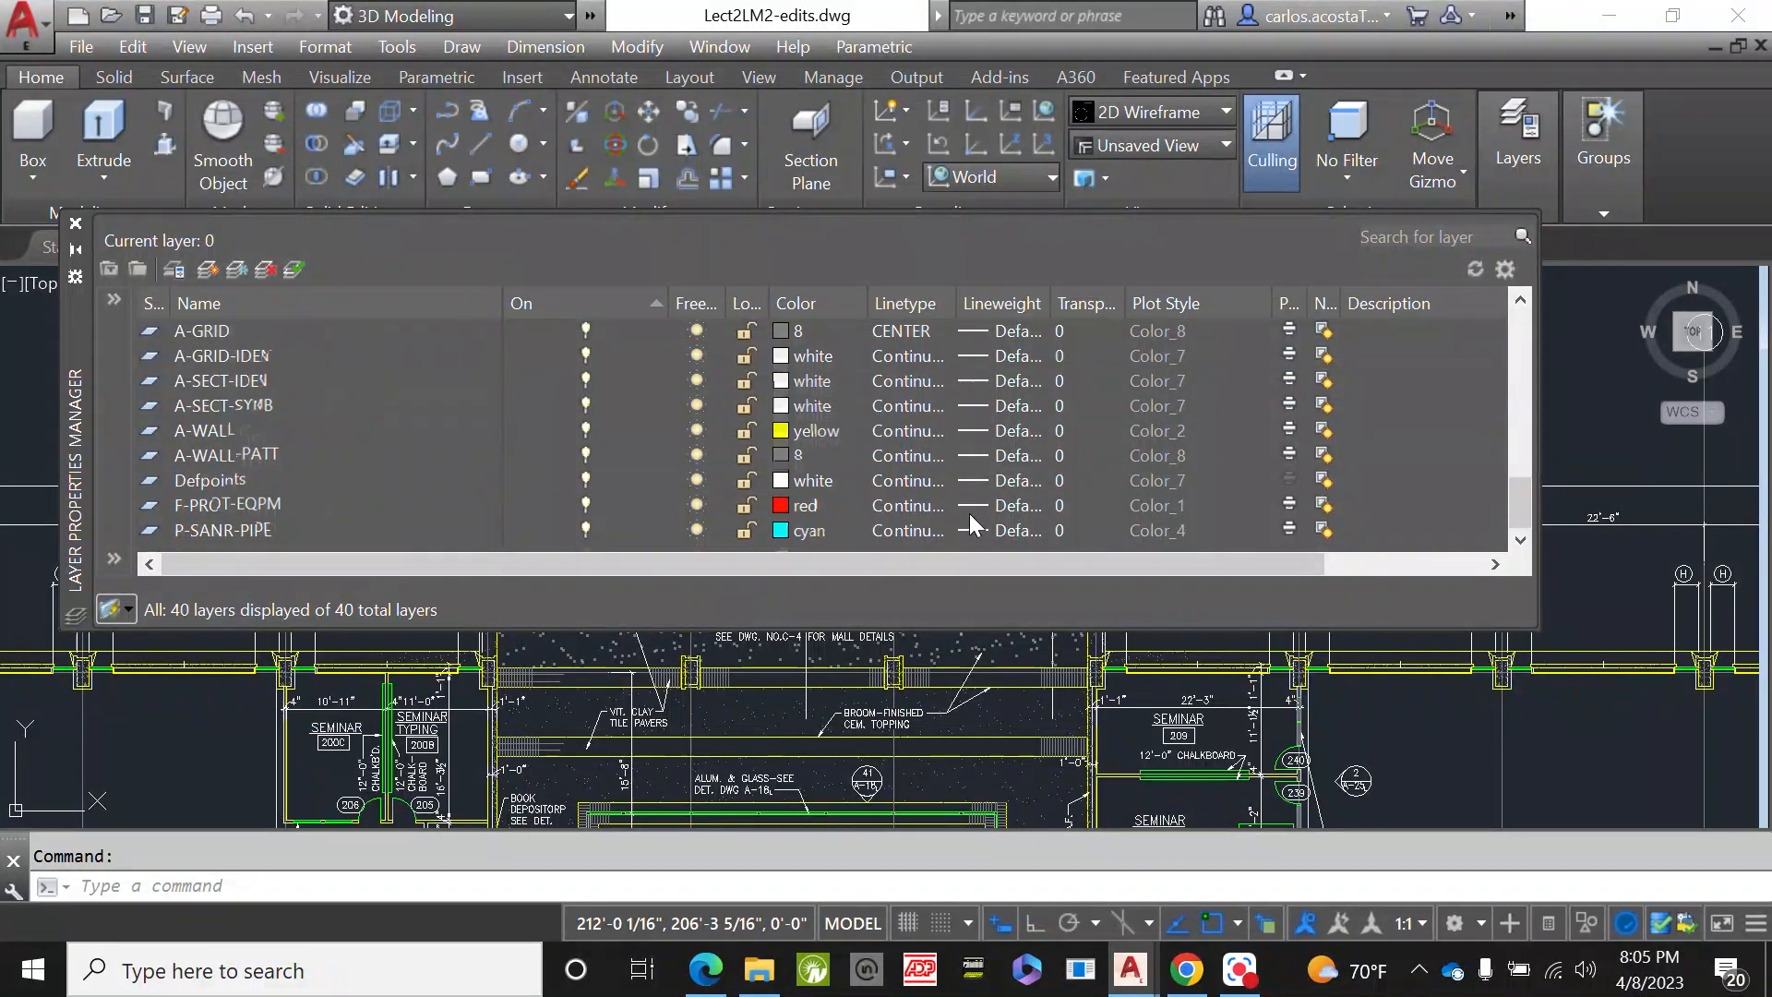
{"action": "scroll", "coordinate": [969, 513], "scroll_direction": "up", "scroll_amount": 10}
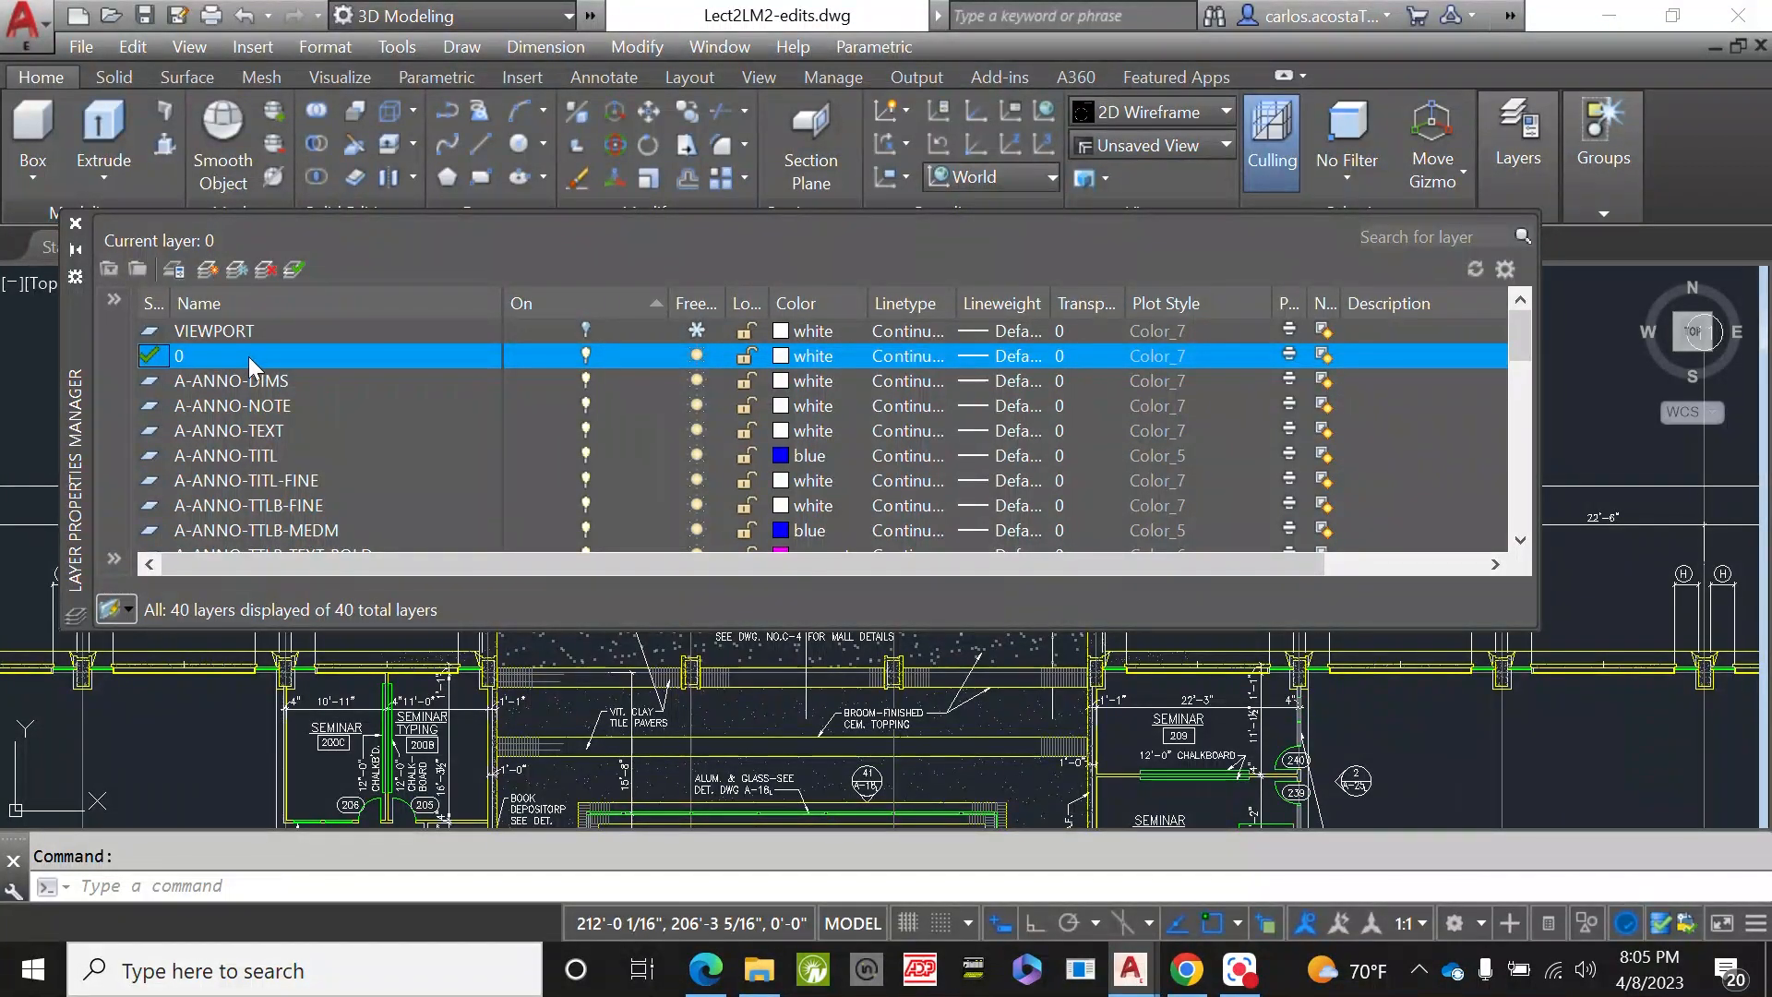
{"action": "left_click", "coordinate": [76, 223]}
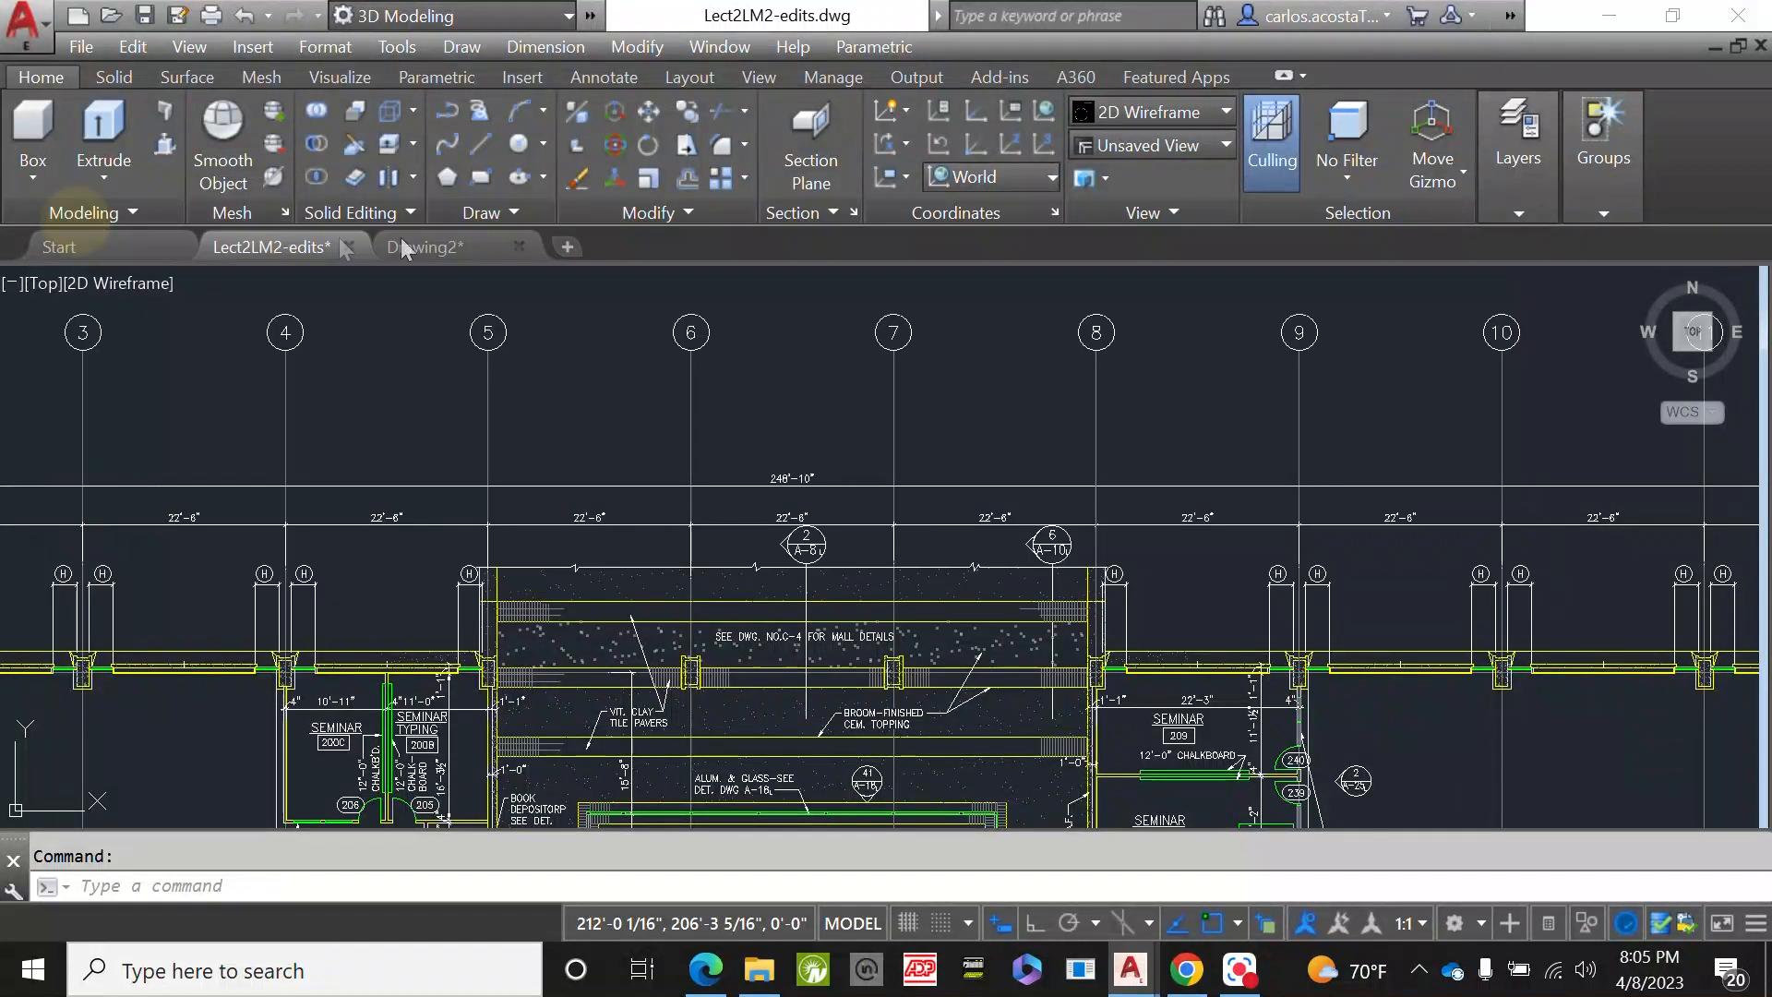
- Switch to Drawing2 and inspect its layers 0 and Defpoints in the Layer Properties Manager, closing the manager when done
{"action": "left_click", "coordinate": [482, 247]}
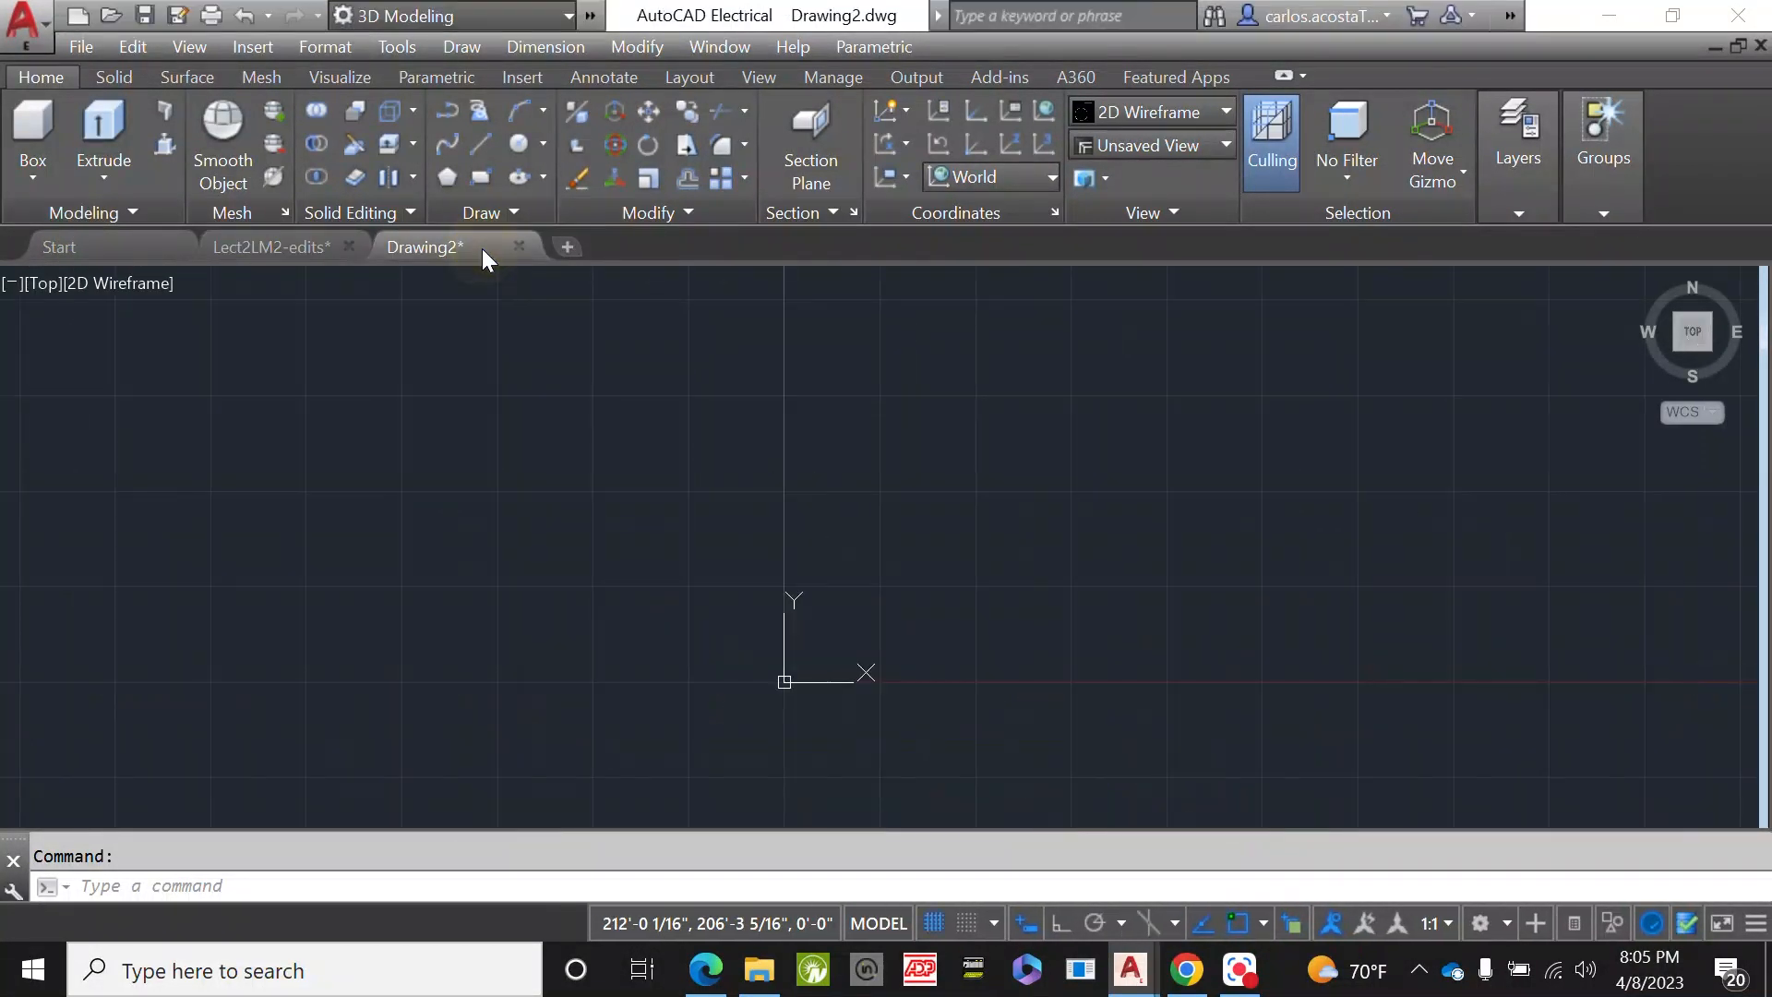
{"action": "left_click", "coordinate": [1528, 137]}
{"action": "left_click", "coordinate": [1418, 274]}
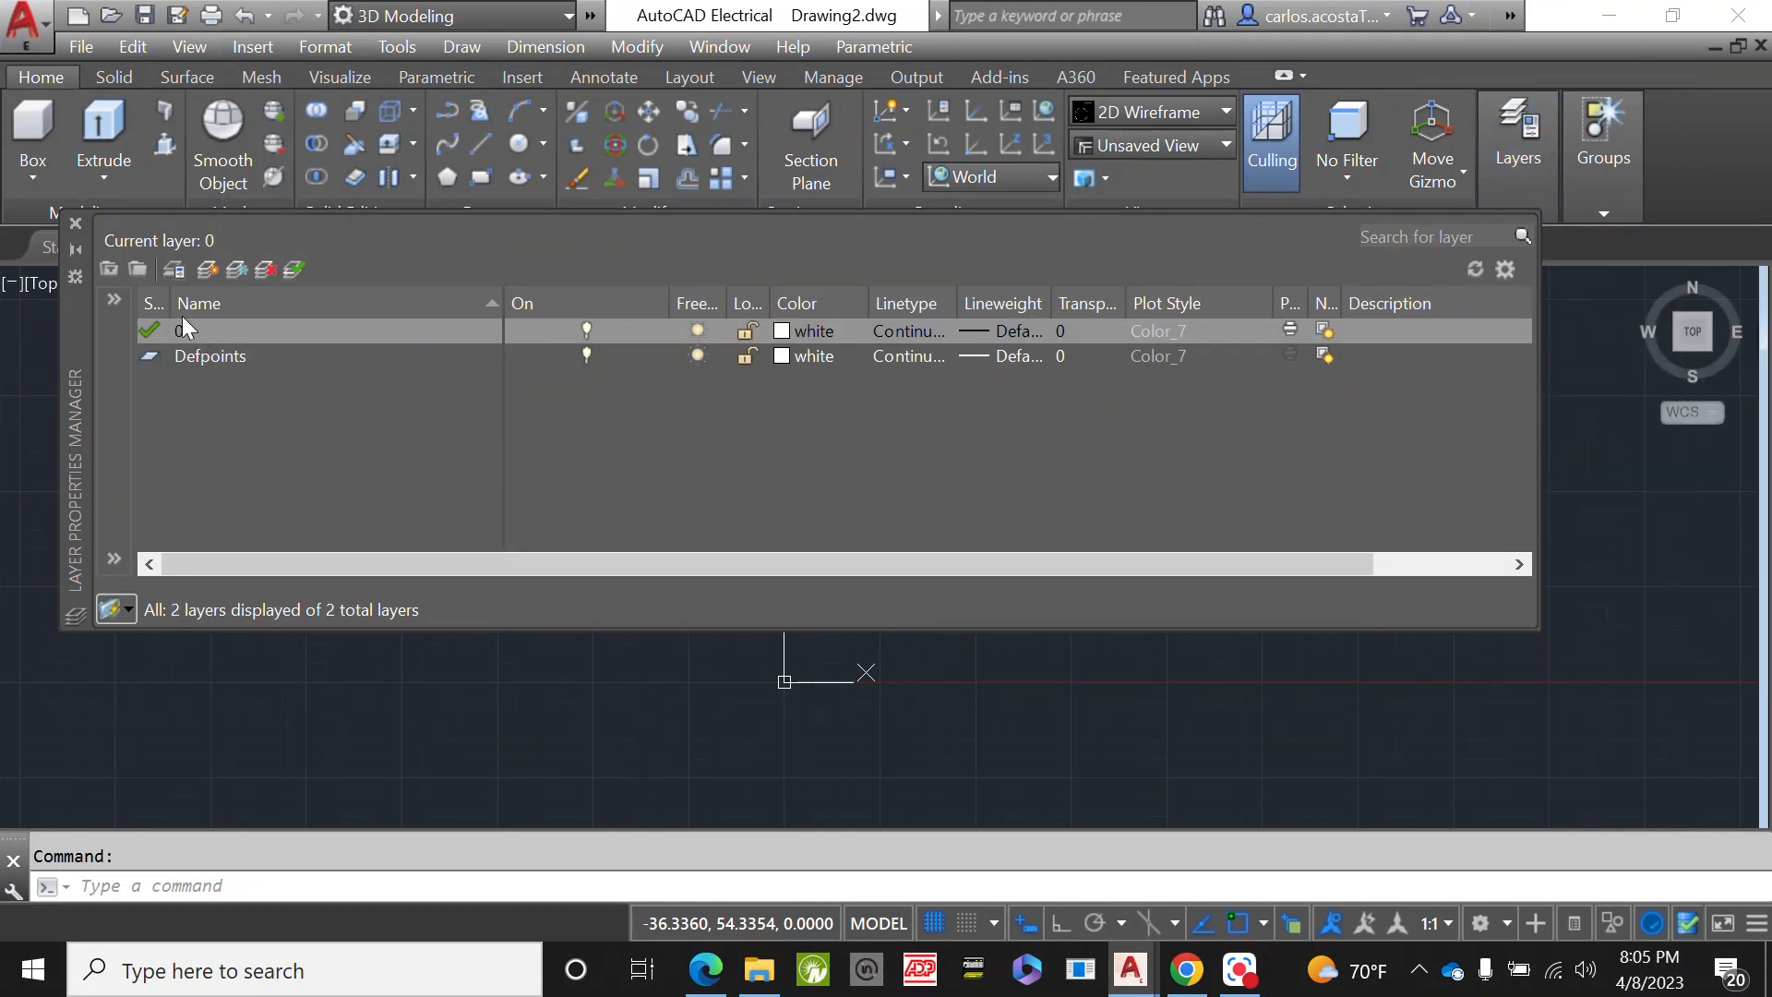
{"action": "left_click", "coordinate": [216, 360]}
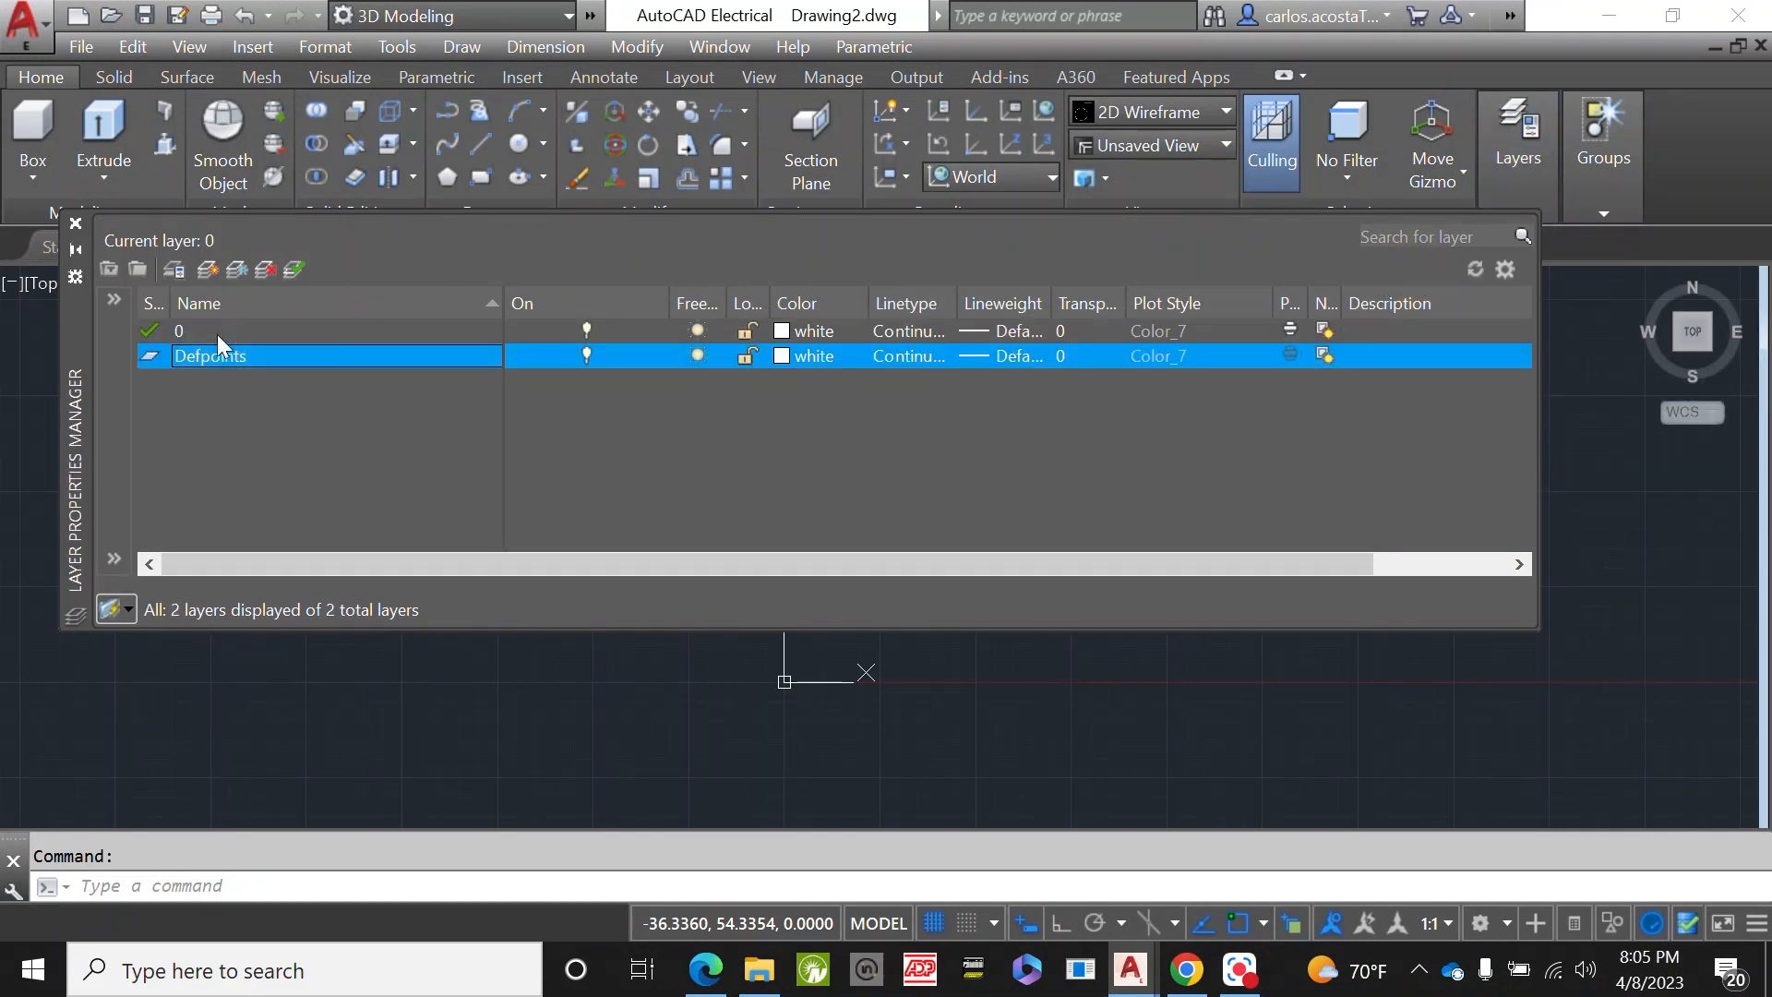
{"action": "left_click", "coordinate": [214, 334]}
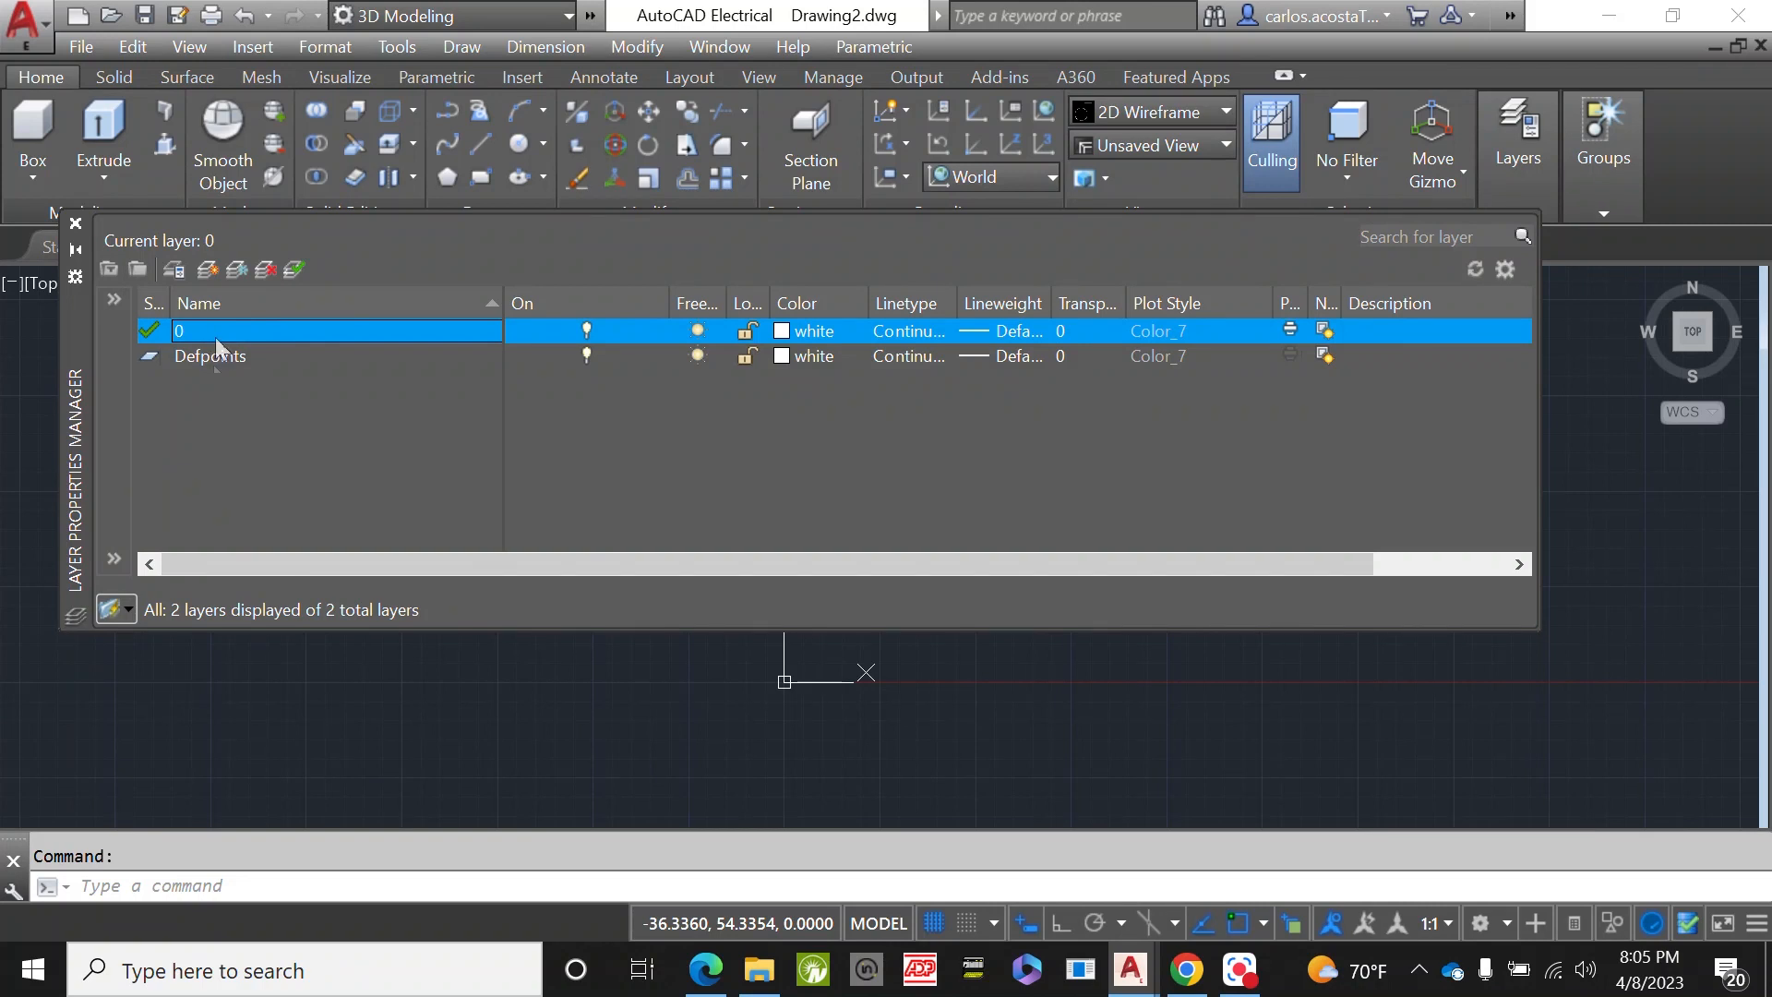
{"action": "left_click", "coordinate": [76, 224]}
- Return to the Lect2LM2-edits drawing and open the Layer Properties Manager for its floor plan
{"action": "left_click", "coordinate": [277, 248]}
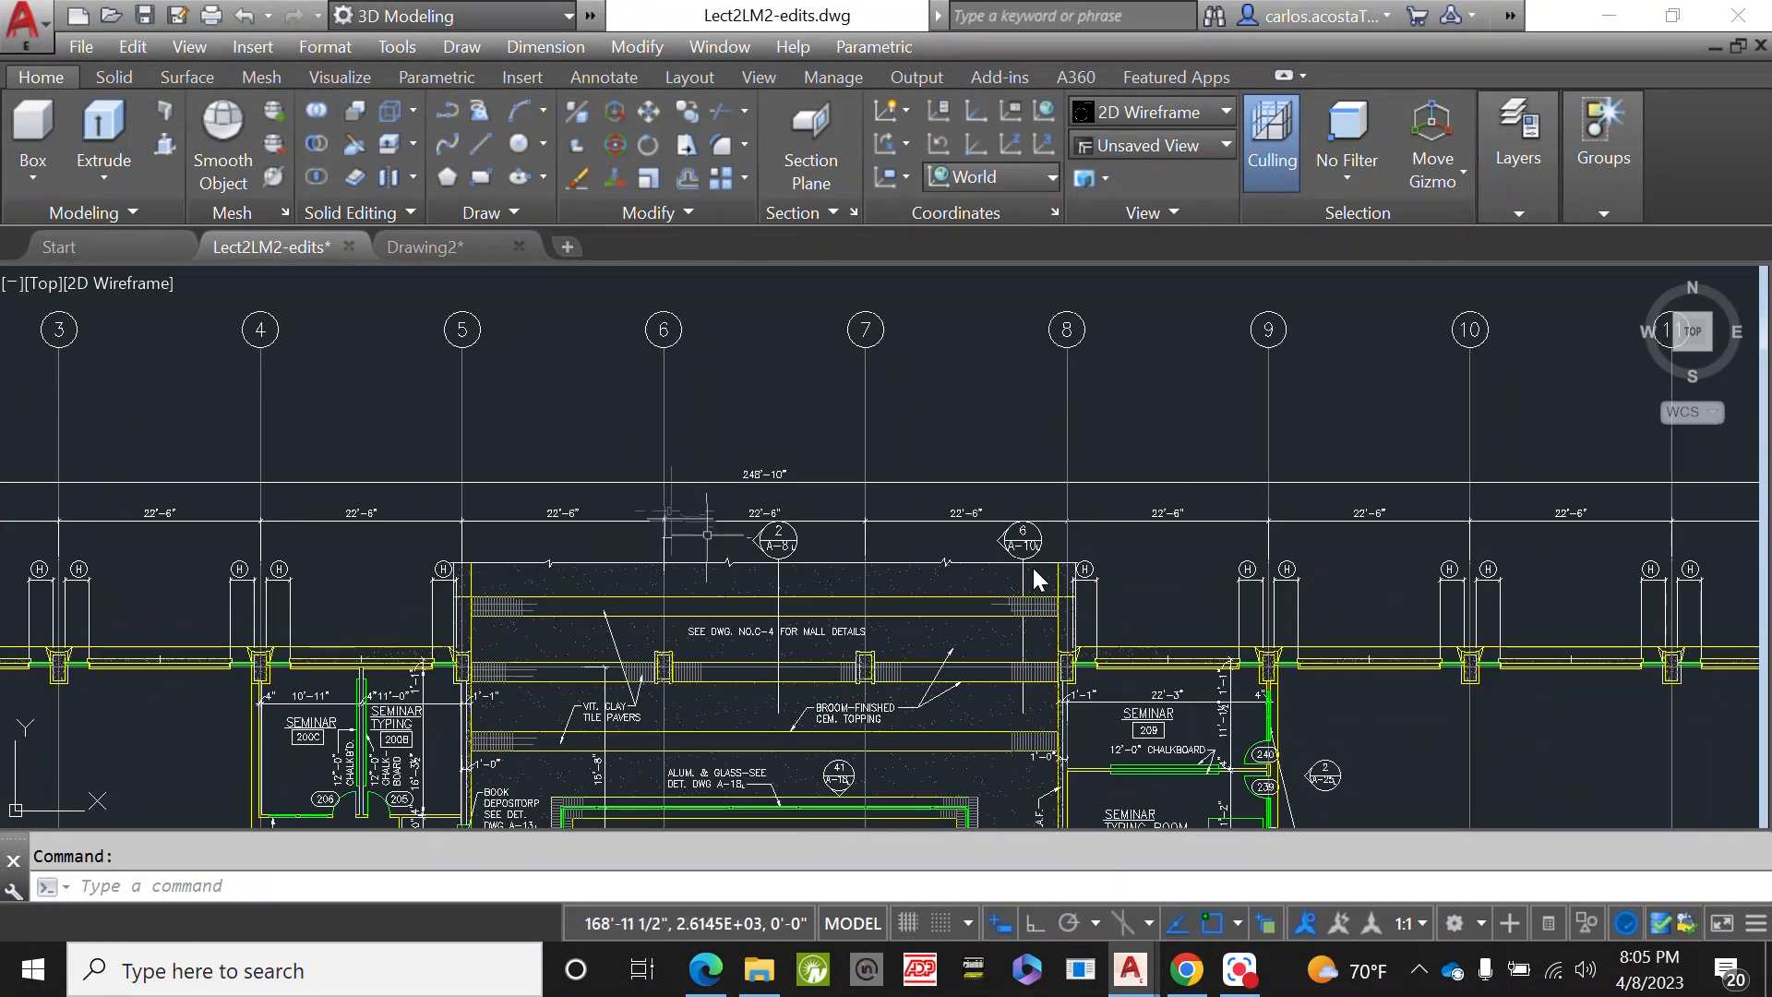
{"action": "scroll", "coordinate": [1033, 568], "scroll_direction": "up", "scroll_amount": 4}
{"action": "scroll", "coordinate": [1032, 565], "scroll_direction": "down", "scroll_amount": 2}
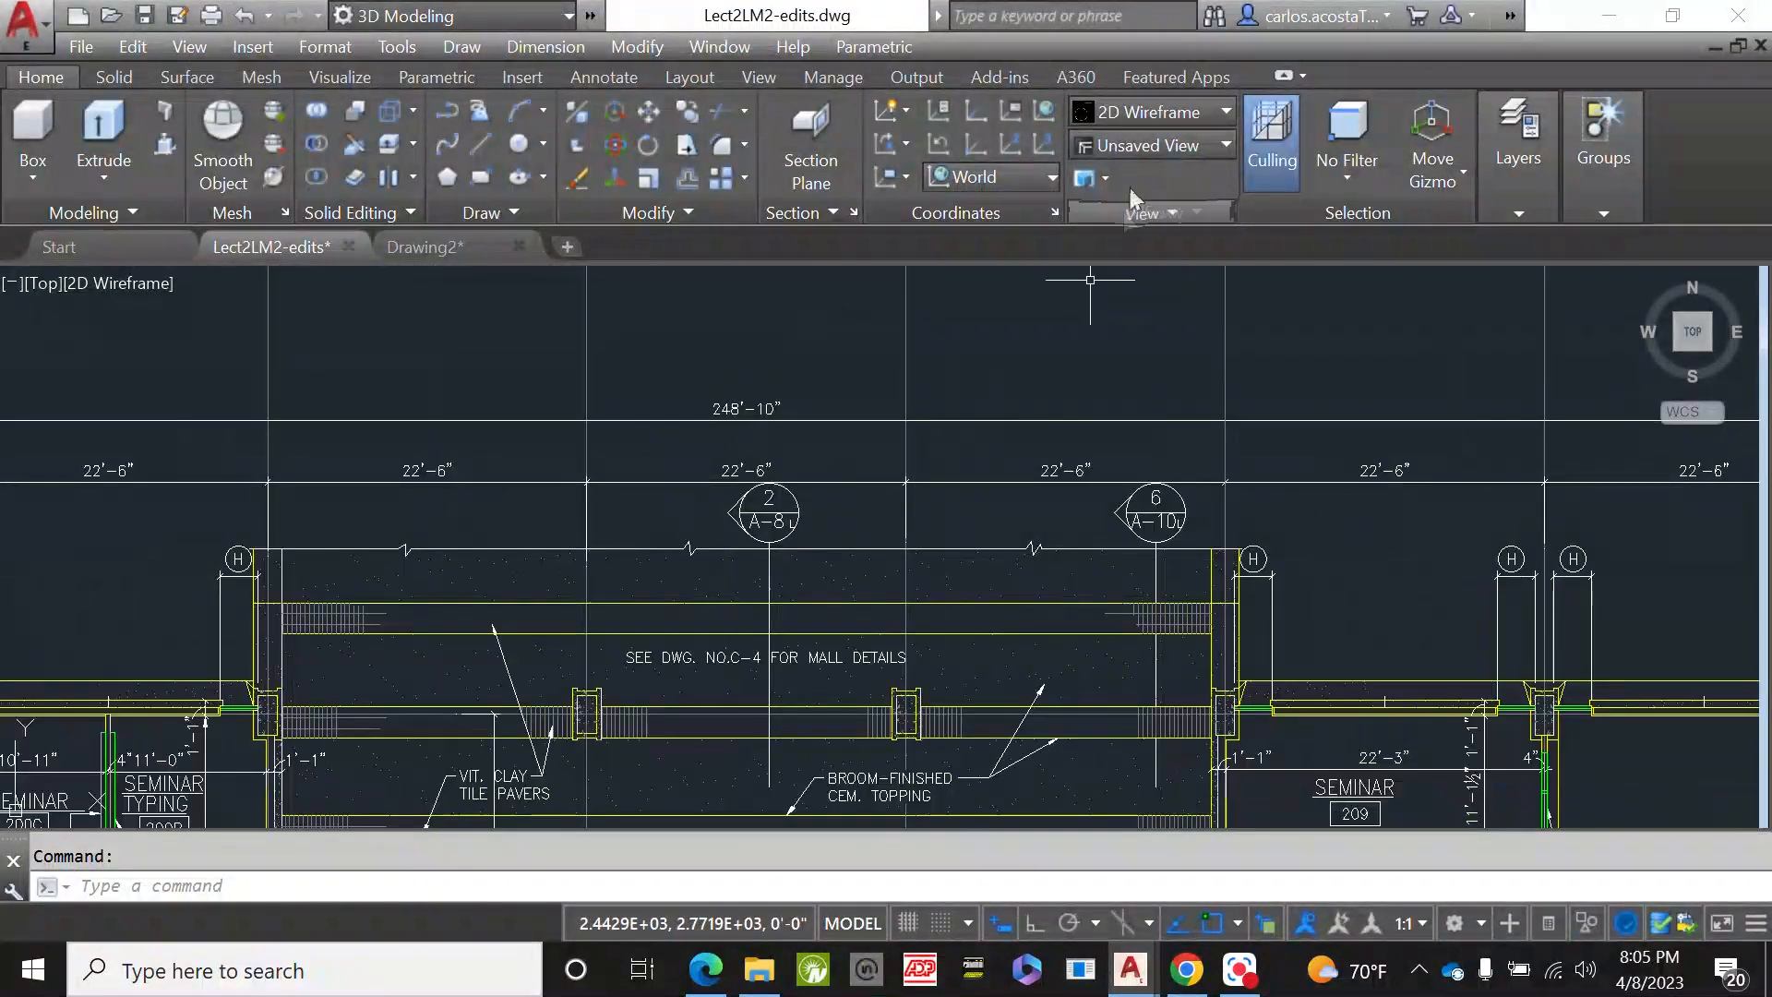
{"action": "left_click", "coordinate": [1516, 147]}
{"action": "left_click", "coordinate": [1431, 273]}
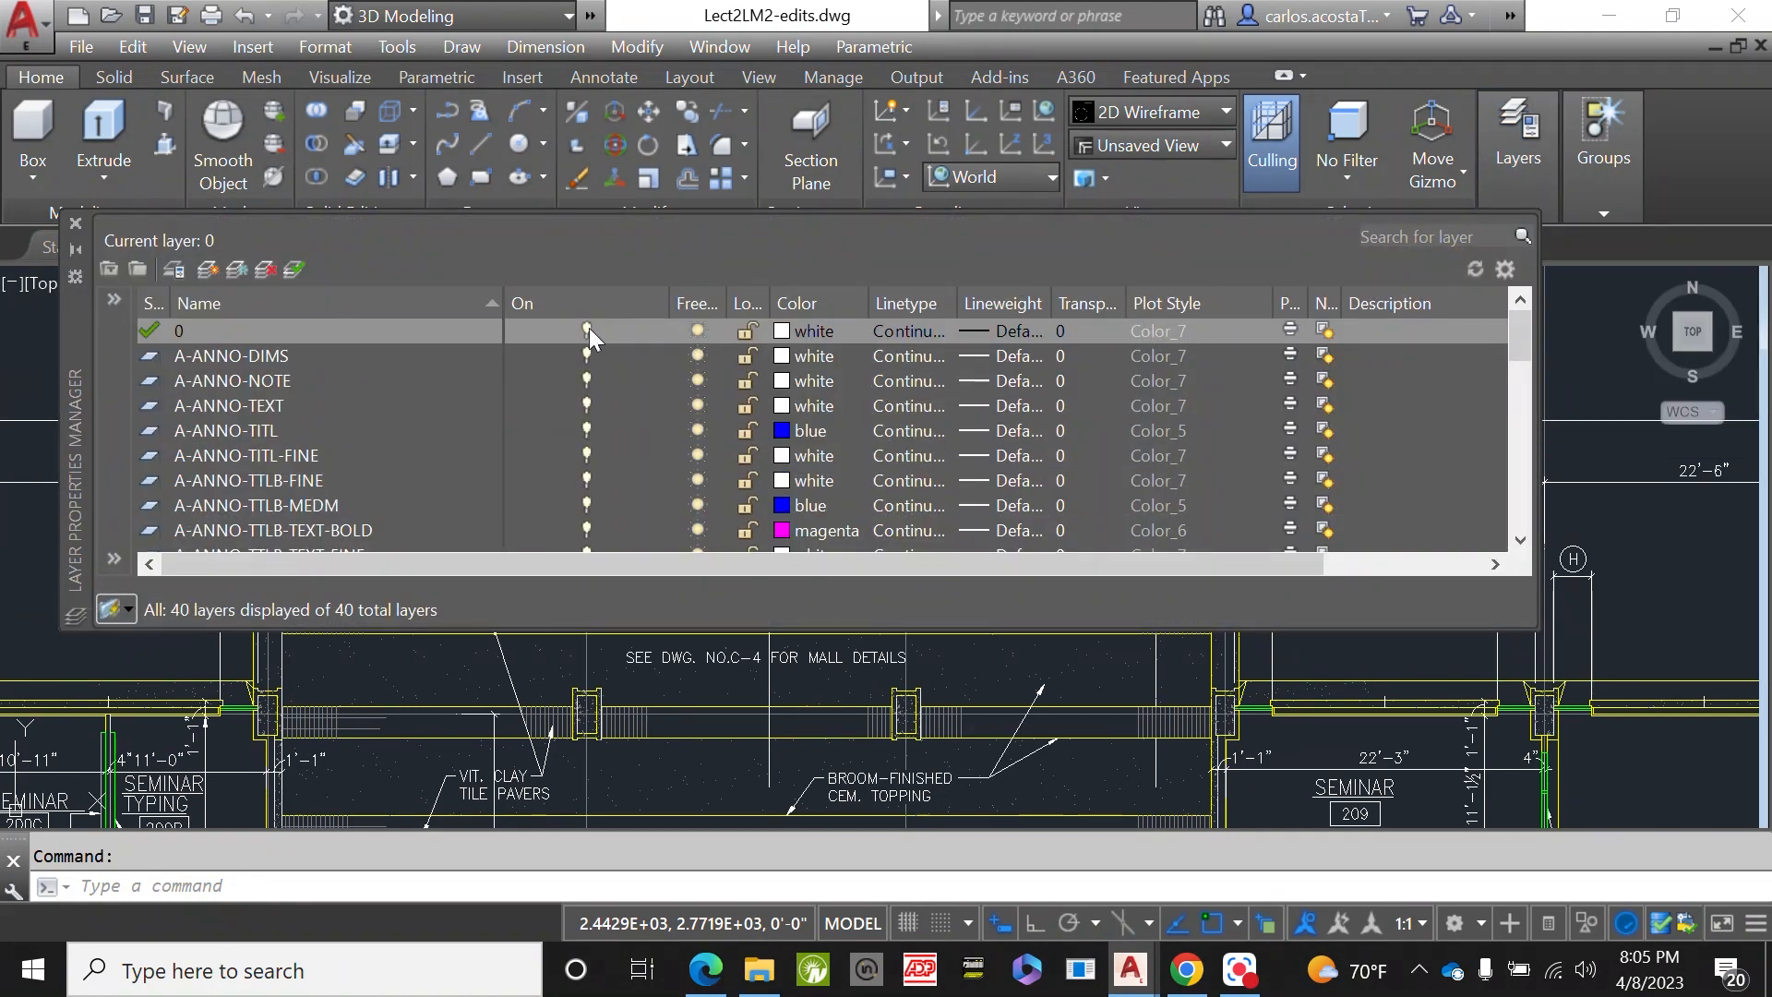
- Turn off the current layer 0 and the layers A-ANNO-DIMS, A-ANNO-NOTE and A-ANNO-TEXT
{"action": "left_click", "coordinate": [588, 329]}
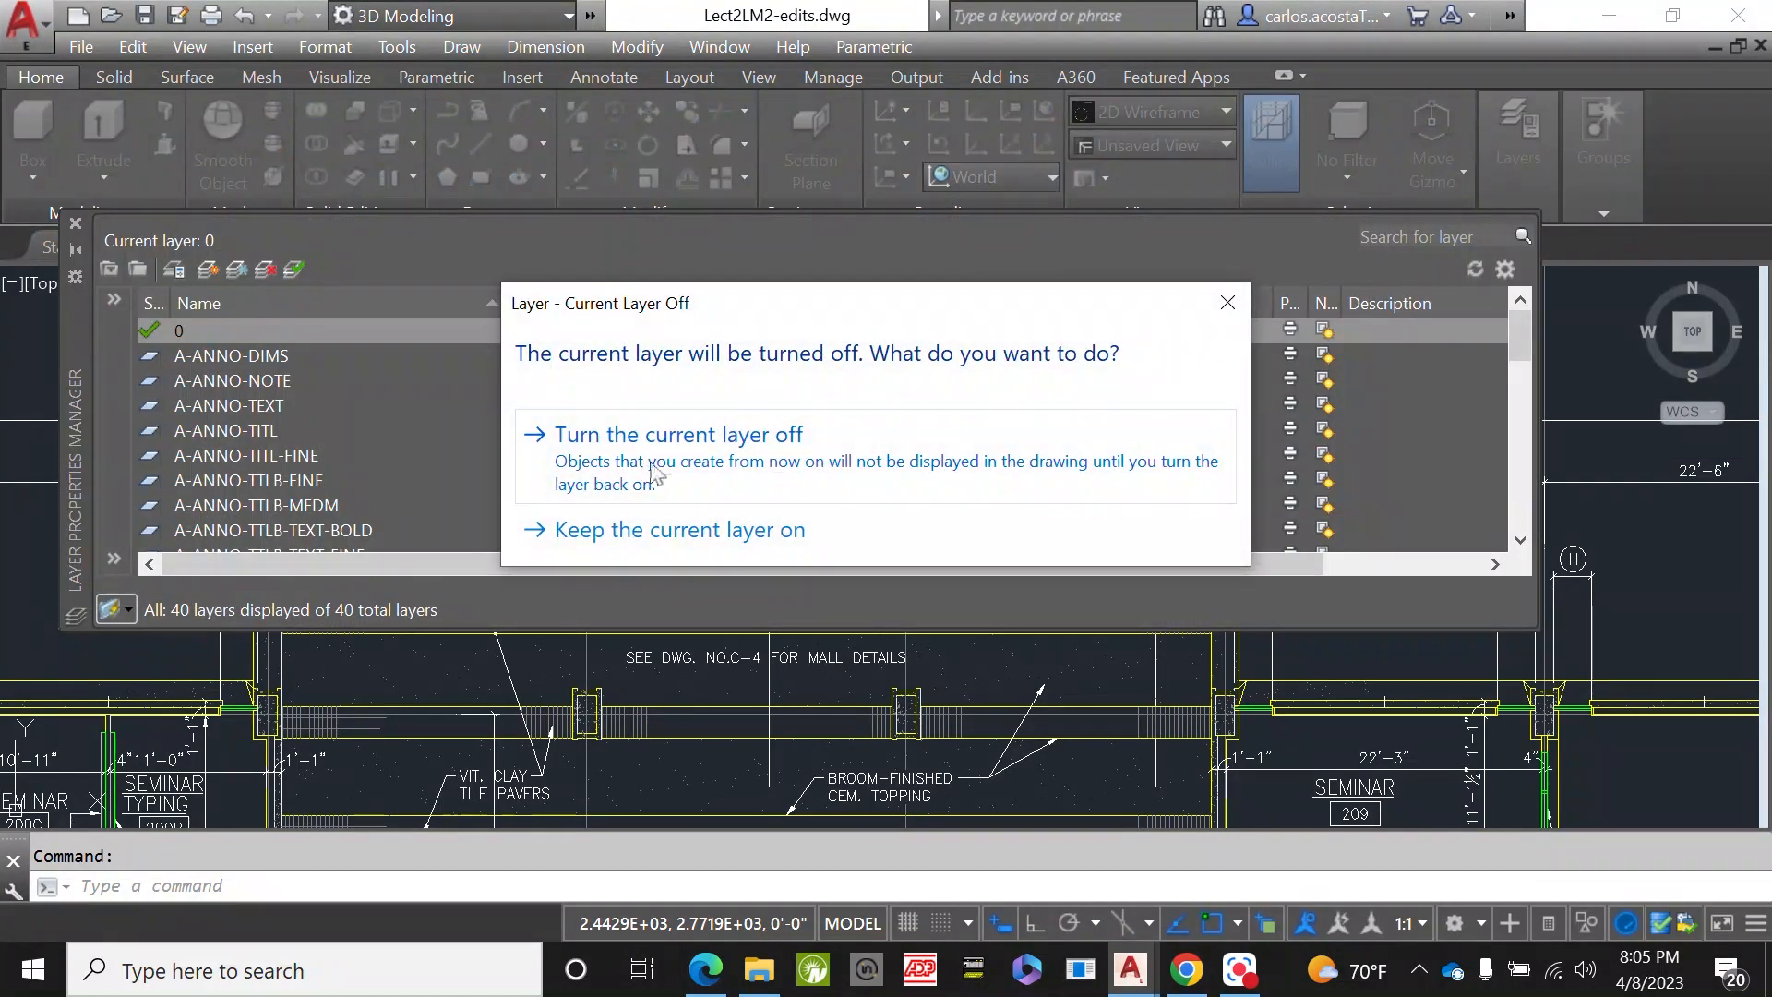
{"action": "left_click", "coordinate": [652, 471]}
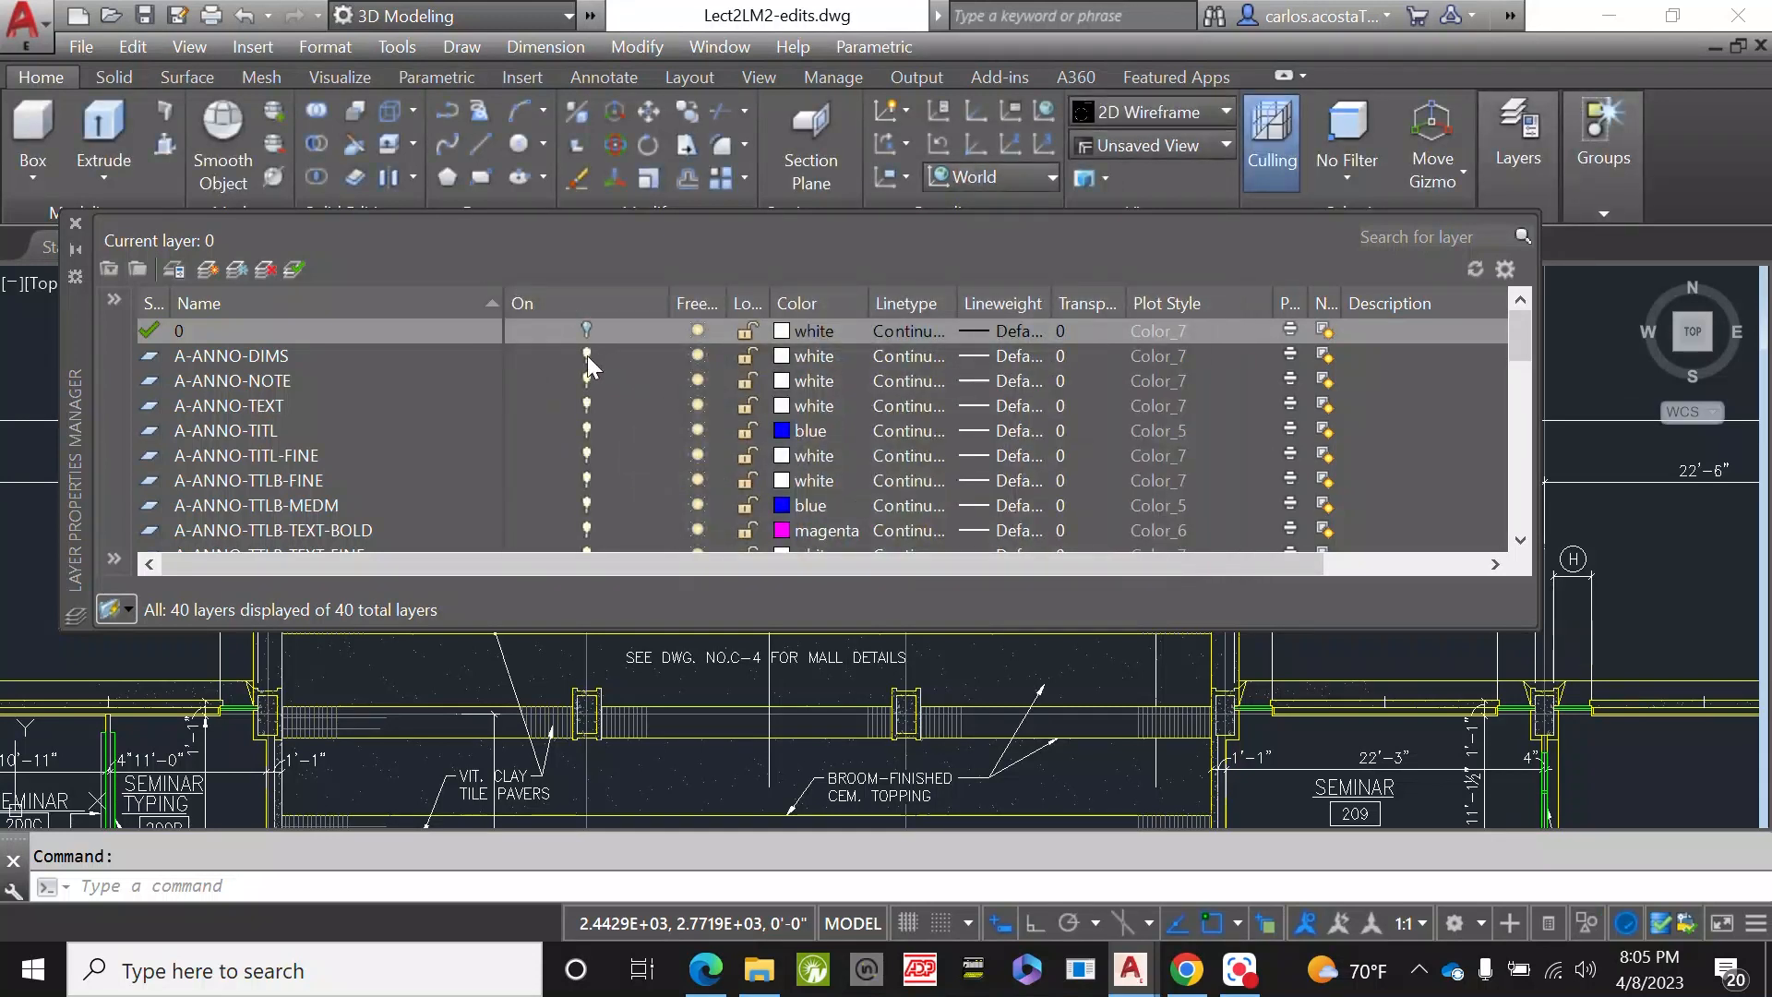
{"action": "left_click", "coordinate": [587, 355]}
{"action": "left_click", "coordinate": [587, 380]}
{"action": "left_click", "coordinate": [587, 405]}
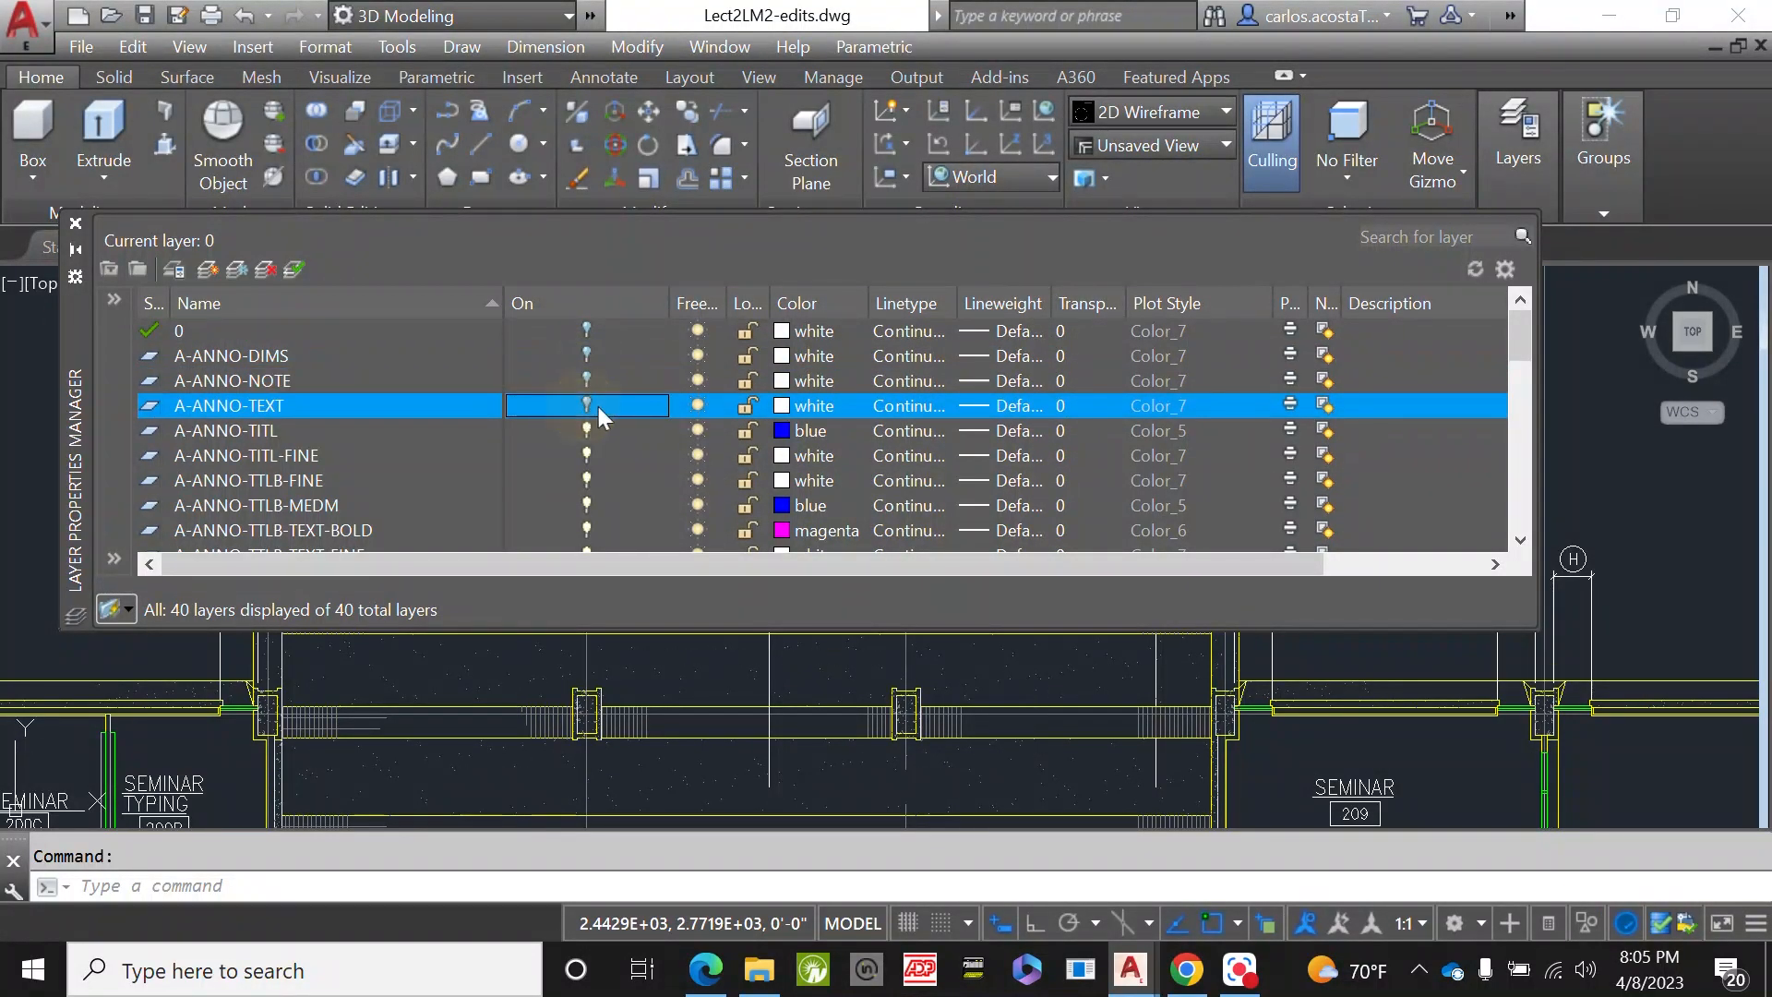
{"action": "left_click", "coordinate": [586, 405]}
{"action": "left_click", "coordinate": [585, 405]}
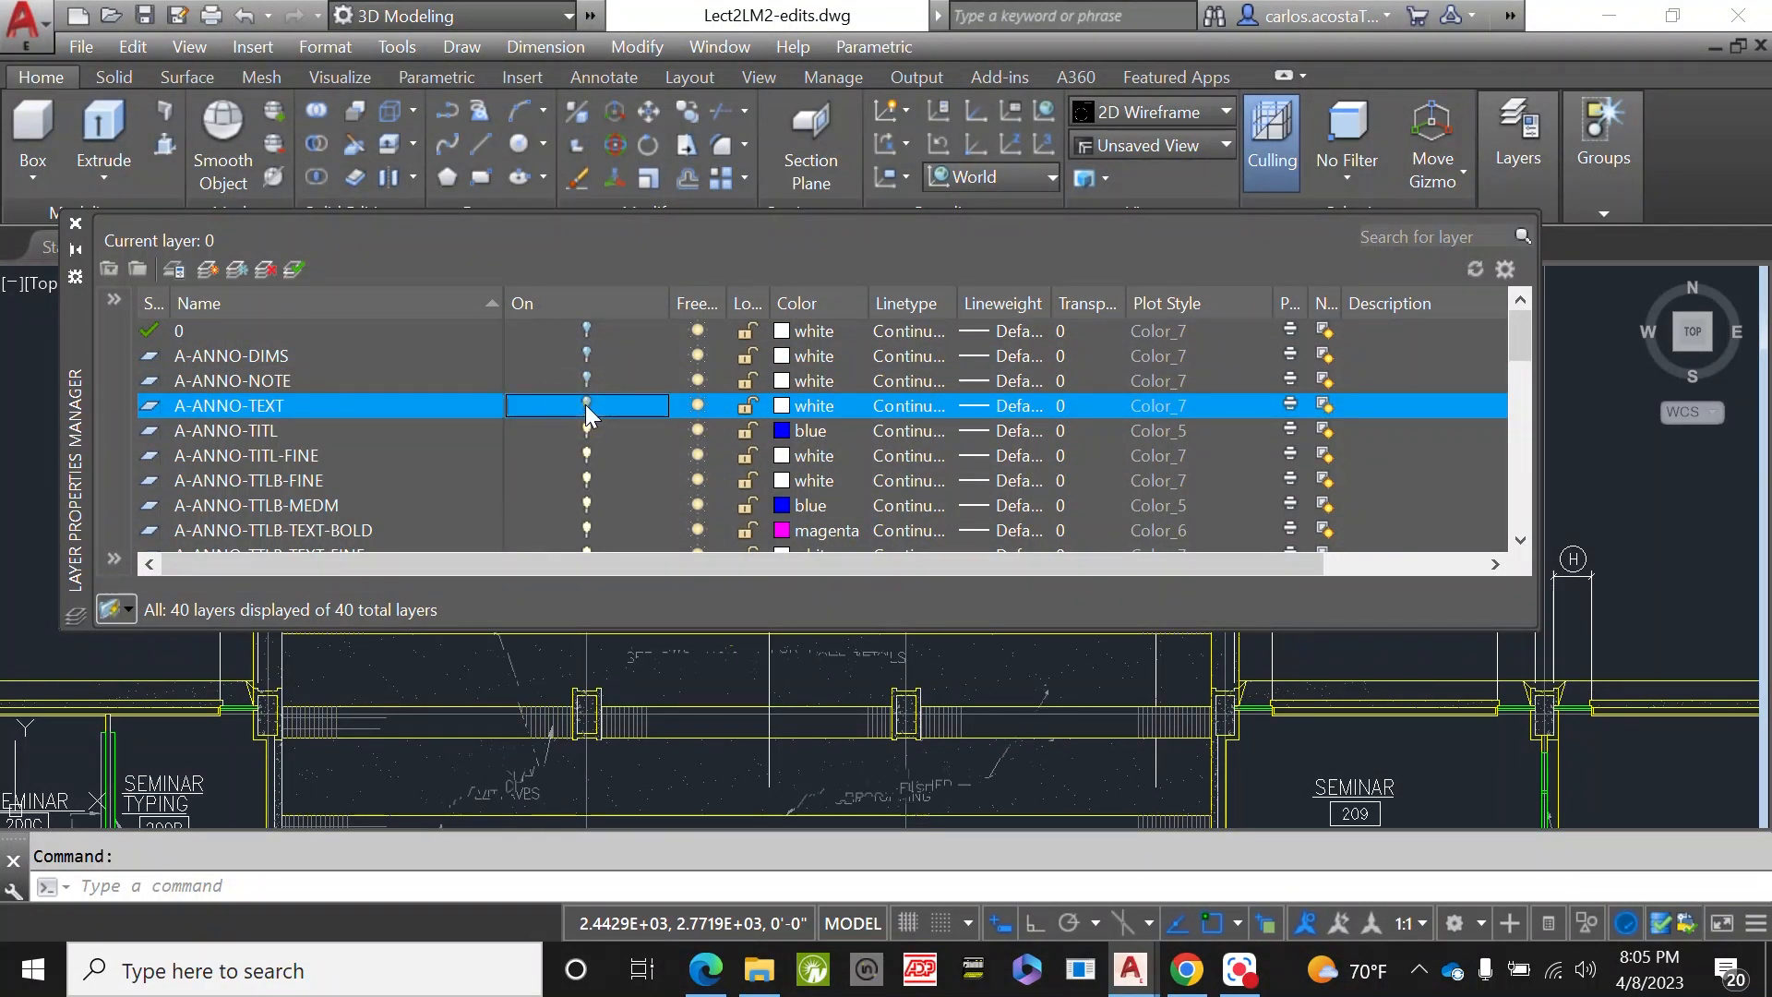
- Turn off the layers A-ANNO-TITL, A-ANNO-TITL-FINE, A-ANNO-TTLB-FINE and A-ANNO-TTLB-MEDM, and check the whole floor plan
{"action": "left_click", "coordinate": [583, 429]}
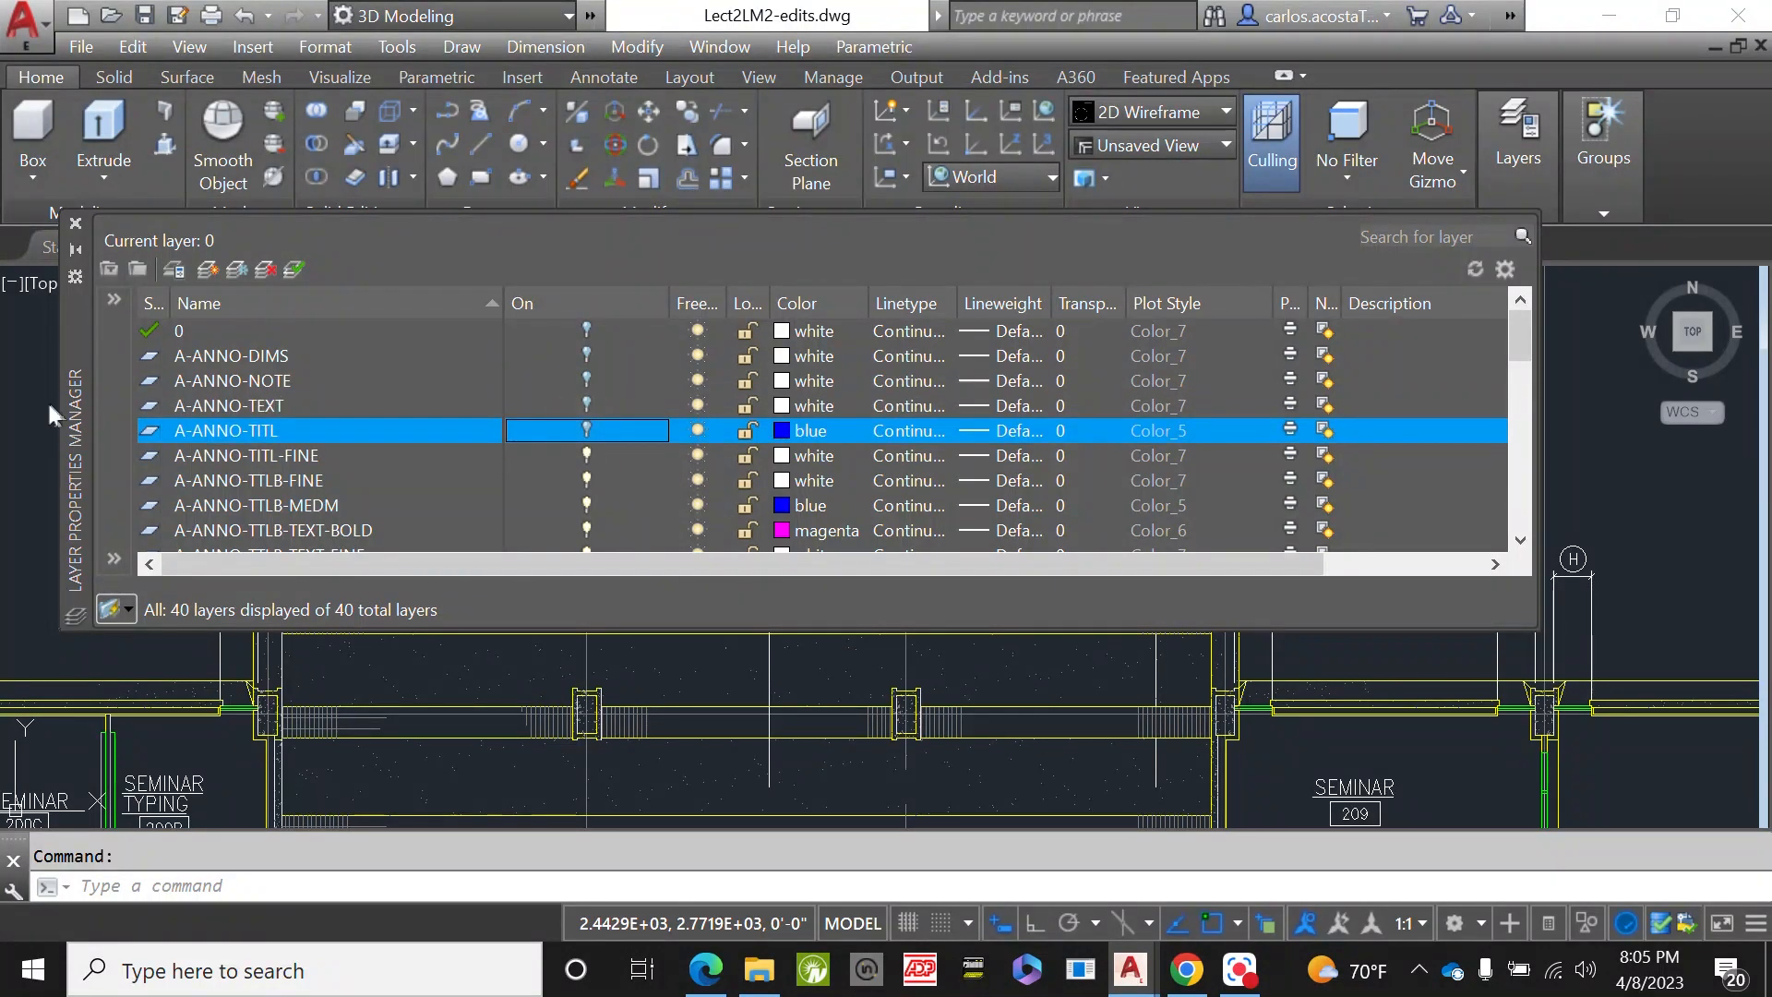
{"action": "left_click", "coordinate": [587, 455]}
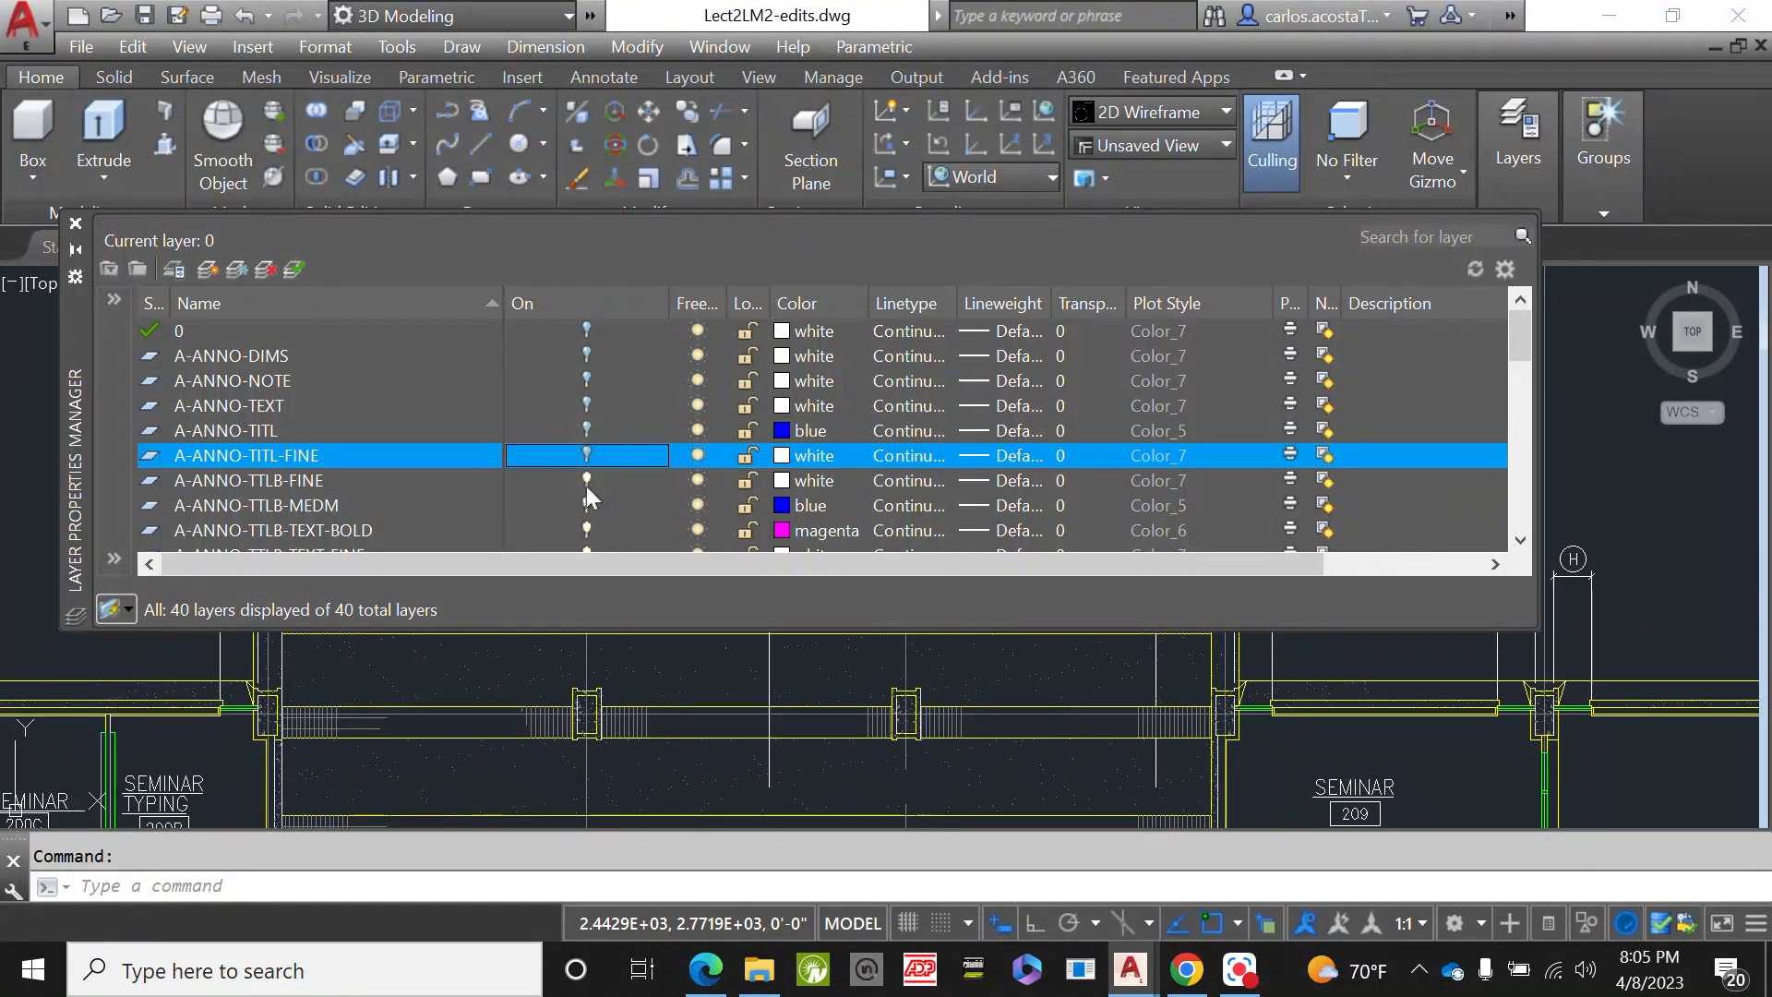
{"action": "left_click", "coordinate": [585, 479]}
{"action": "left_click", "coordinate": [584, 505]}
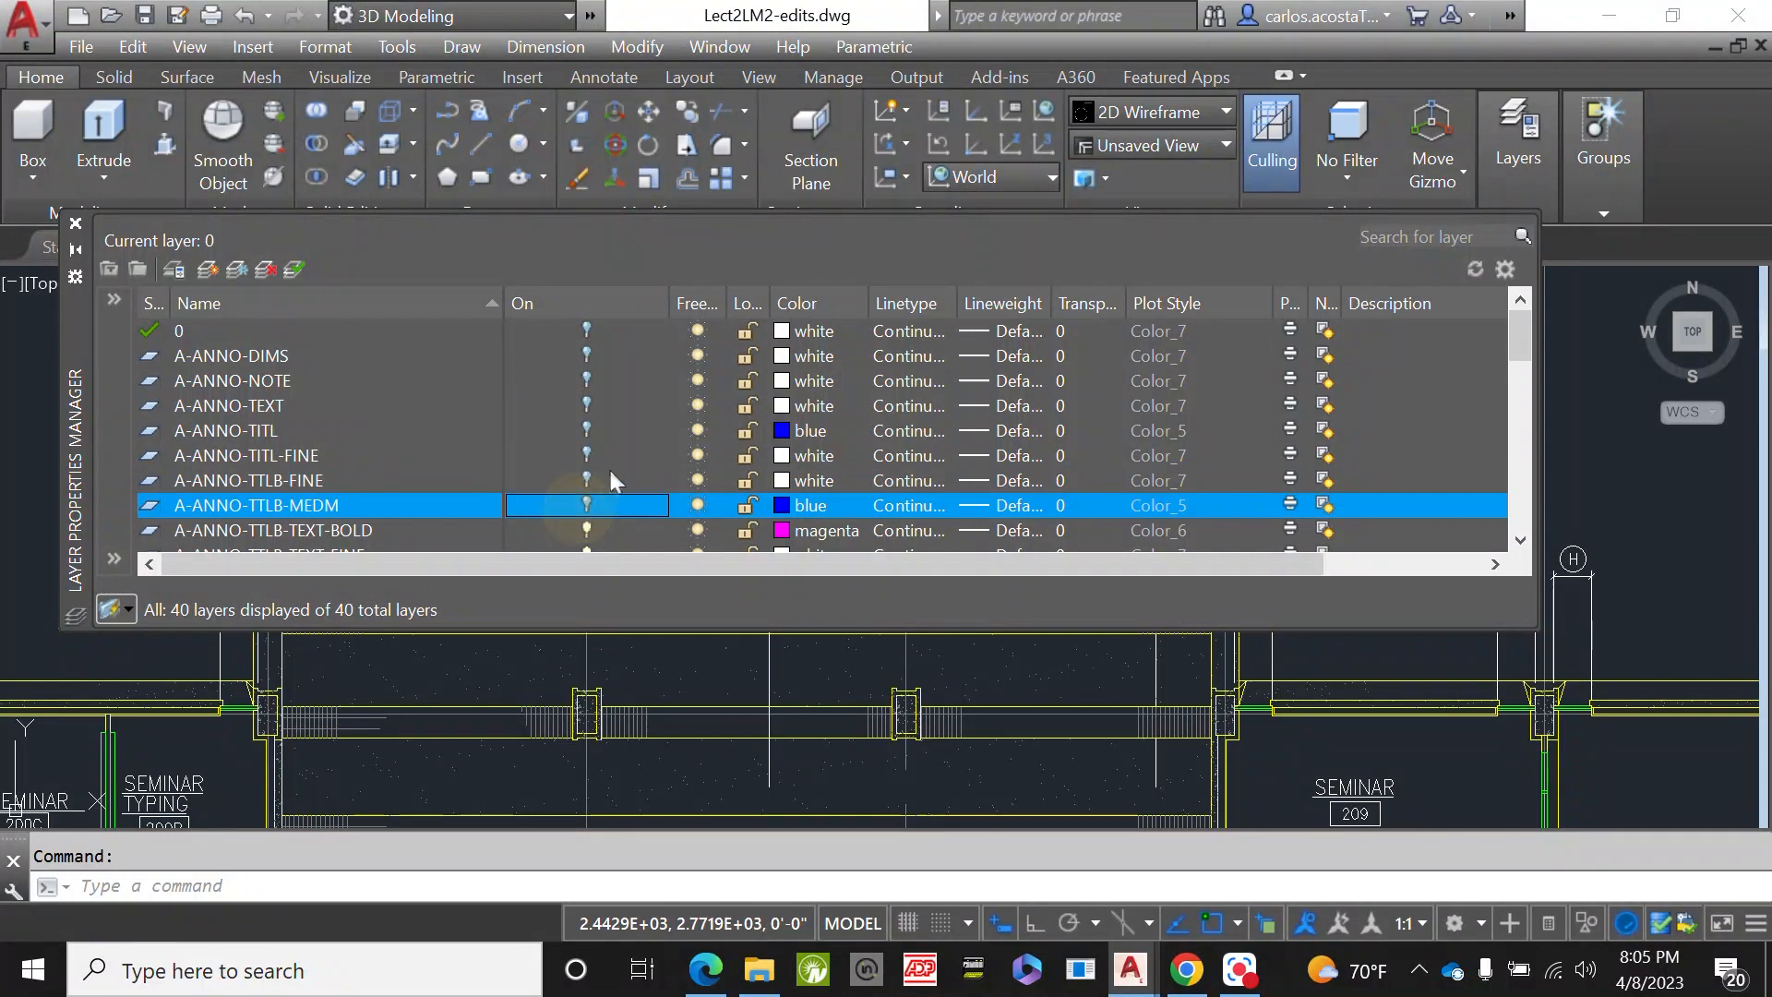
{"action": "scroll", "coordinate": [605, 474], "scroll_direction": "down", "scroll_amount": 1}
{"action": "scroll", "coordinate": [866, 674], "scroll_direction": "down", "scroll_amount": 5}
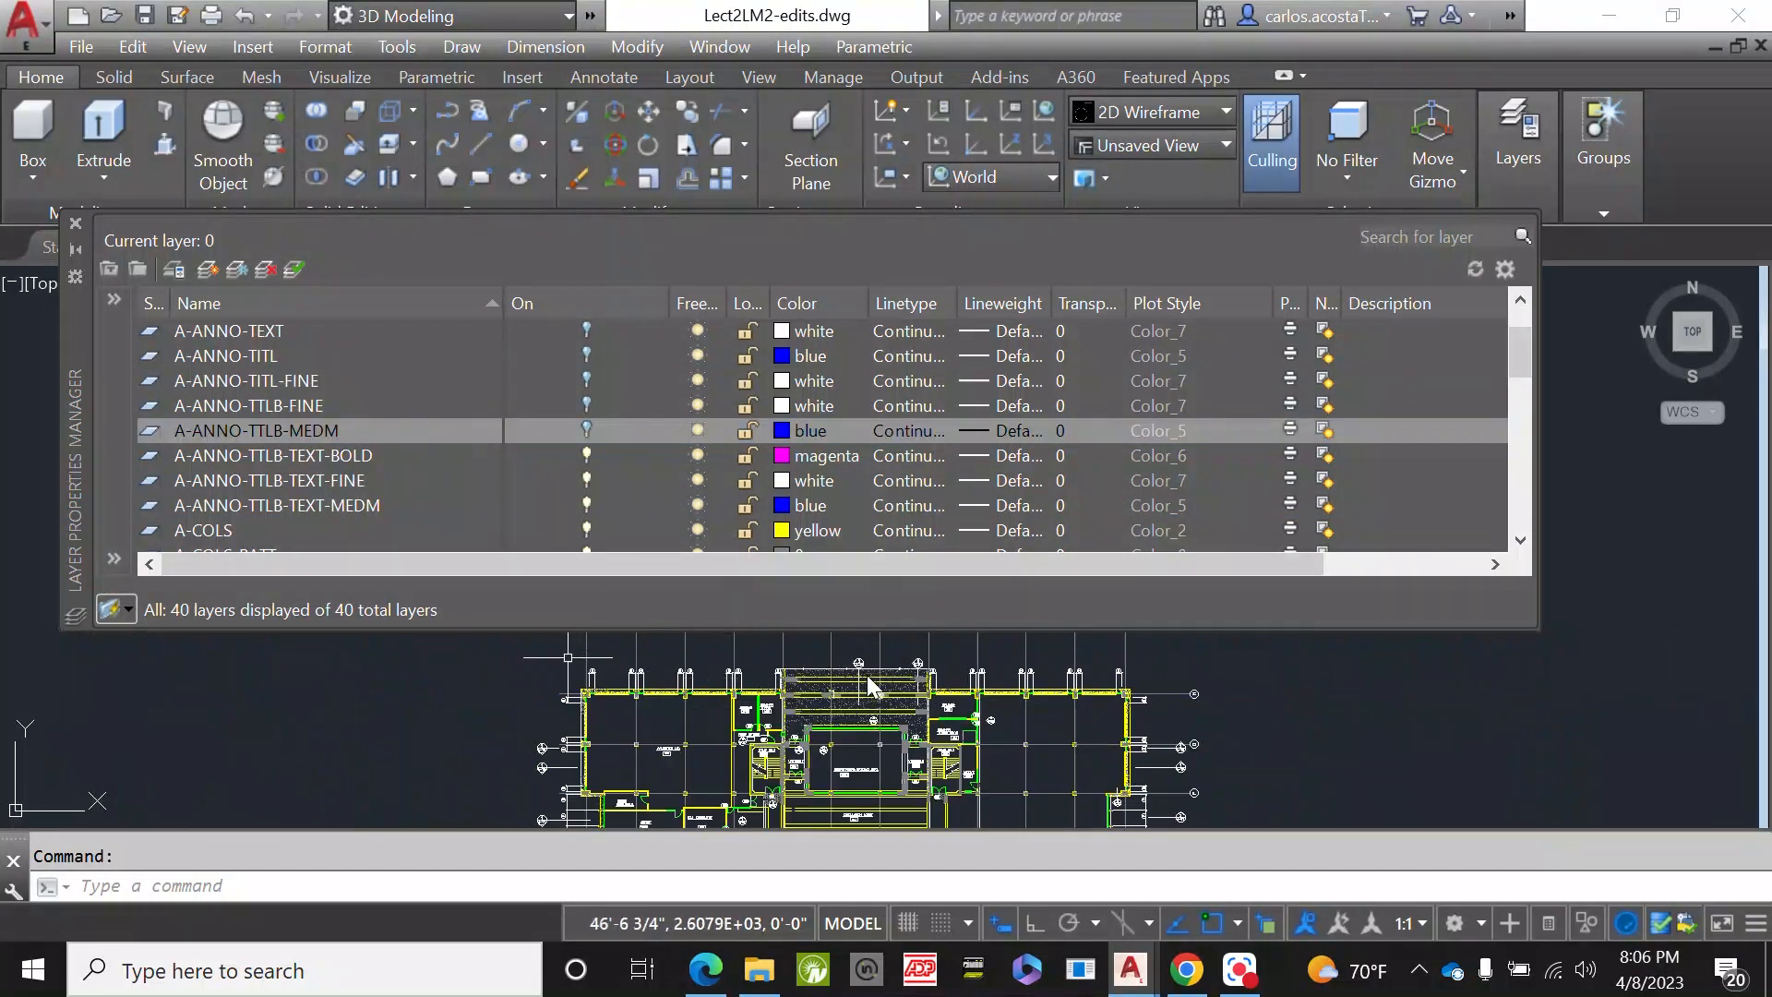
{"action": "scroll", "coordinate": [568, 657], "scroll_direction": "down", "scroll_amount": 2}
{"action": "scroll", "coordinate": [704, 772], "scroll_direction": "up", "scroll_amount": 2}
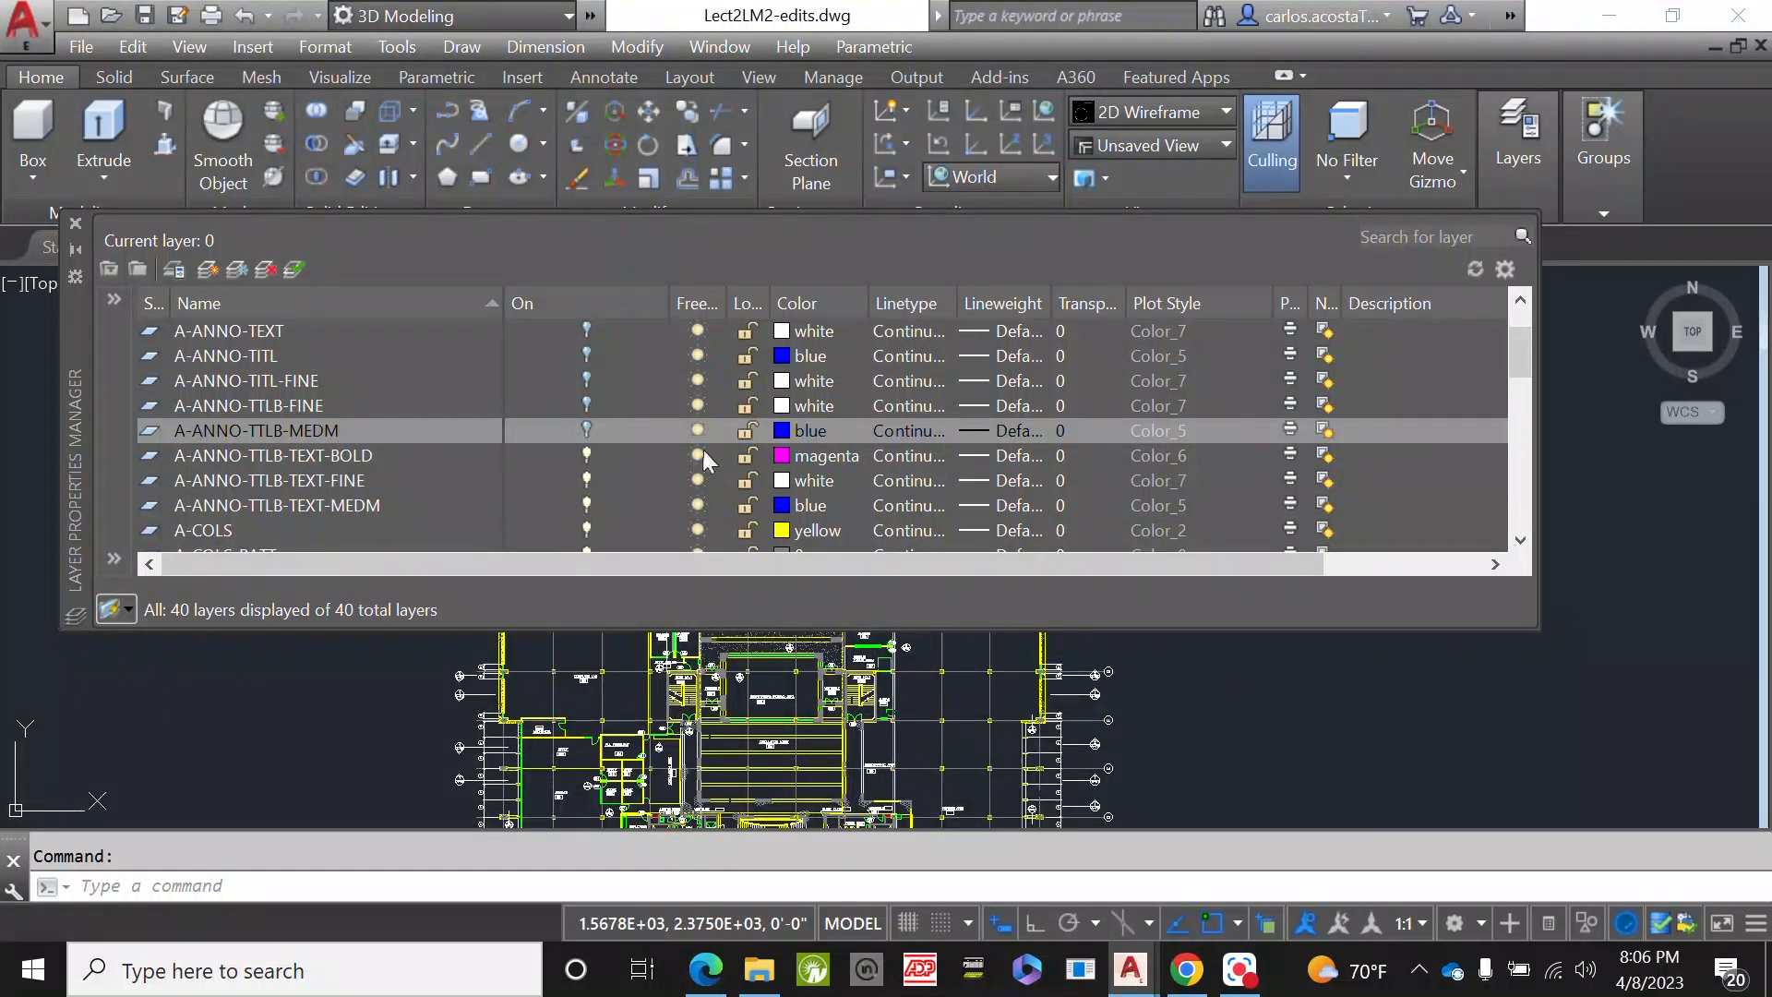
- Turn off the layers A-ANNO-TTLB-TEXT-BOLD, A-ANNO-TTLB-TEXT-FINE, A-ANNO-TTLB-TEXT-MEDM and A-COLS
{"action": "left_click", "coordinate": [589, 450]}
{"action": "left_click", "coordinate": [587, 480]}
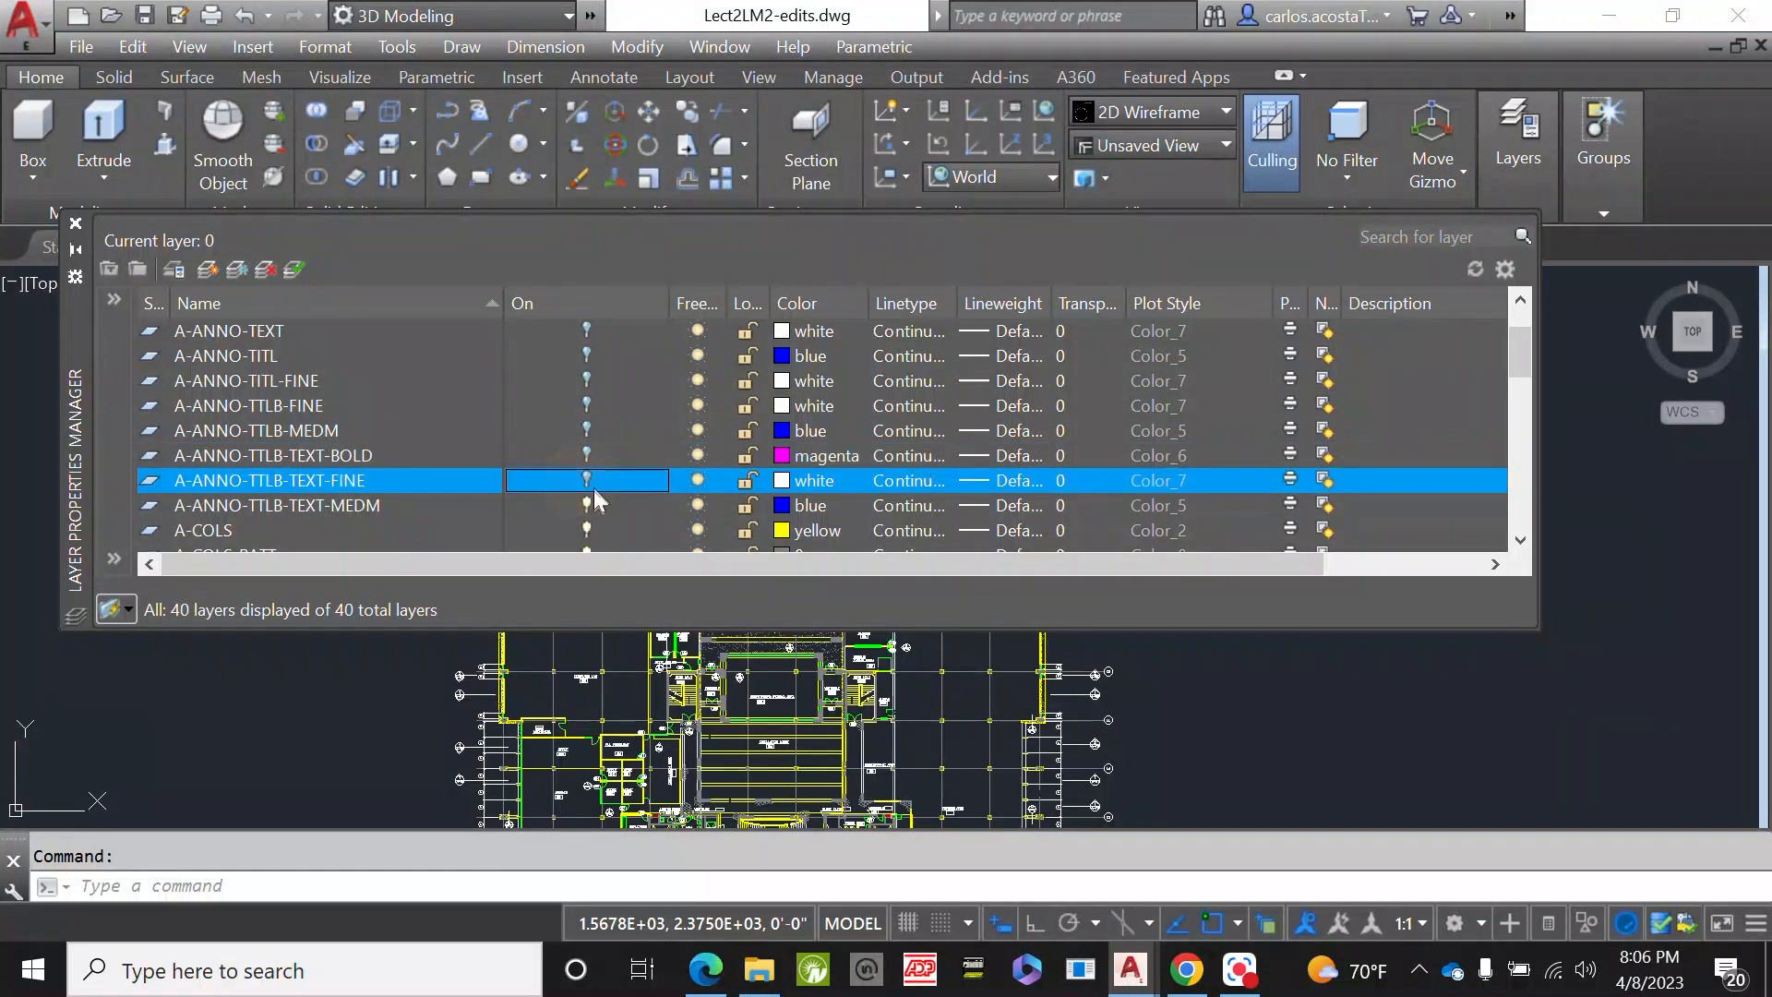
{"action": "left_click", "coordinate": [587, 504]}
{"action": "scroll", "coordinate": [589, 480], "scroll_direction": "down", "scroll_amount": 1}
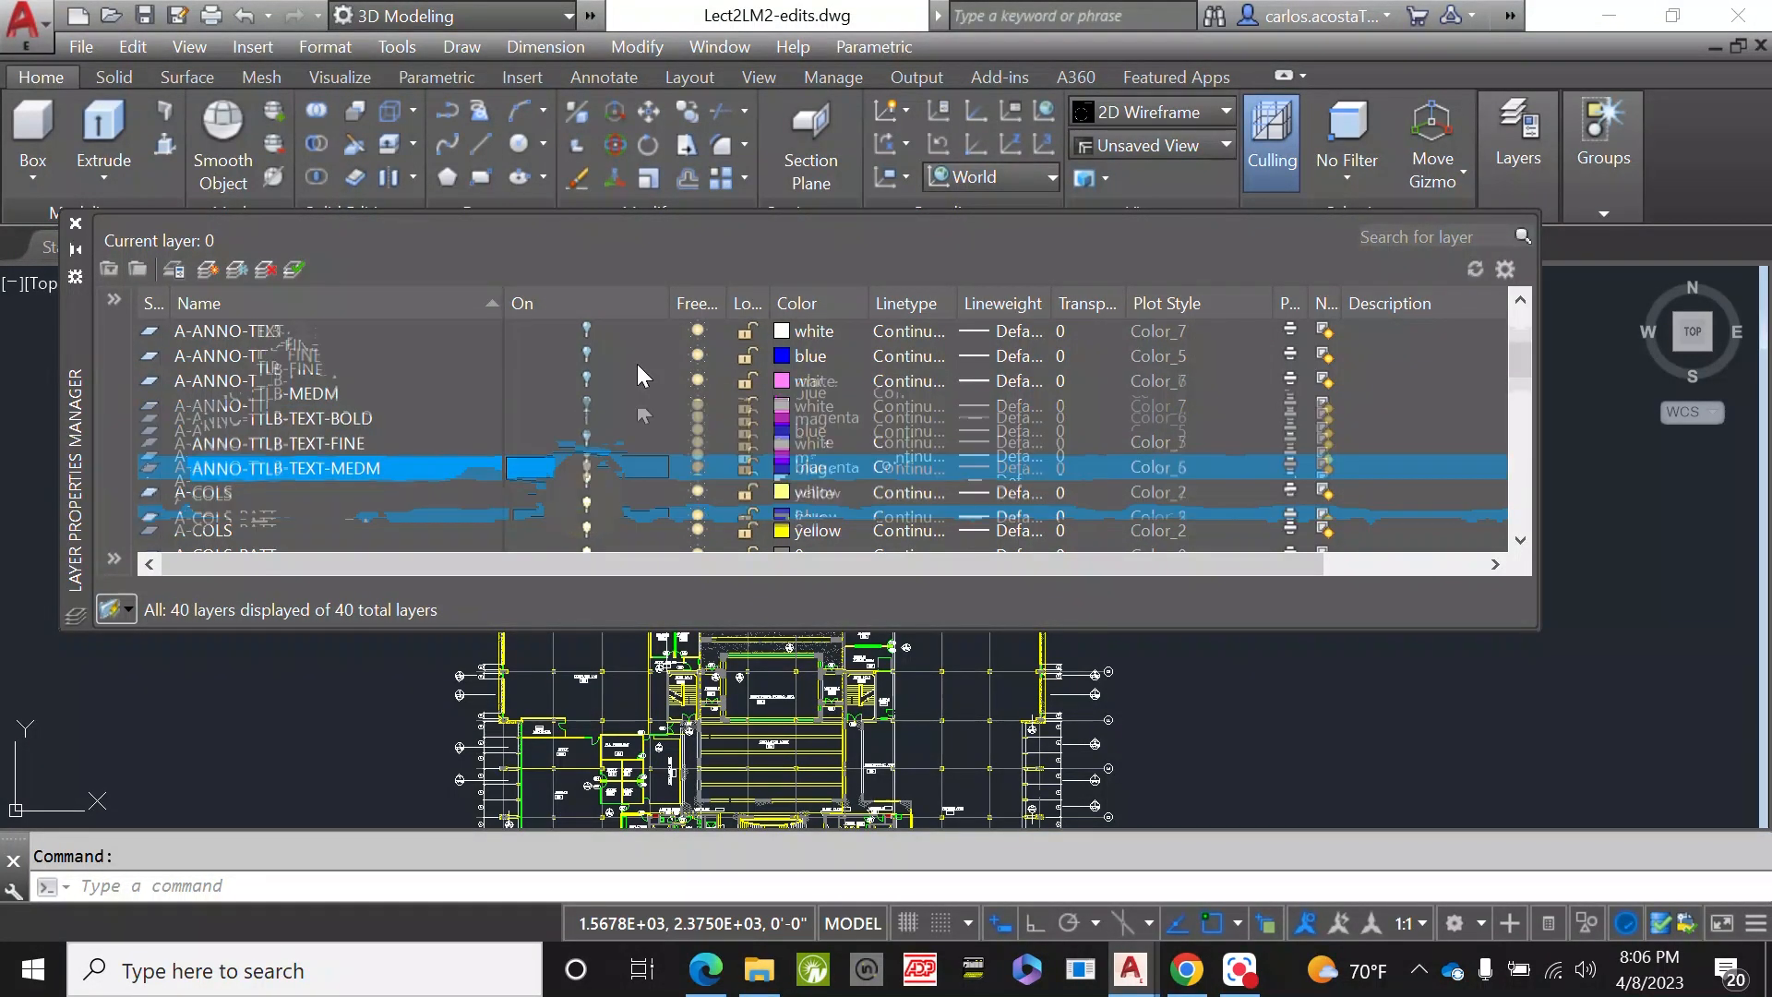
{"action": "left_click", "coordinate": [587, 455]}
{"action": "scroll", "coordinate": [591, 450], "scroll_direction": "down", "scroll_amount": 2}
{"action": "scroll", "coordinate": [596, 401], "scroll_direction": "up", "scroll_amount": 1}
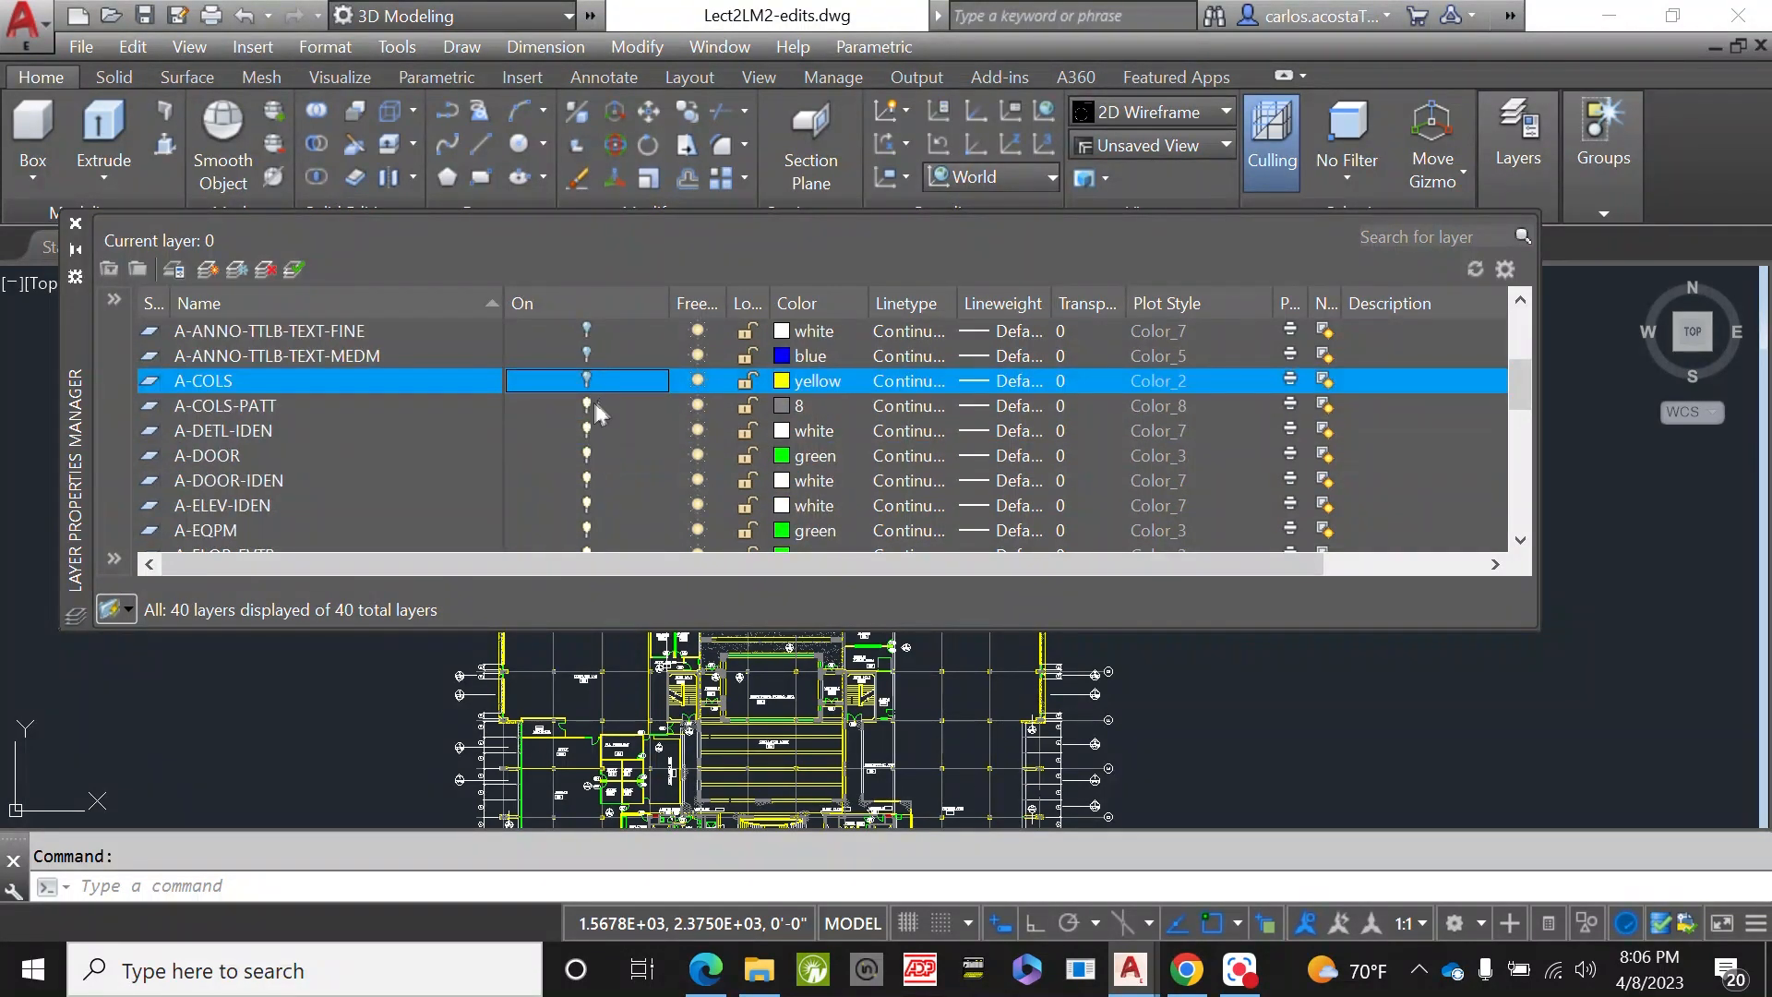
- Turn off the layers A-COLS-PATT, A-DETL-IDEN, A-DOOR, A-DOOR-IDEN and A-ELEV-IDEN
{"action": "left_click", "coordinate": [586, 406]}
{"action": "left_click", "coordinate": [587, 431]}
{"action": "left_click", "coordinate": [587, 455]}
{"action": "left_click", "coordinate": [587, 480]}
{"action": "left_click", "coordinate": [587, 505]}
{"action": "scroll", "coordinate": [595, 485], "scroll_direction": "down", "scroll_amount": 1}
- Turn off the layers A-EQPM, A-FLOR-EVTR, A-FLOR-HRAL, A-FLOR-IDEN and A-FLOR-LEVL
{"action": "left_click", "coordinate": [587, 455]}
{"action": "left_click", "coordinate": [587, 480]}
{"action": "scroll", "coordinate": [589, 479], "scroll_direction": "down", "scroll_amount": 1}
{"action": "left_click", "coordinate": [588, 431]}
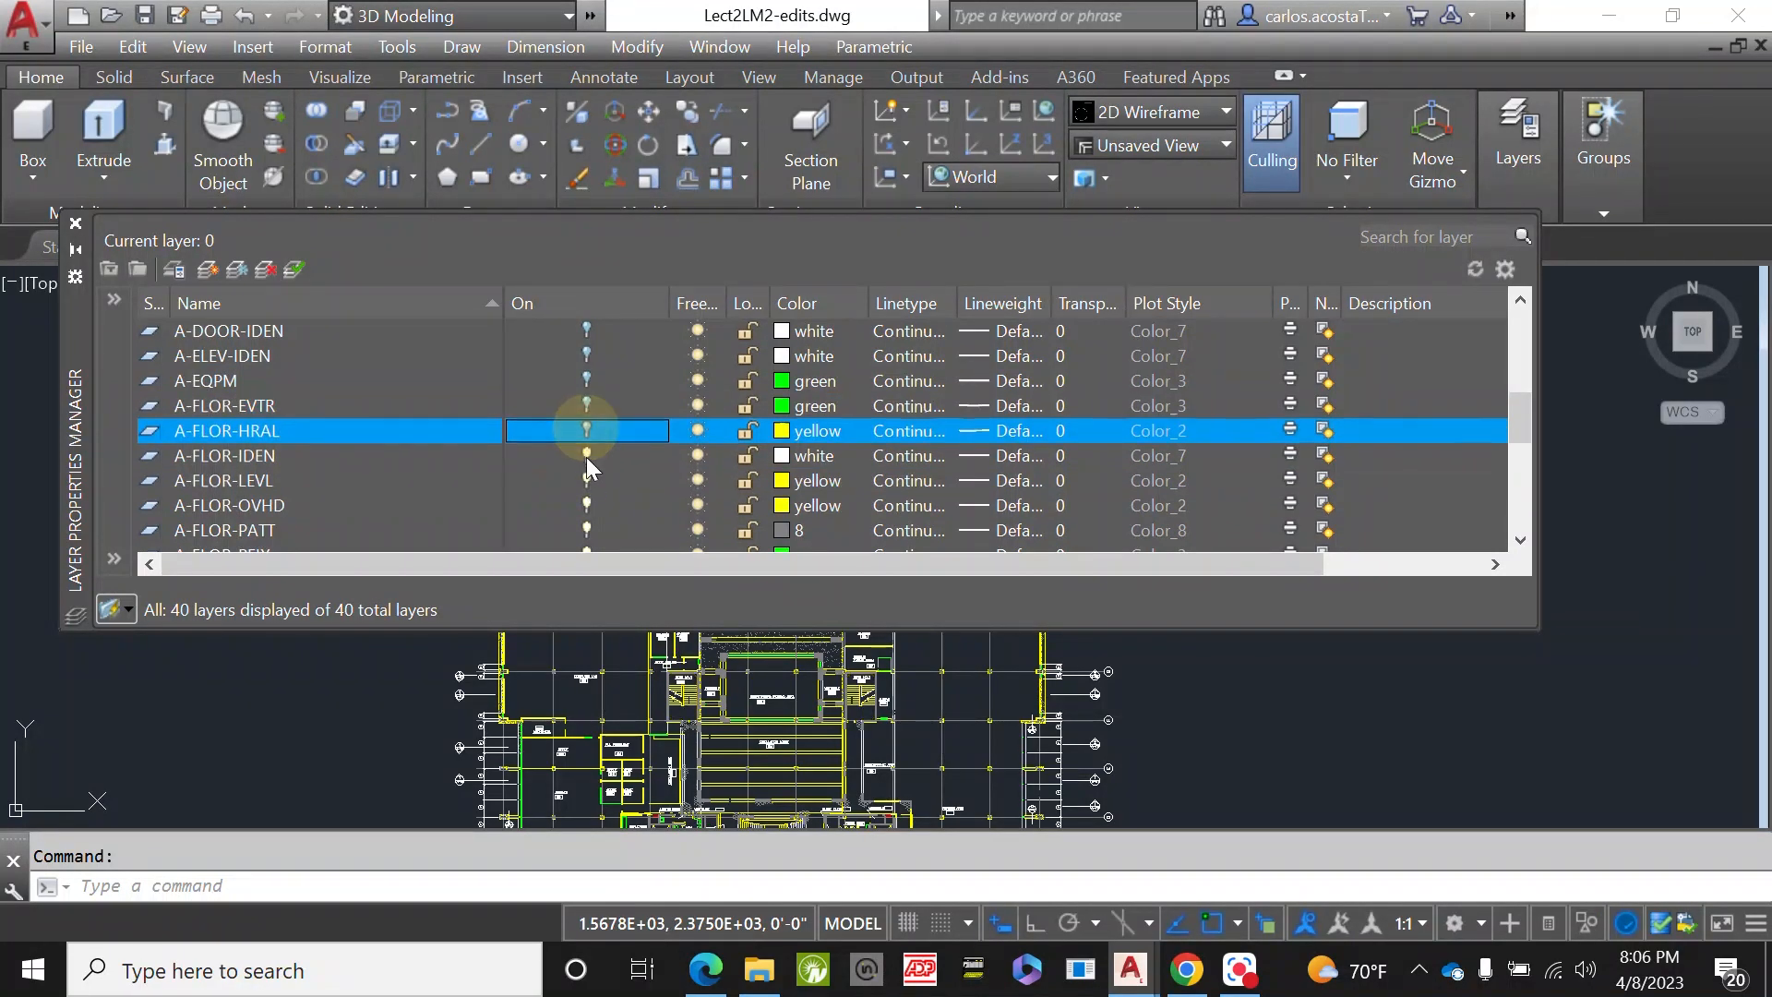
{"action": "left_click", "coordinate": [587, 455]}
{"action": "left_click", "coordinate": [587, 481]}
{"action": "scroll", "coordinate": [587, 471], "scroll_direction": "down", "scroll_amount": 1}
- Turn off the layers A-FLOR-OVHD, A-FLOR-PATT, A-FLOR-PFIX, A-FLOR-STRS and A-FLOR-TPTN
{"action": "left_click", "coordinate": [587, 430]}
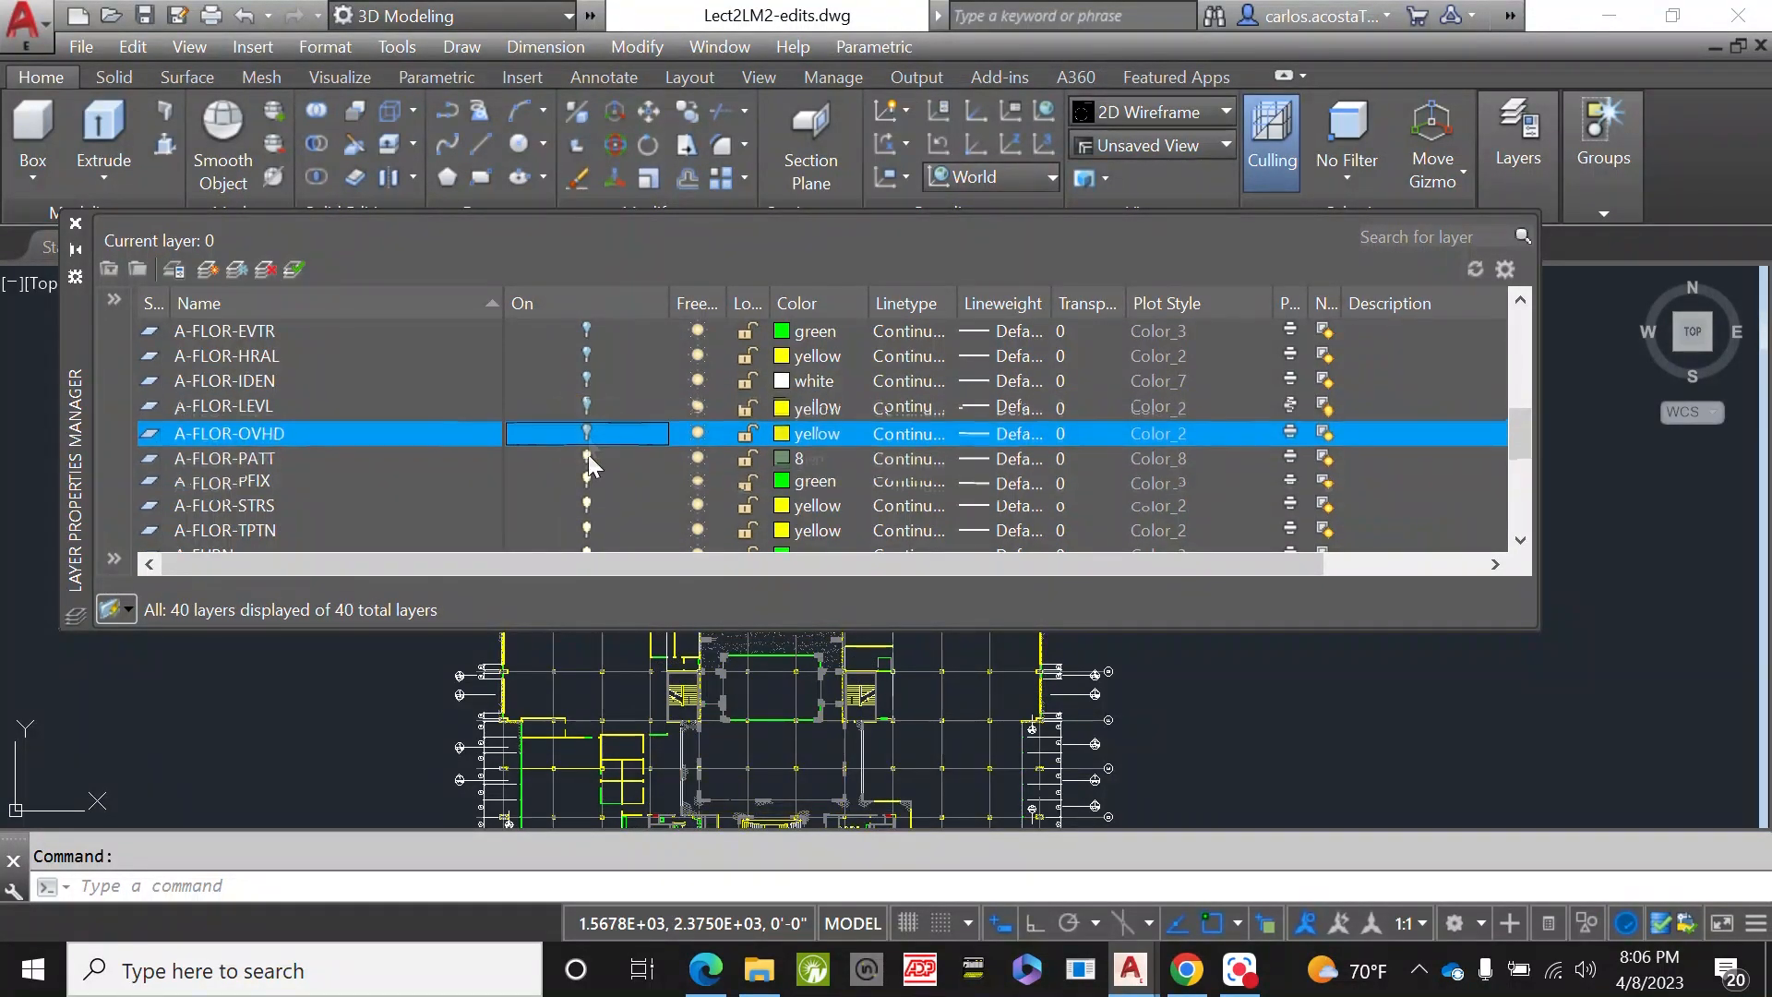
{"action": "left_click", "coordinate": [587, 458]}
{"action": "left_click", "coordinate": [587, 480]}
{"action": "left_click", "coordinate": [587, 505]}
{"action": "scroll", "coordinate": [595, 471], "scroll_direction": "down", "scroll_amount": 1}
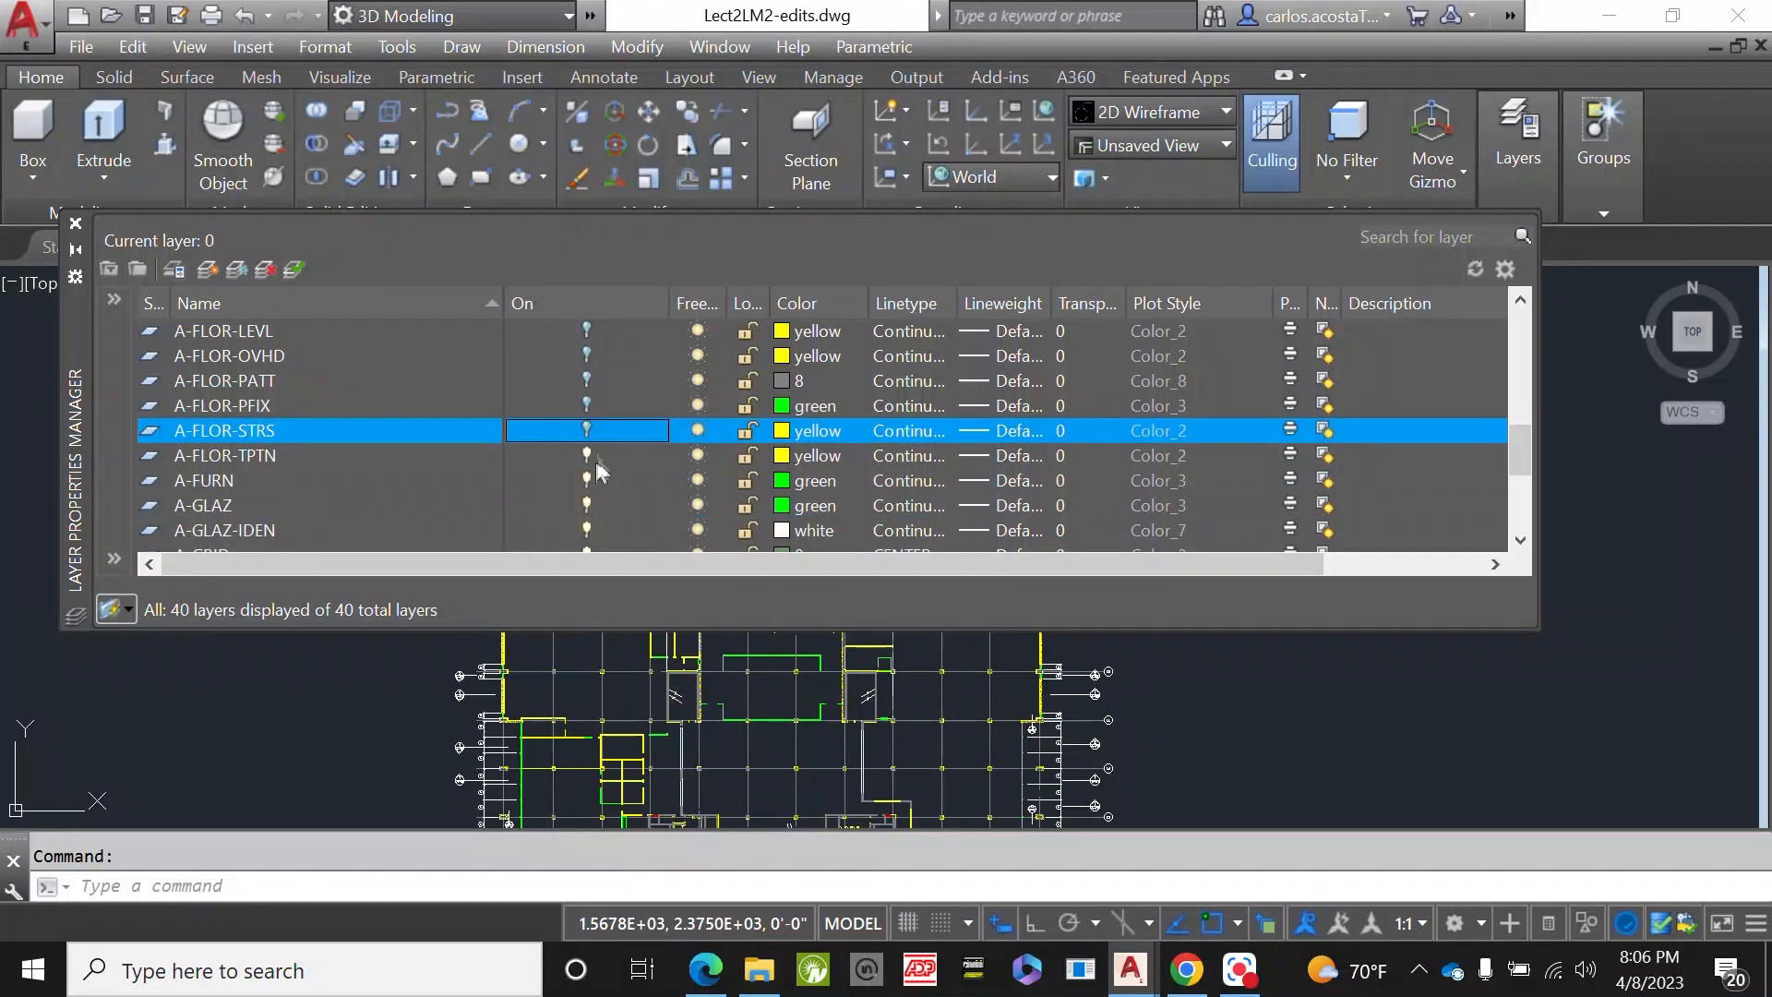
{"action": "left_click", "coordinate": [587, 455]}
- Turn off the layers A-FURN, A-GLAZ, A-GLAZ-IDEN, A-GRID, A-GRID-IDEN and A-SECT-IDEN
{"action": "left_click", "coordinate": [587, 480]}
{"action": "scroll", "coordinate": [583, 479], "scroll_direction": "down", "scroll_amount": 1}
{"action": "left_click", "coordinate": [587, 430]}
{"action": "left_click", "coordinate": [587, 455]}
{"action": "scroll", "coordinate": [587, 455], "scroll_direction": "down", "scroll_amount": 1}
{"action": "left_click", "coordinate": [587, 405]}
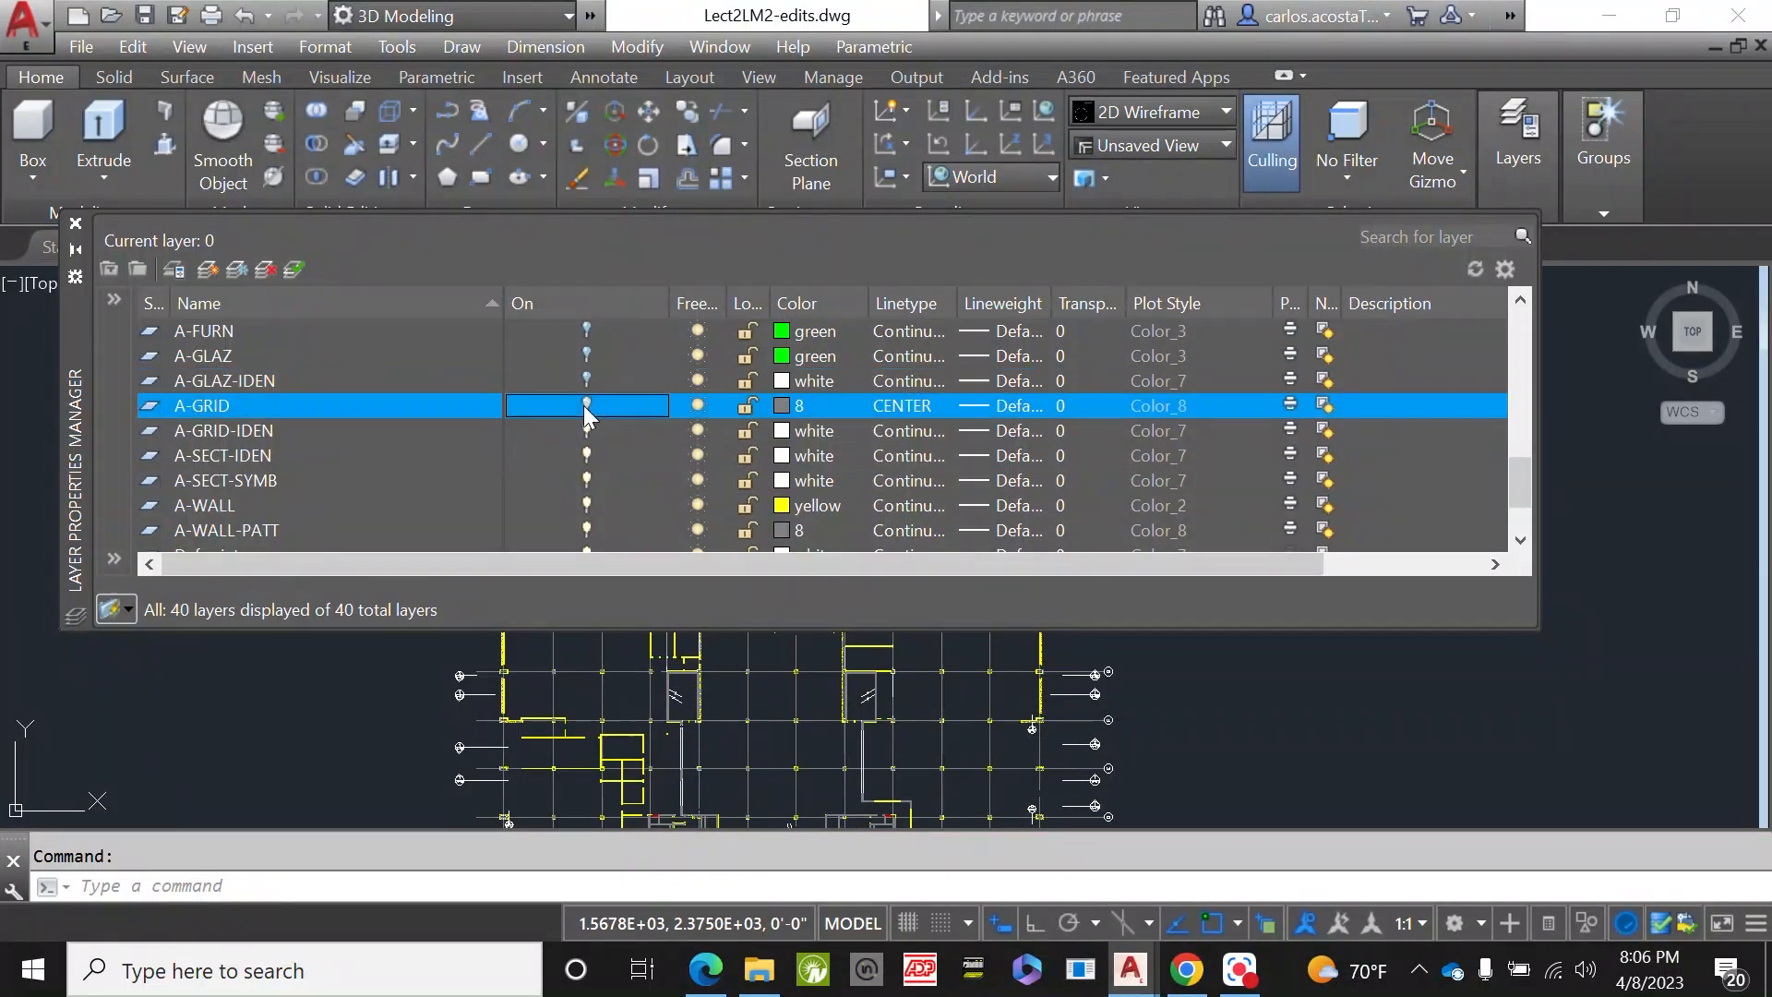
{"action": "left_click", "coordinate": [587, 430]}
{"action": "left_click", "coordinate": [588, 455]}
{"action": "scroll", "coordinate": [585, 452], "scroll_direction": "down", "scroll_amount": 1}
- Turn off the layers A-SECT-SYMB, A-WALL, A-WALL-PATT, Defpoints, F-PROT-EQPM and P-SANR-PIPE
{"action": "left_click", "coordinate": [587, 381]}
{"action": "left_click", "coordinate": [587, 405]}
{"action": "left_click", "coordinate": [587, 430]}
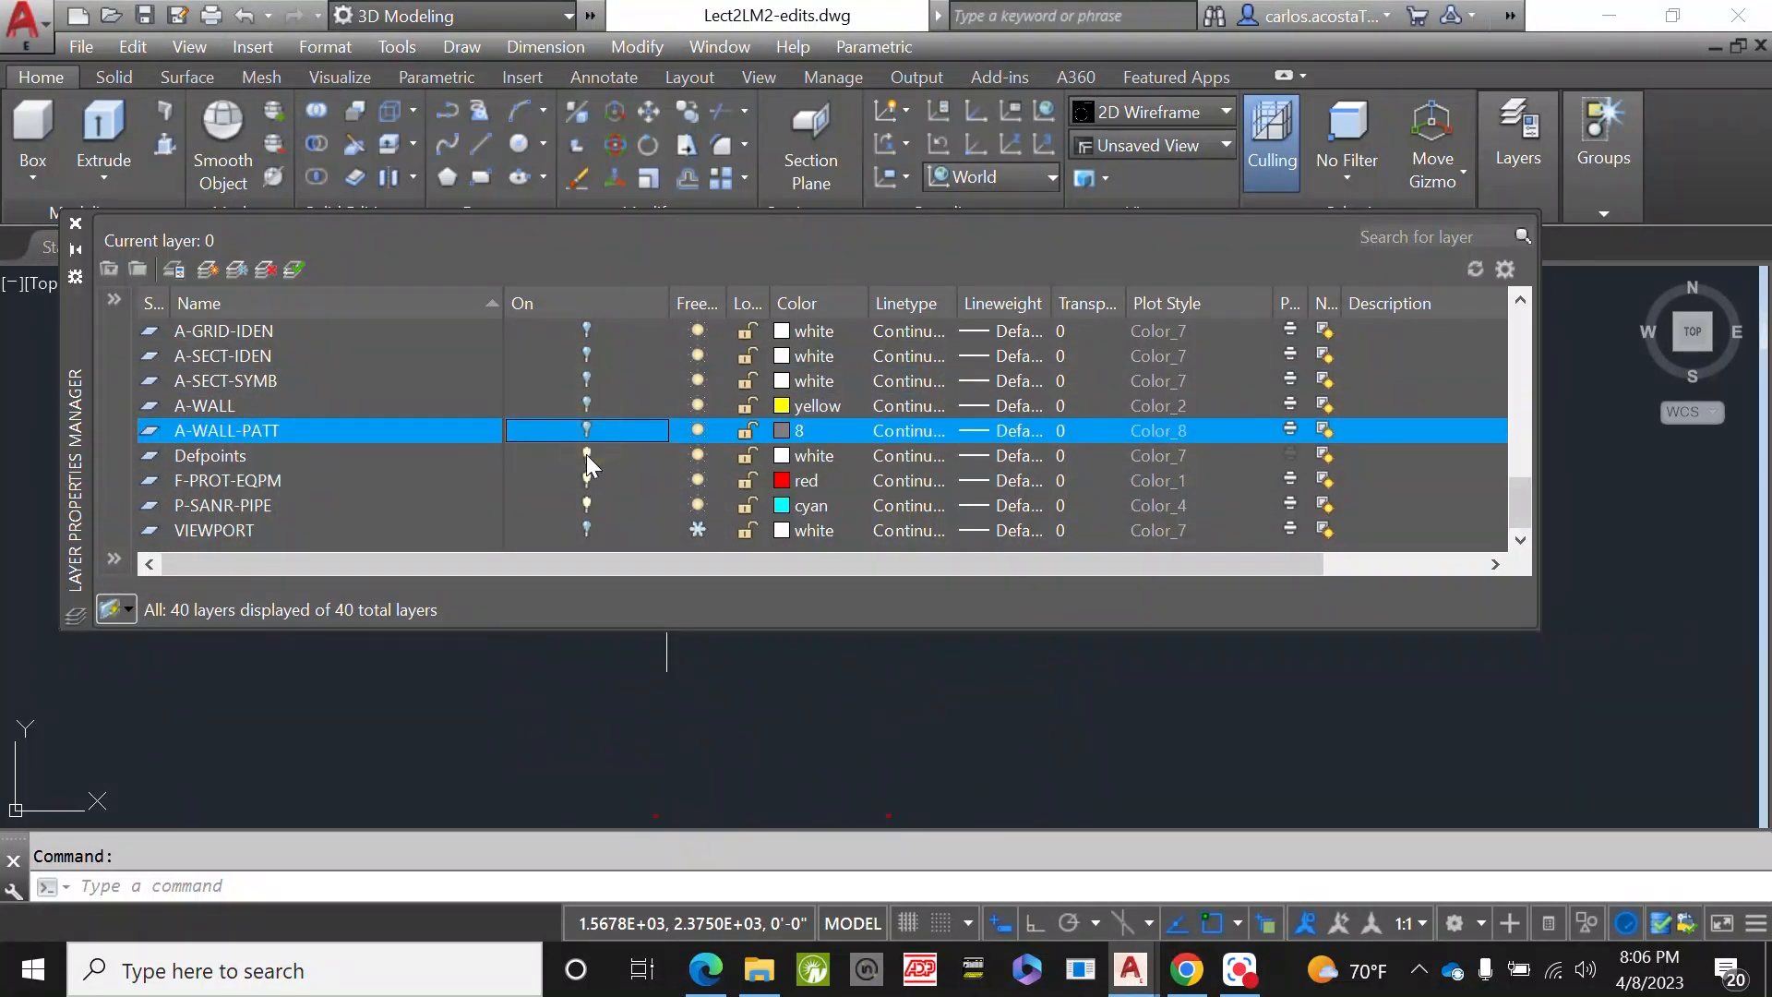
{"action": "left_click", "coordinate": [587, 455]}
{"action": "left_click", "coordinate": [587, 480]}
{"action": "left_click", "coordinate": [587, 505]}
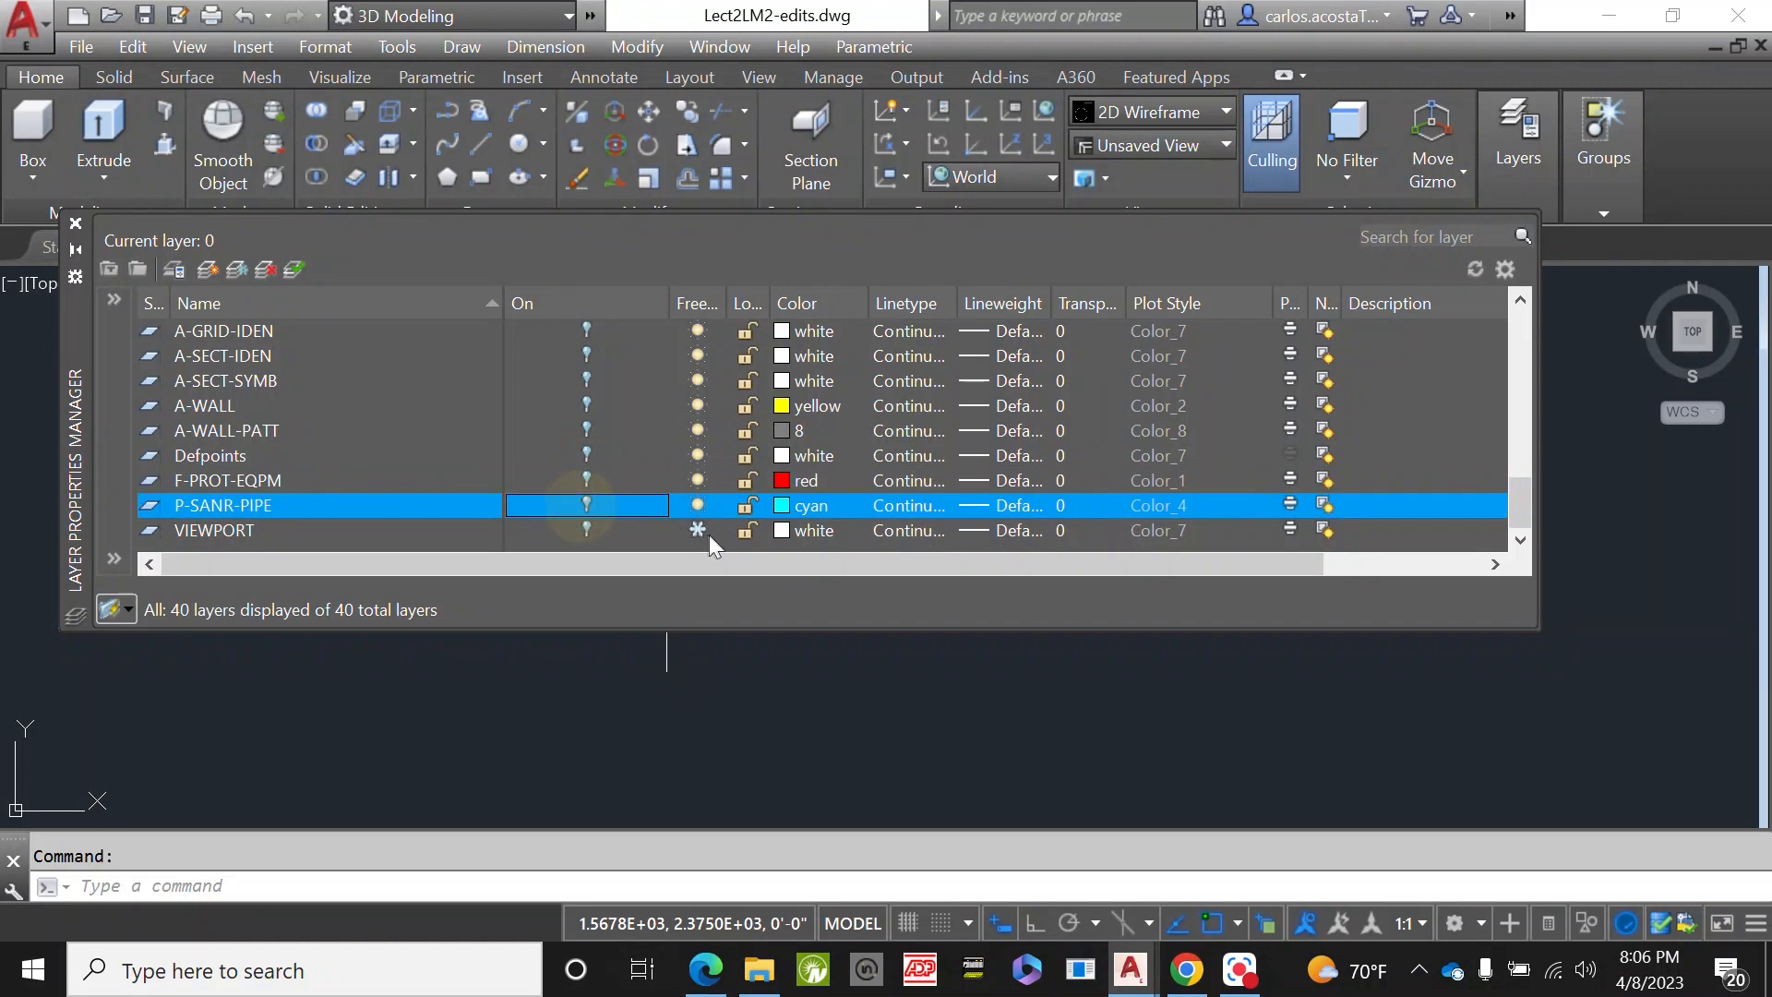
- Check the layer list back to its beginning and close the Layer Properties Manager to view the drawing area
{"action": "scroll", "coordinate": [860, 561], "scroll_direction": "right", "scroll_amount": 2}
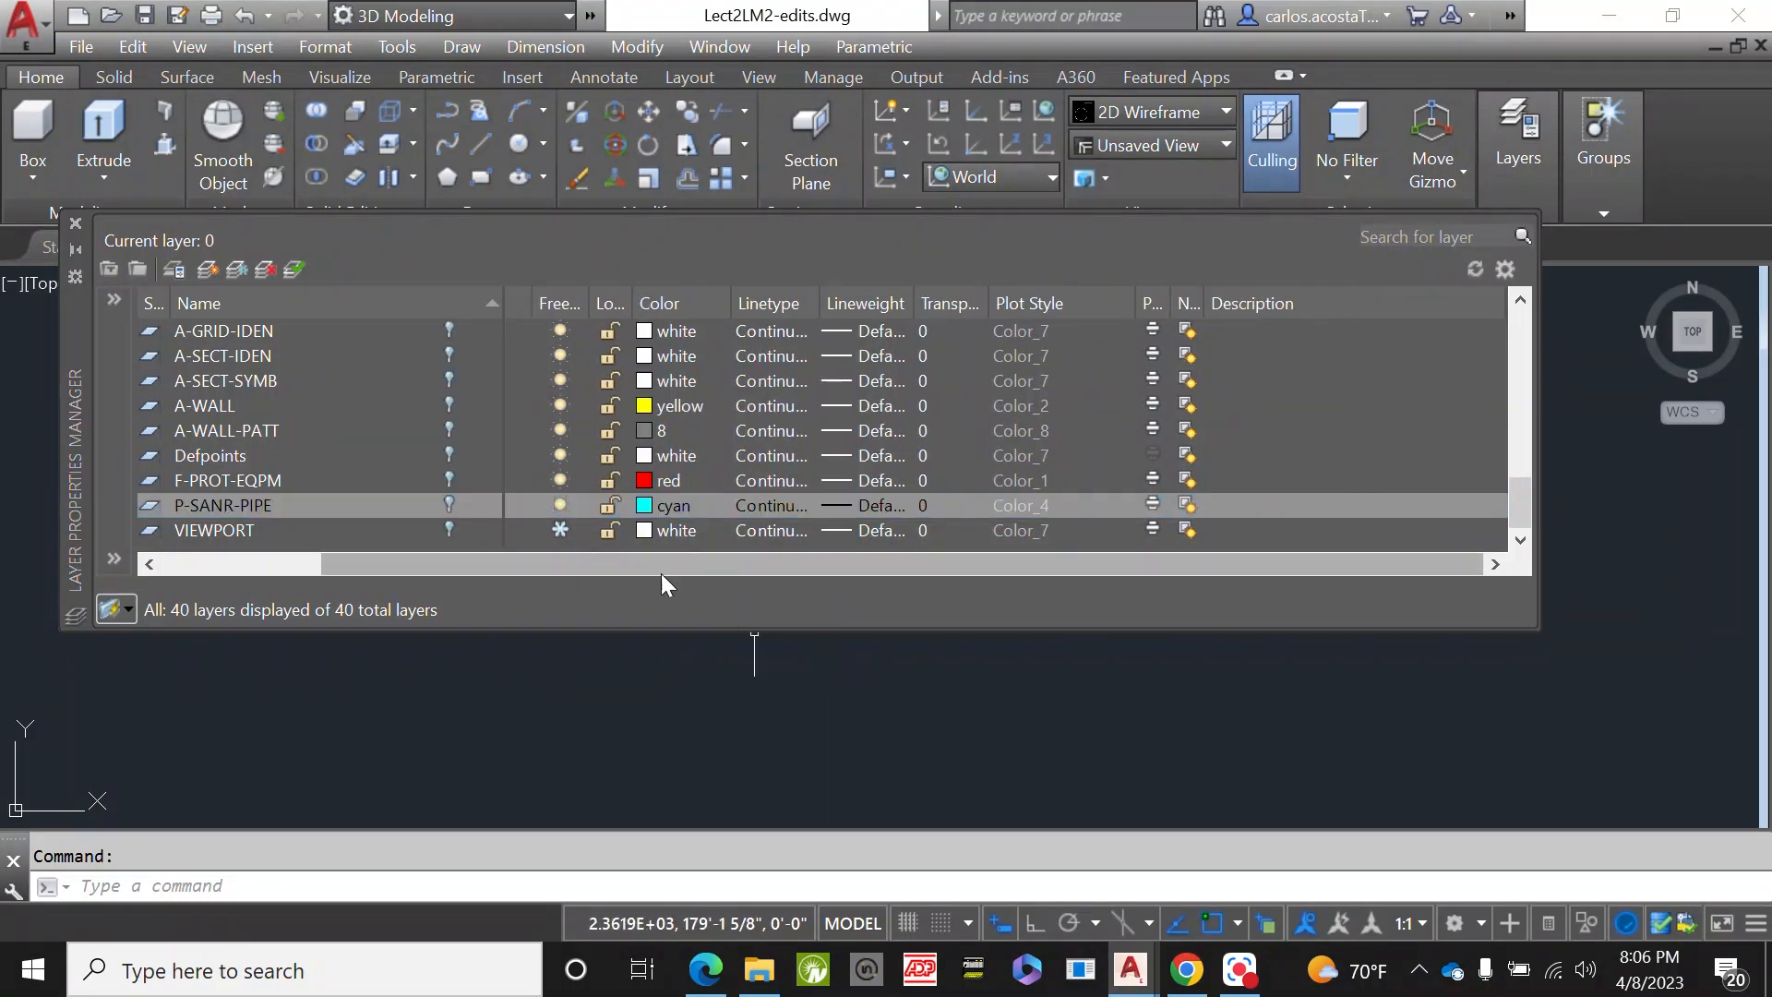
{"action": "scroll", "coordinate": [663, 480], "scroll_direction": "up", "scroll_amount": 10}
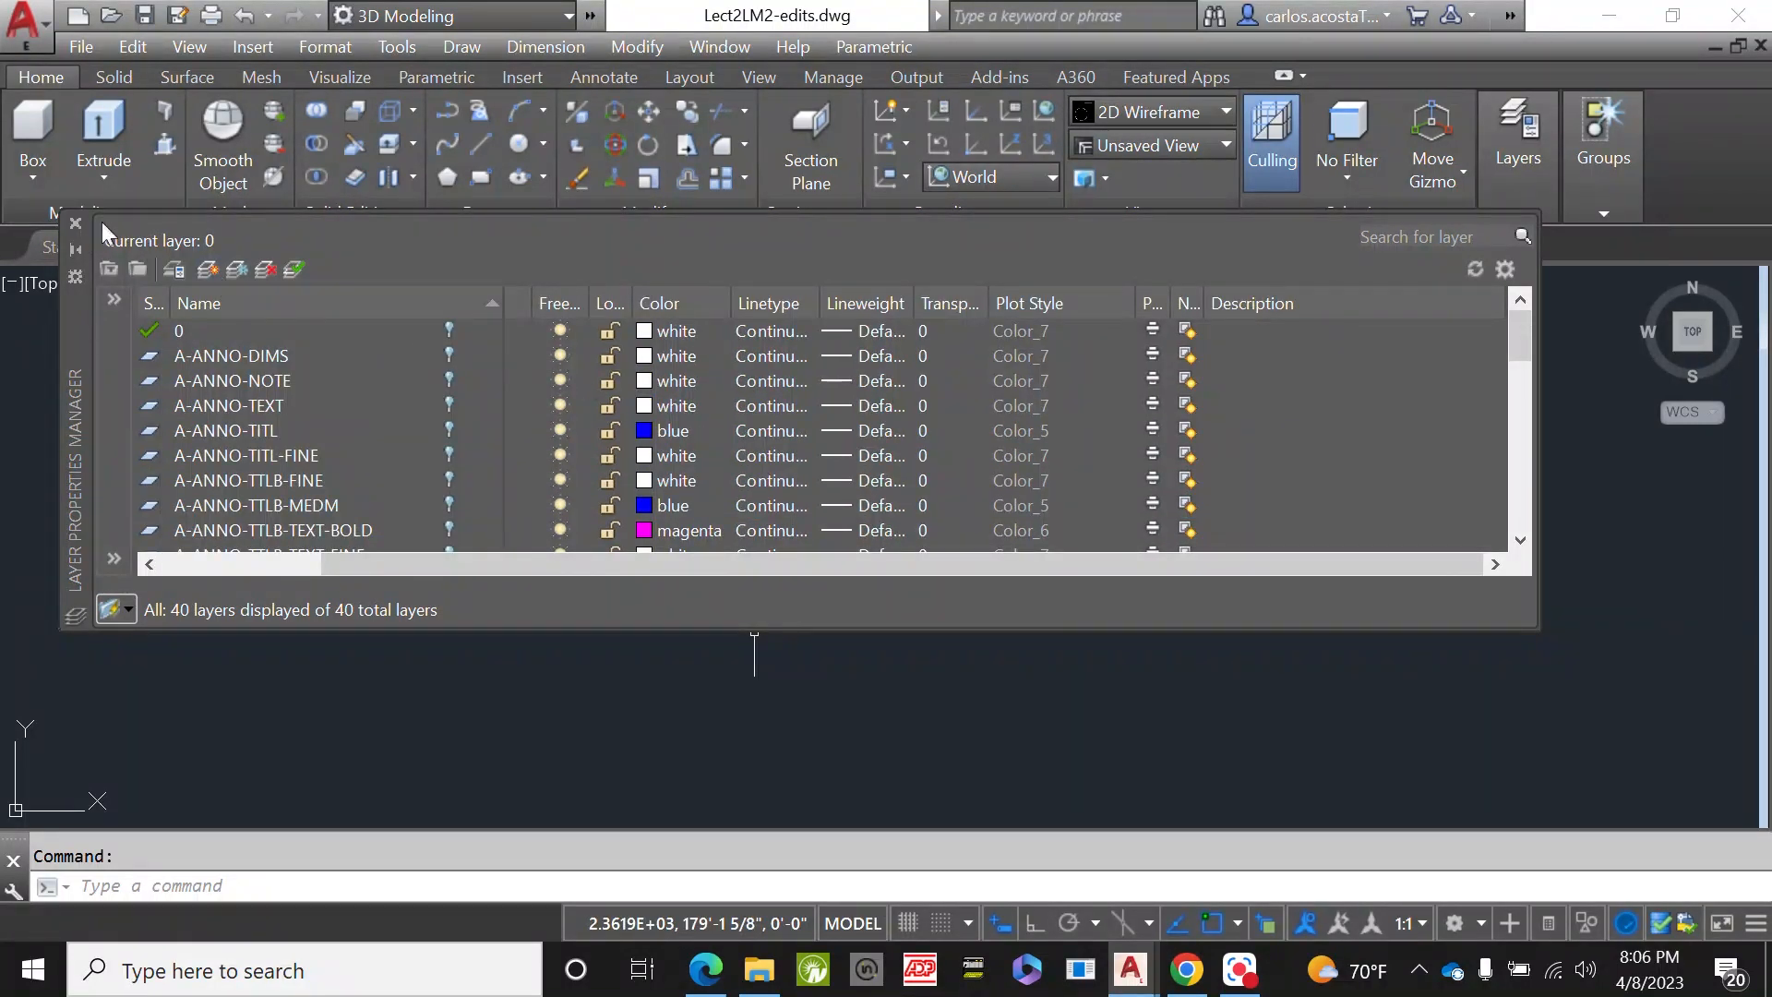
{"action": "left_click", "coordinate": [76, 225]}
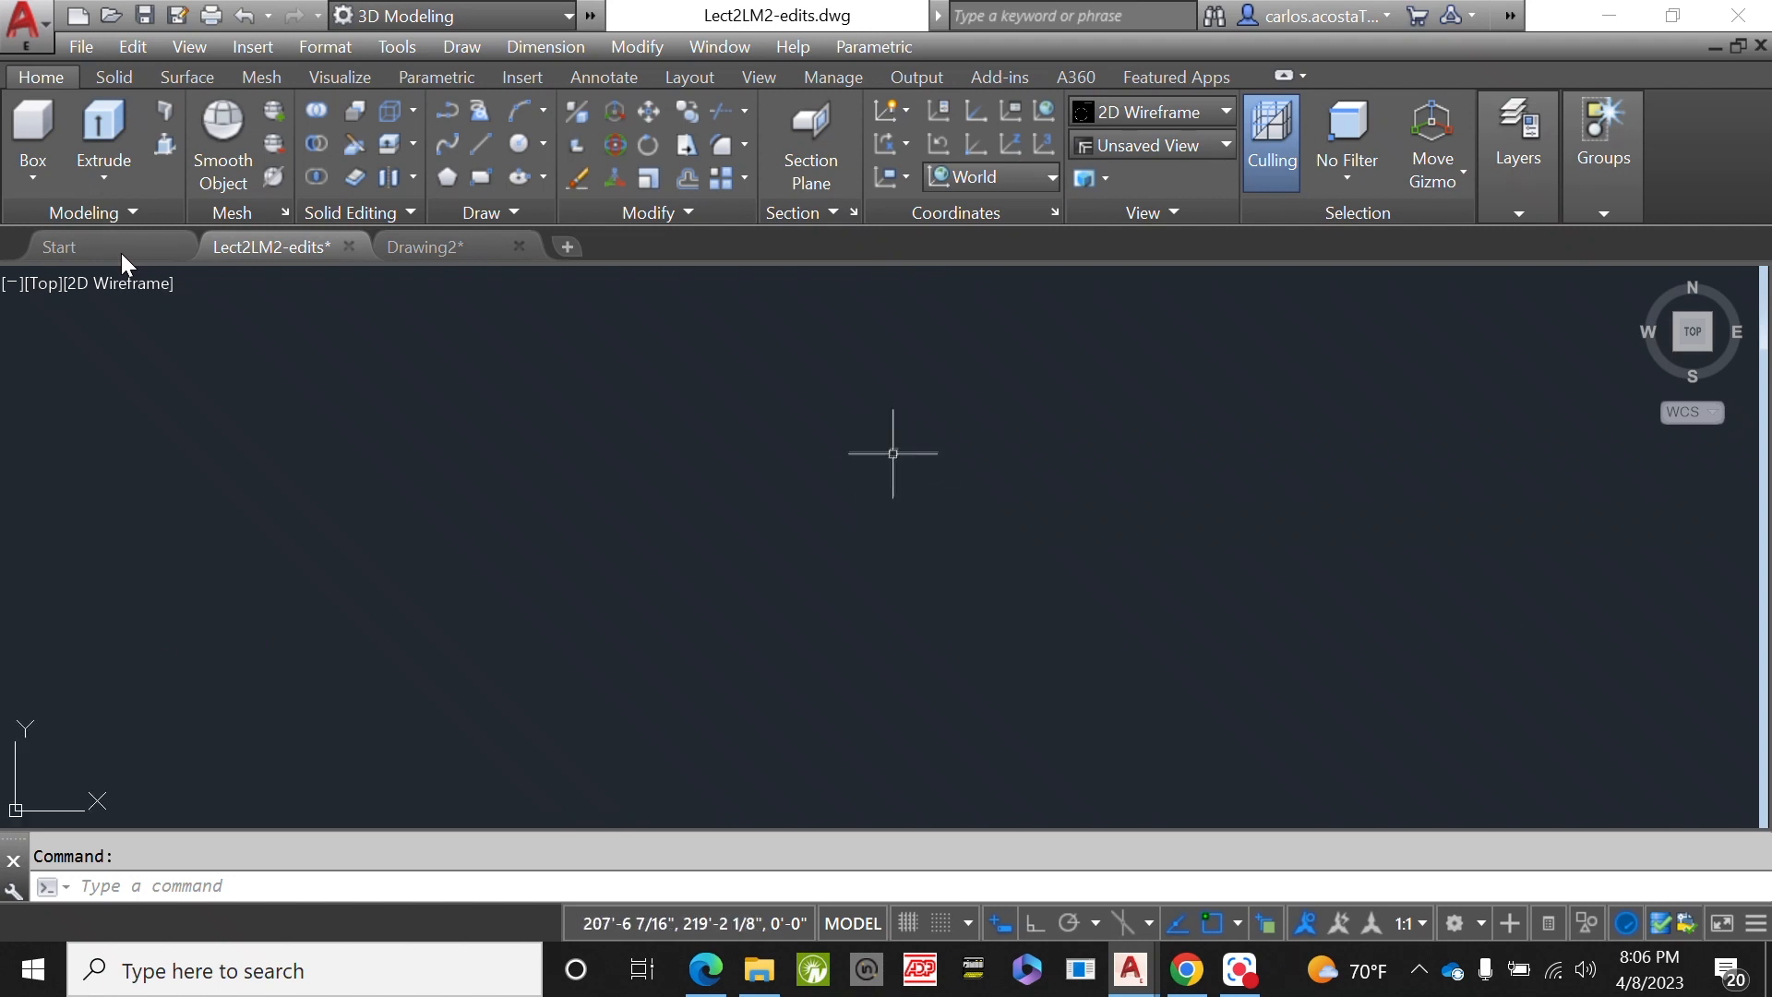
- Reopen the Layer Properties Manager and turn the P-SANR-PIPE layer back on
{"action": "left_click", "coordinate": [1525, 148]}
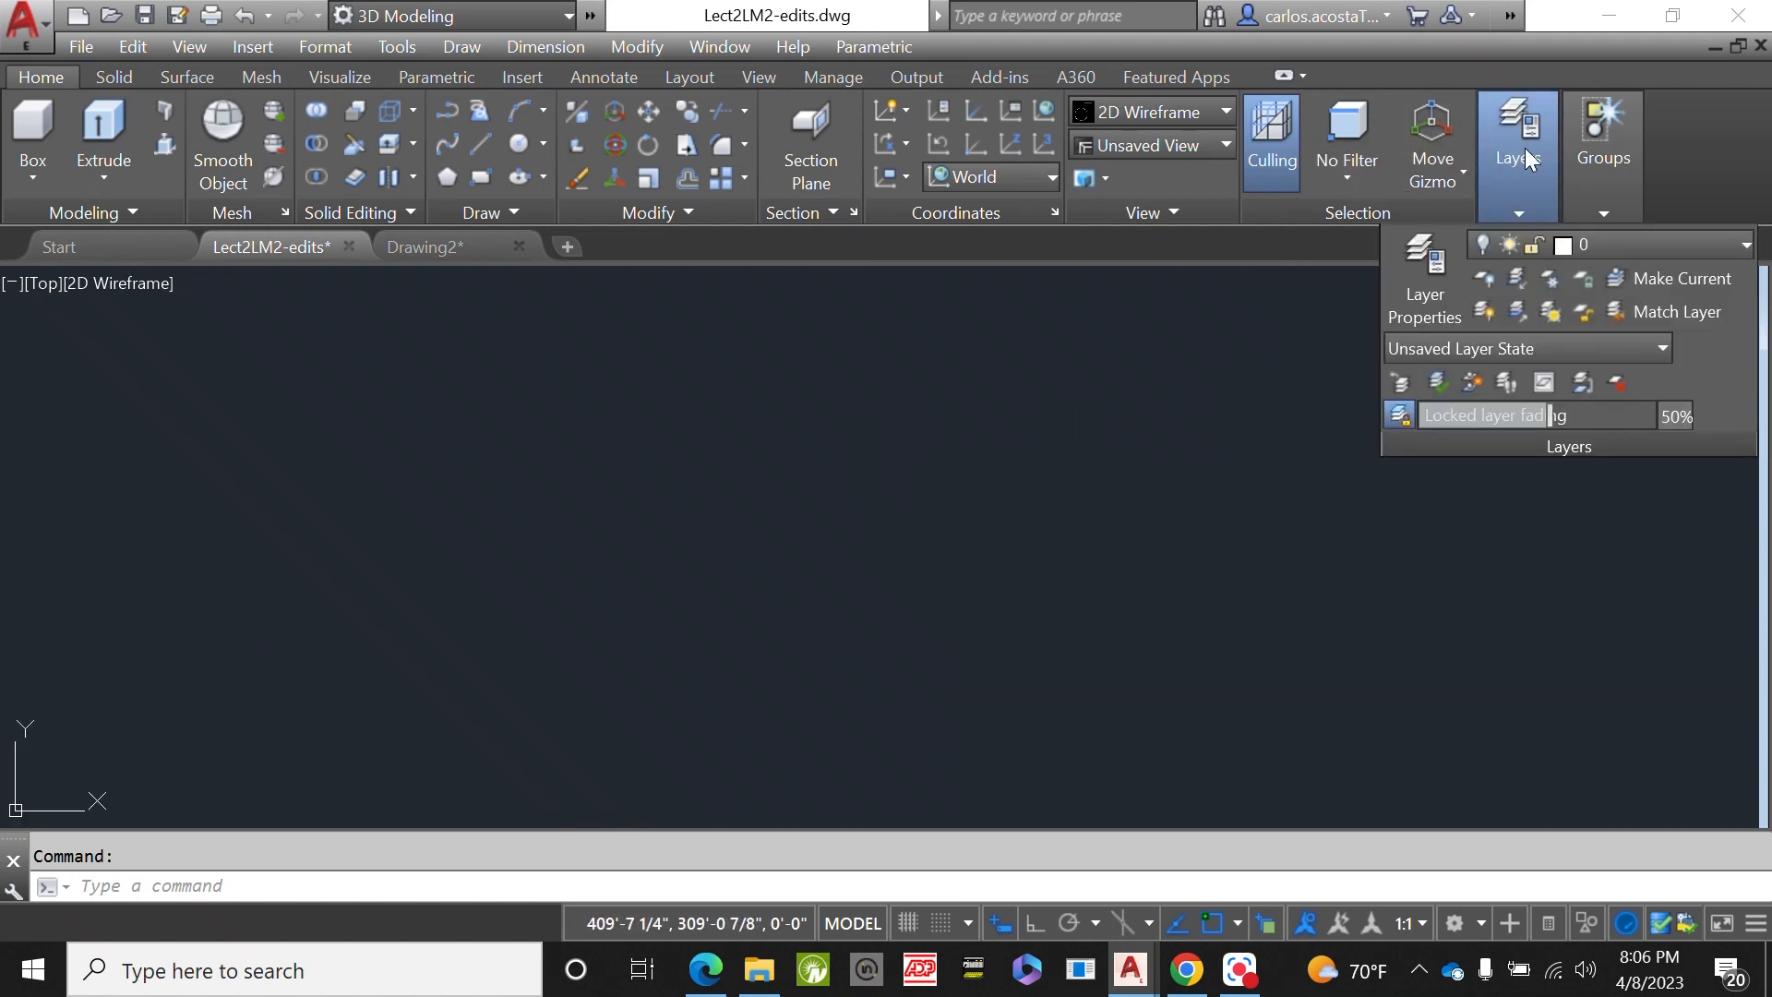
{"action": "left_click", "coordinate": [1426, 259]}
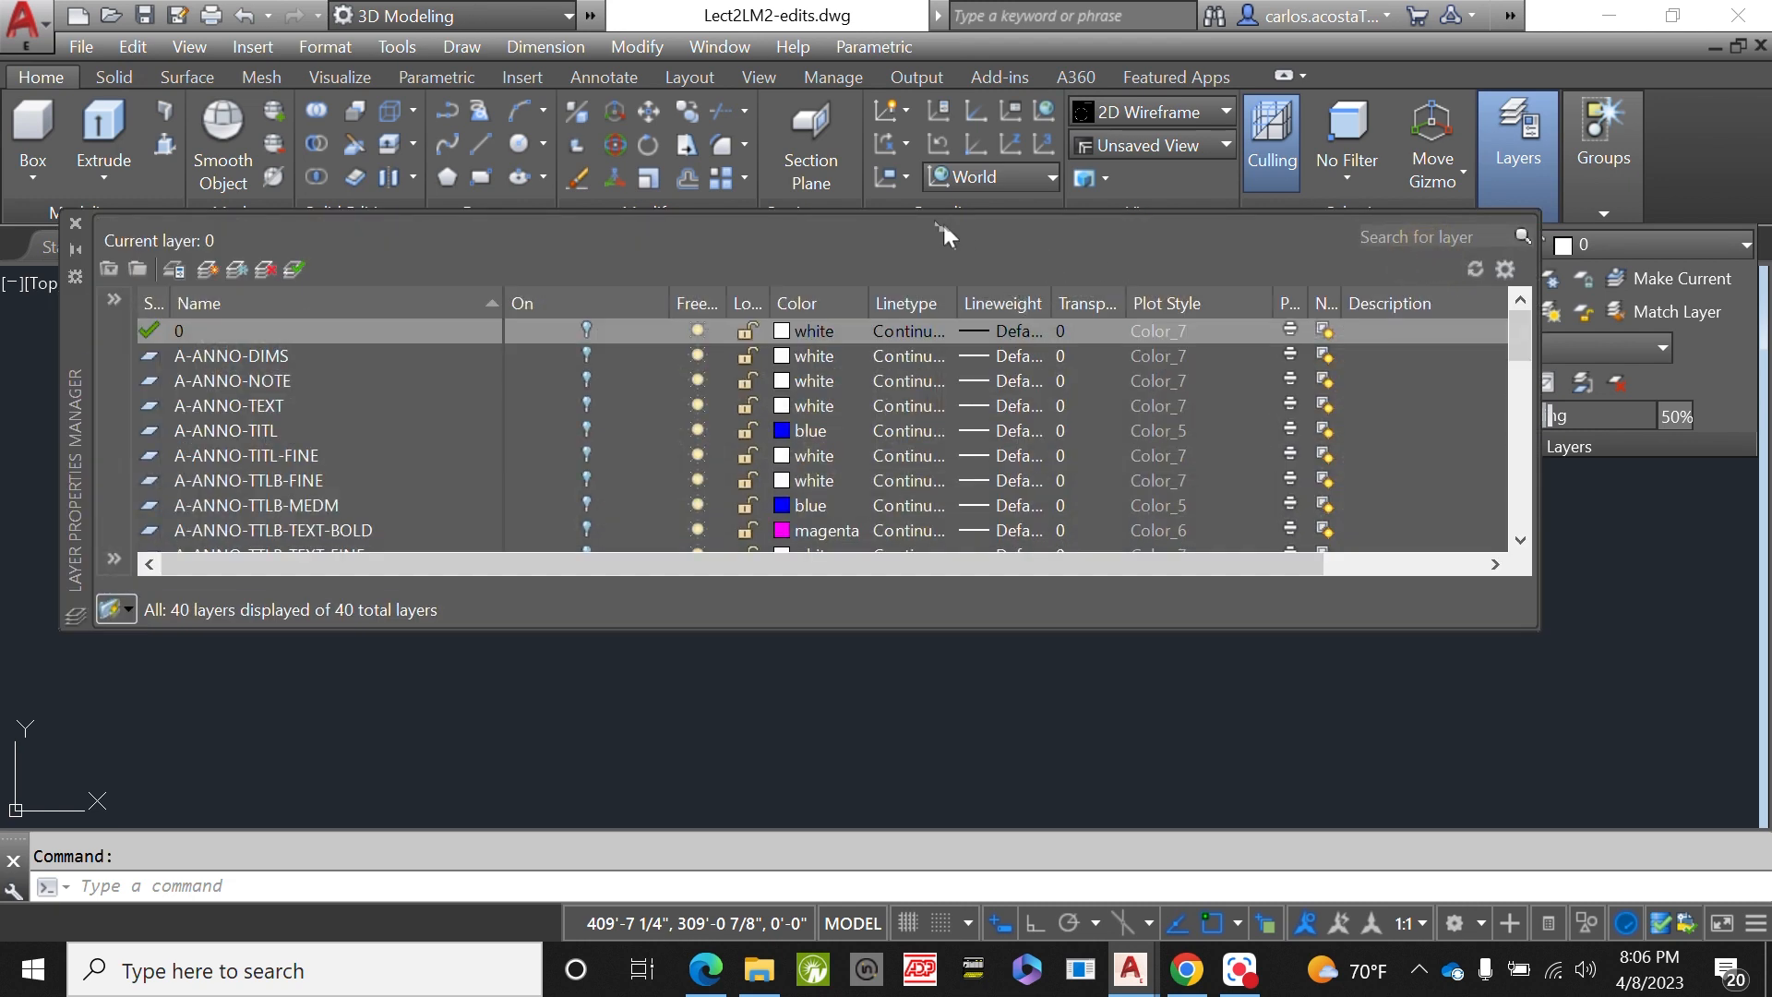
{"action": "left_click_drag", "start_coordinate": [78, 305], "coordinate": [197, 423]}
{"action": "scroll", "coordinate": [819, 517], "scroll_direction": "down", "scroll_amount": 10}
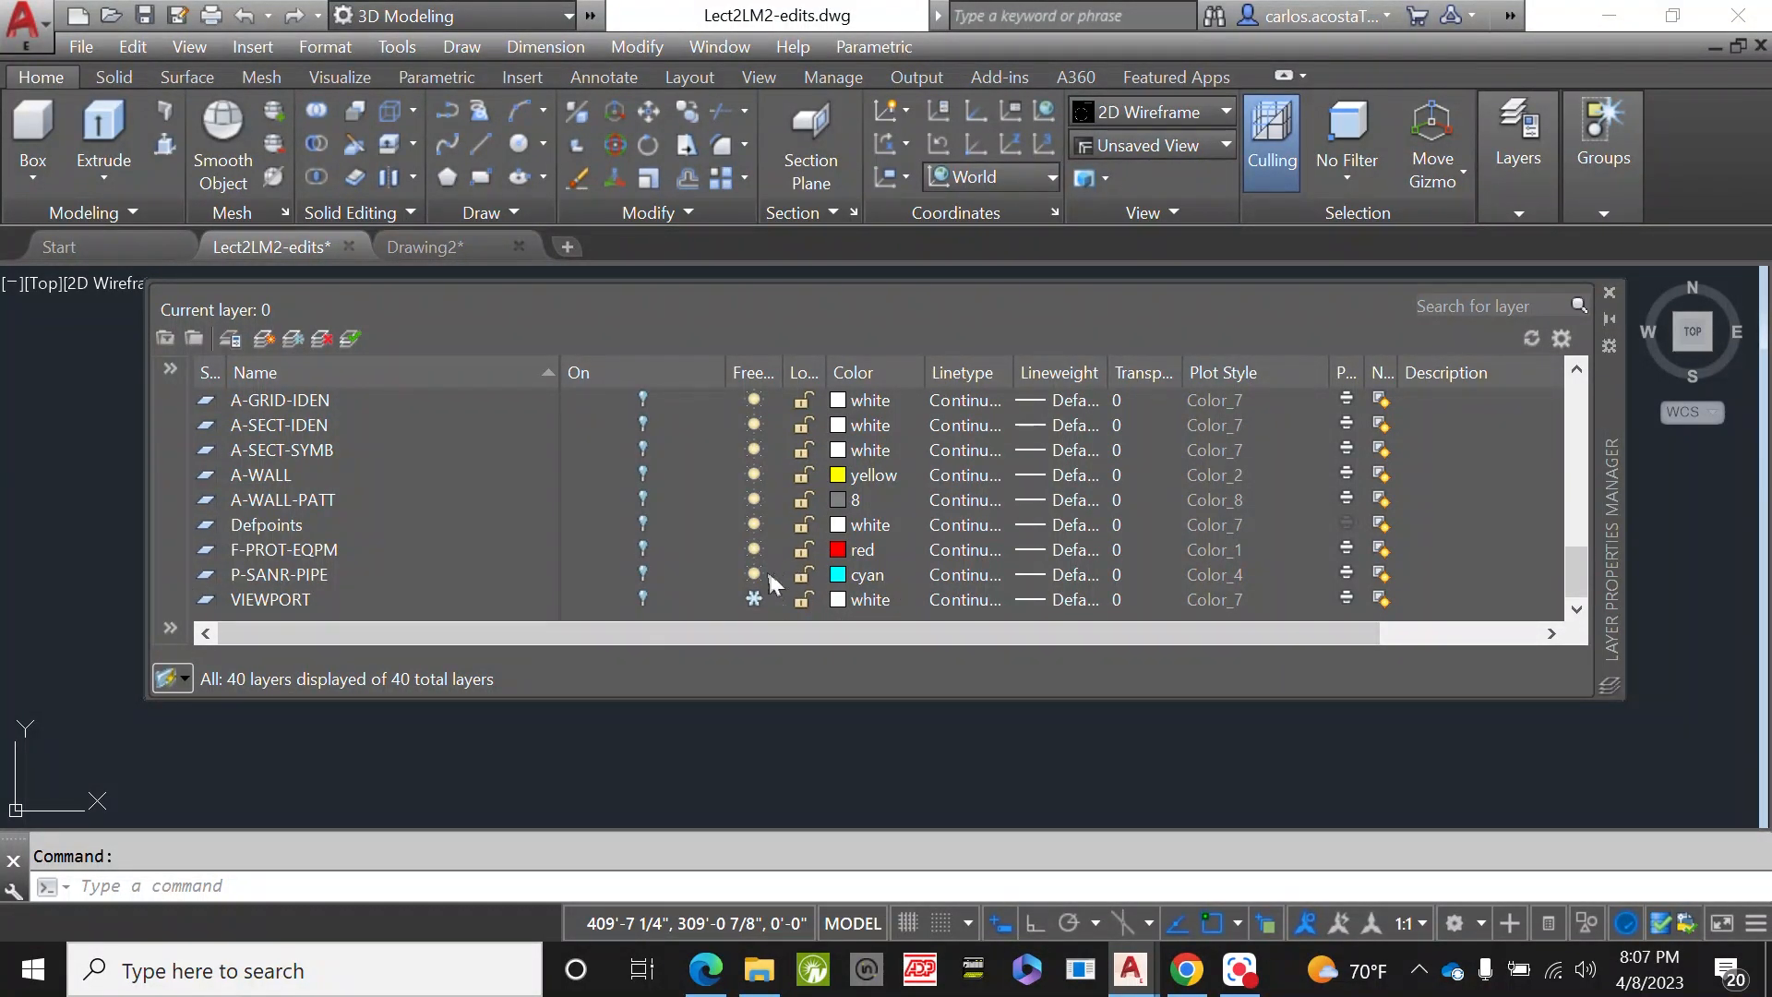
{"action": "left_click", "coordinate": [645, 573]}
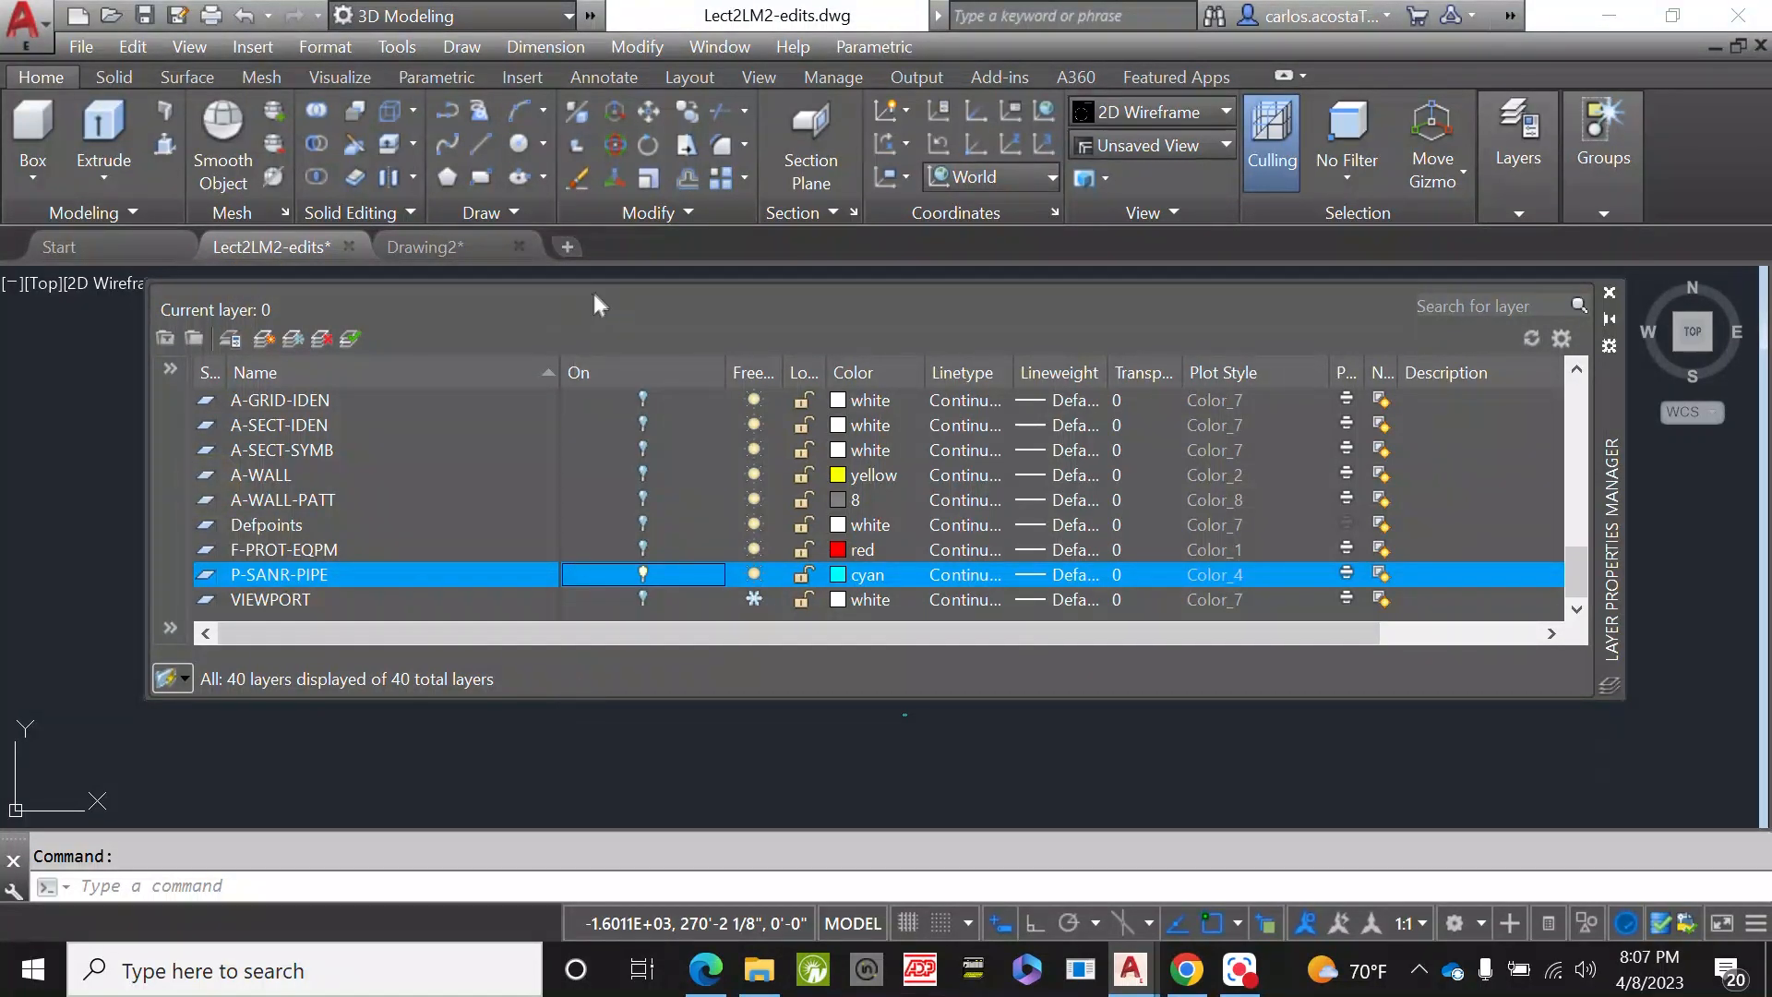
- Move the Layer Properties Manager lower to uncover the drawing, and turn on the layers F-PROT-EQPM and Defpoints
{"action": "left_click_drag", "start_coordinate": [1608, 393], "coordinate": [1459, 622]}
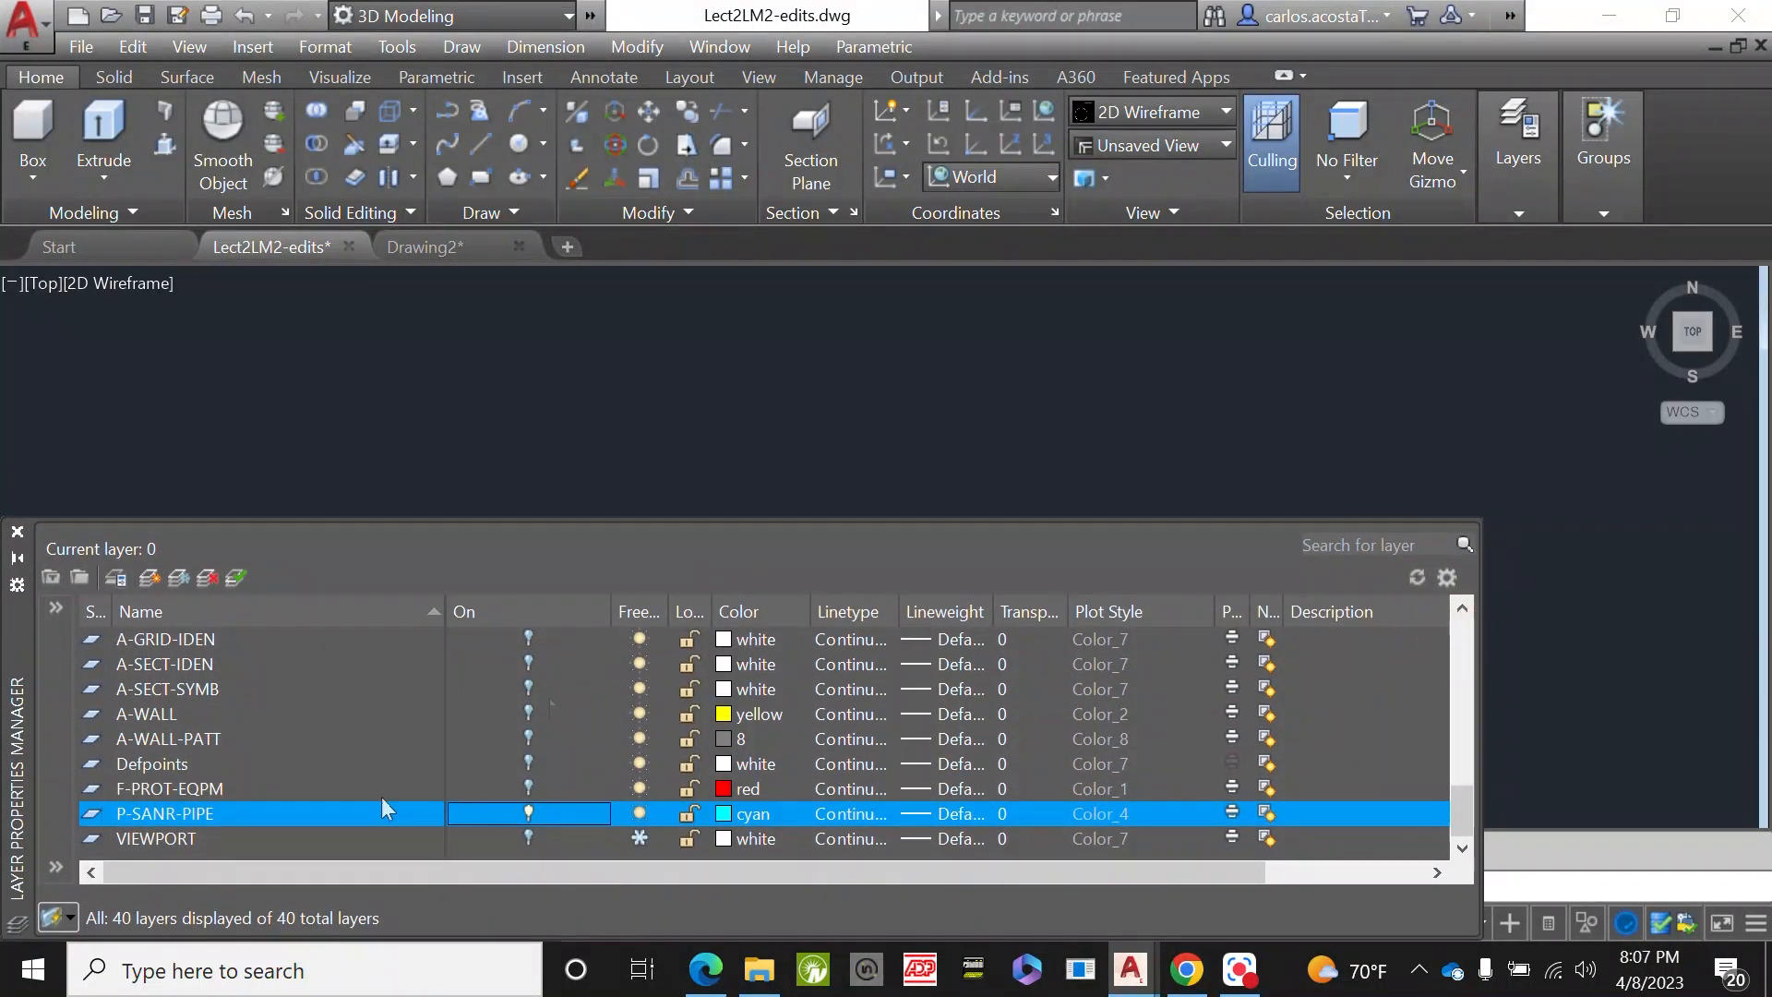
{"action": "left_click", "coordinate": [528, 785]}
{"action": "left_click", "coordinate": [530, 763]}
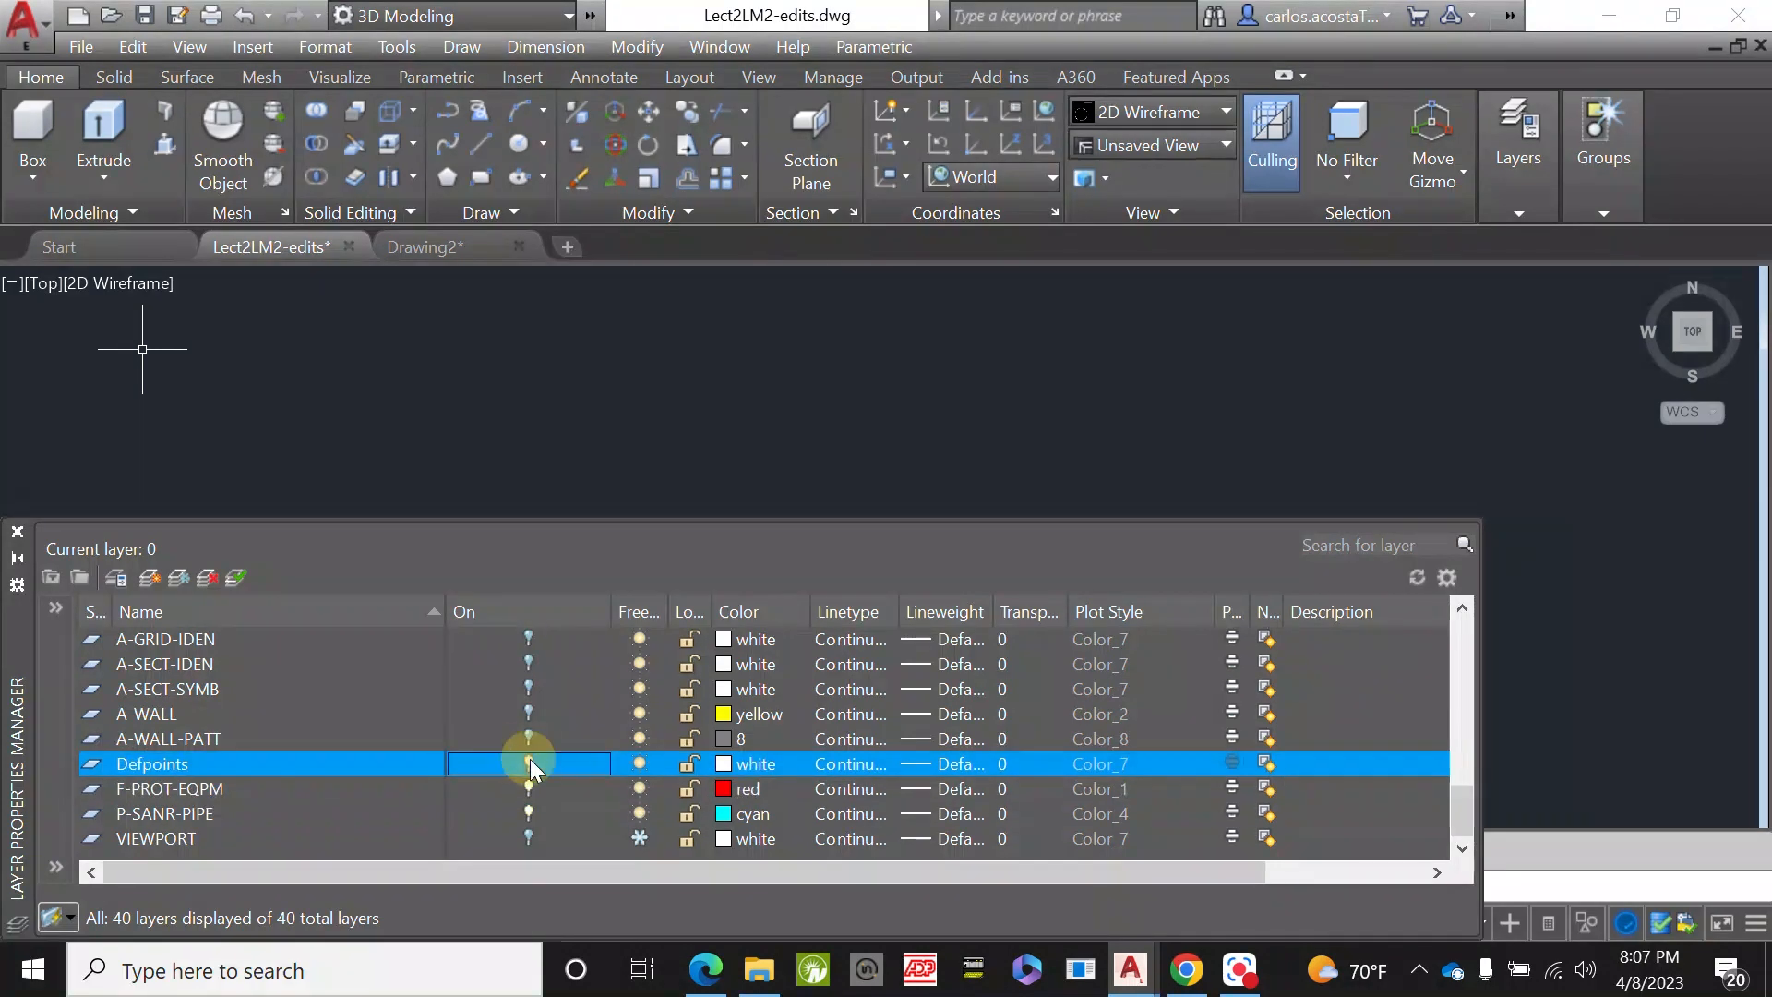
- Turn the layers A-WALL-PATT and A-WALL on and back off
{"action": "left_click", "coordinate": [526, 737]}
{"action": "left_click", "coordinate": [524, 714]}
{"action": "left_click", "coordinate": [528, 739]}
{"action": "left_click", "coordinate": [528, 714]}
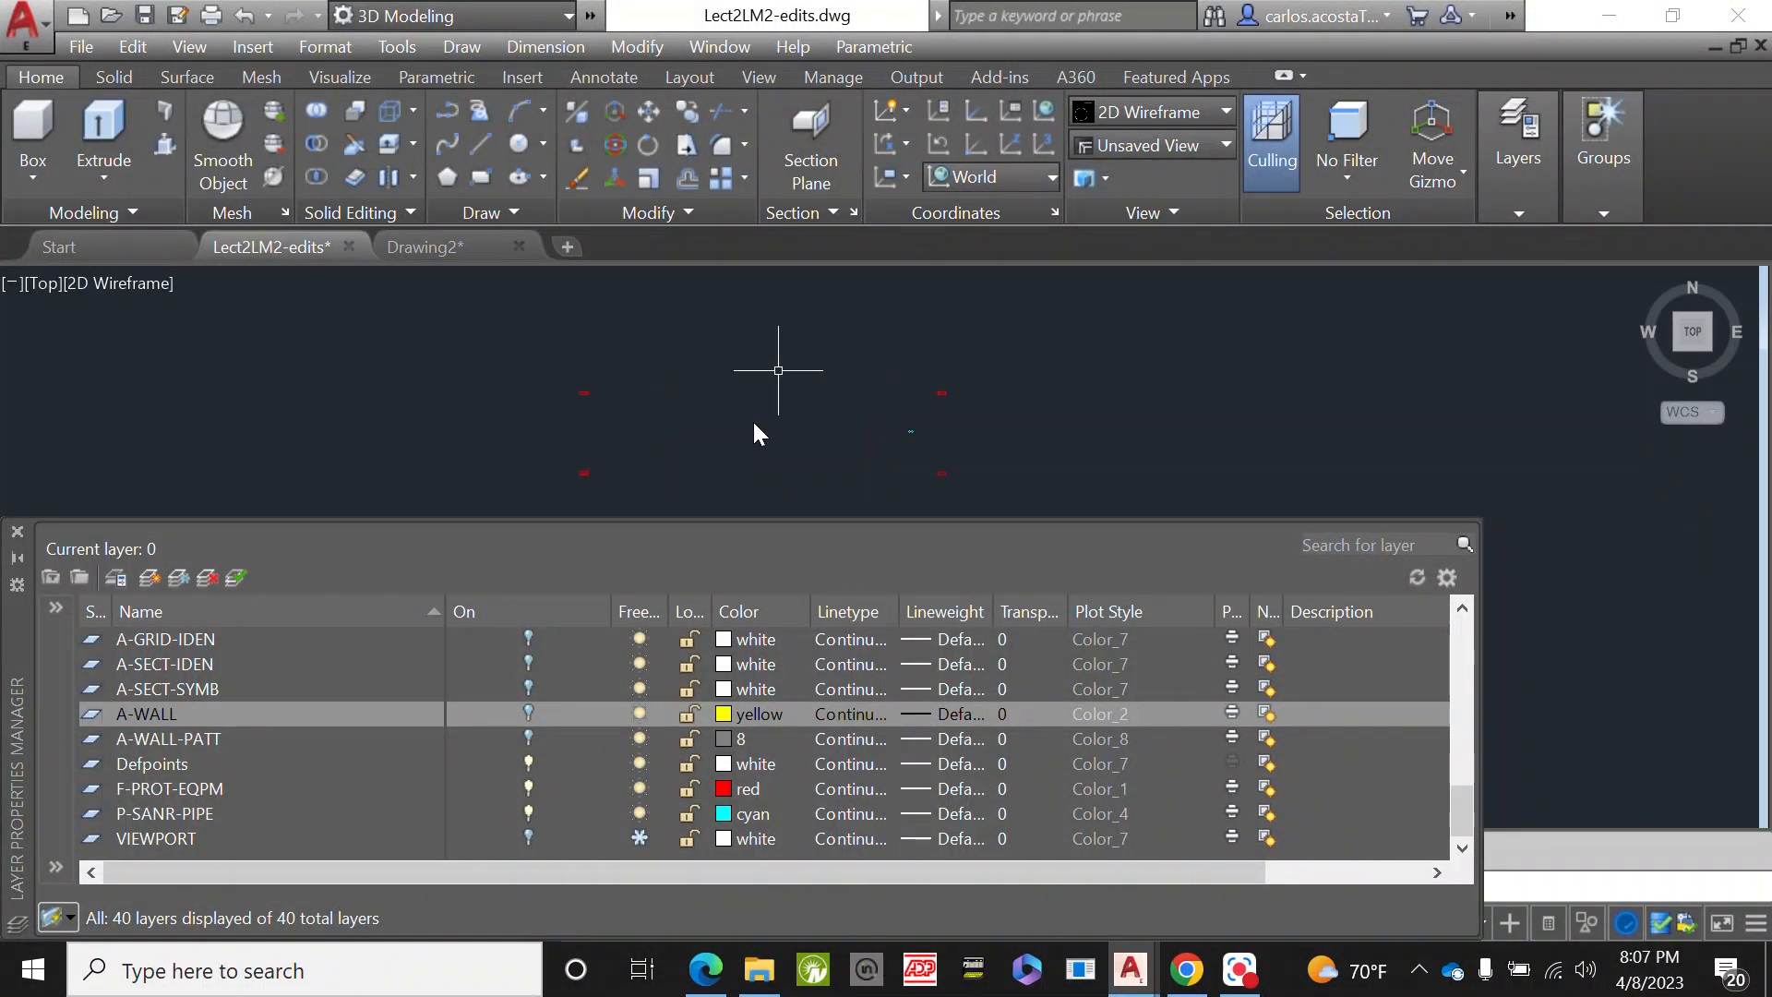
- Examine the red fire protection equipment and the other remaining objects in the drawing up close
{"action": "scroll", "coordinate": [1154, 423], "scroll_direction": "up", "scroll_amount": 4}
{"action": "scroll", "coordinate": [1263, 463], "scroll_direction": "up", "scroll_amount": 6}
{"action": "scroll", "coordinate": [918, 270], "scroll_direction": "up", "scroll_amount": 6}
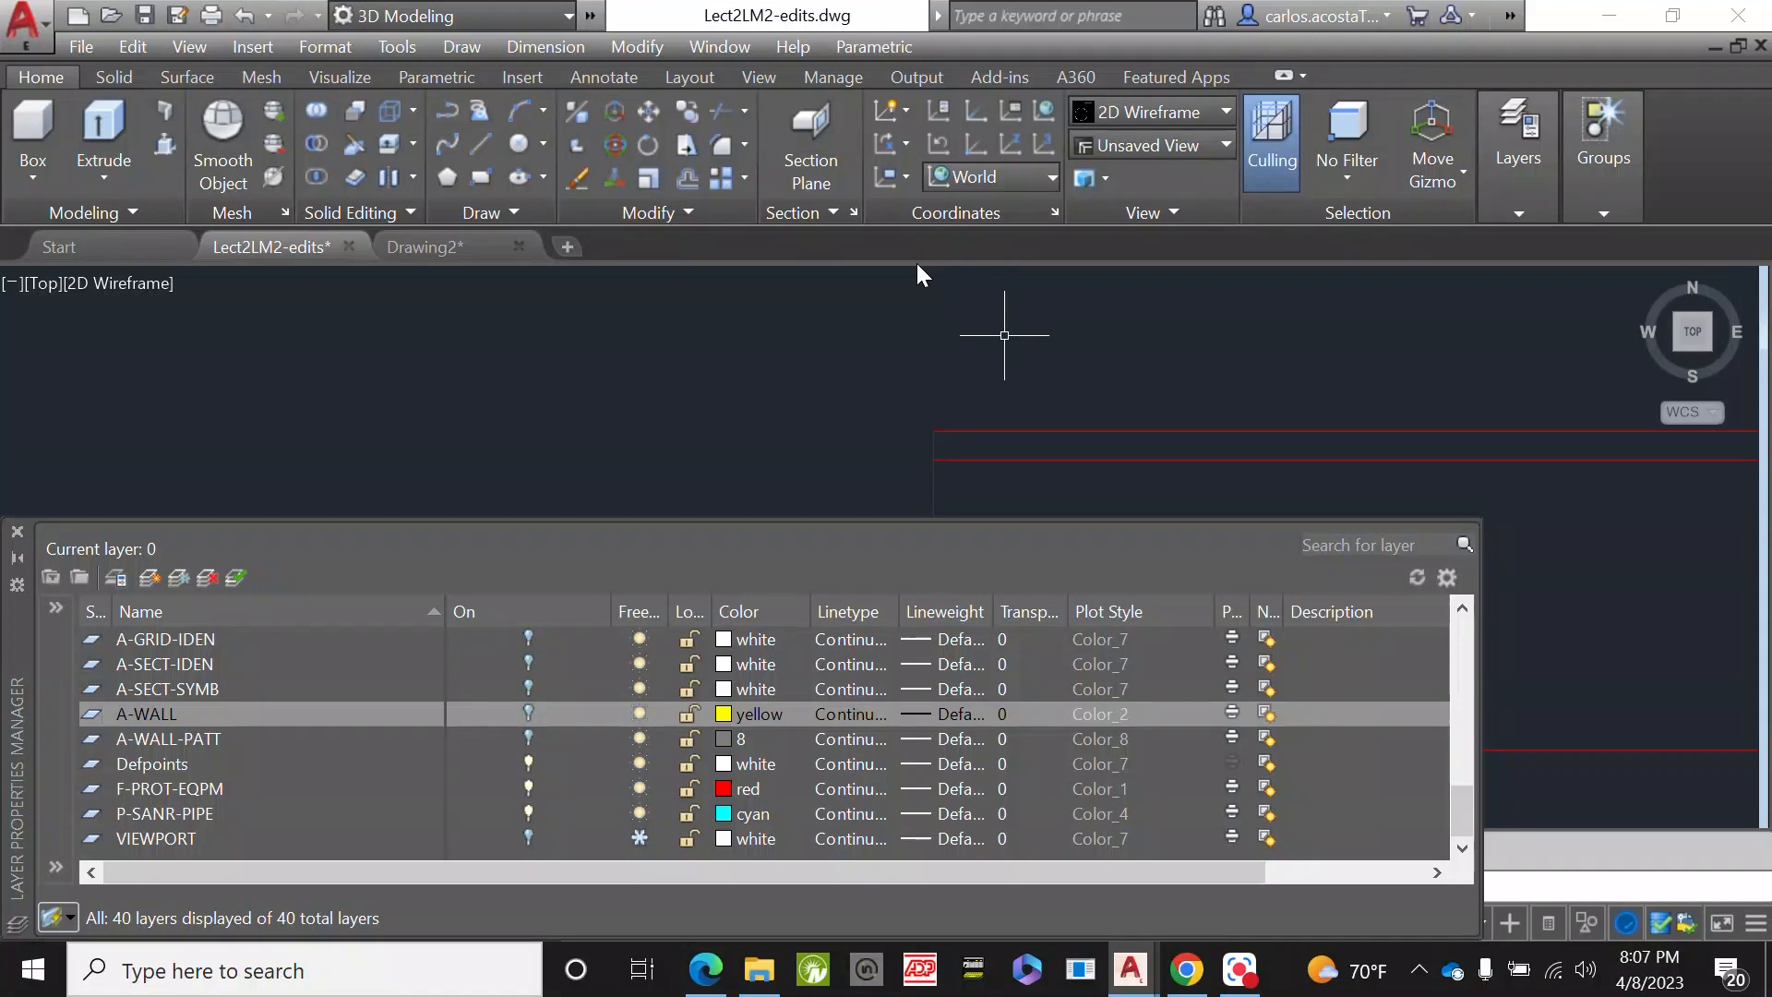
{"action": "scroll", "coordinate": [951, 387], "scroll_direction": "down", "scroll_amount": 10}
{"action": "scroll", "coordinate": [1083, 392], "scroll_direction": "down", "scroll_amount": 2}
{"action": "scroll", "coordinate": [1037, 450], "scroll_direction": "up", "scroll_amount": 6}
{"action": "scroll", "coordinate": [902, 461], "scroll_direction": "up", "scroll_amount": 7}
{"action": "scroll", "coordinate": [918, 411], "scroll_direction": "down", "scroll_amount": 8}
{"action": "scroll", "coordinate": [914, 362], "scroll_direction": "down", "scroll_amount": 5}
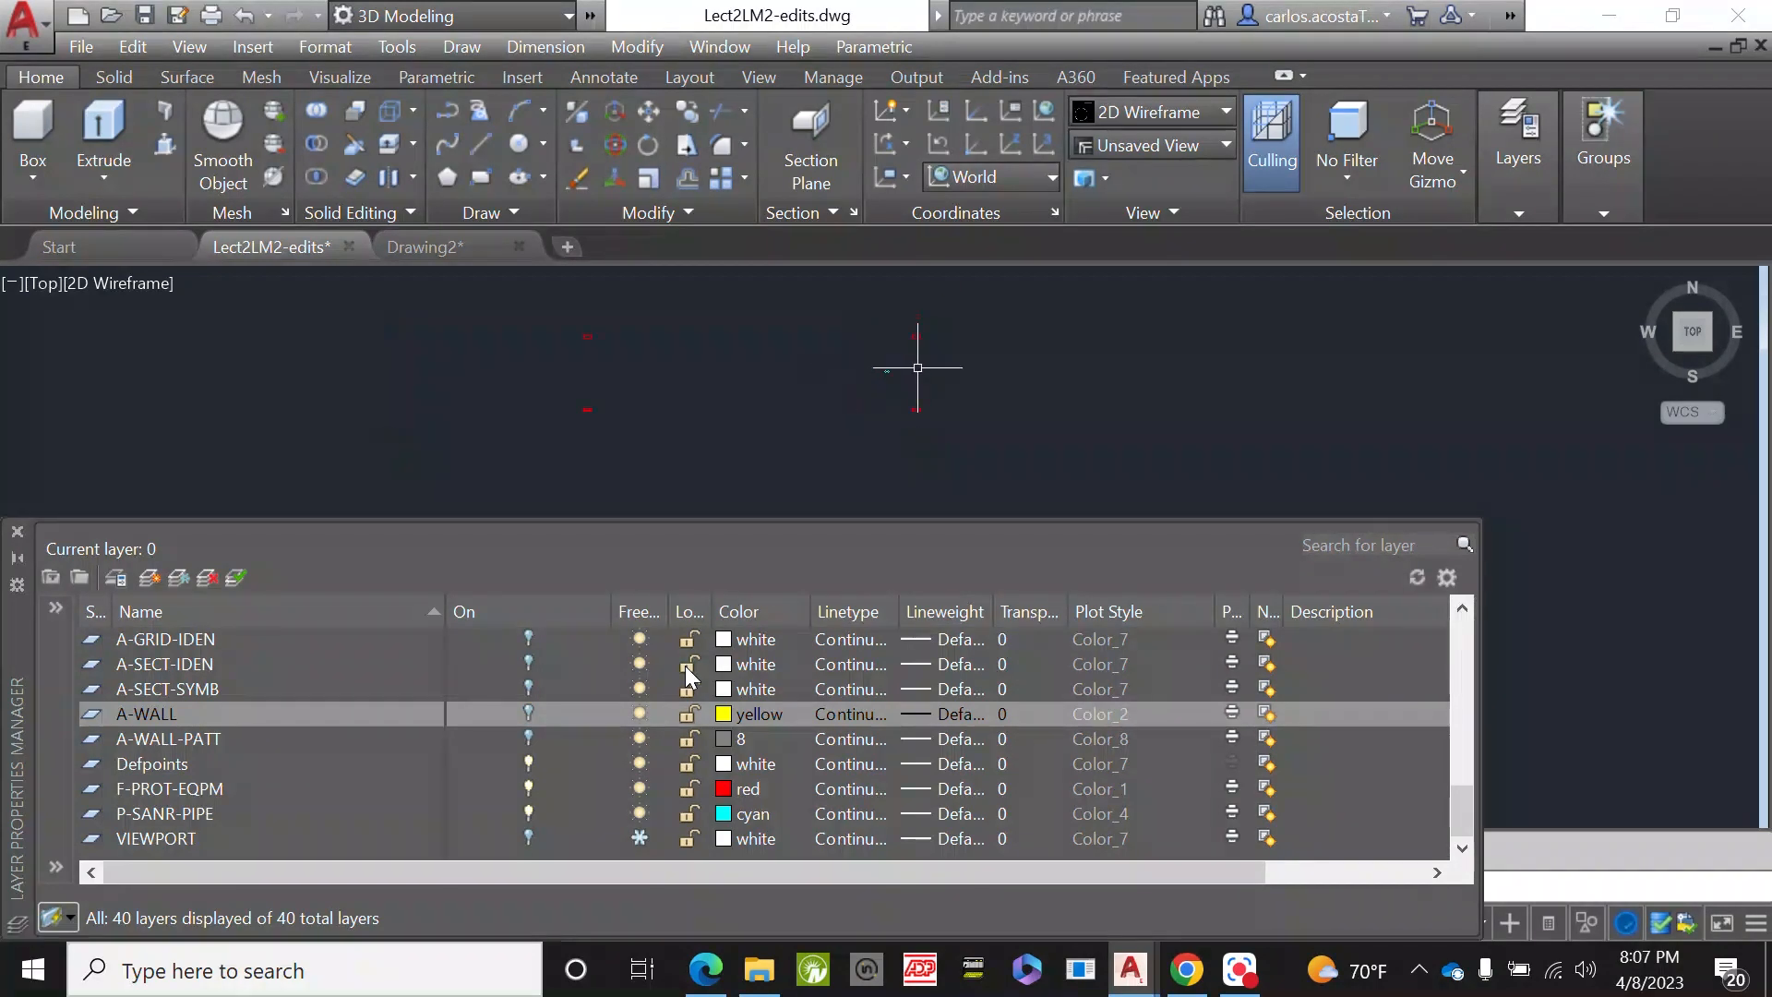
- Turn on the A-WALL-PATT layer, select one wall hatch in the plan, and close the Layer Properties Manager
{"action": "left_click", "coordinate": [529, 737]}
{"action": "scroll", "coordinate": [706, 397], "scroll_direction": "up", "scroll_amount": 10}
{"action": "scroll", "coordinate": [639, 380], "scroll_direction": "up", "scroll_amount": 10}
{"action": "left_click", "coordinate": [604, 420]}
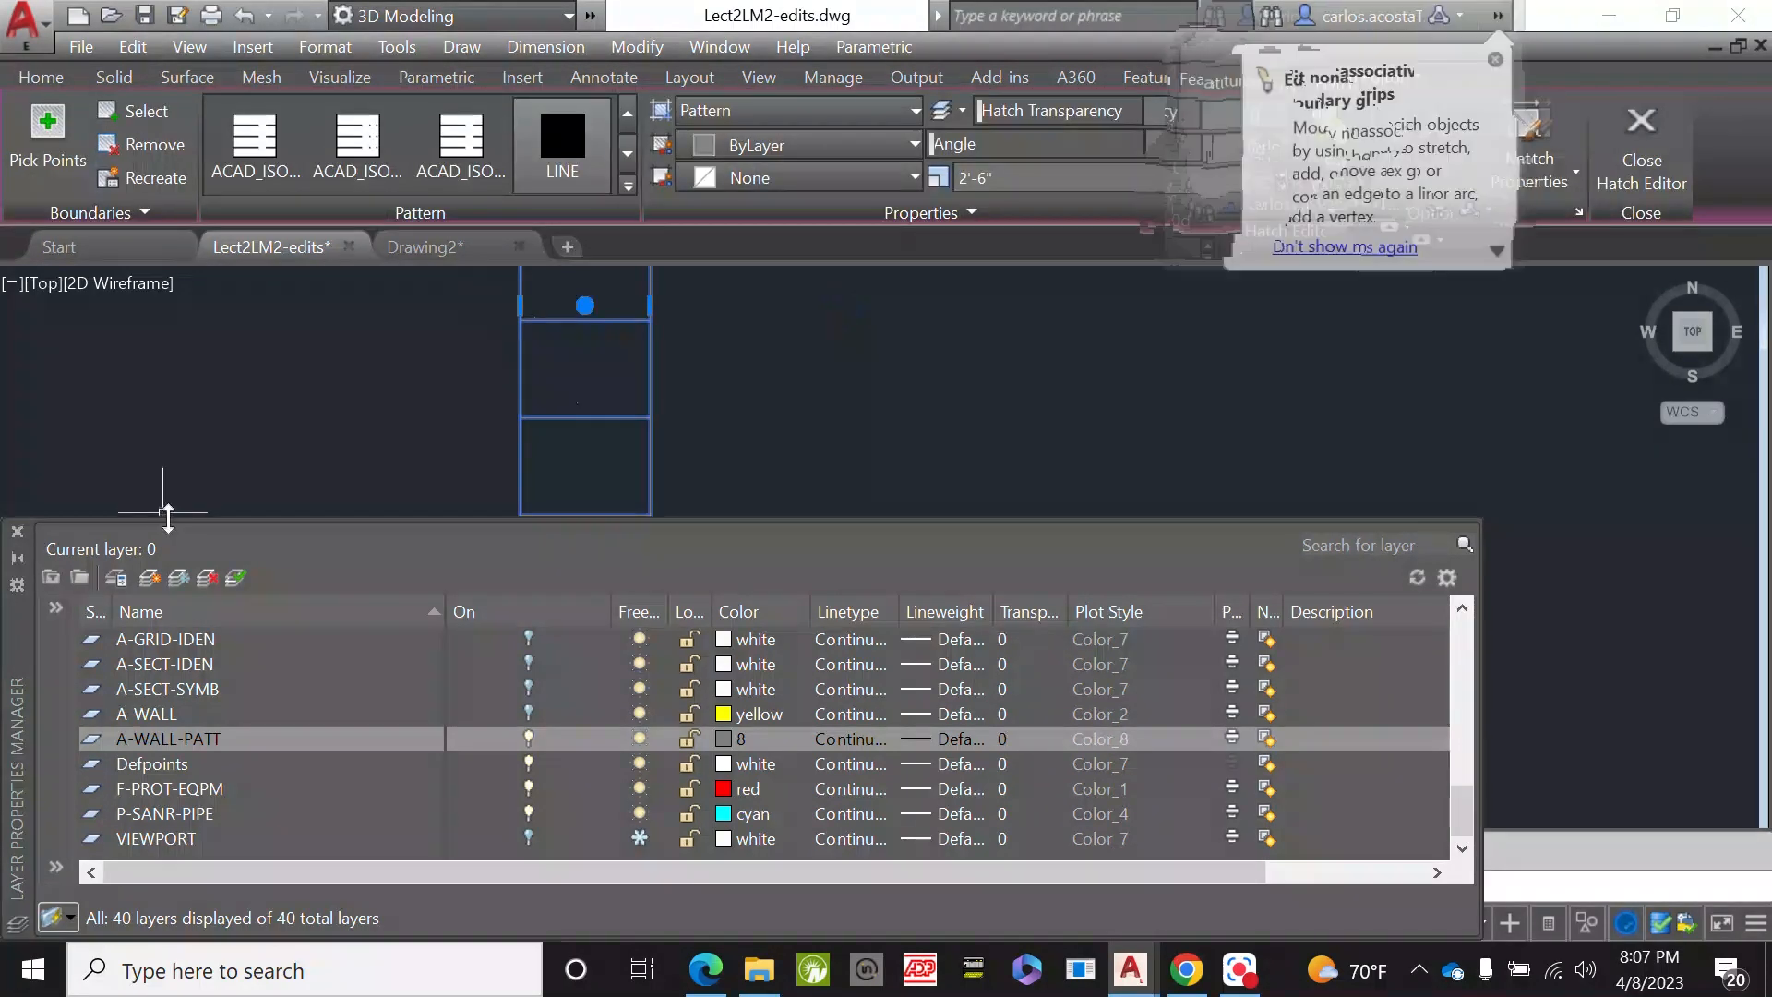
{"action": "left_click", "coordinate": [17, 531]}
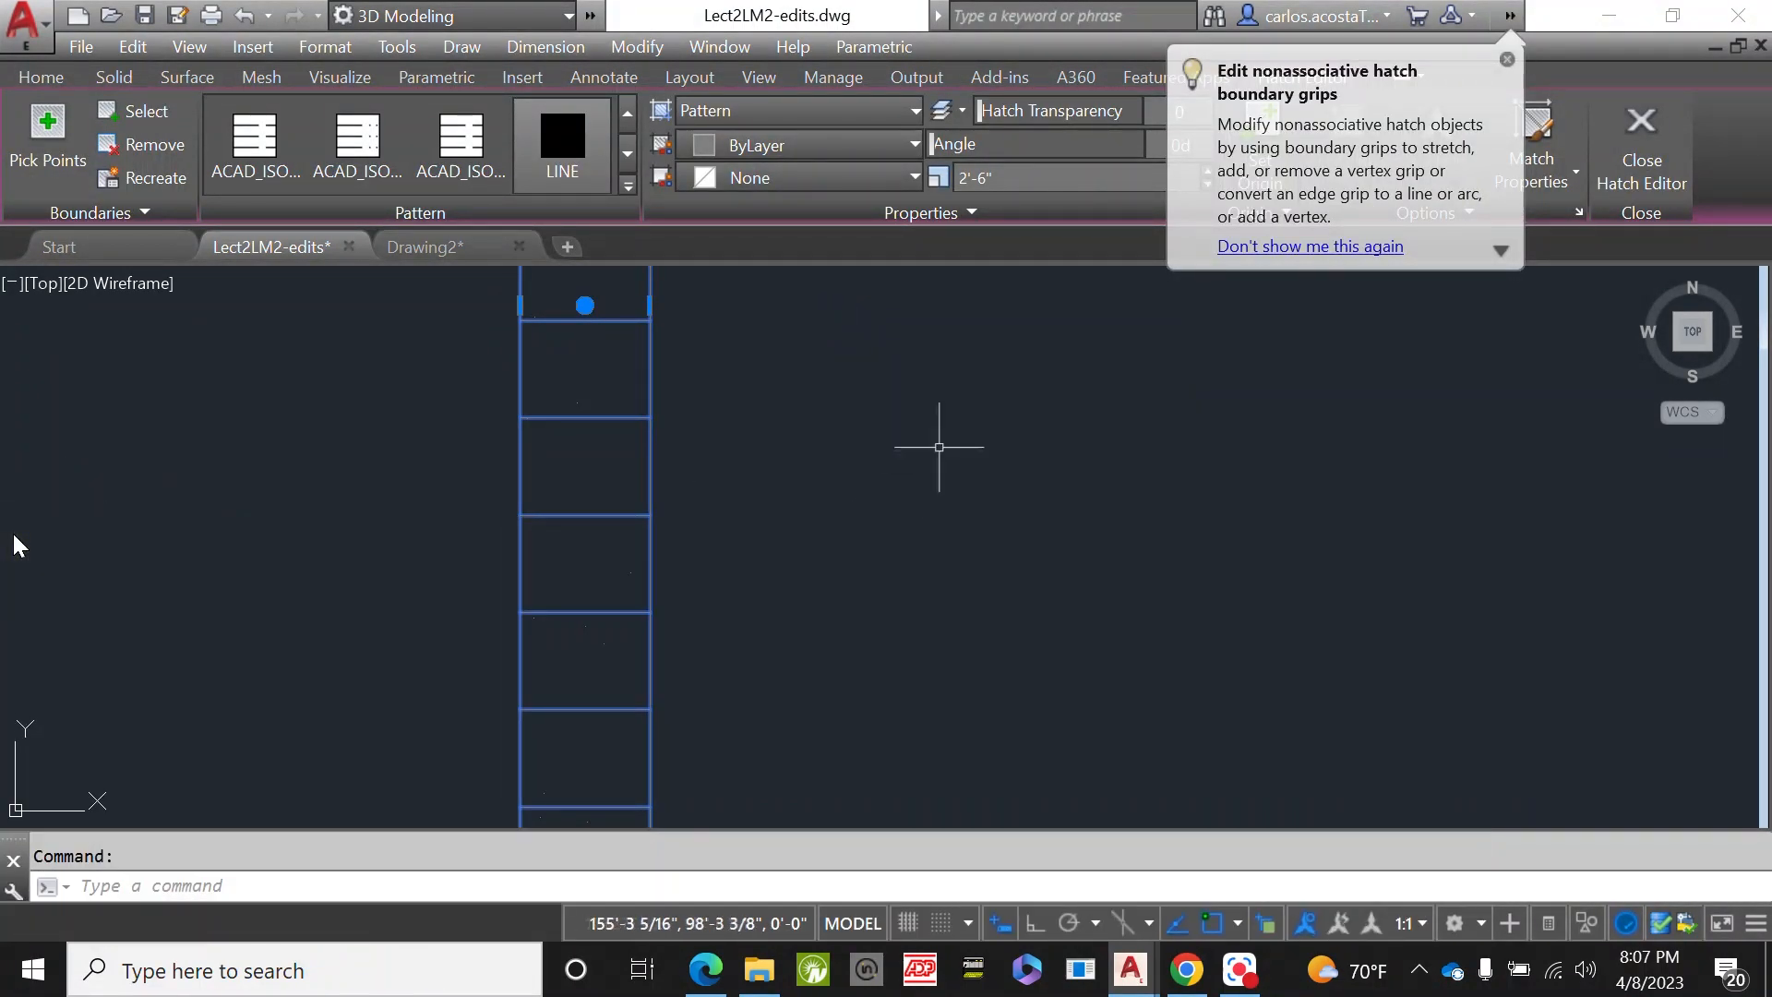
- Select a group of neighbouring wall hatches, examine them up close in the plan, and clear the selection
{"action": "scroll", "coordinate": [938, 447], "scroll_direction": "down", "scroll_amount": 10}
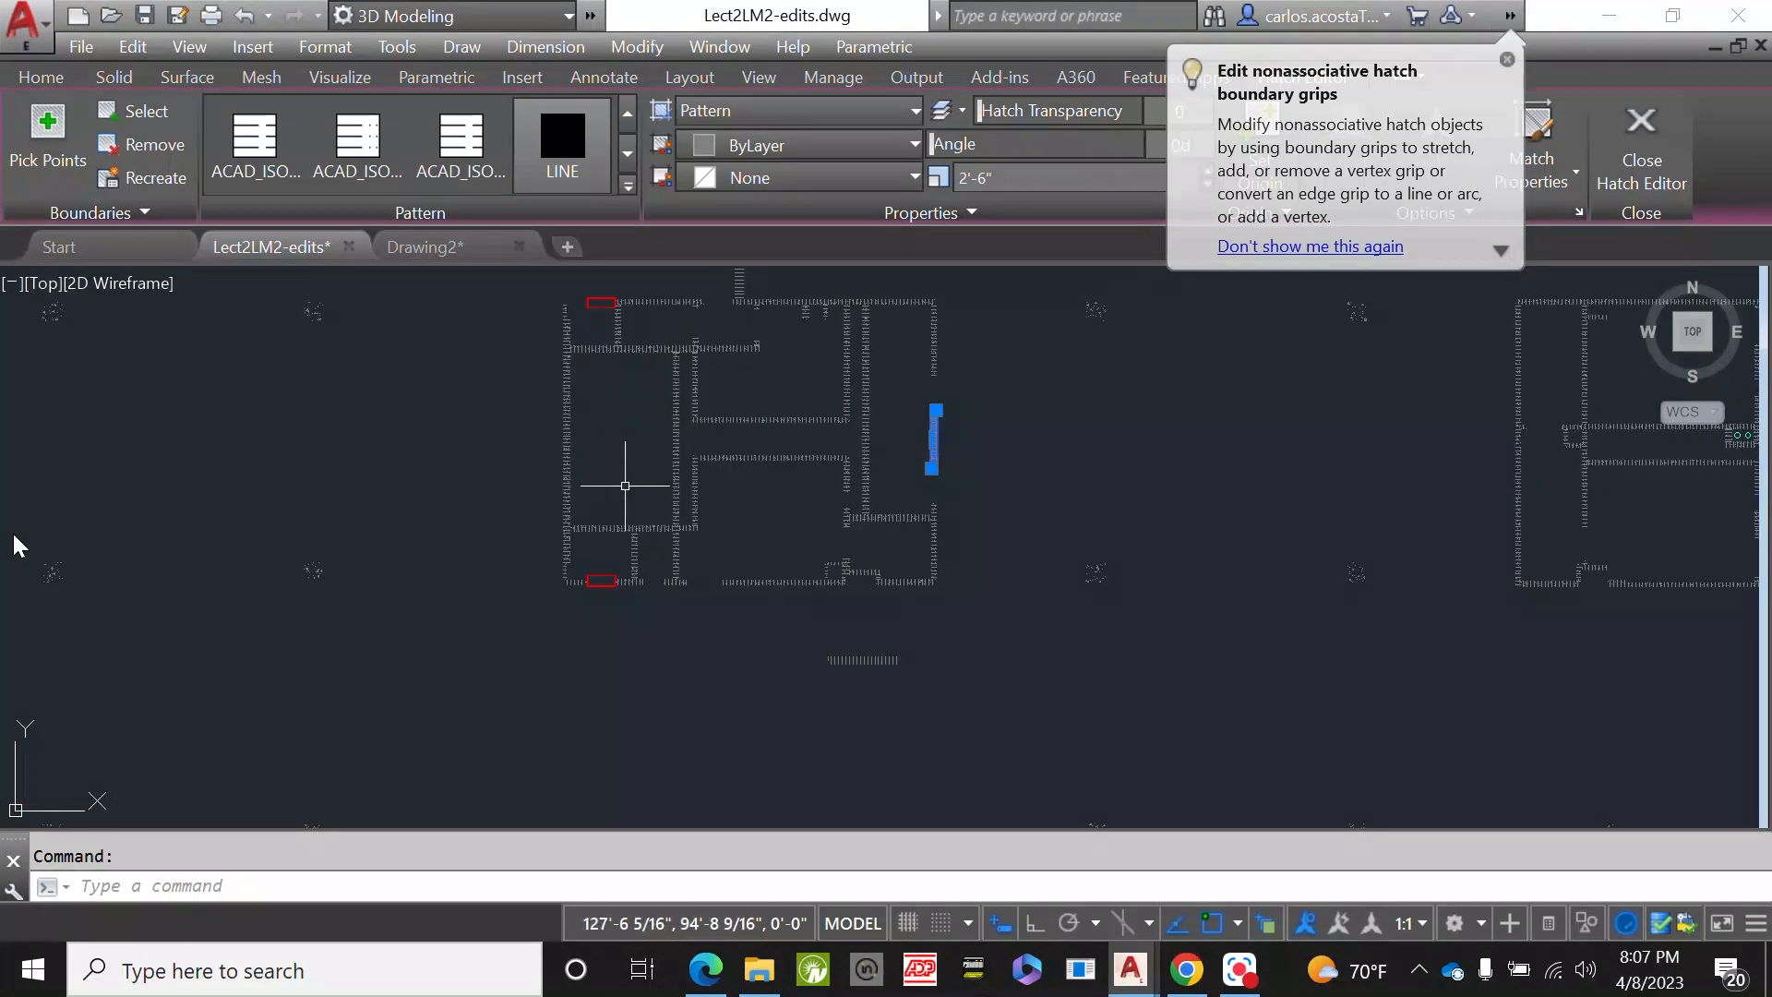
{"action": "scroll", "coordinate": [625, 486], "scroll_direction": "up", "scroll_amount": 10}
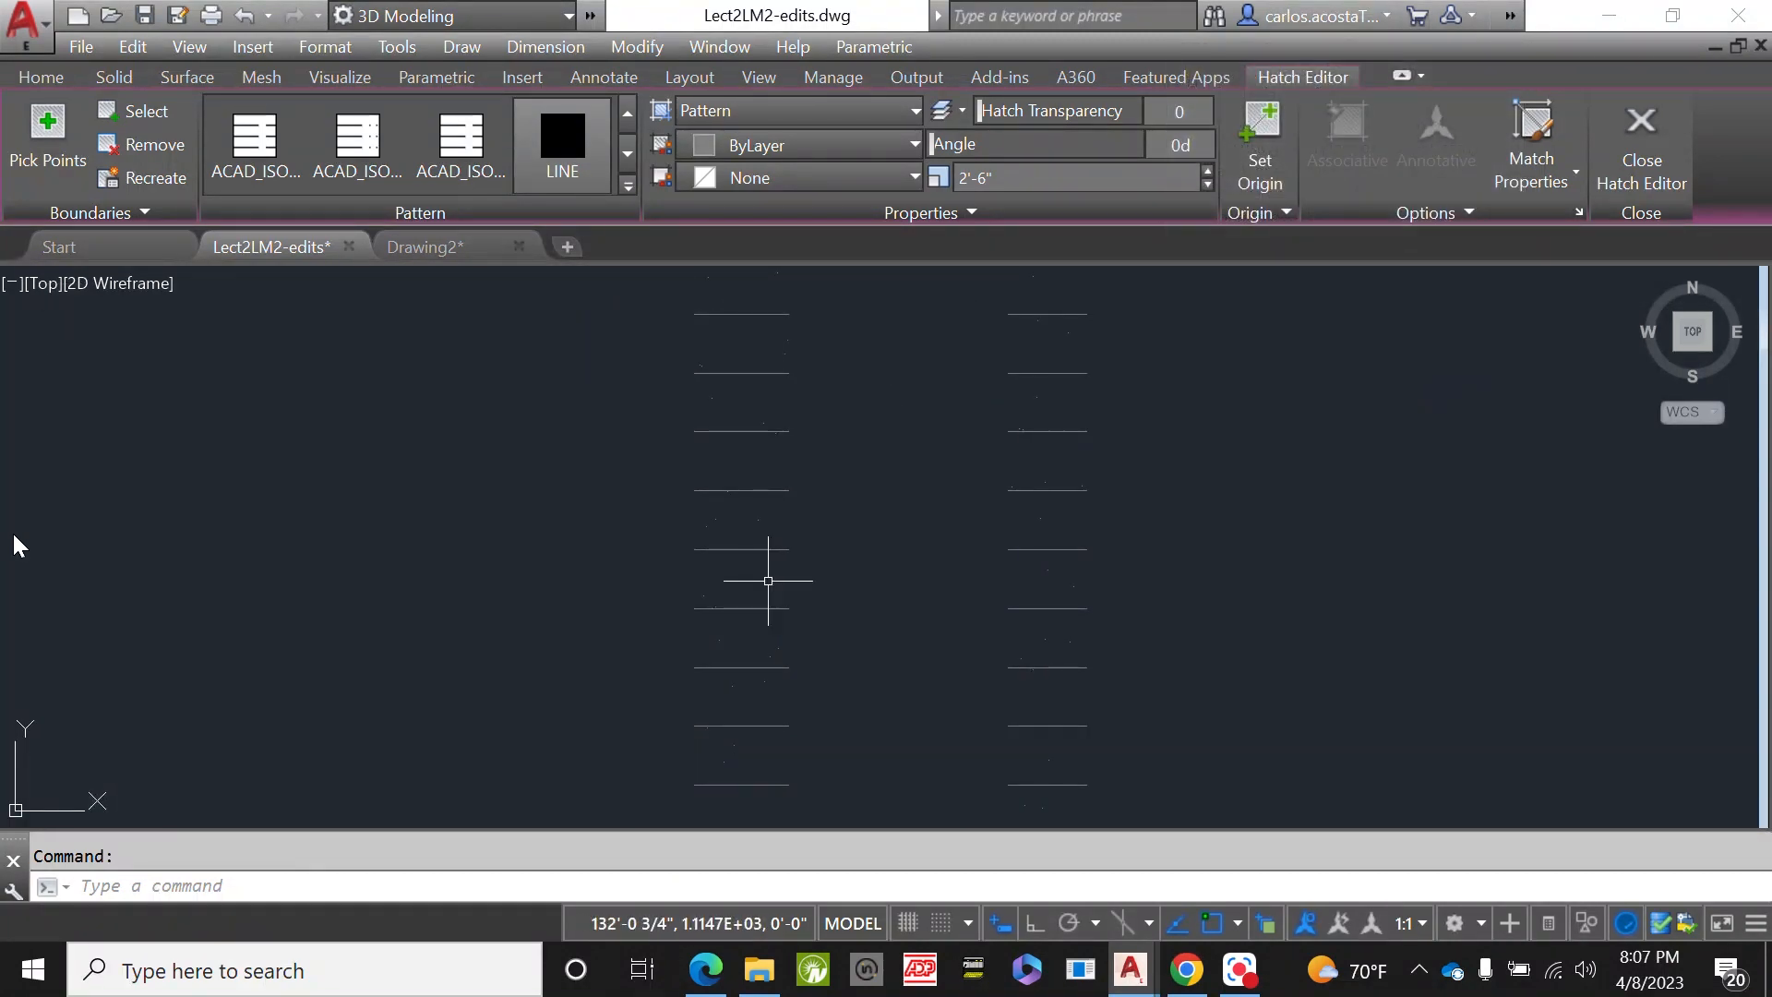
{"action": "left_click", "coordinate": [1219, 606]}
{"action": "left_click", "coordinate": [875, 467]}
{"action": "scroll", "coordinate": [880, 459], "scroll_direction": "down", "scroll_amount": 8}
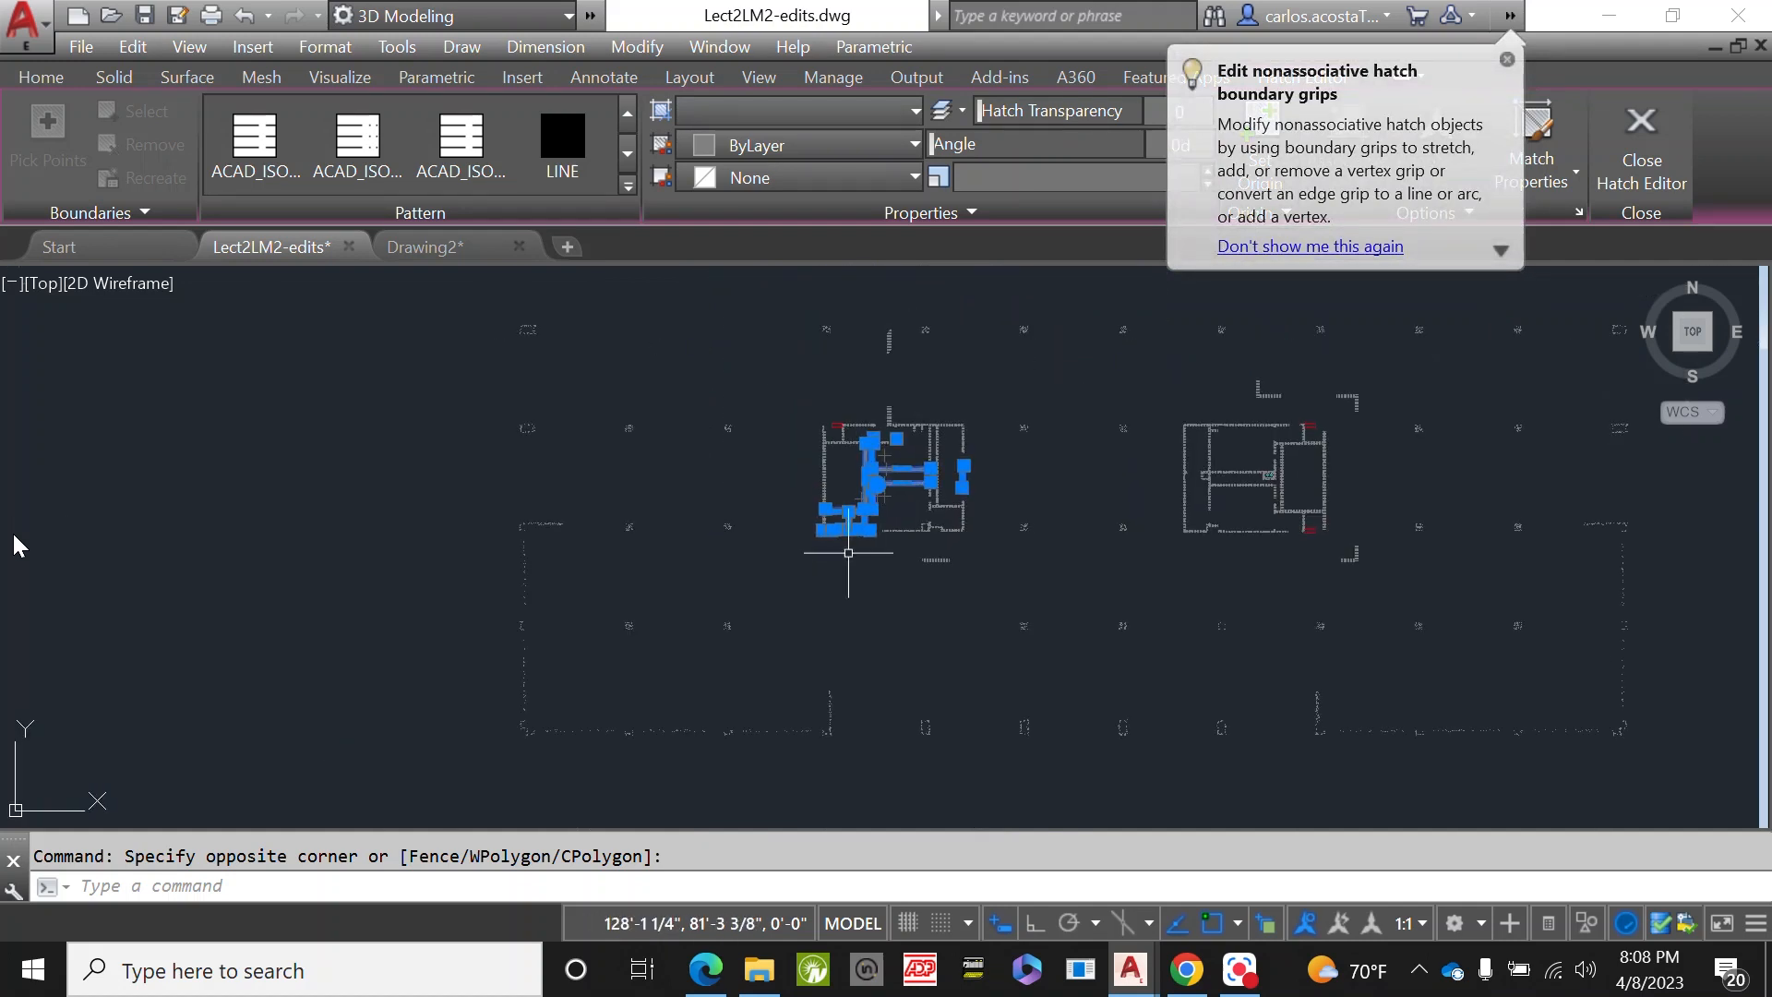
{"action": "scroll", "coordinate": [1292, 590], "scroll_direction": "up", "scroll_amount": 10}
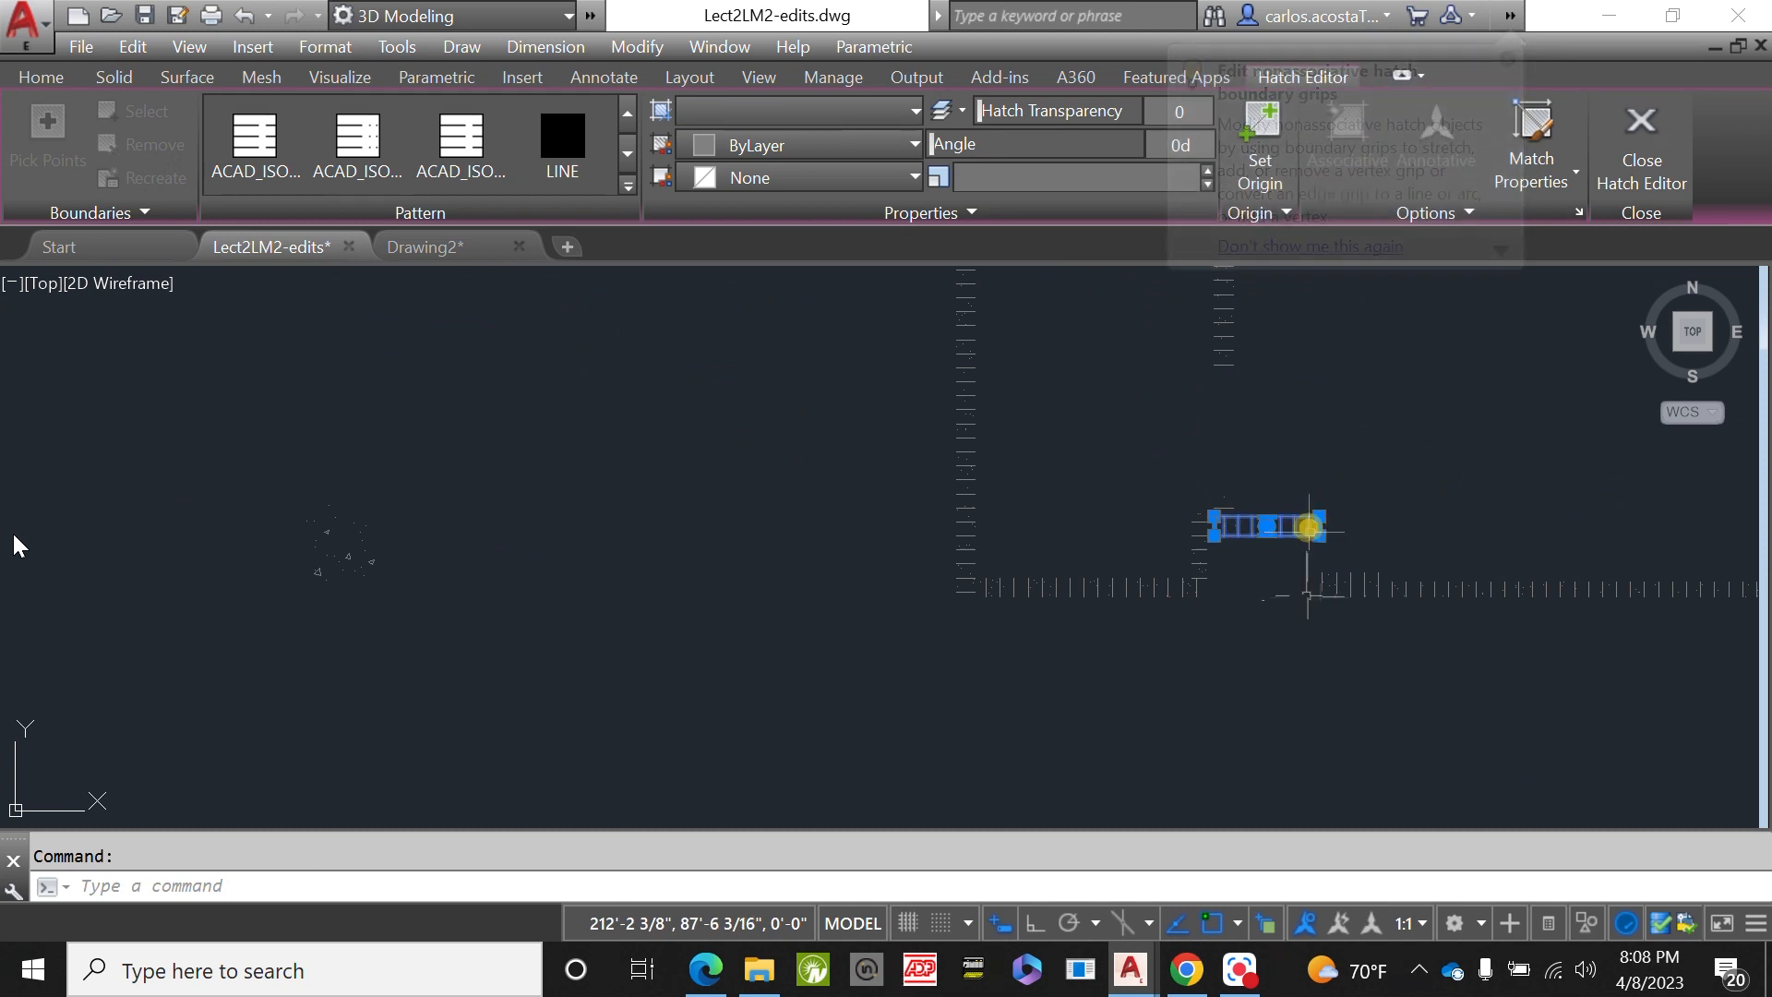
{"action": "scroll", "coordinate": [1311, 482], "scroll_direction": "up", "scroll_amount": 6}
{"action": "scroll", "coordinate": [961, 462], "scroll_direction": "down", "scroll_amount": 2}
{"action": "scroll", "coordinate": [1021, 740], "scroll_direction": "up", "scroll_amount": 4}
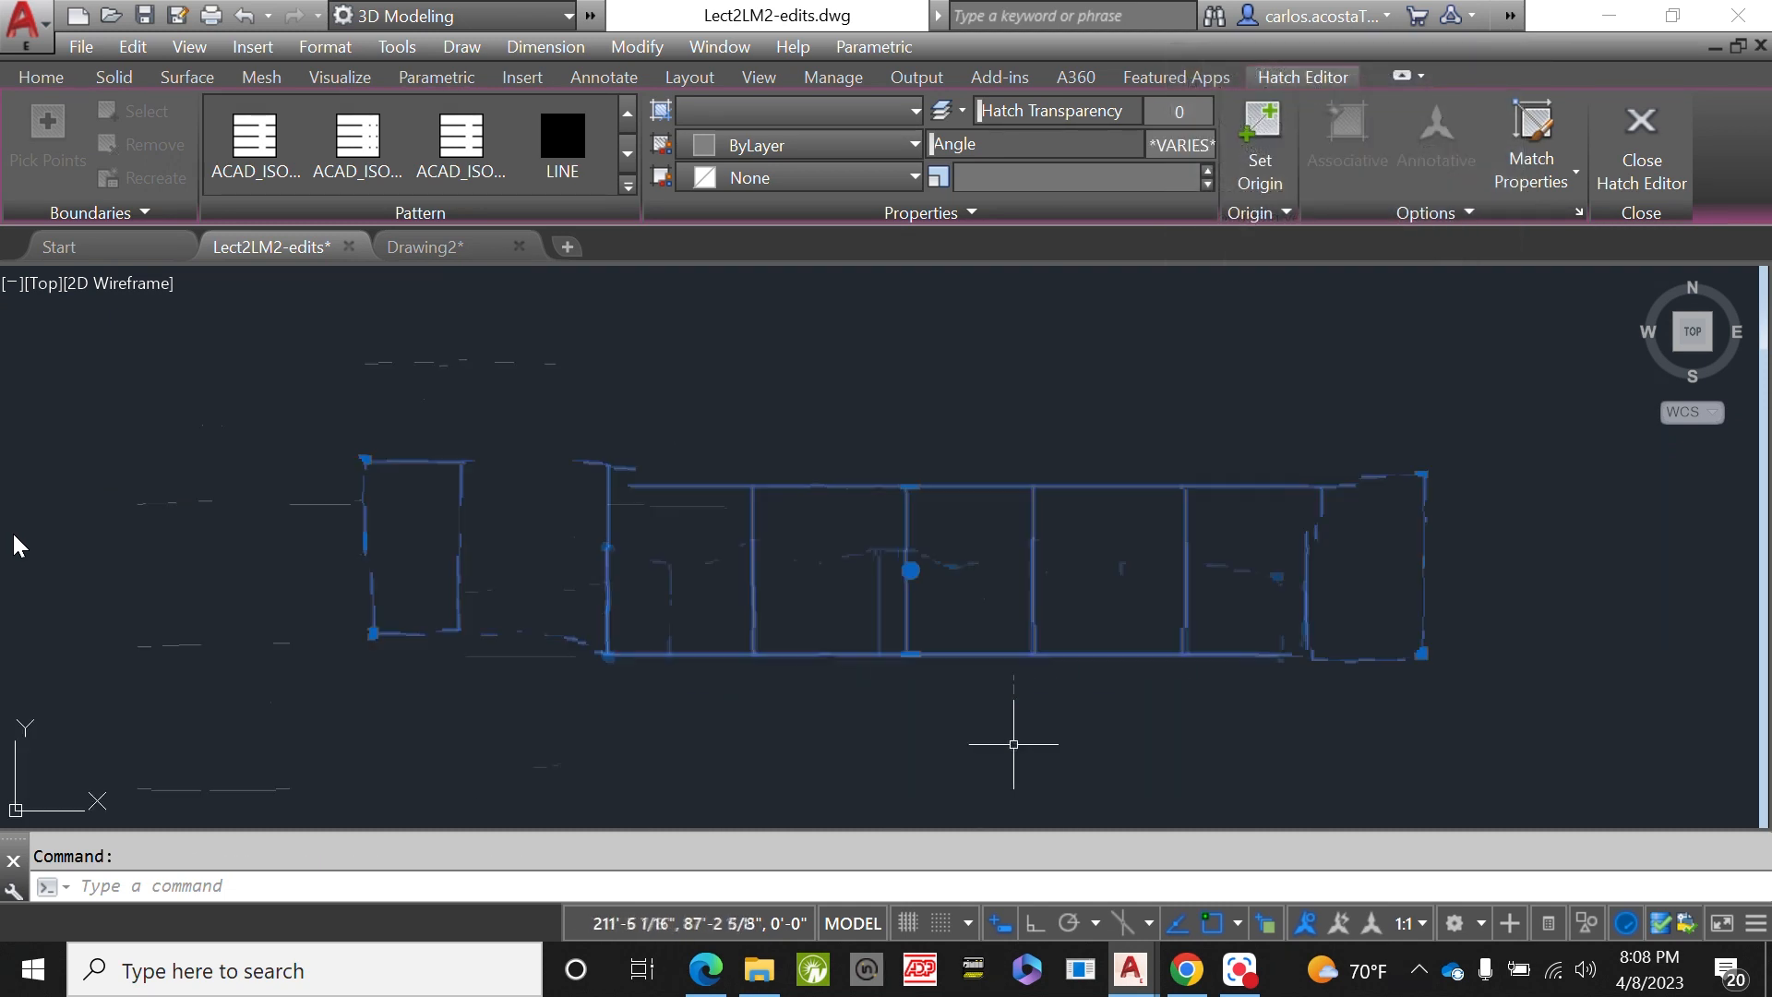
{"action": "key", "text": "Escape"}
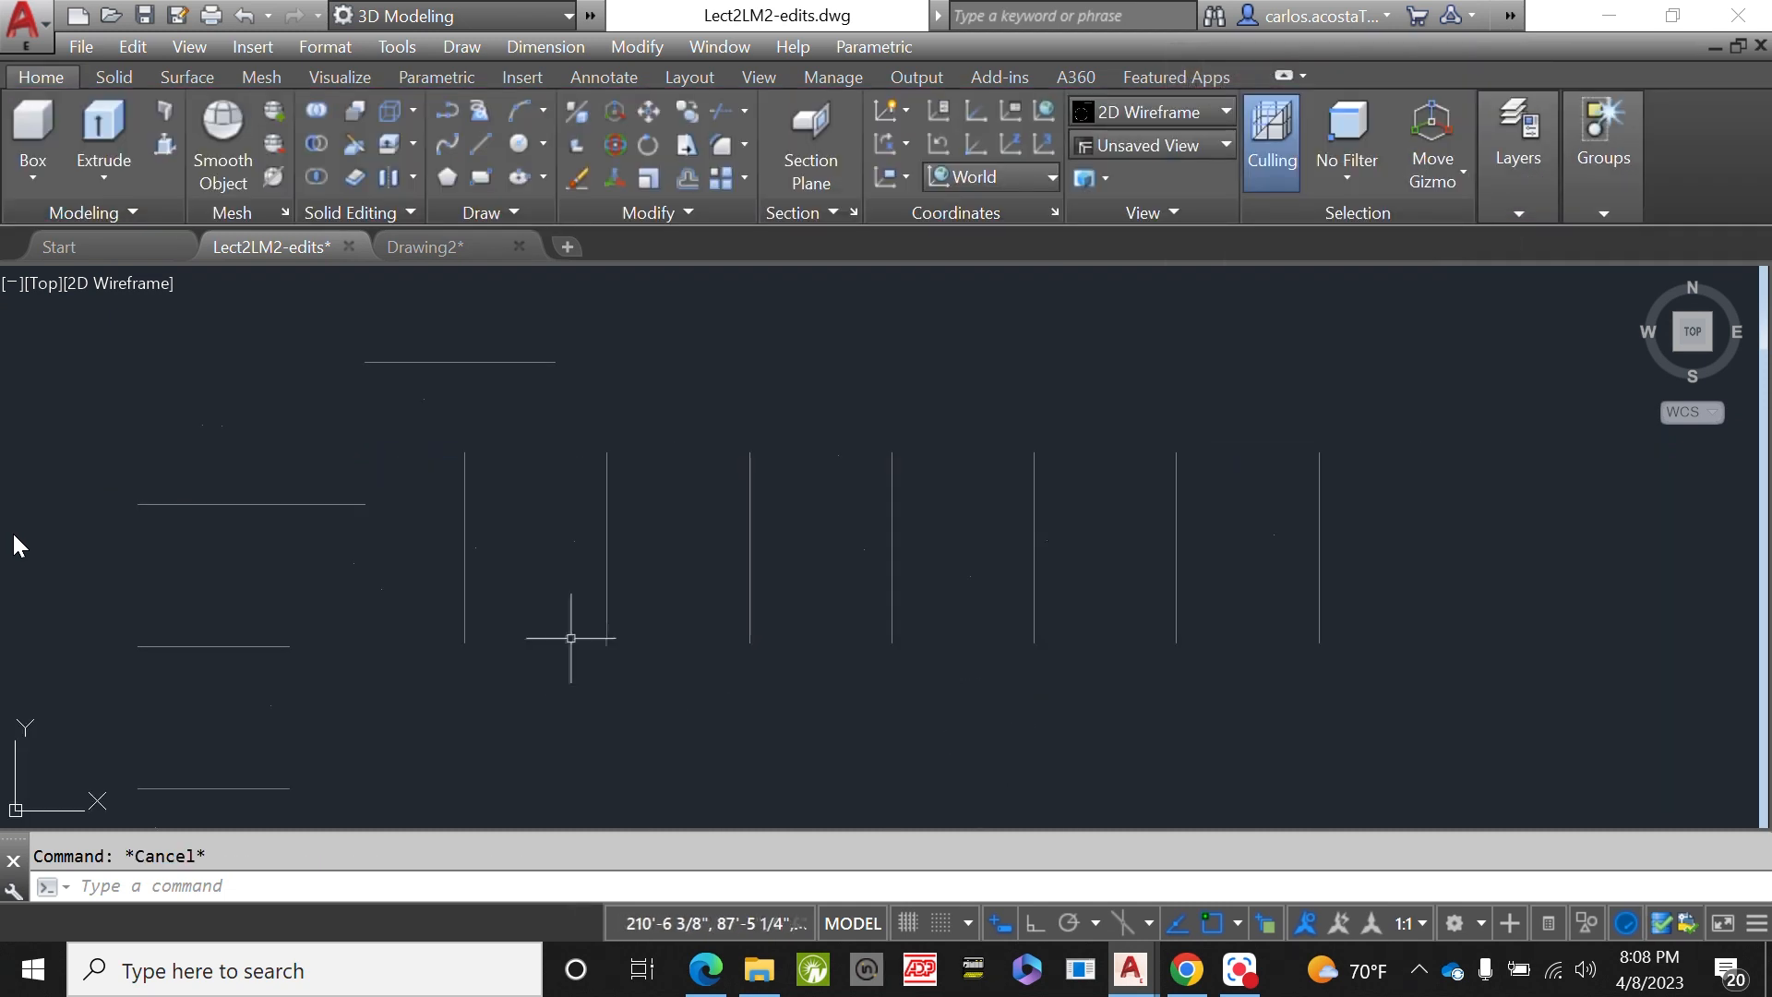
- Select the short horizontal wall hatch, review its general, pattern and geometry properties, and close the Properties palette
{"action": "left_click", "coordinate": [1038, 712]}
{"action": "left_click", "coordinate": [707, 587]}
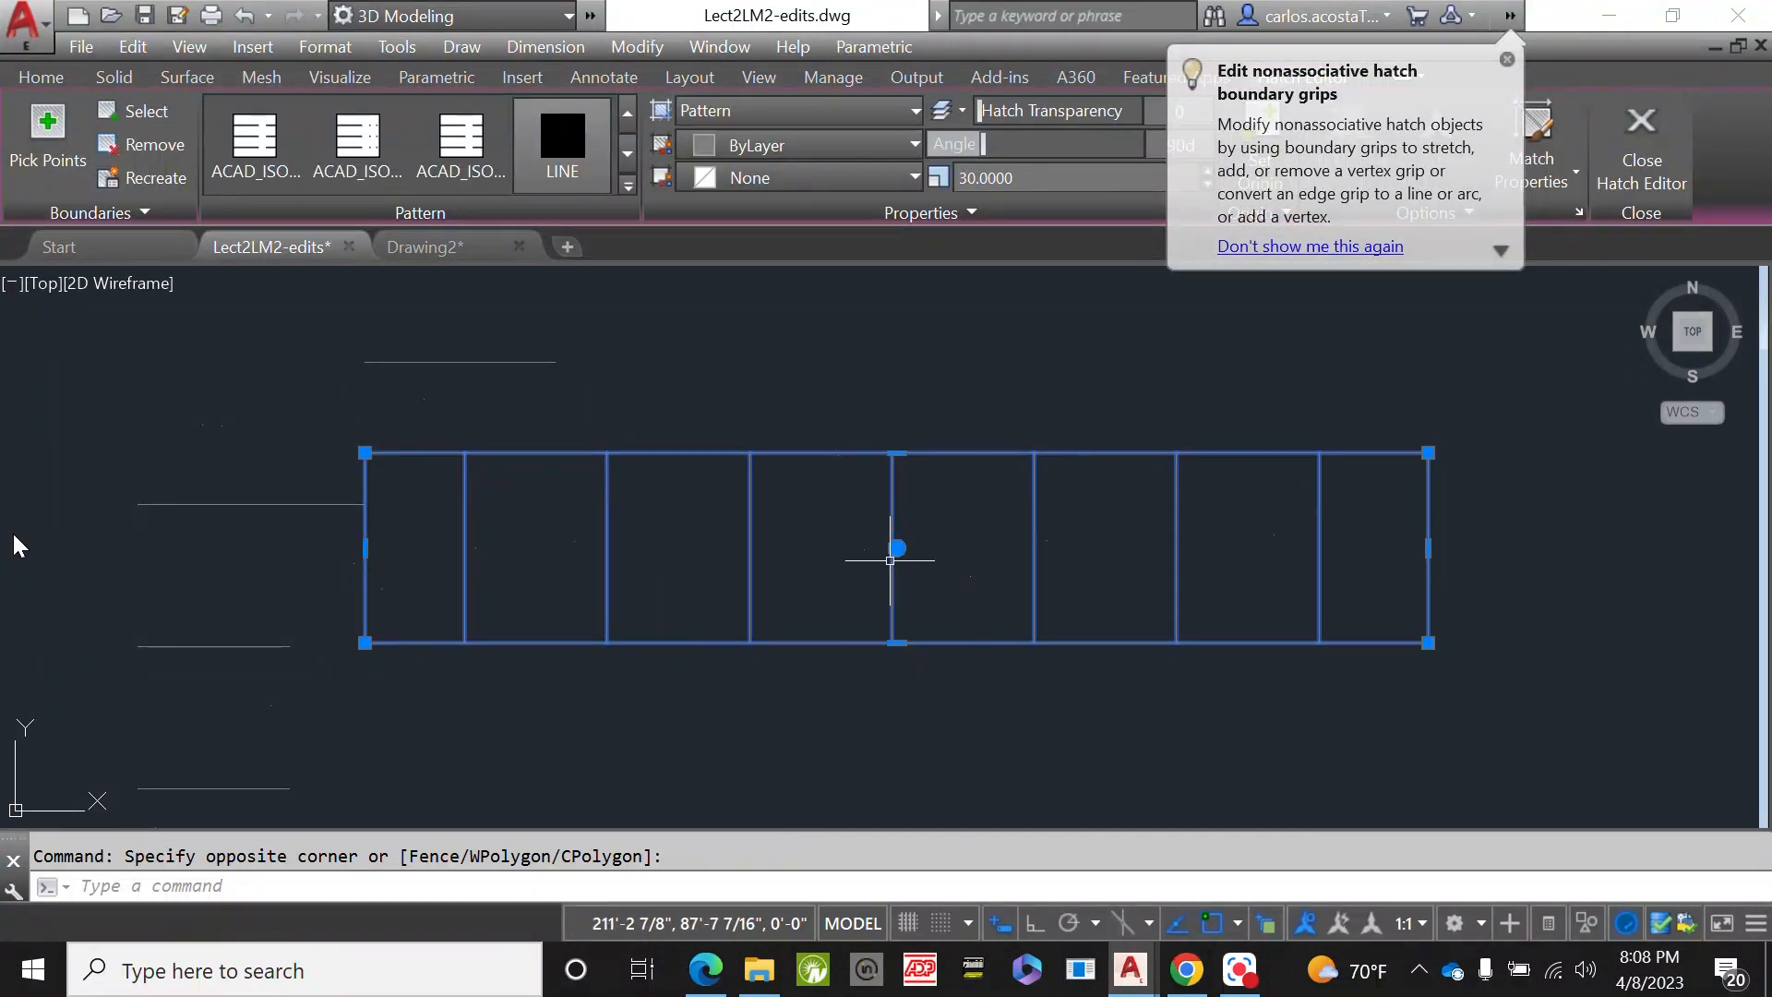
{"action": "right_click", "coordinate": [893, 562]}
{"action": "left_click", "coordinate": [1022, 896]}
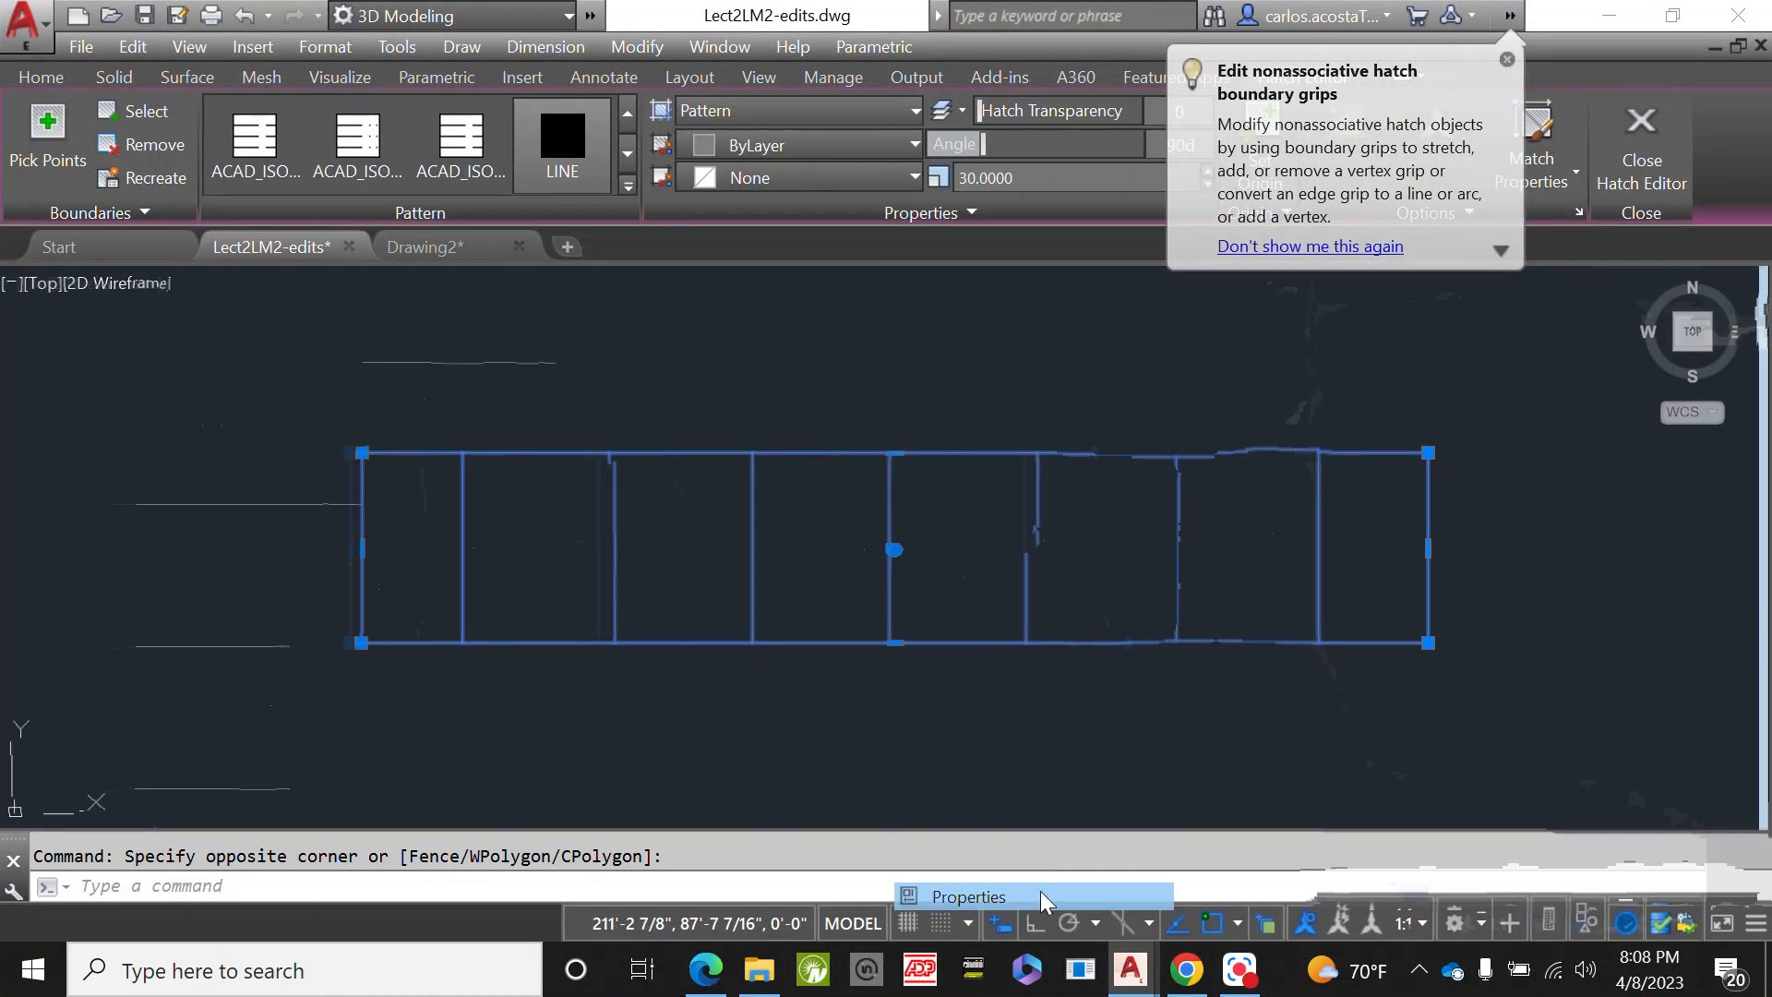
{"action": "left_click", "coordinate": [1507, 60]}
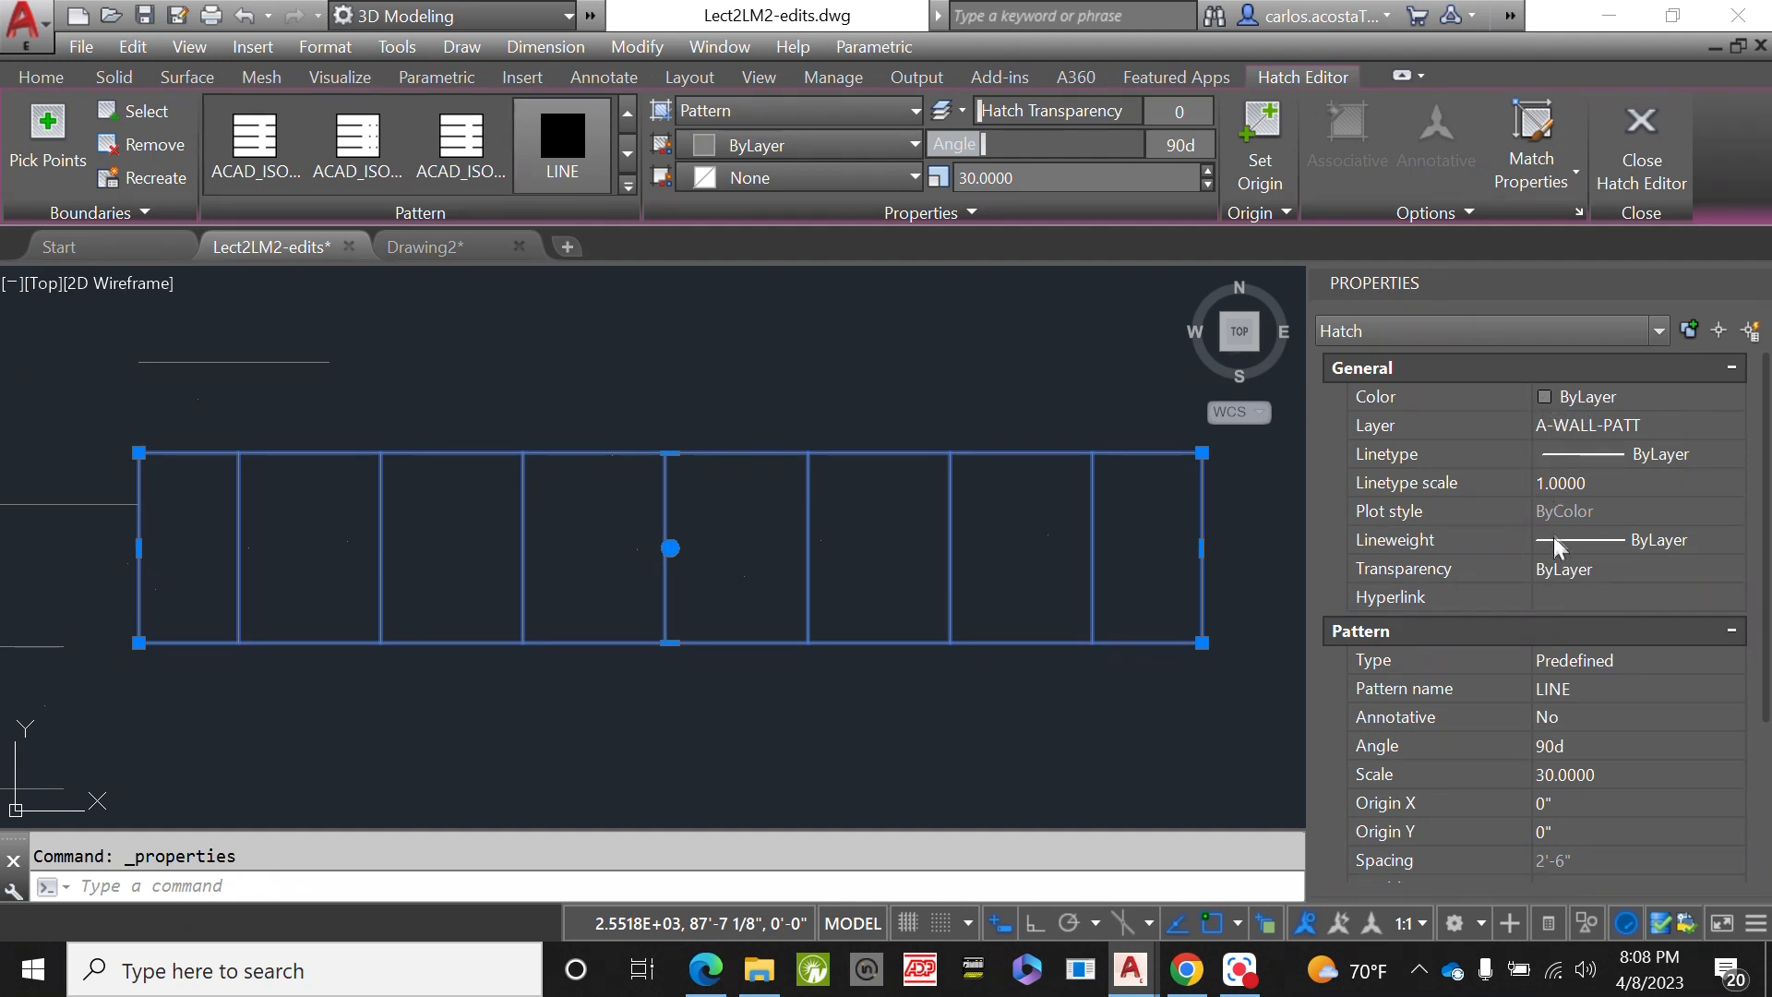
{"action": "scroll", "coordinate": [1604, 778], "scroll_direction": "down", "scroll_amount": 4}
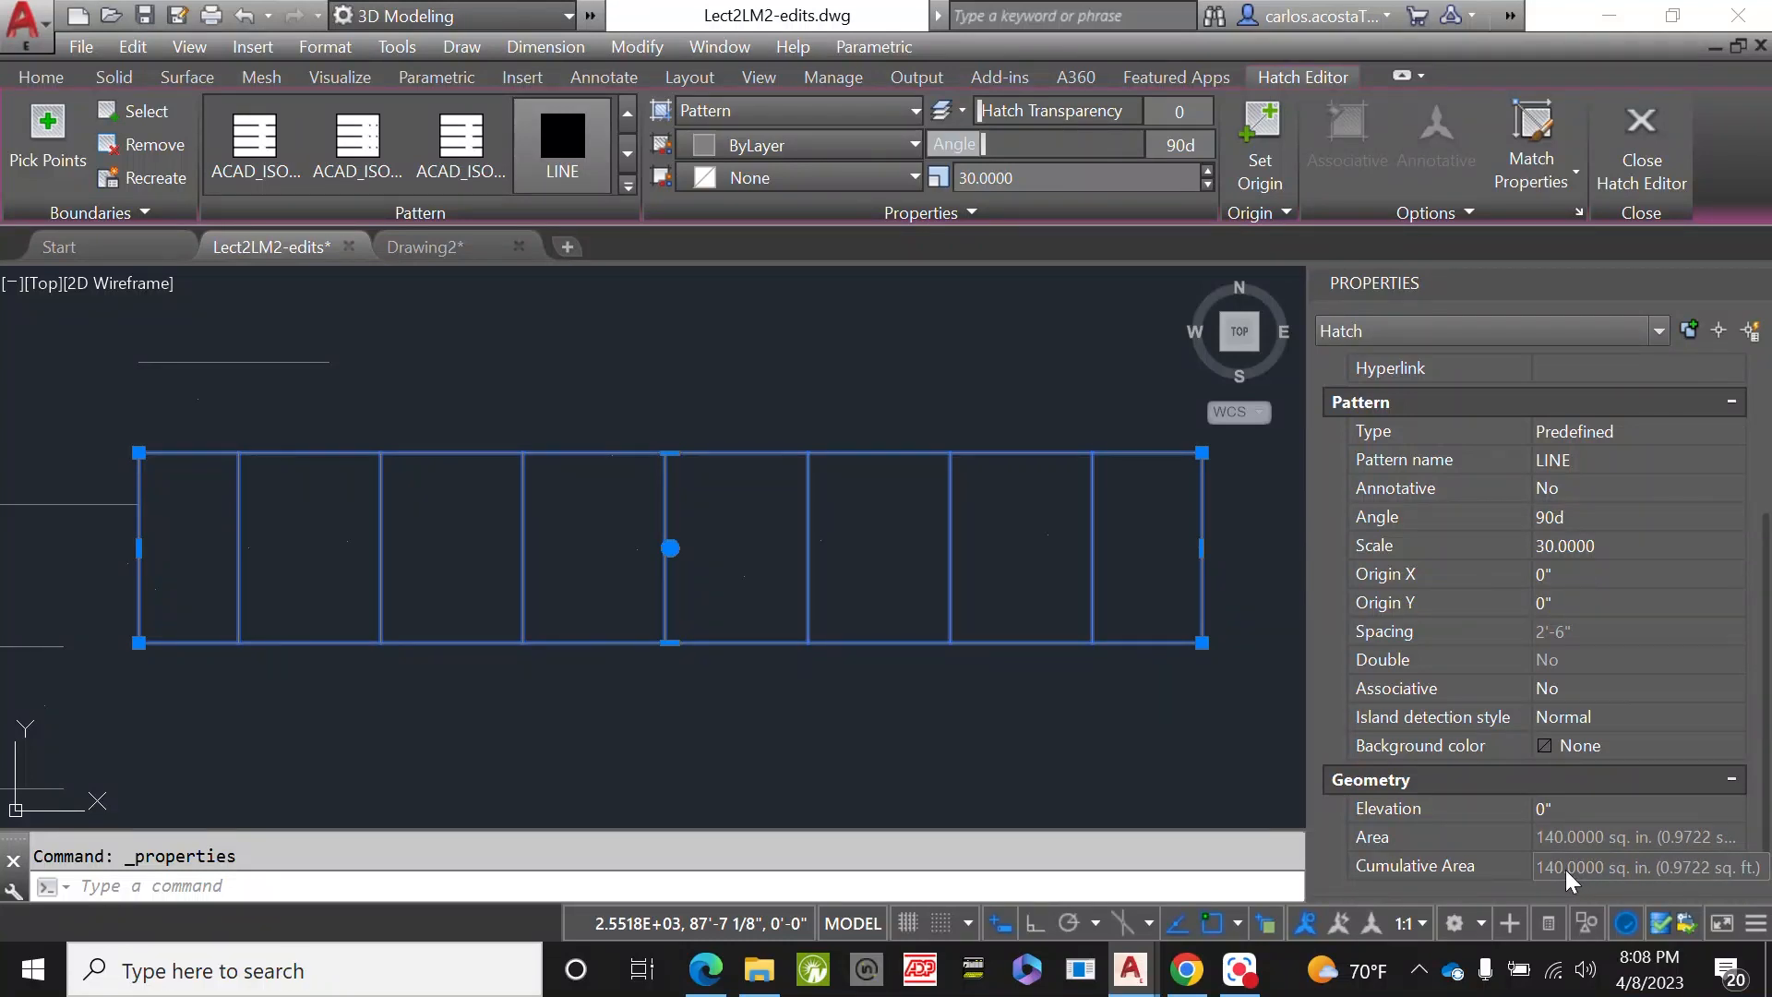
{"action": "scroll", "coordinate": [1552, 794], "scroll_direction": "up", "scroll_amount": 3}
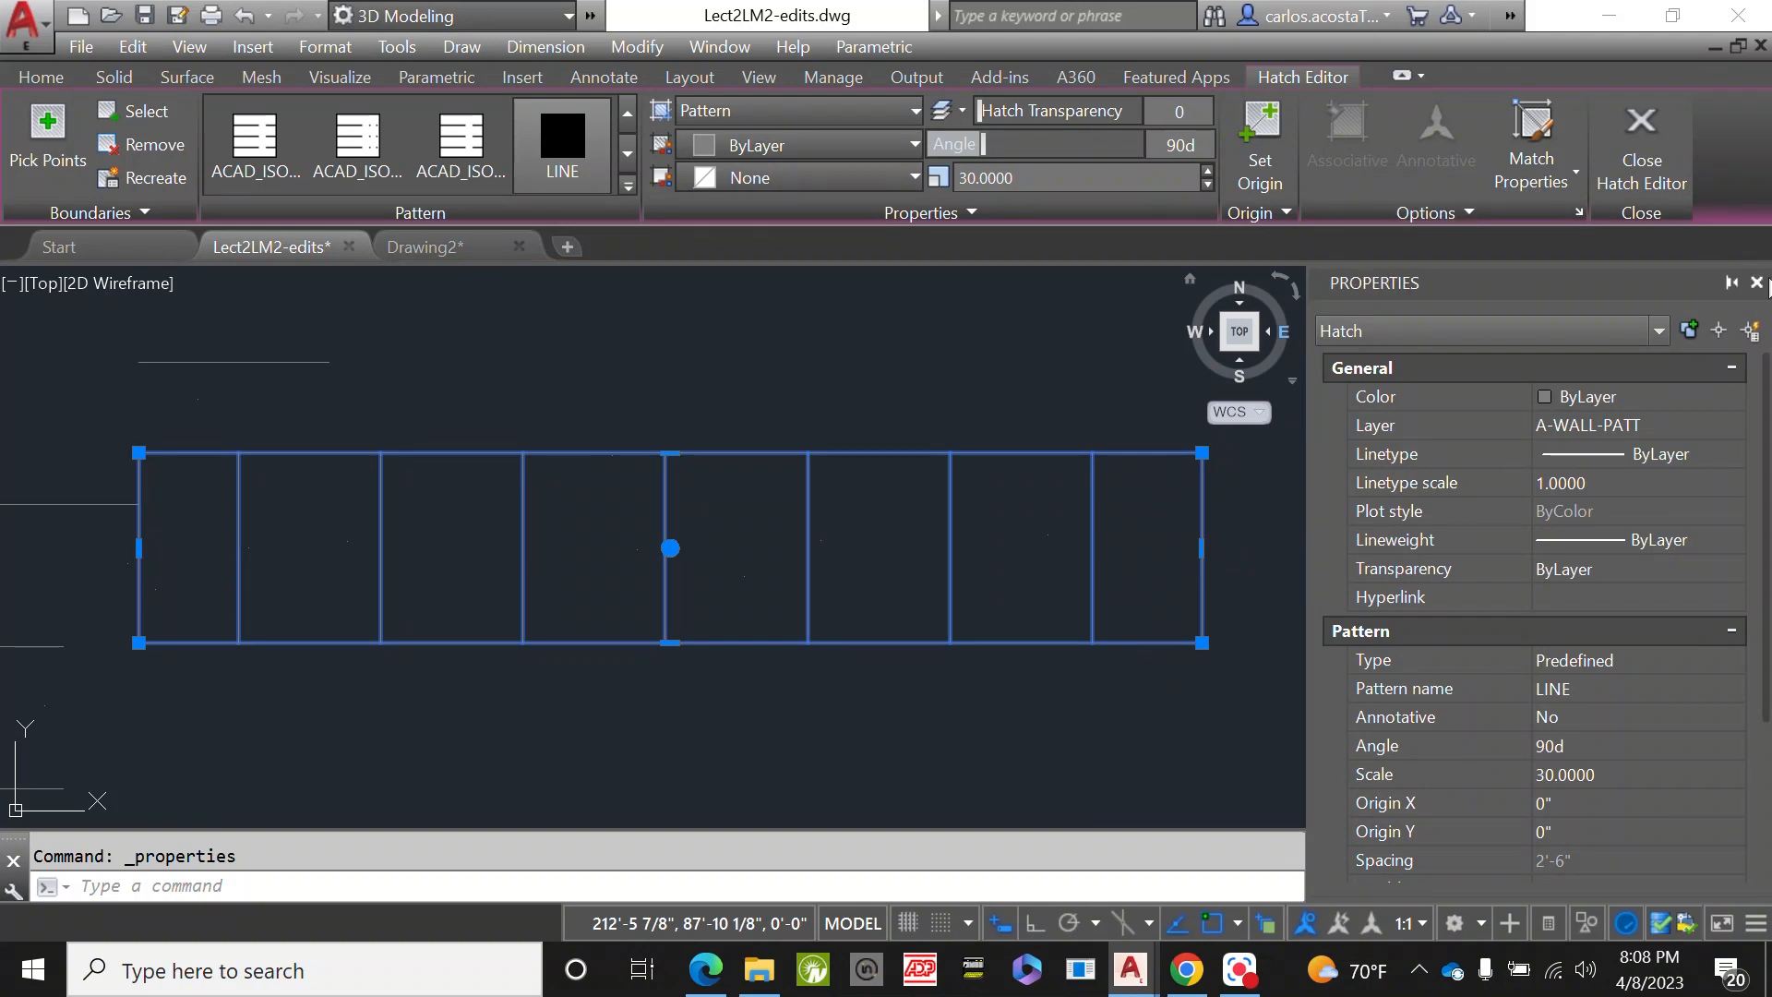
{"action": "left_click", "coordinate": [1758, 283]}
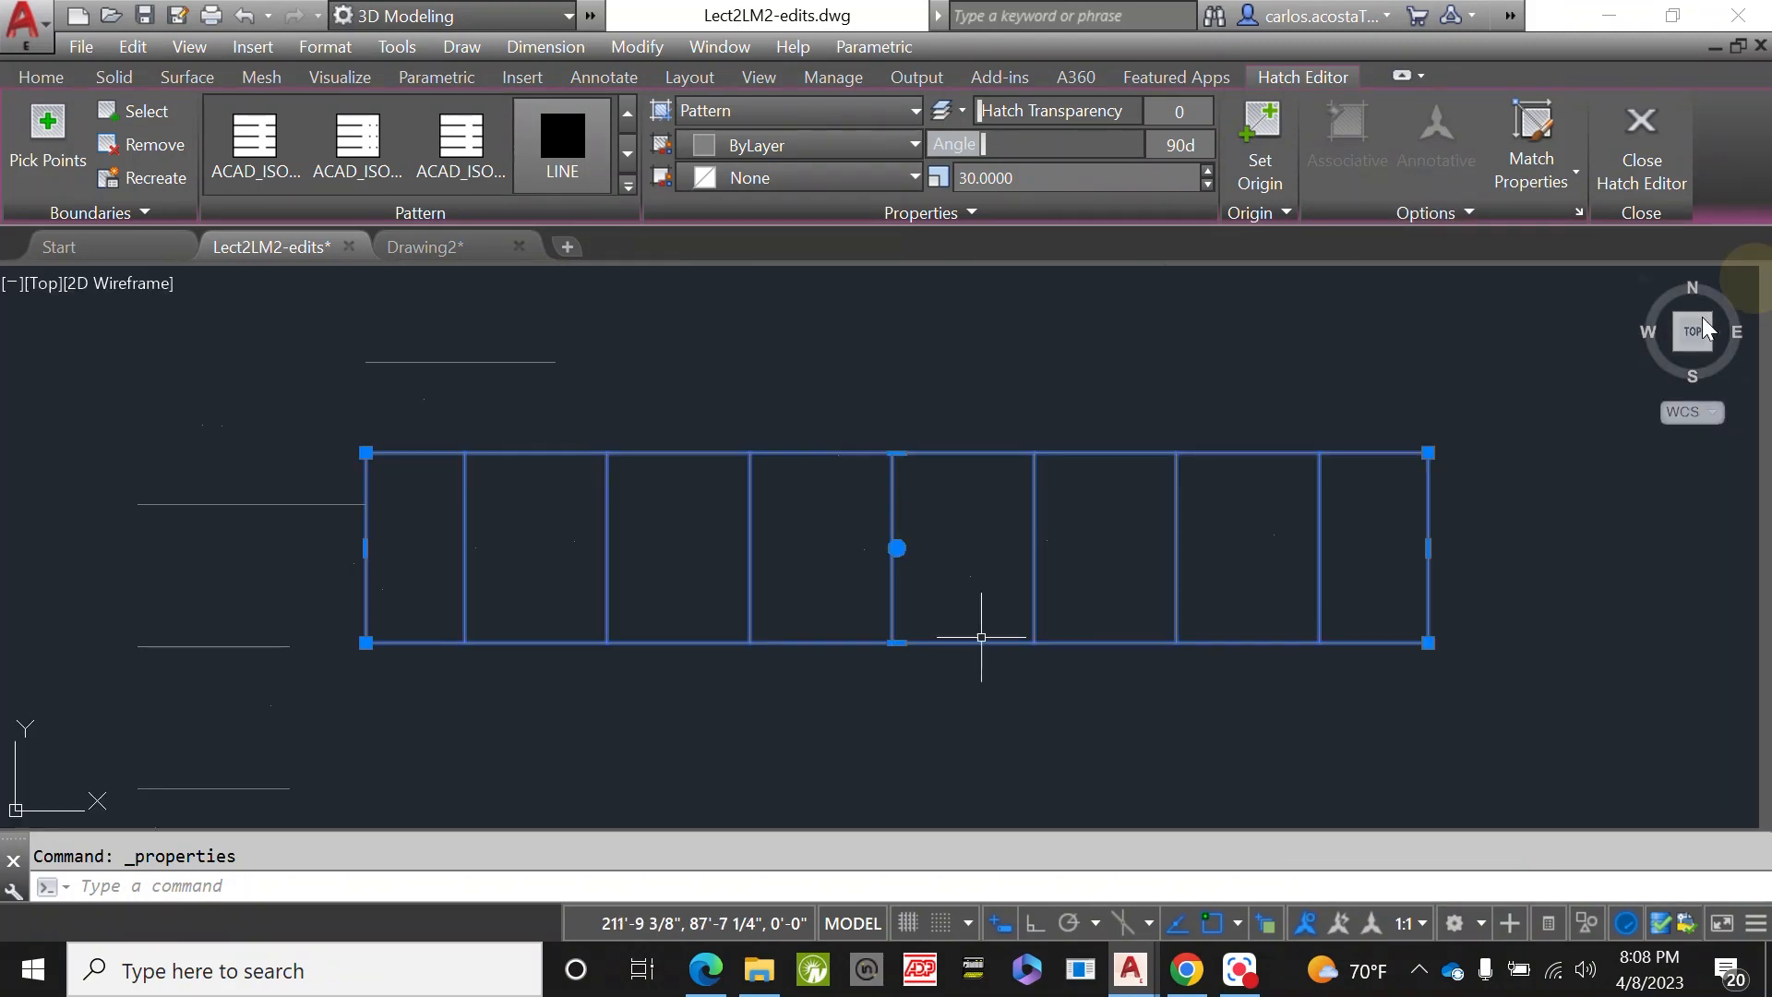
- Examine the wall hatches and the red fire protection equipment around the selected hatch, from close up to the whole plan
{"action": "scroll", "coordinate": [960, 545], "scroll_direction": "down", "scroll_amount": 3}
{"action": "scroll", "coordinate": [538, 364], "scroll_direction": "down", "scroll_amount": 2}
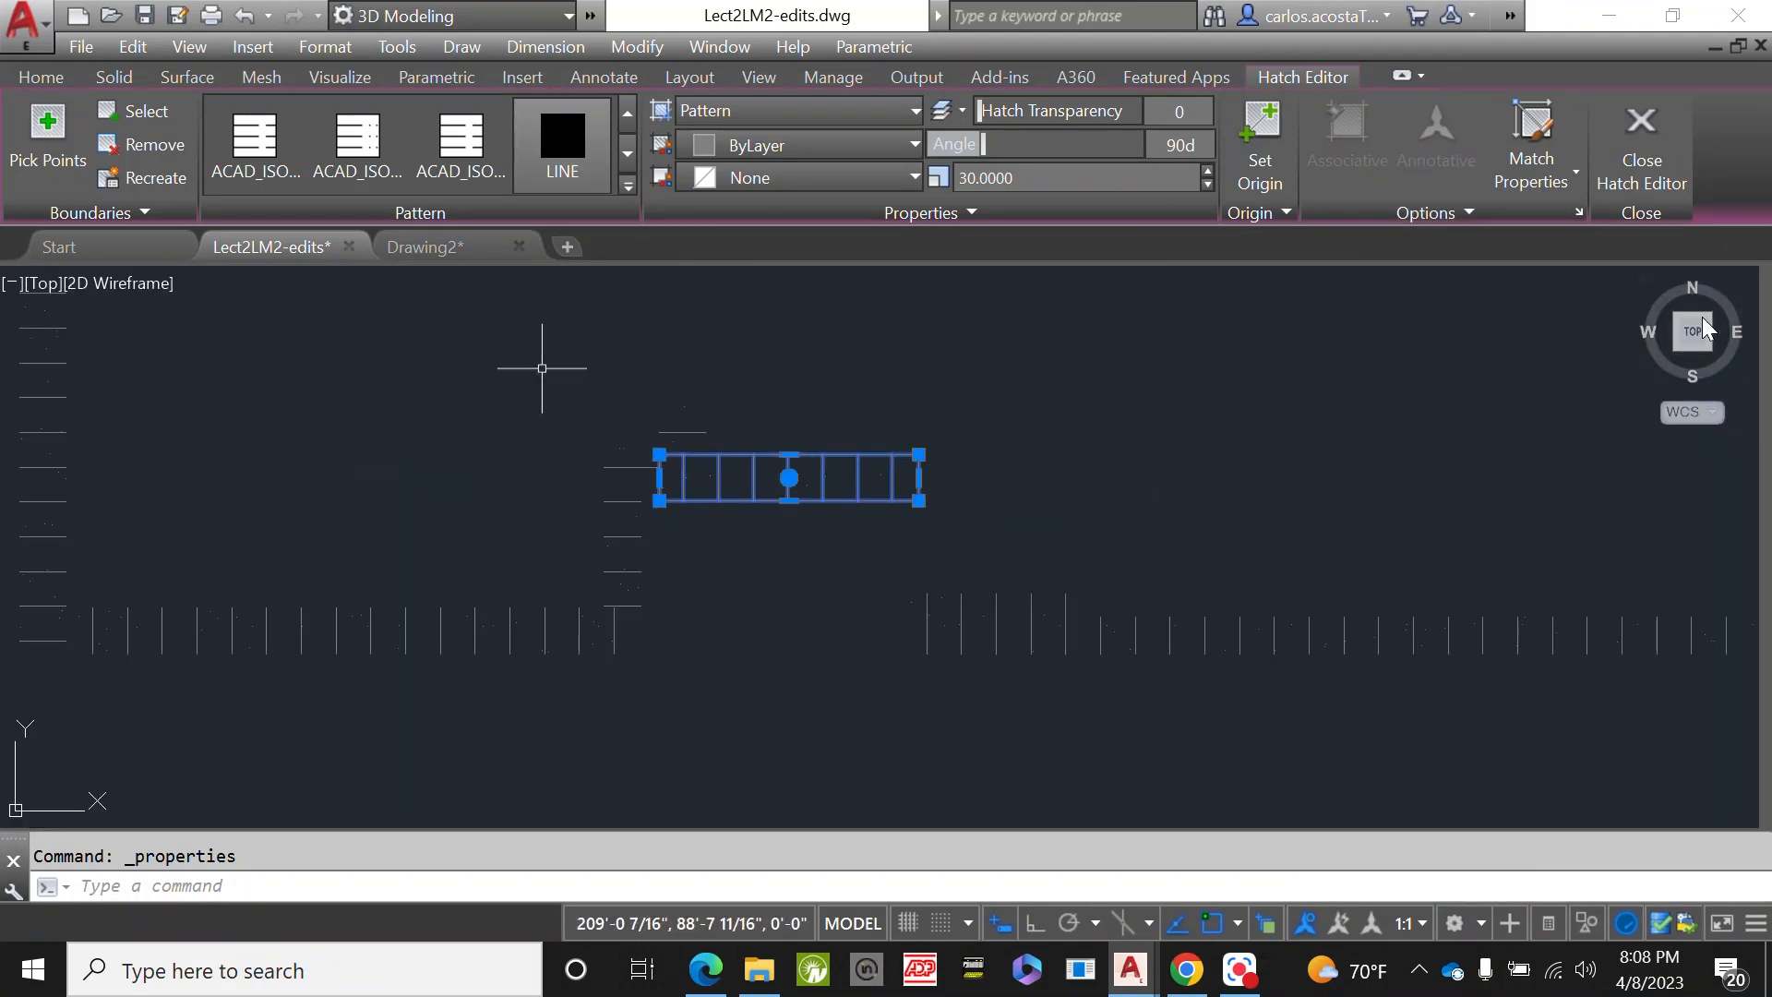
{"action": "scroll", "coordinate": [633, 621], "scroll_direction": "down", "scroll_amount": 2}
{"action": "scroll", "coordinate": [240, 557], "scroll_direction": "up", "scroll_amount": 4}
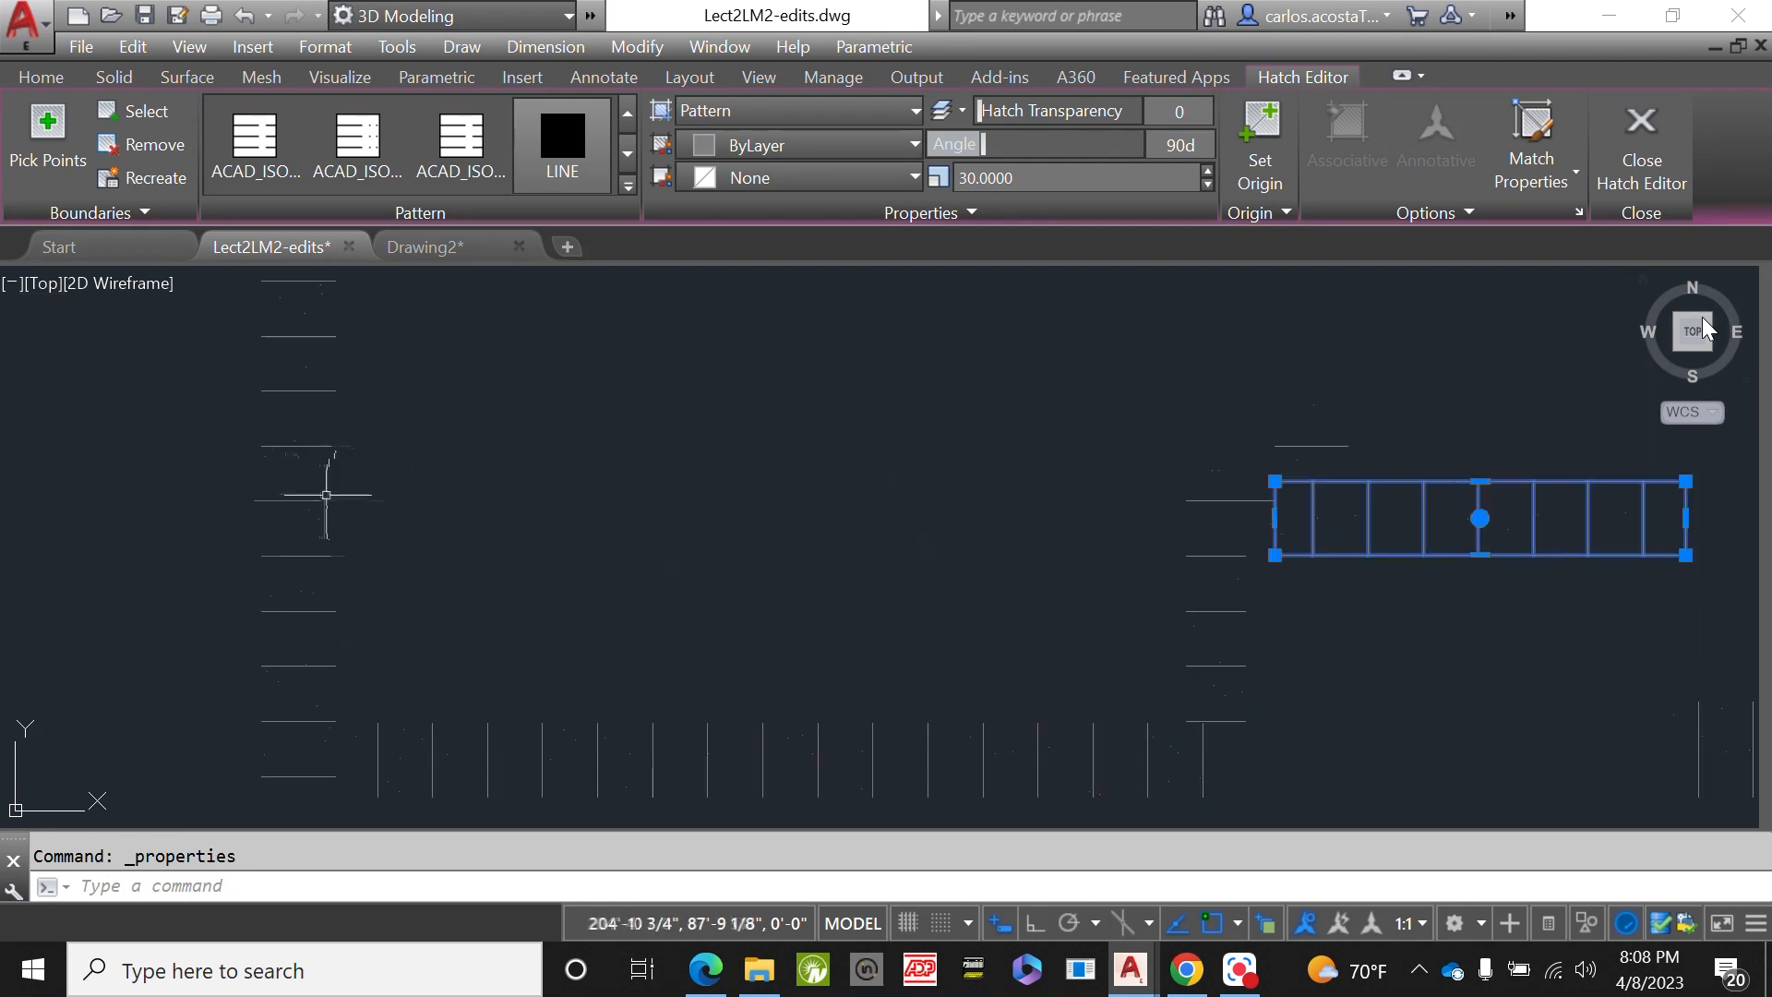
{"action": "scroll", "coordinate": [317, 475], "scroll_direction": "down", "scroll_amount": 6}
{"action": "scroll", "coordinate": [987, 588], "scroll_direction": "down", "scroll_amount": 2}
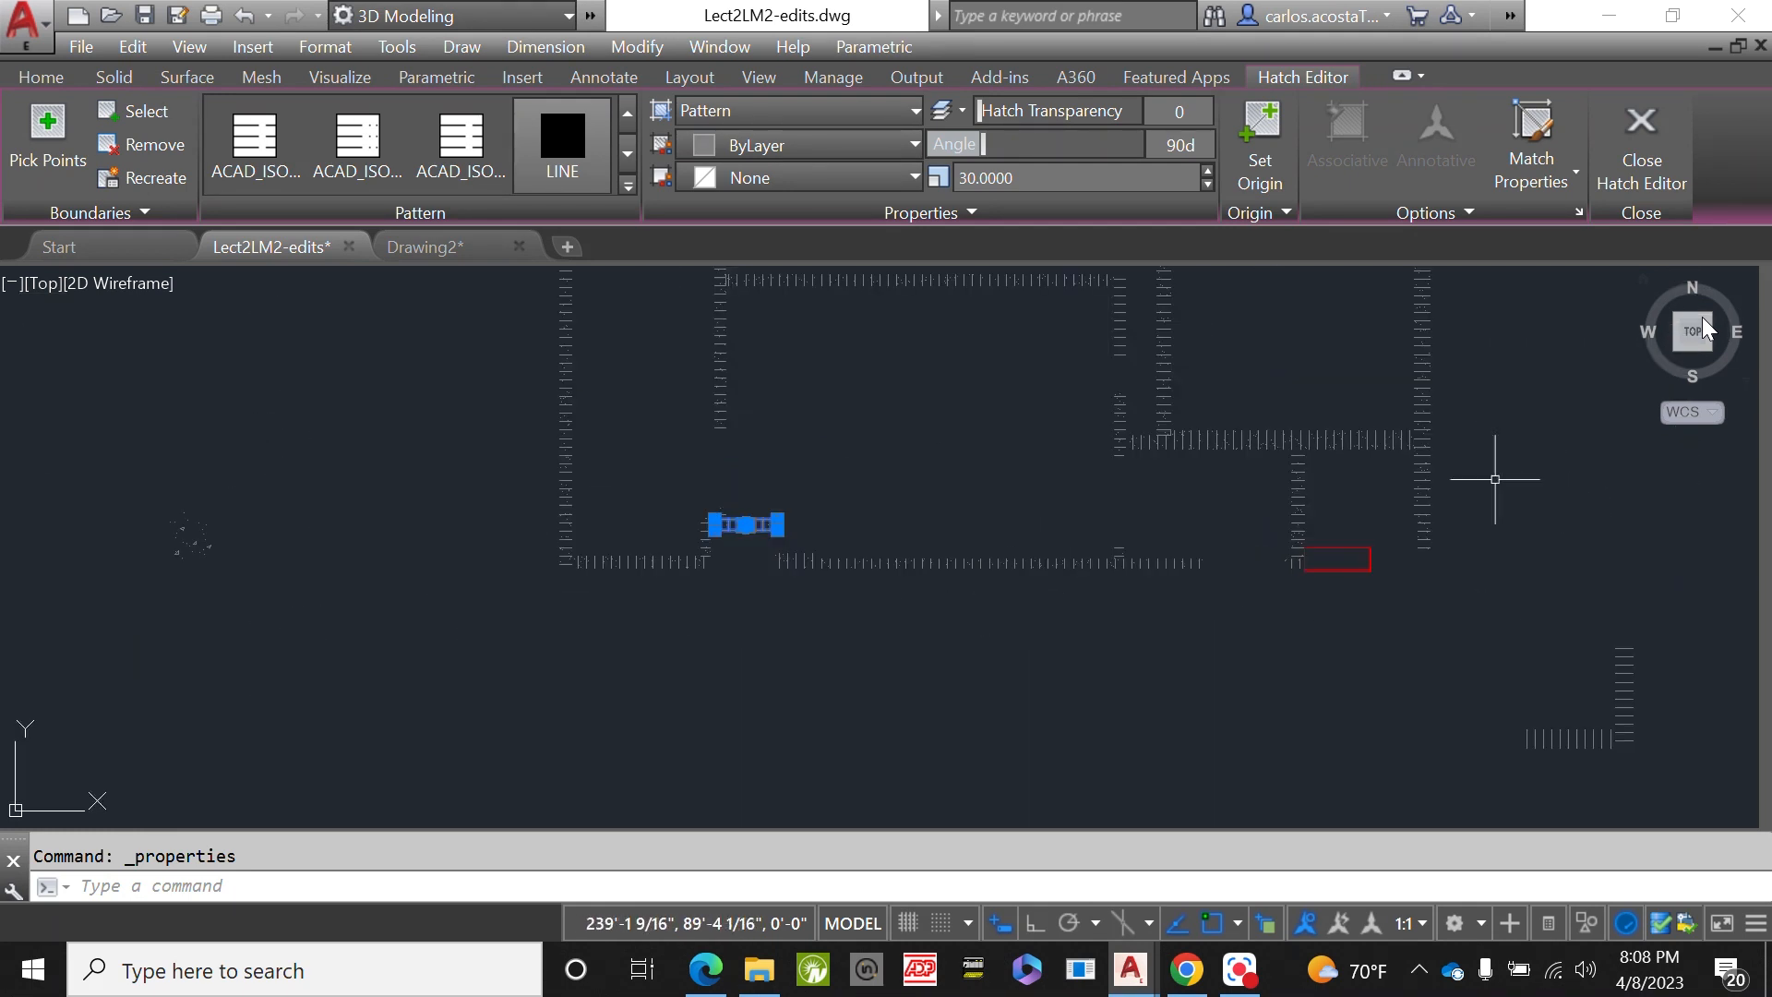
{"action": "scroll", "coordinate": [1385, 514], "scroll_direction": "up", "scroll_amount": 2}
{"action": "scroll", "coordinate": [1016, 724], "scroll_direction": "up", "scroll_amount": 2}
{"action": "scroll", "coordinate": [953, 694], "scroll_direction": "up", "scroll_amount": 2}
{"action": "scroll", "coordinate": [951, 701], "scroll_direction": "down", "scroll_amount": 2}
{"action": "scroll", "coordinate": [951, 700], "scroll_direction": "down", "scroll_amount": 3}
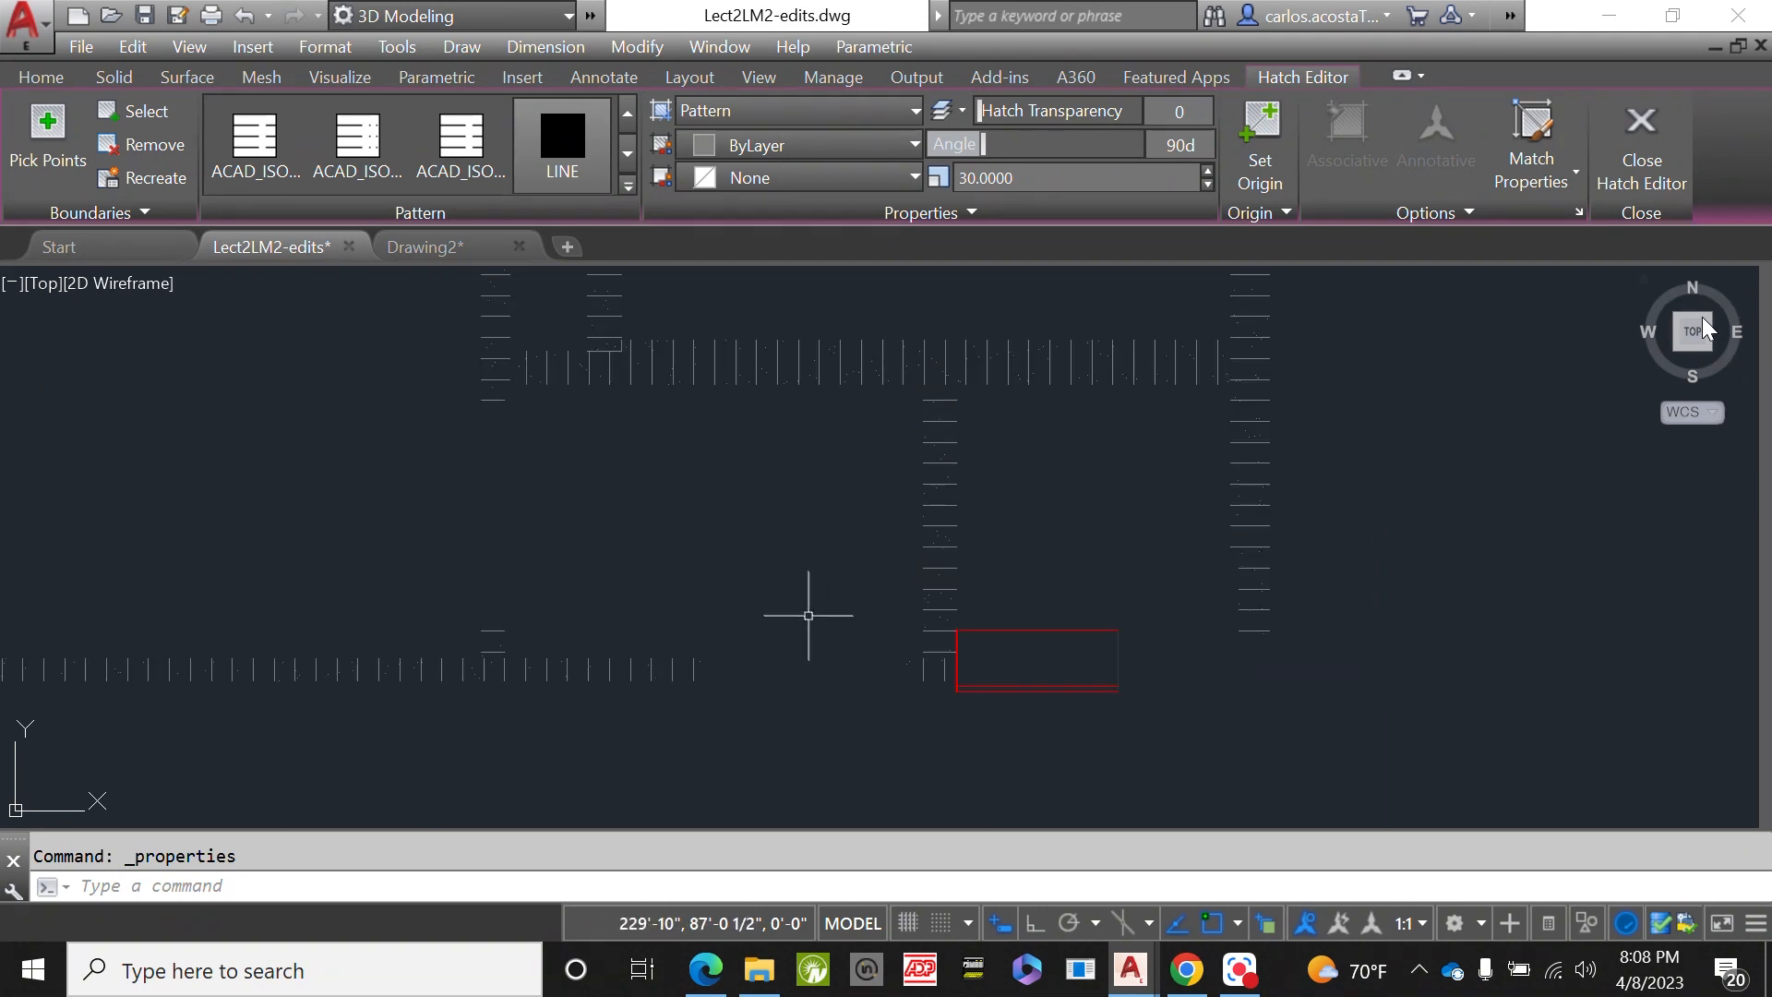
{"action": "scroll", "coordinate": [812, 615], "scroll_direction": "down", "scroll_amount": 3}
{"action": "scroll", "coordinate": [1000, 594], "scroll_direction": "down", "scroll_amount": 5}
{"action": "scroll", "coordinate": [415, 522], "scroll_direction": "up", "scroll_amount": 5}
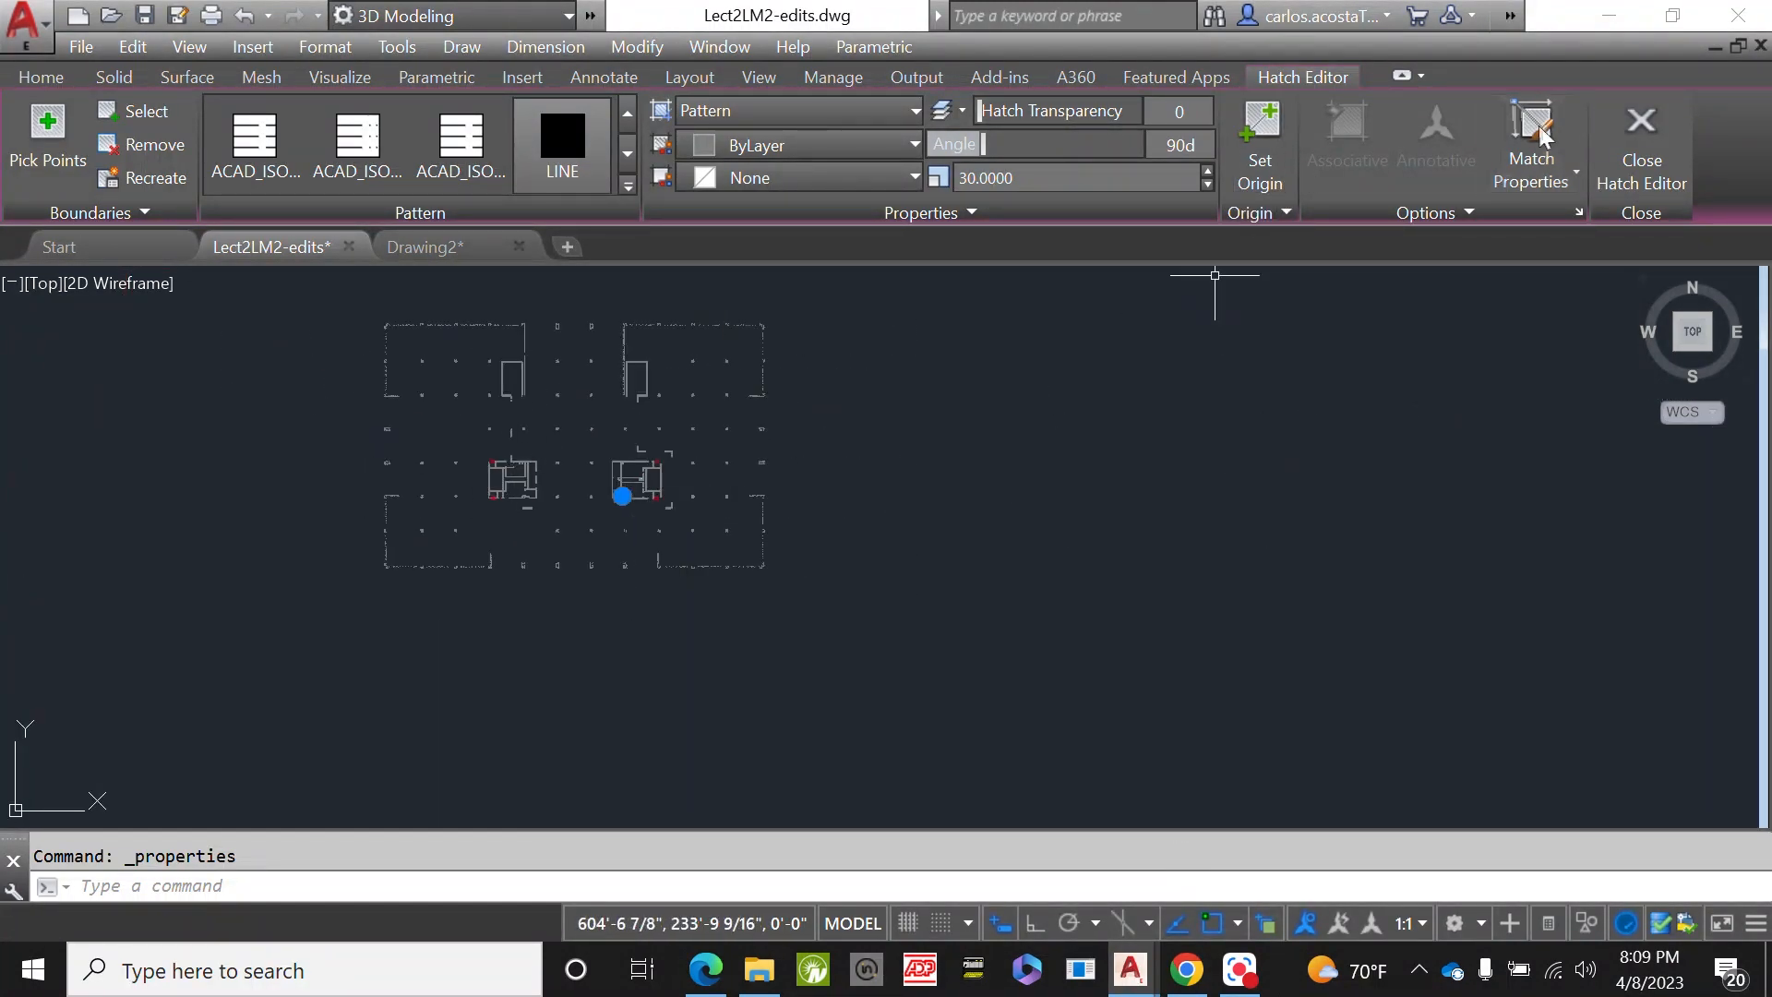
- Turn off the A-WALL-PATT layer, turn on the A-WALL layer, and close the Layer Properties Manager
{"action": "left_click", "coordinate": [41, 76]}
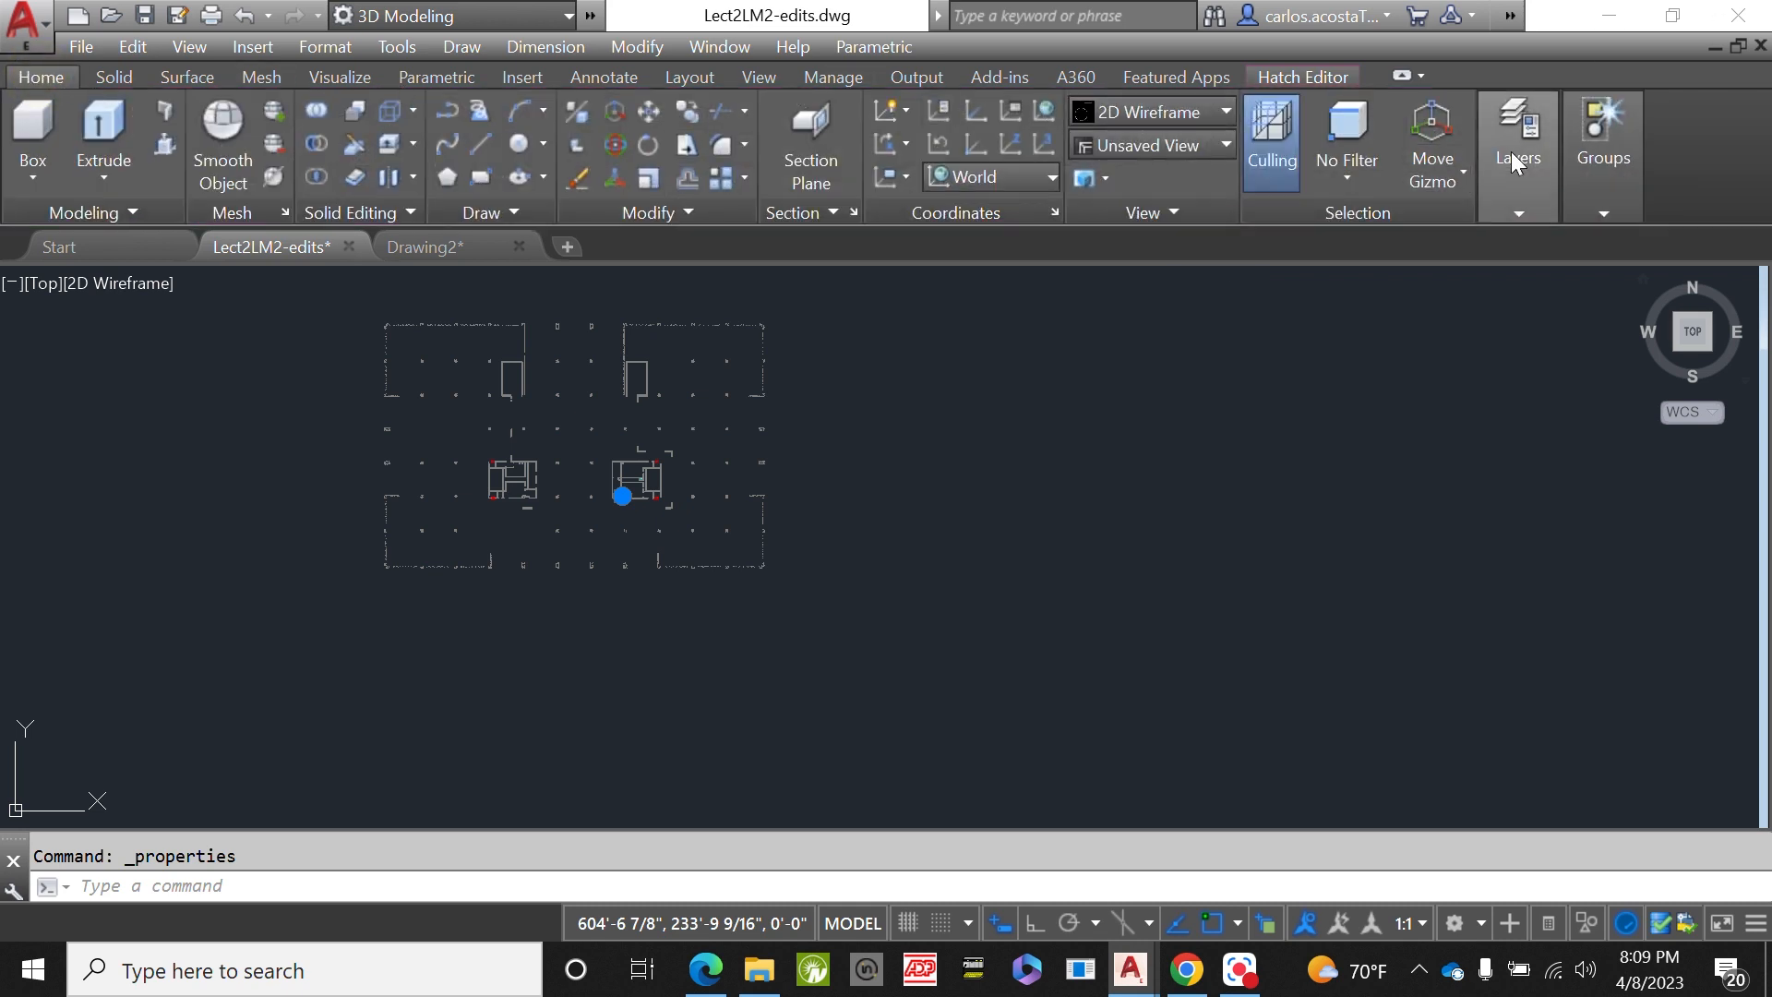
{"action": "left_click", "coordinate": [1507, 189]}
{"action": "left_click", "coordinate": [1406, 300]}
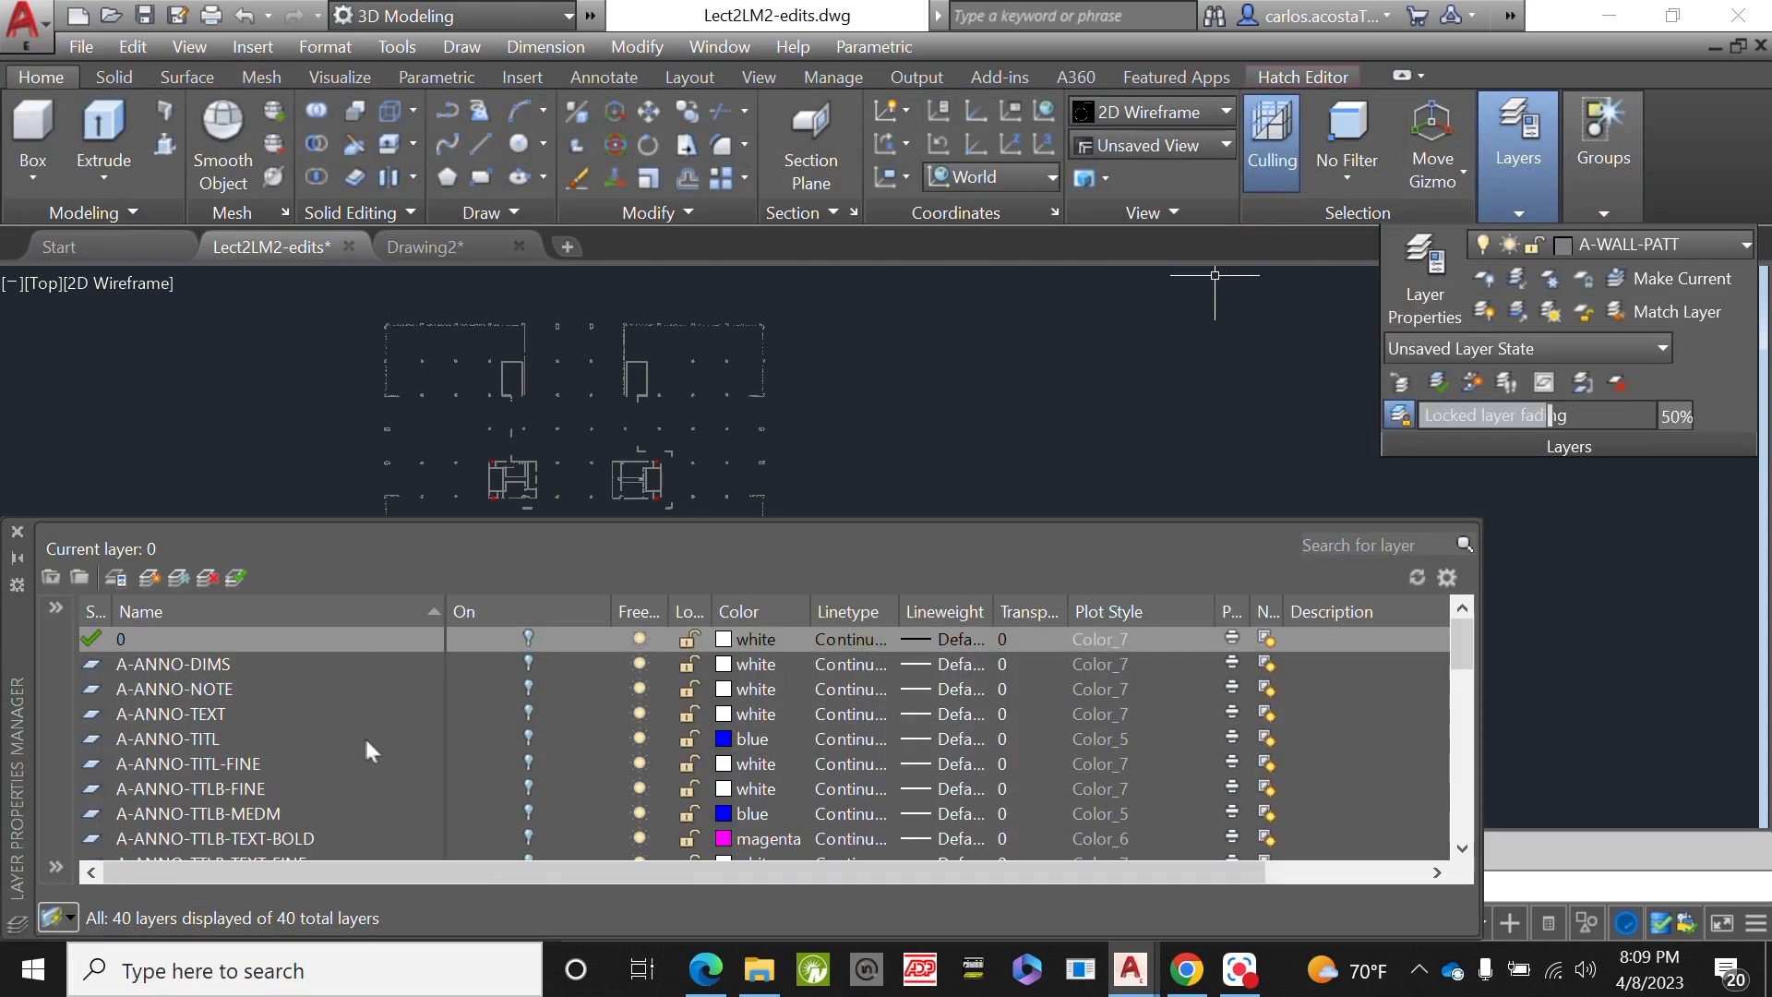
{"action": "scroll", "coordinate": [743, 755], "scroll_direction": "down", "scroll_amount": 10}
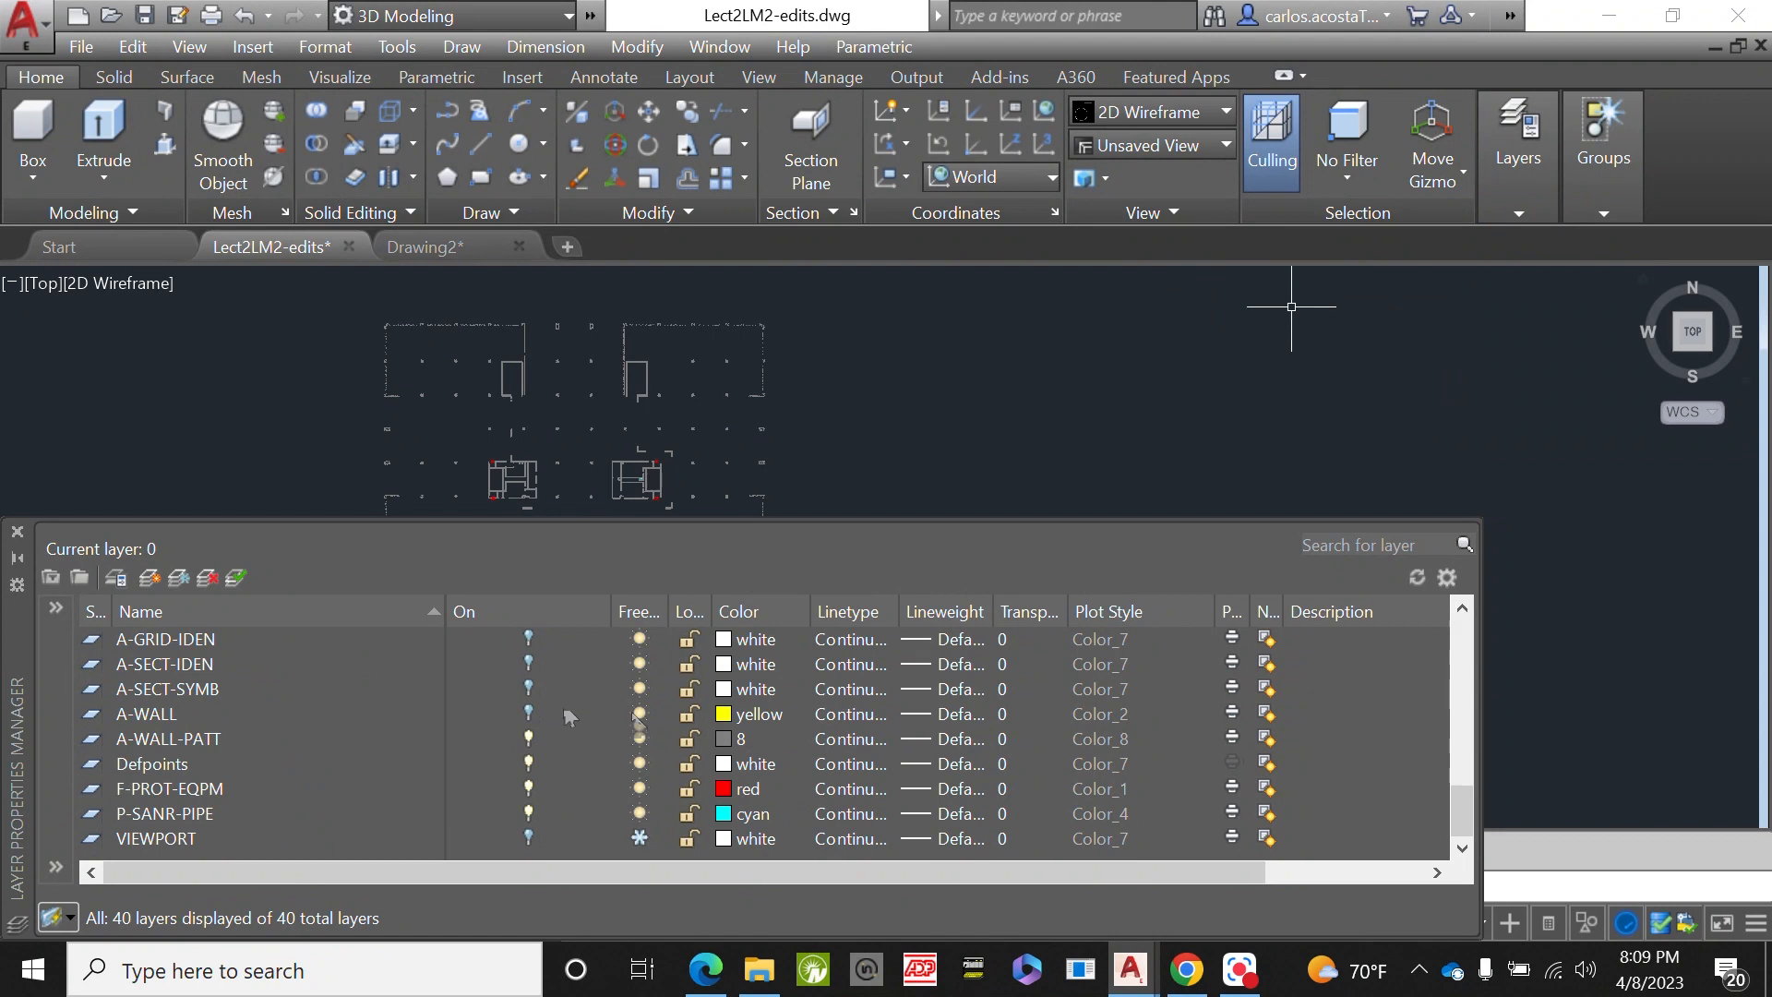
{"action": "left_click", "coordinate": [529, 738]}
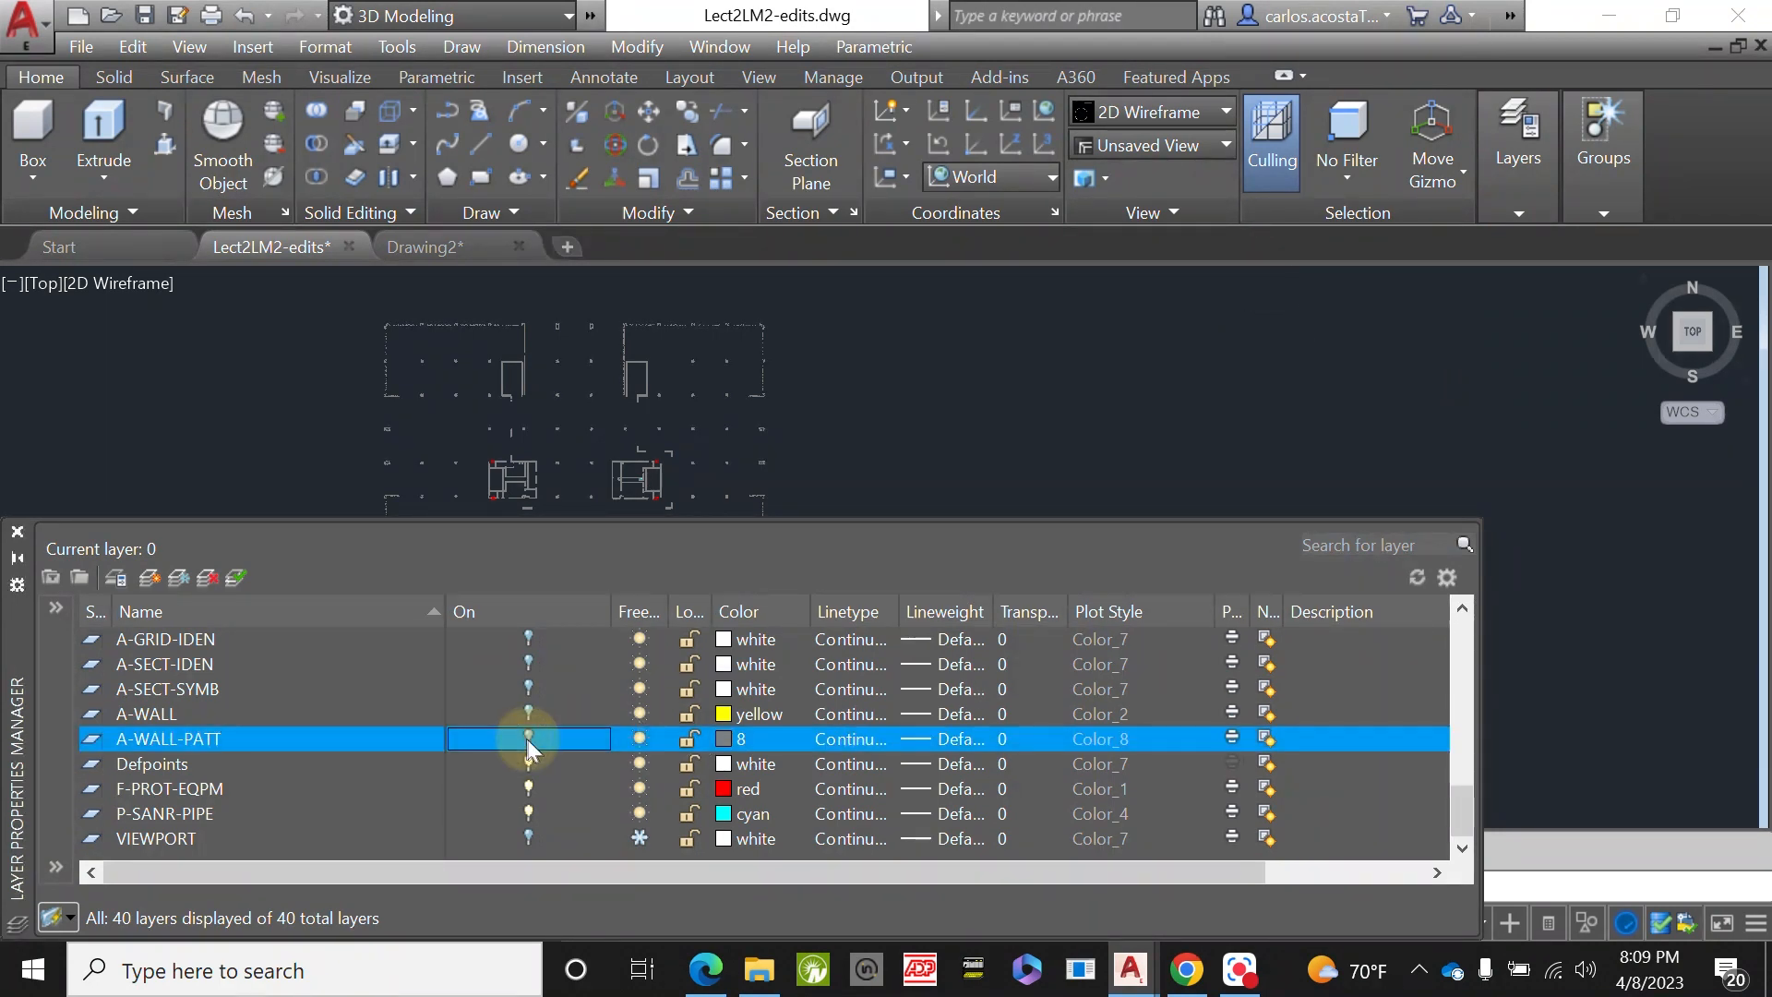
{"action": "left_click", "coordinate": [529, 712]}
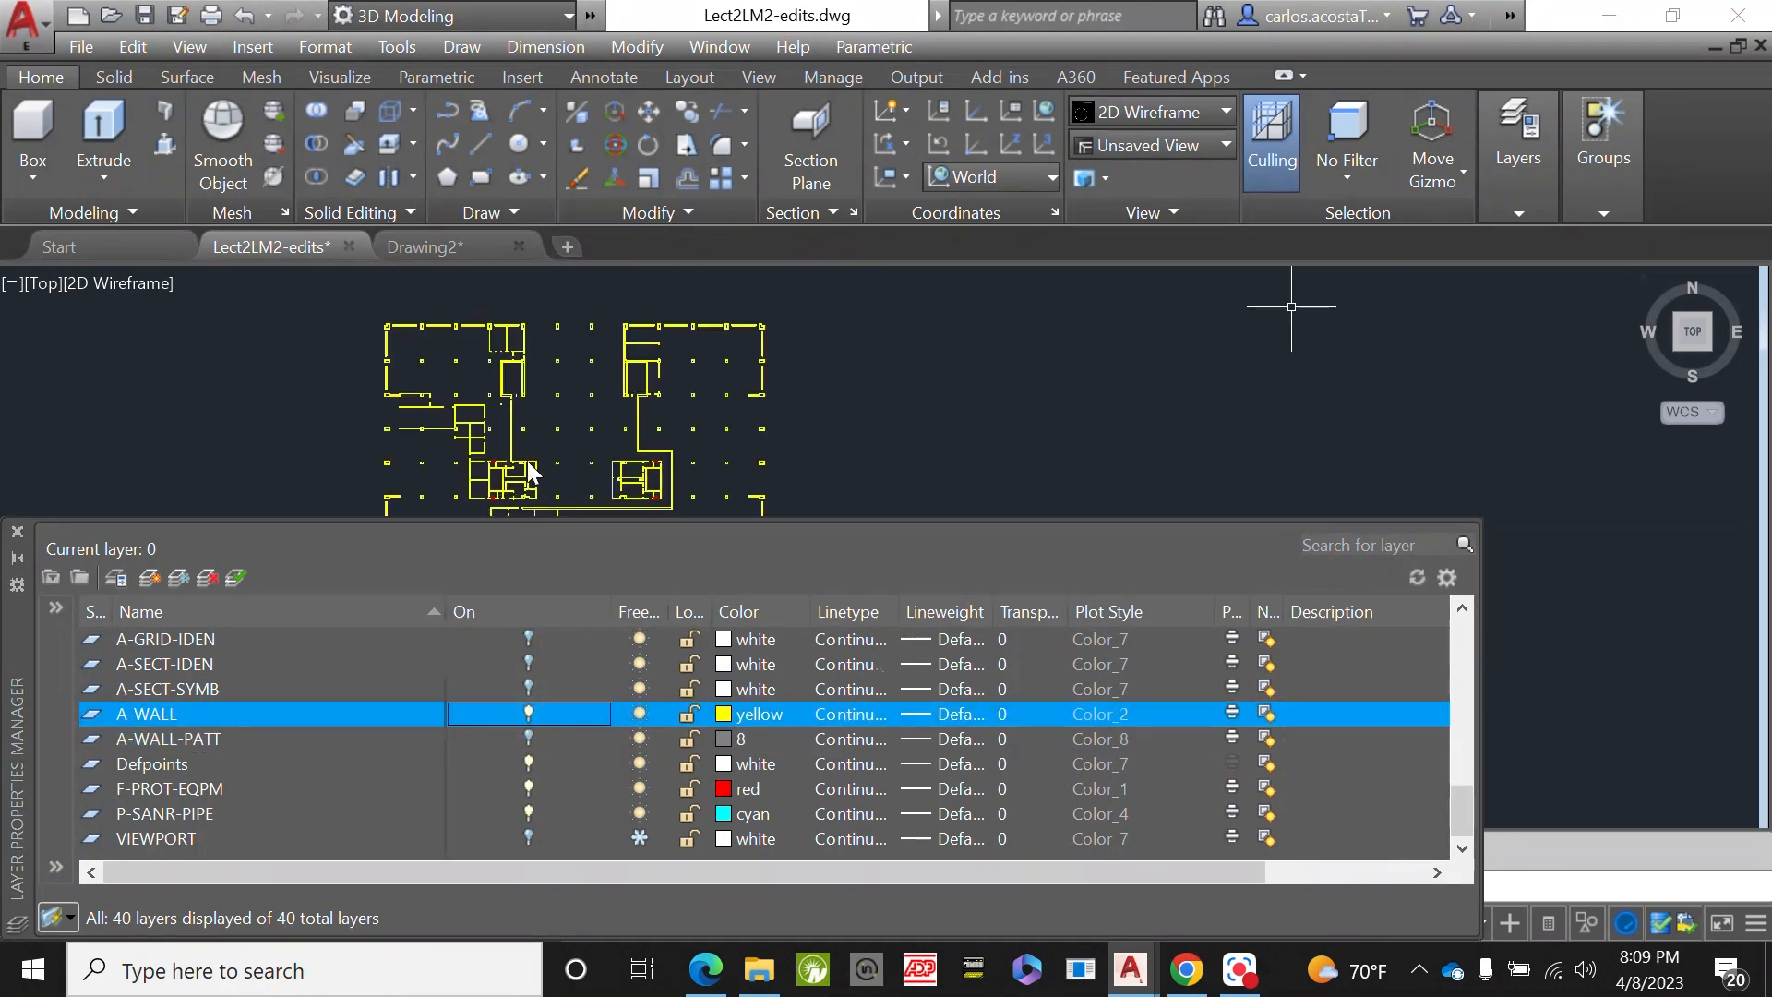
{"action": "scroll", "coordinate": [528, 461], "scroll_direction": "up", "scroll_amount": 8}
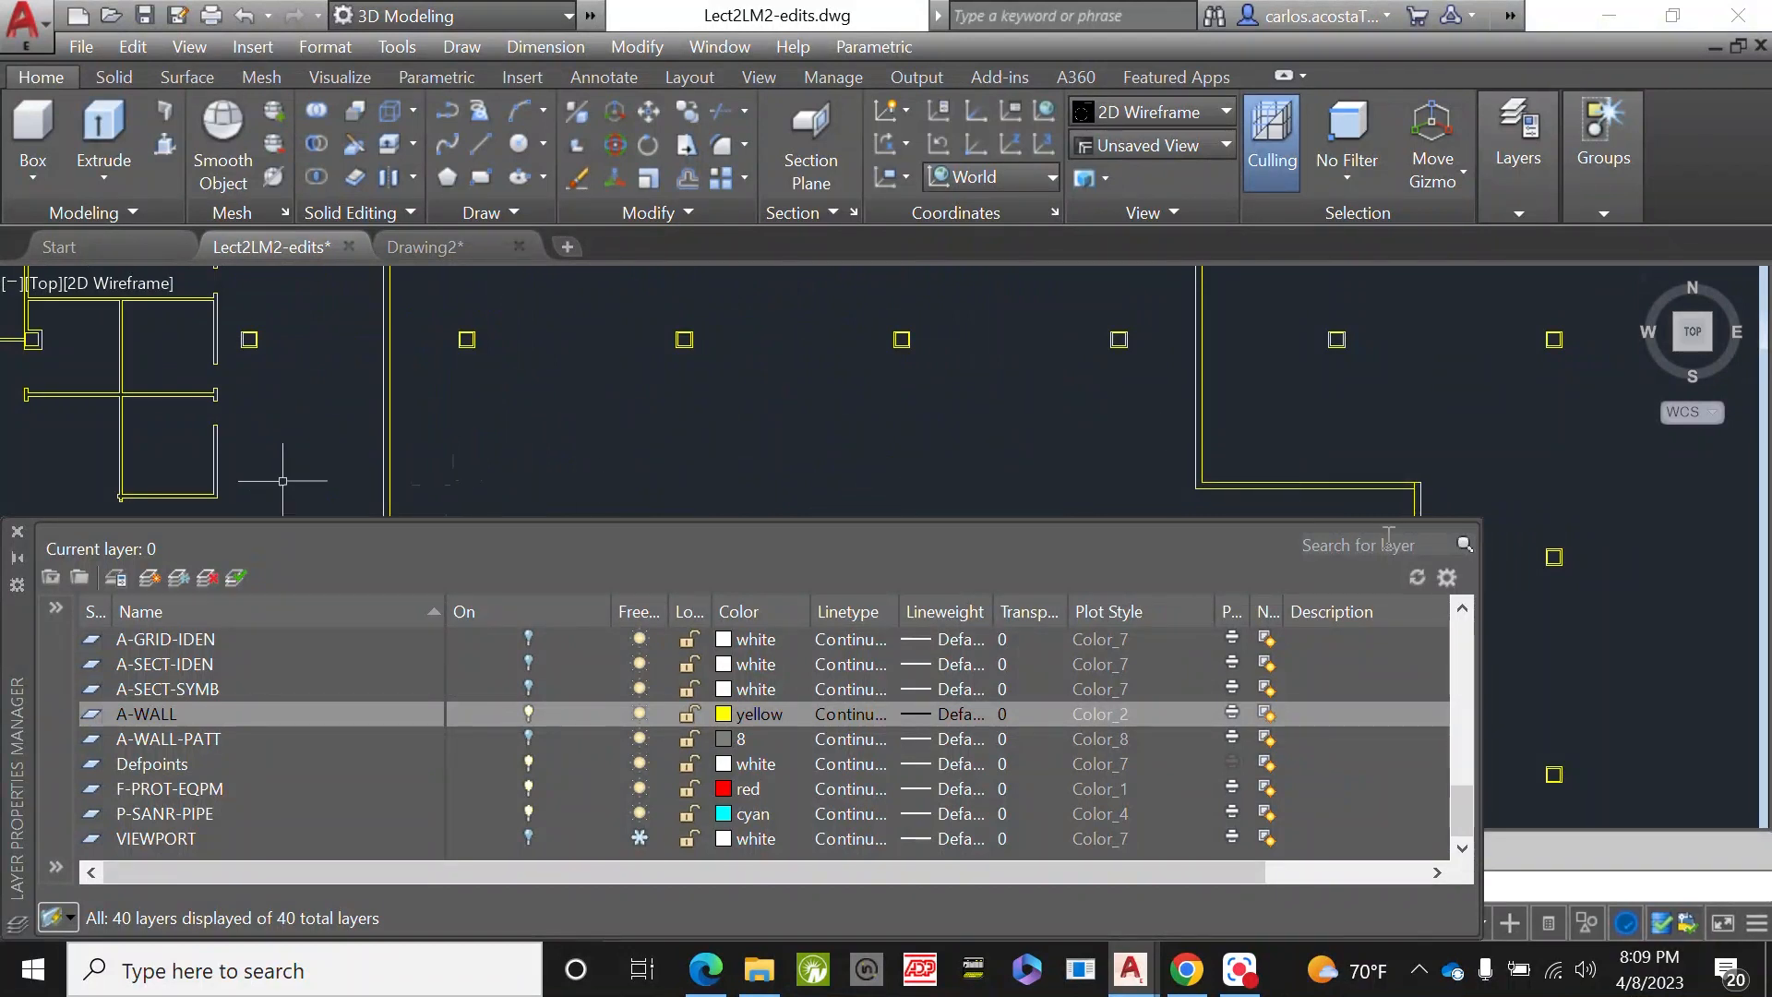
{"action": "left_click", "coordinate": [16, 531]}
- Examine the yellow wall outlines and columns of the A-WALL layer up close across the floor plan
{"action": "scroll", "coordinate": [712, 545], "scroll_direction": "up", "scroll_amount": 7}
{"action": "scroll", "coordinate": [861, 424], "scroll_direction": "down", "scroll_amount": 5}
{"action": "scroll", "coordinate": [647, 462], "scroll_direction": "down", "scroll_amount": 8}
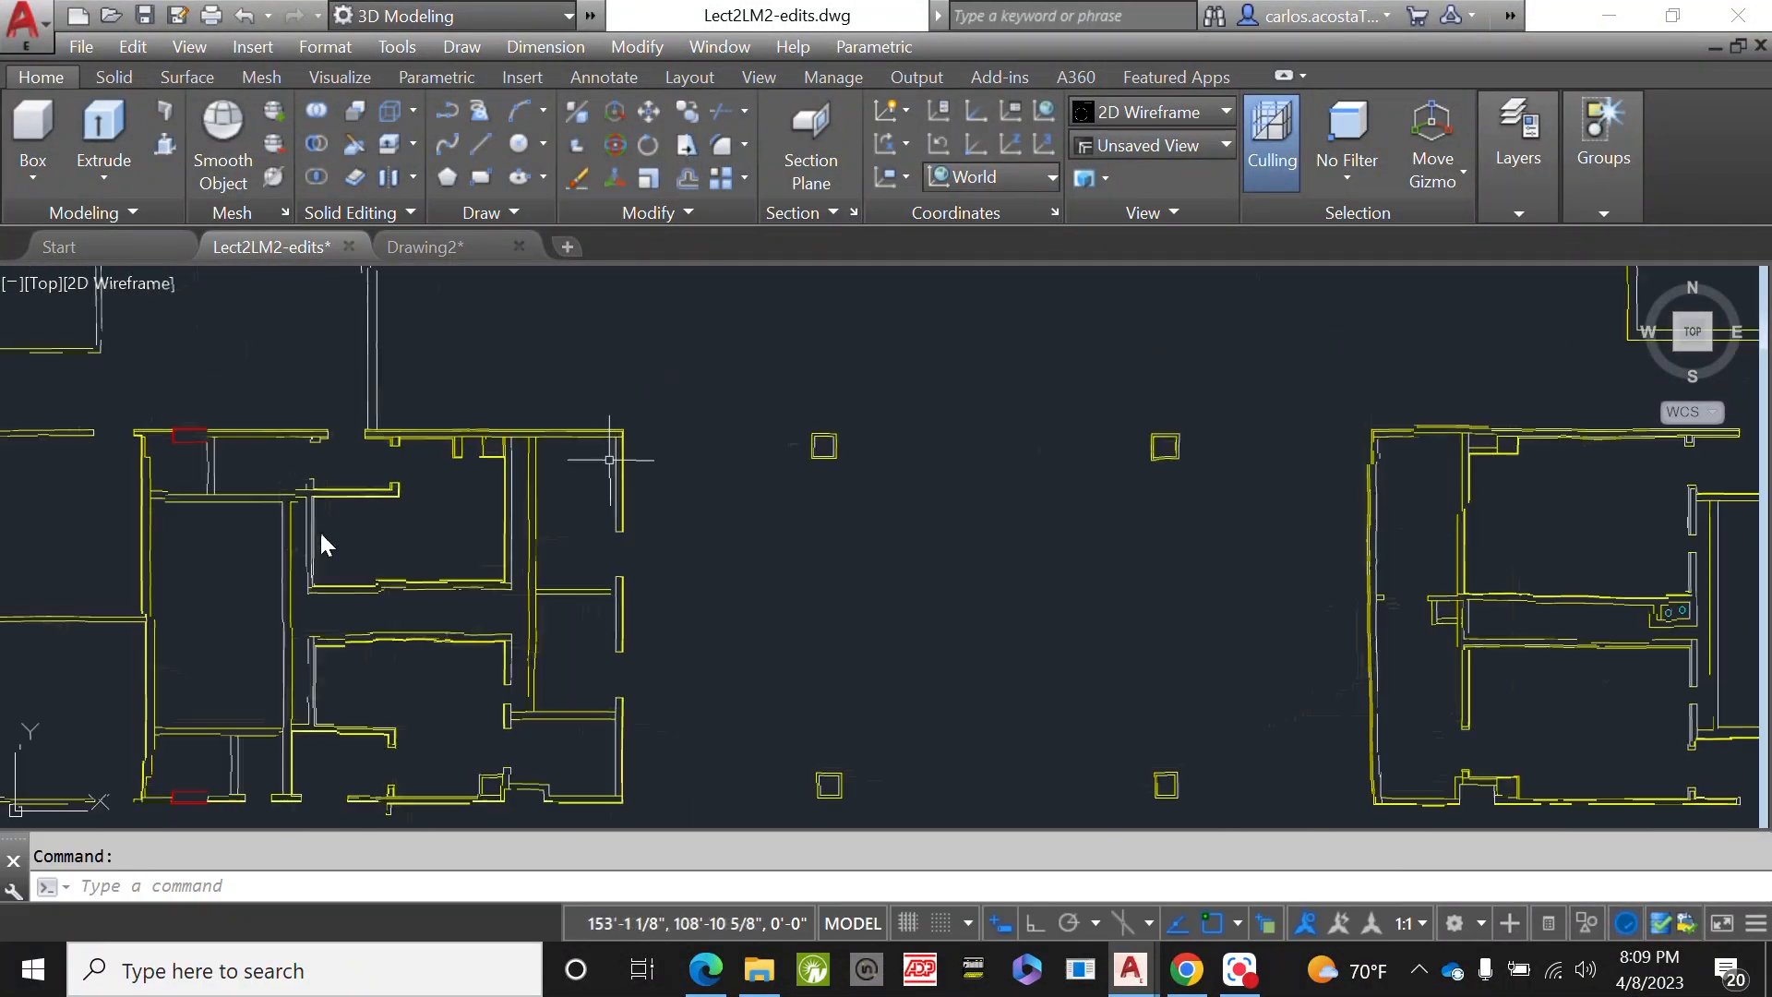
{"action": "scroll", "coordinate": [376, 559], "scroll_direction": "up", "scroll_amount": 5}
{"action": "scroll", "coordinate": [376, 559], "scroll_direction": "up", "scroll_amount": 4}
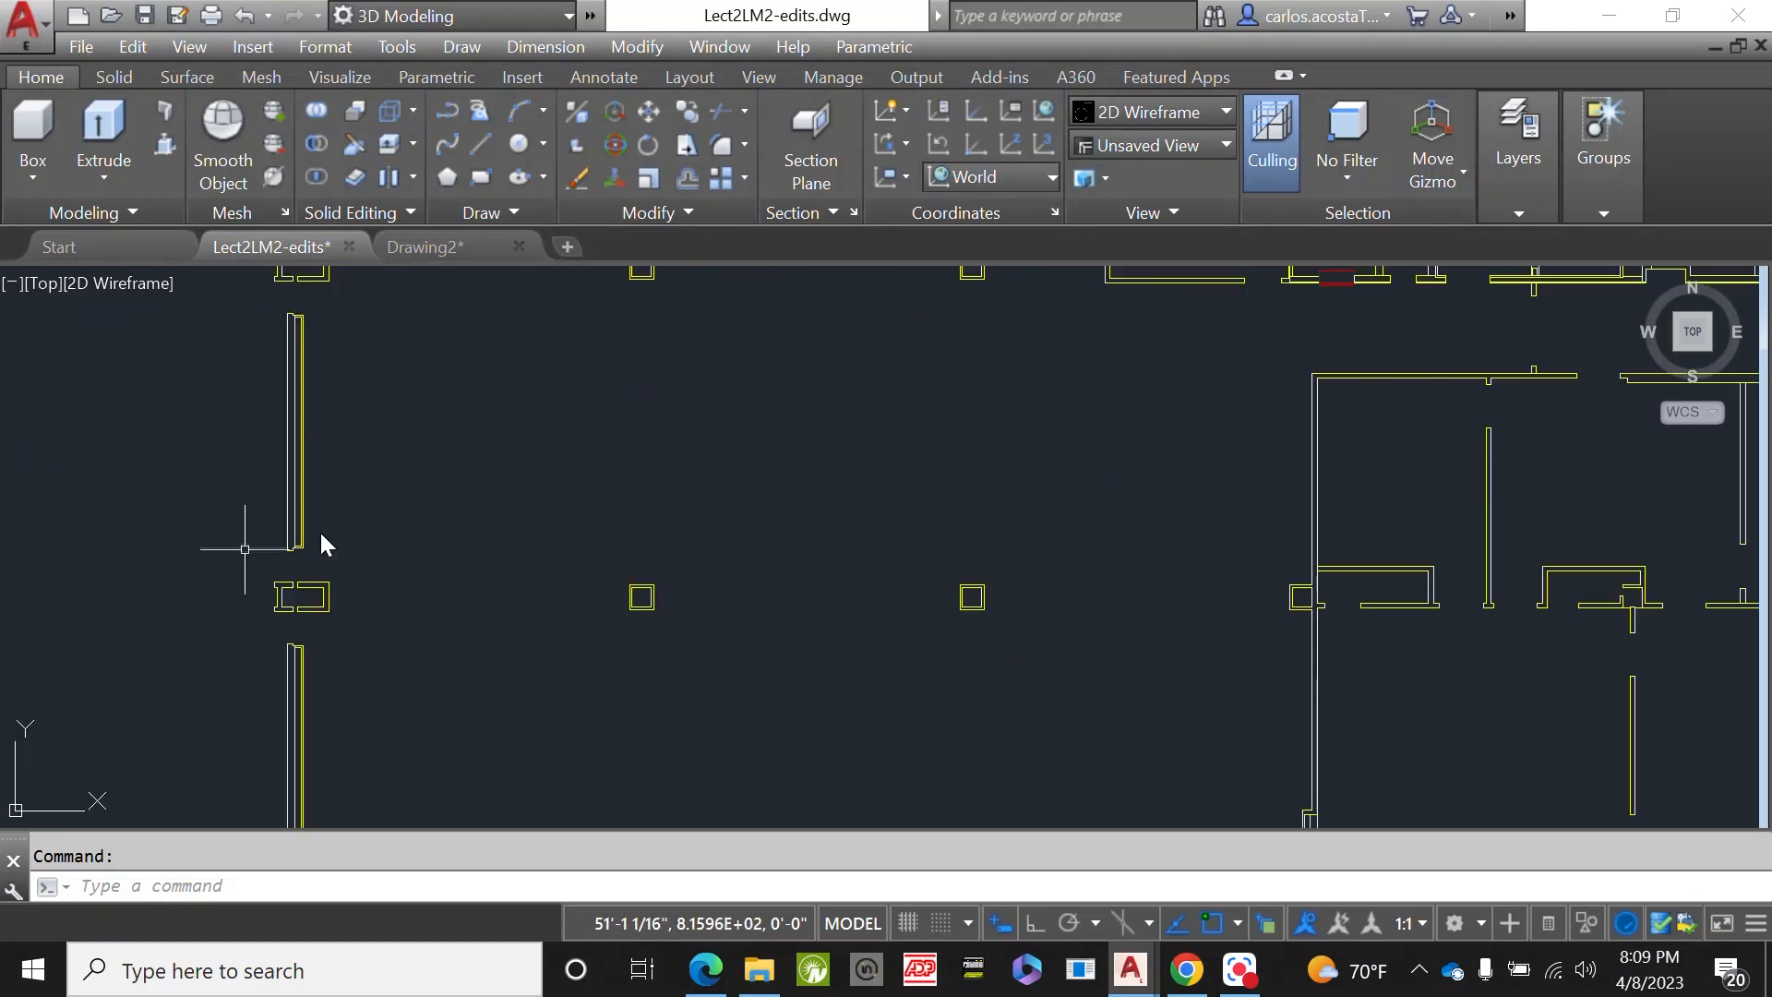
{"action": "scroll", "coordinate": [263, 526], "scroll_direction": "up", "scroll_amount": 5}
{"action": "scroll", "coordinate": [275, 510], "scroll_direction": "down", "scroll_amount": 6}
{"action": "scroll", "coordinate": [281, 482], "scroll_direction": "down", "scroll_amount": 6}
{"action": "scroll", "coordinate": [513, 666], "scroll_direction": "up", "scroll_amount": 10}
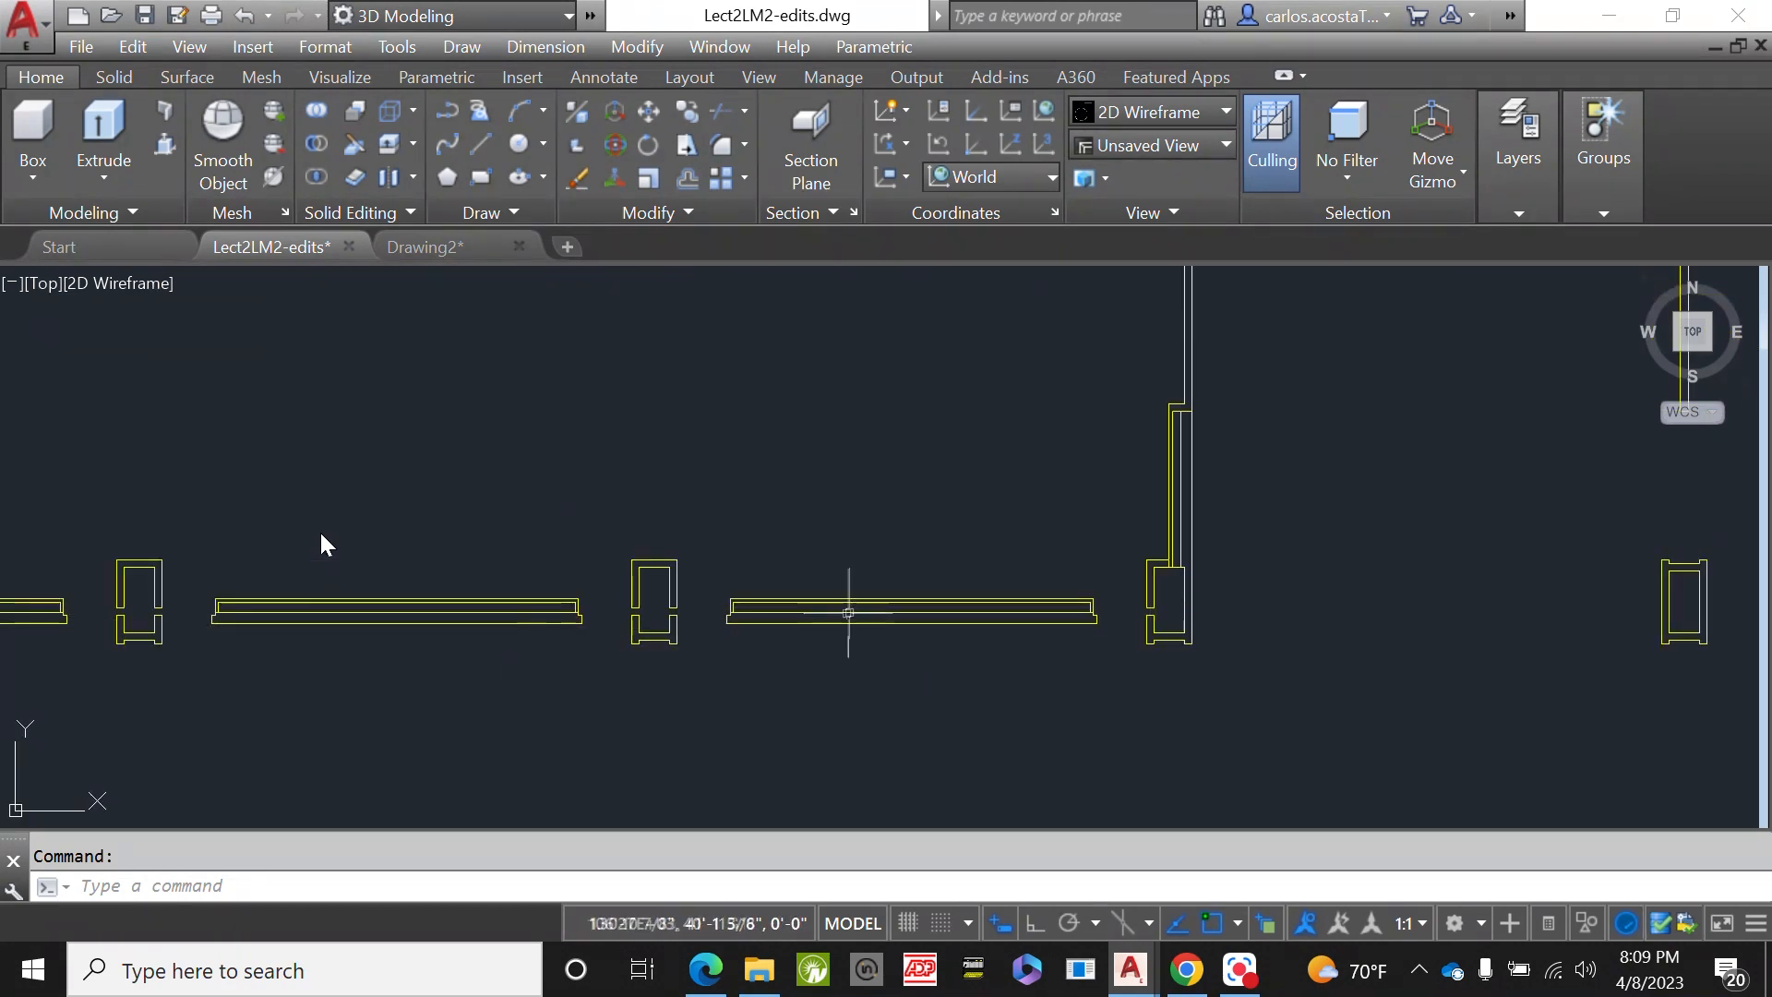
- In Drawing2, create a new layer named BaseDWG in the Layer Properties Manager
{"action": "left_click", "coordinate": [465, 251]}
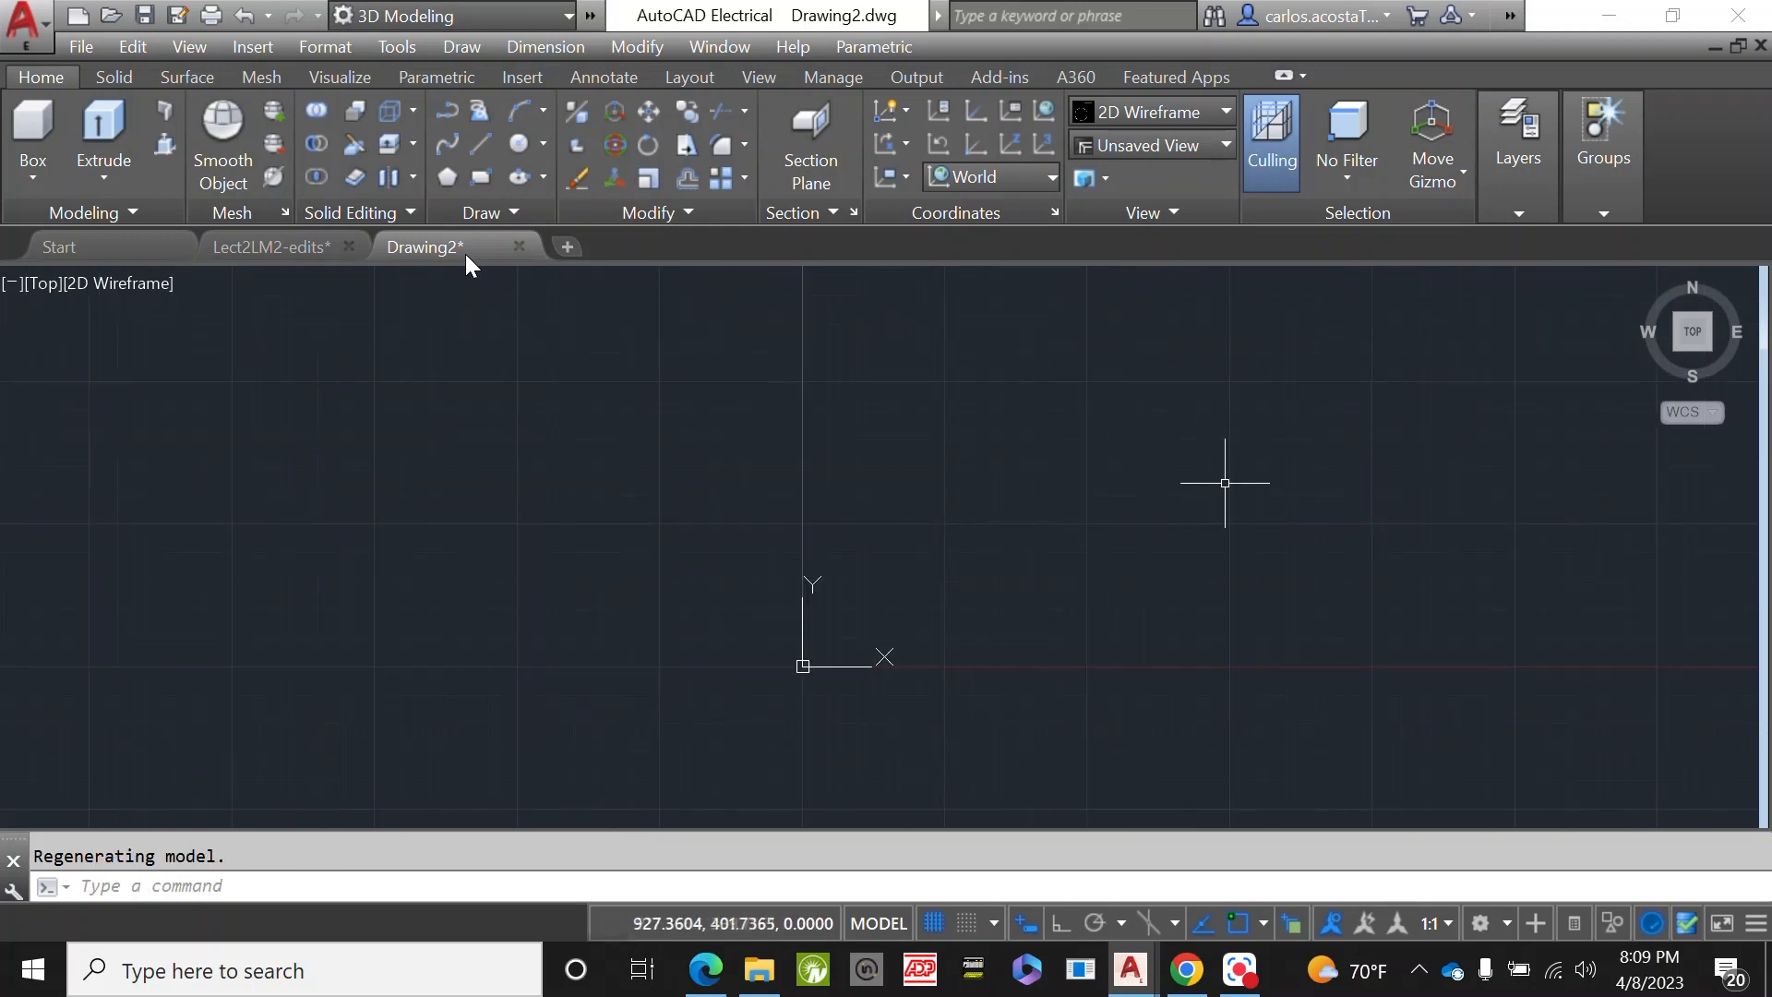
{"action": "left_click", "coordinate": [1528, 136]}
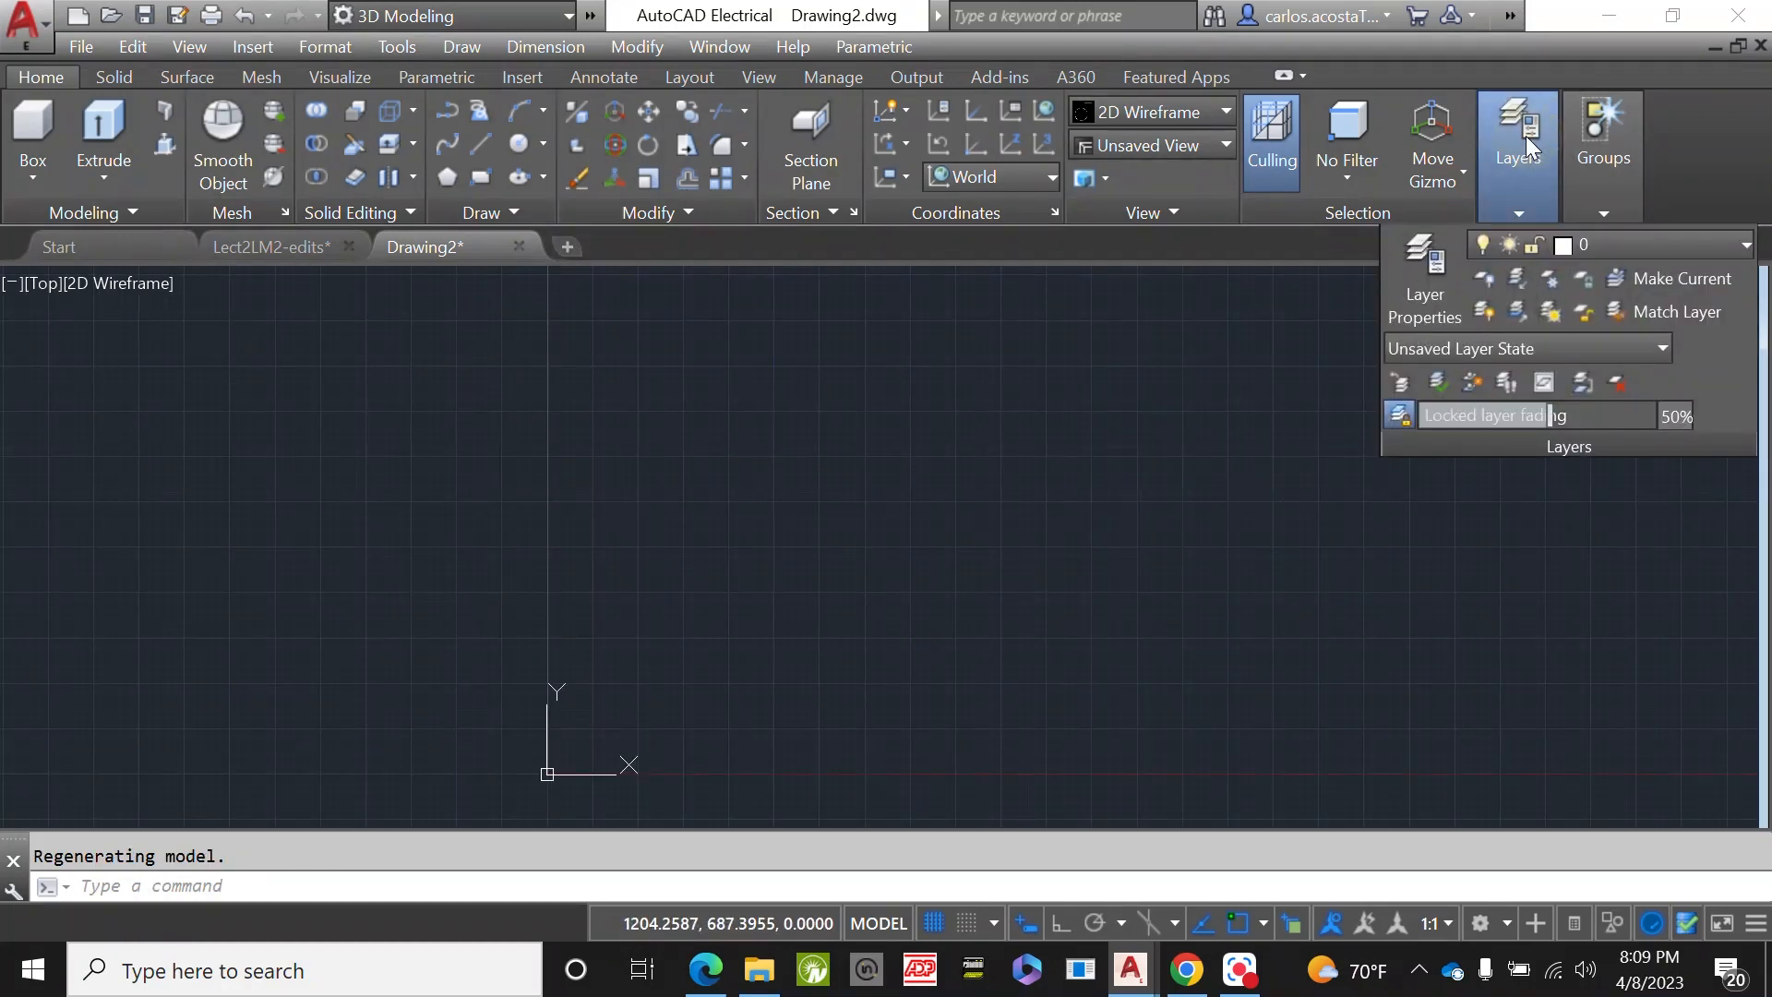
{"action": "left_click", "coordinate": [1421, 268]}
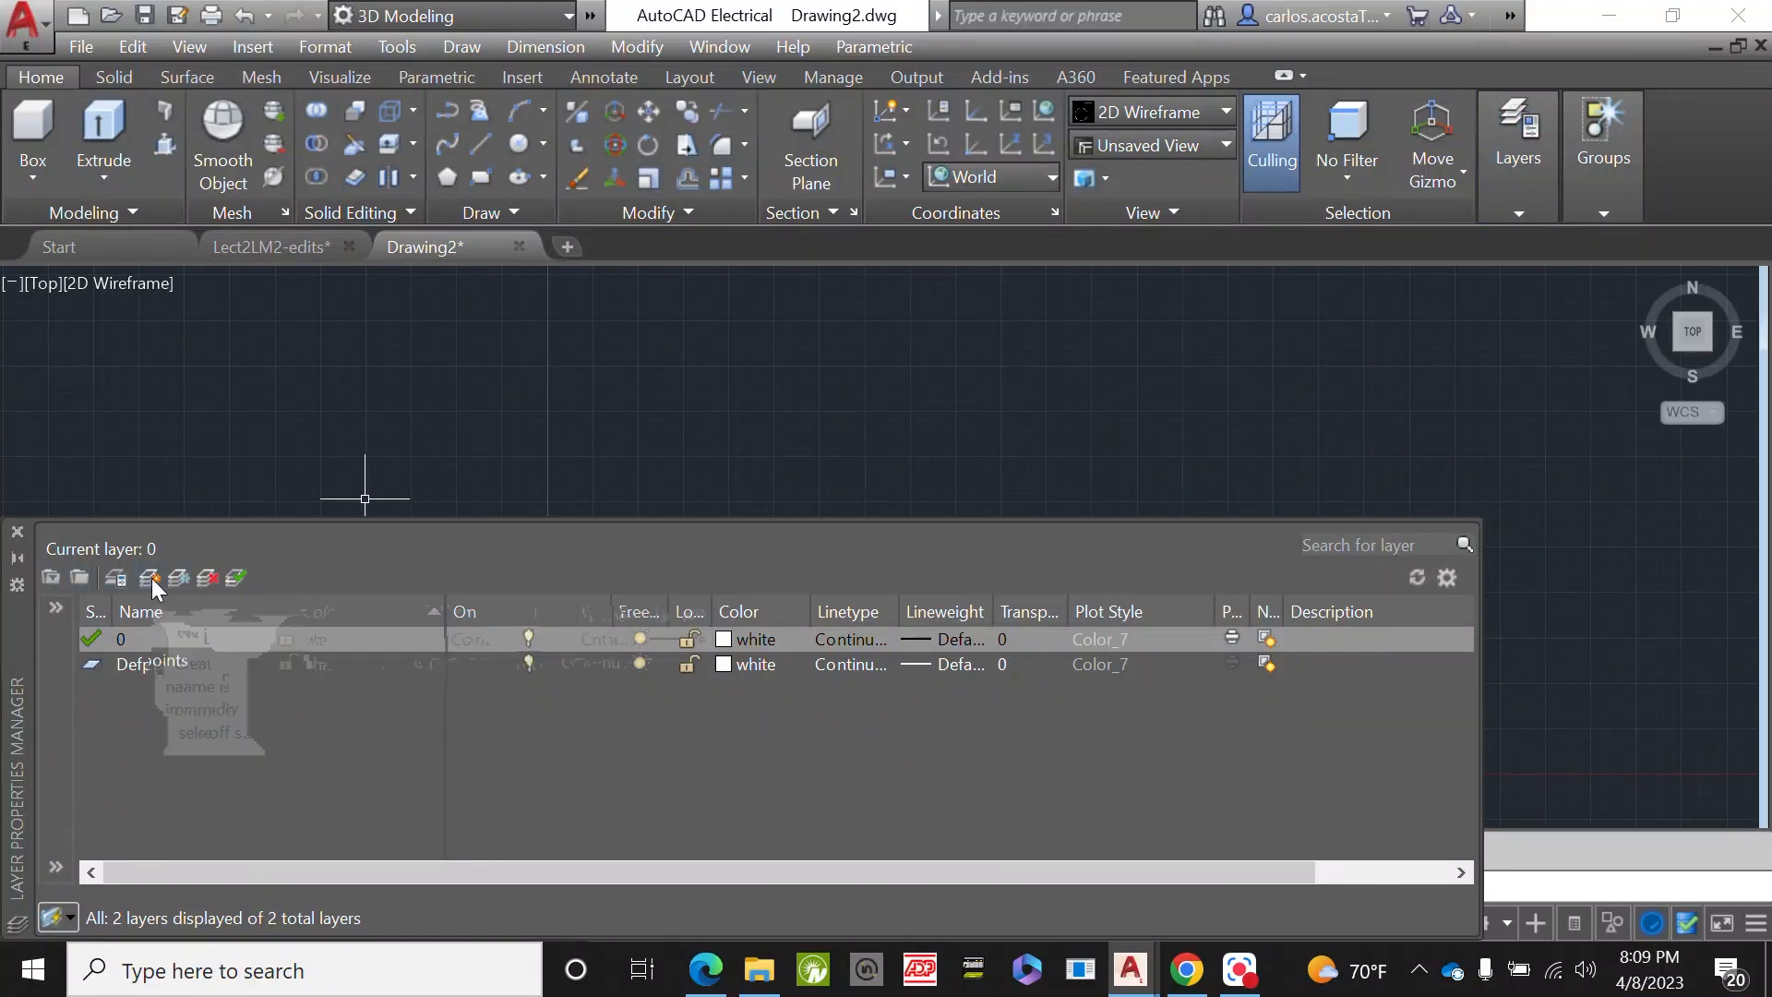
{"action": "left_click", "coordinate": [152, 578]}
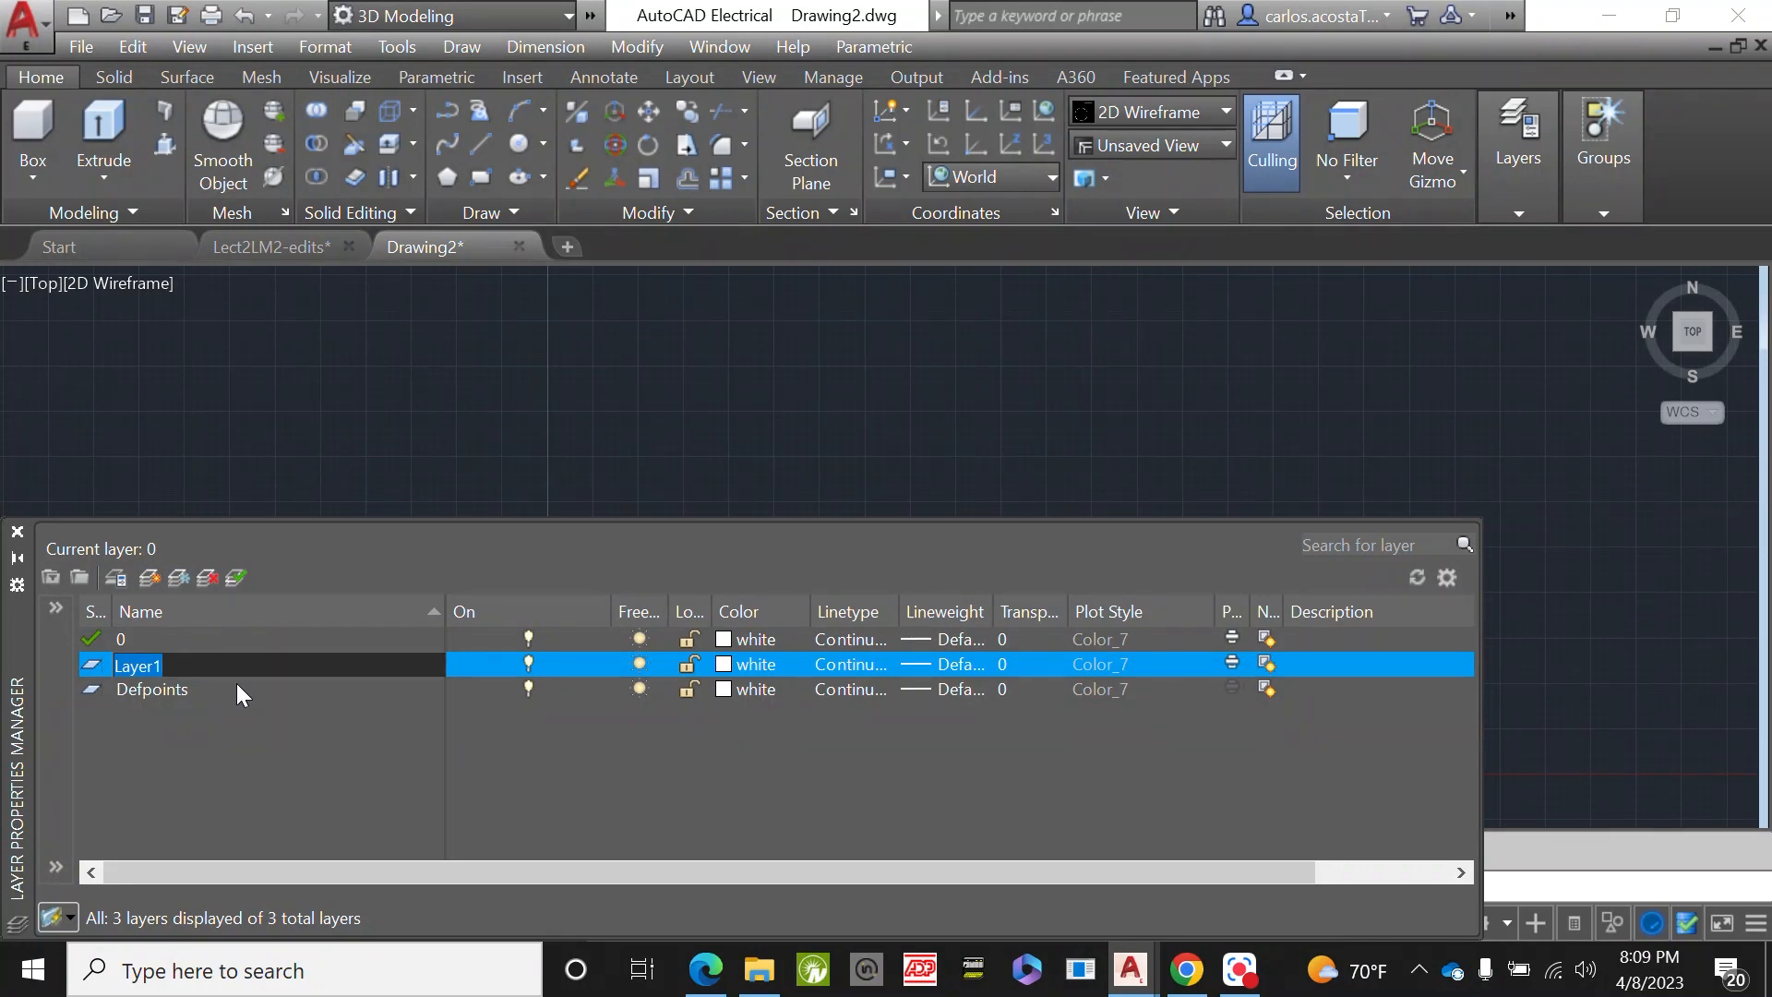
{"action": "type", "text": "BAs"}
{"action": "key", "text": "BackSpace"}
{"action": "key", "text": "BackSpace"}
{"action": "type", "text": "aseDWG"}
- Set the color of the BaseDWG layer to yellow
{"action": "left_click", "coordinate": [726, 664]}
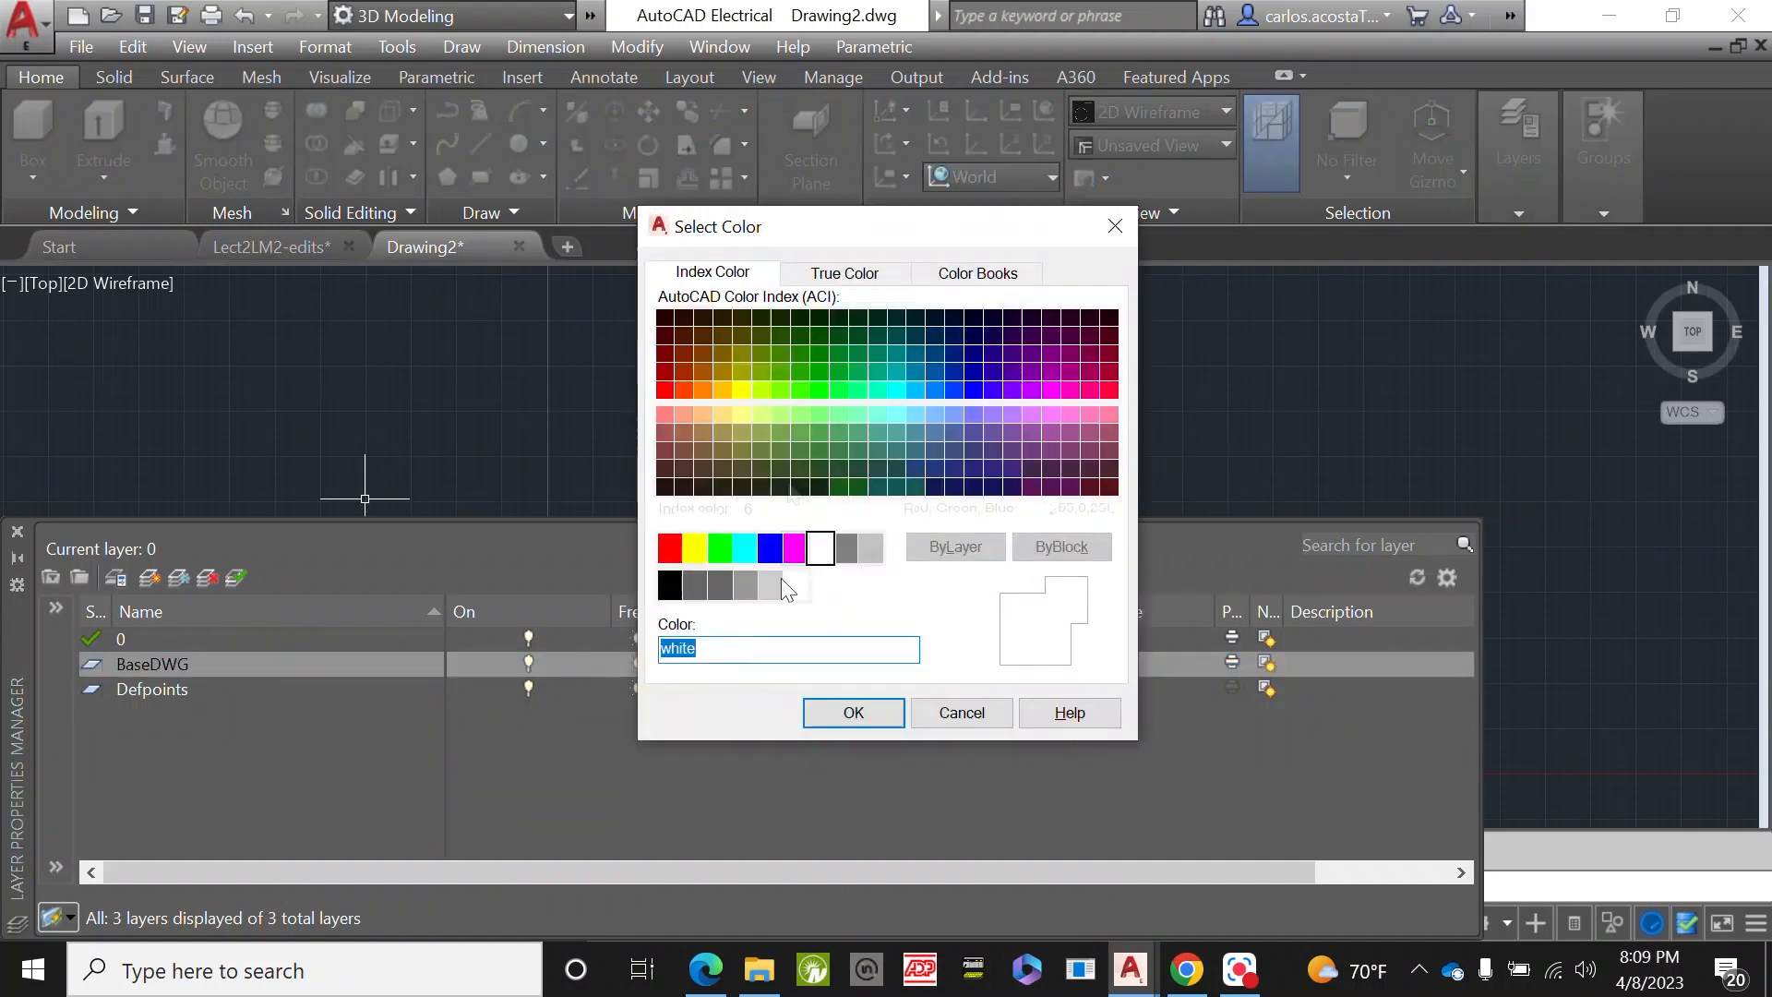
{"action": "left_click", "coordinate": [694, 548]}
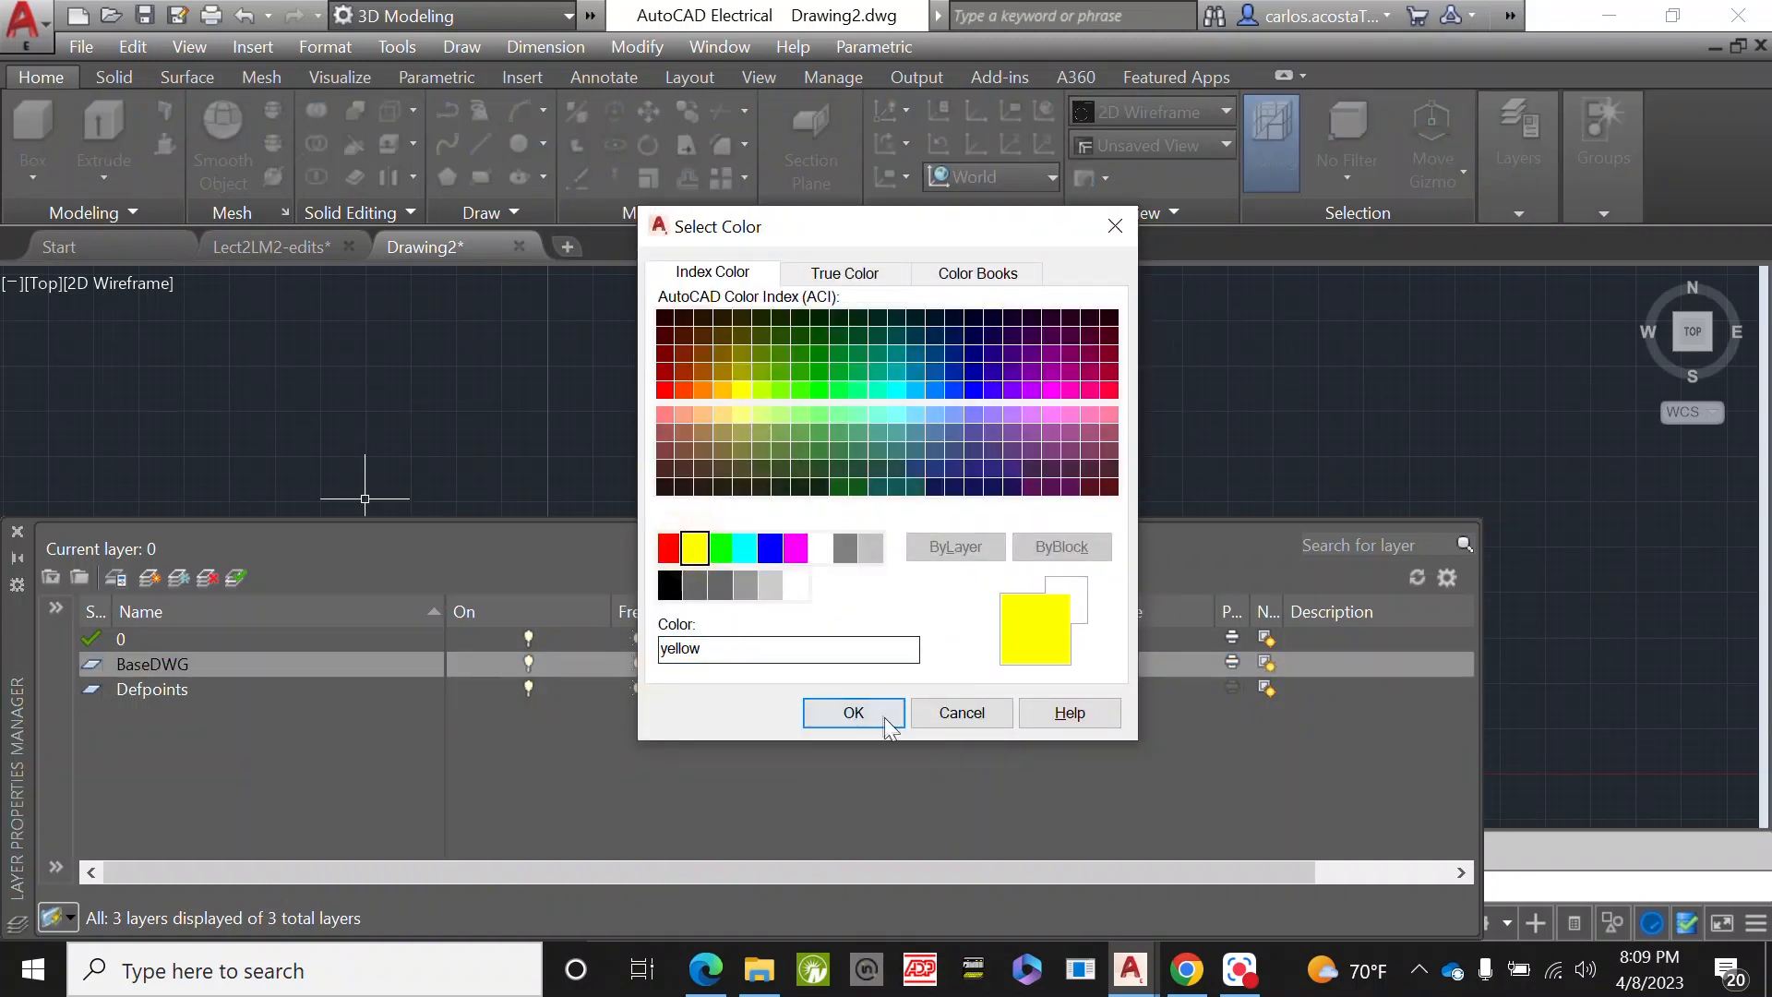
{"action": "left_click", "coordinate": [854, 714]}
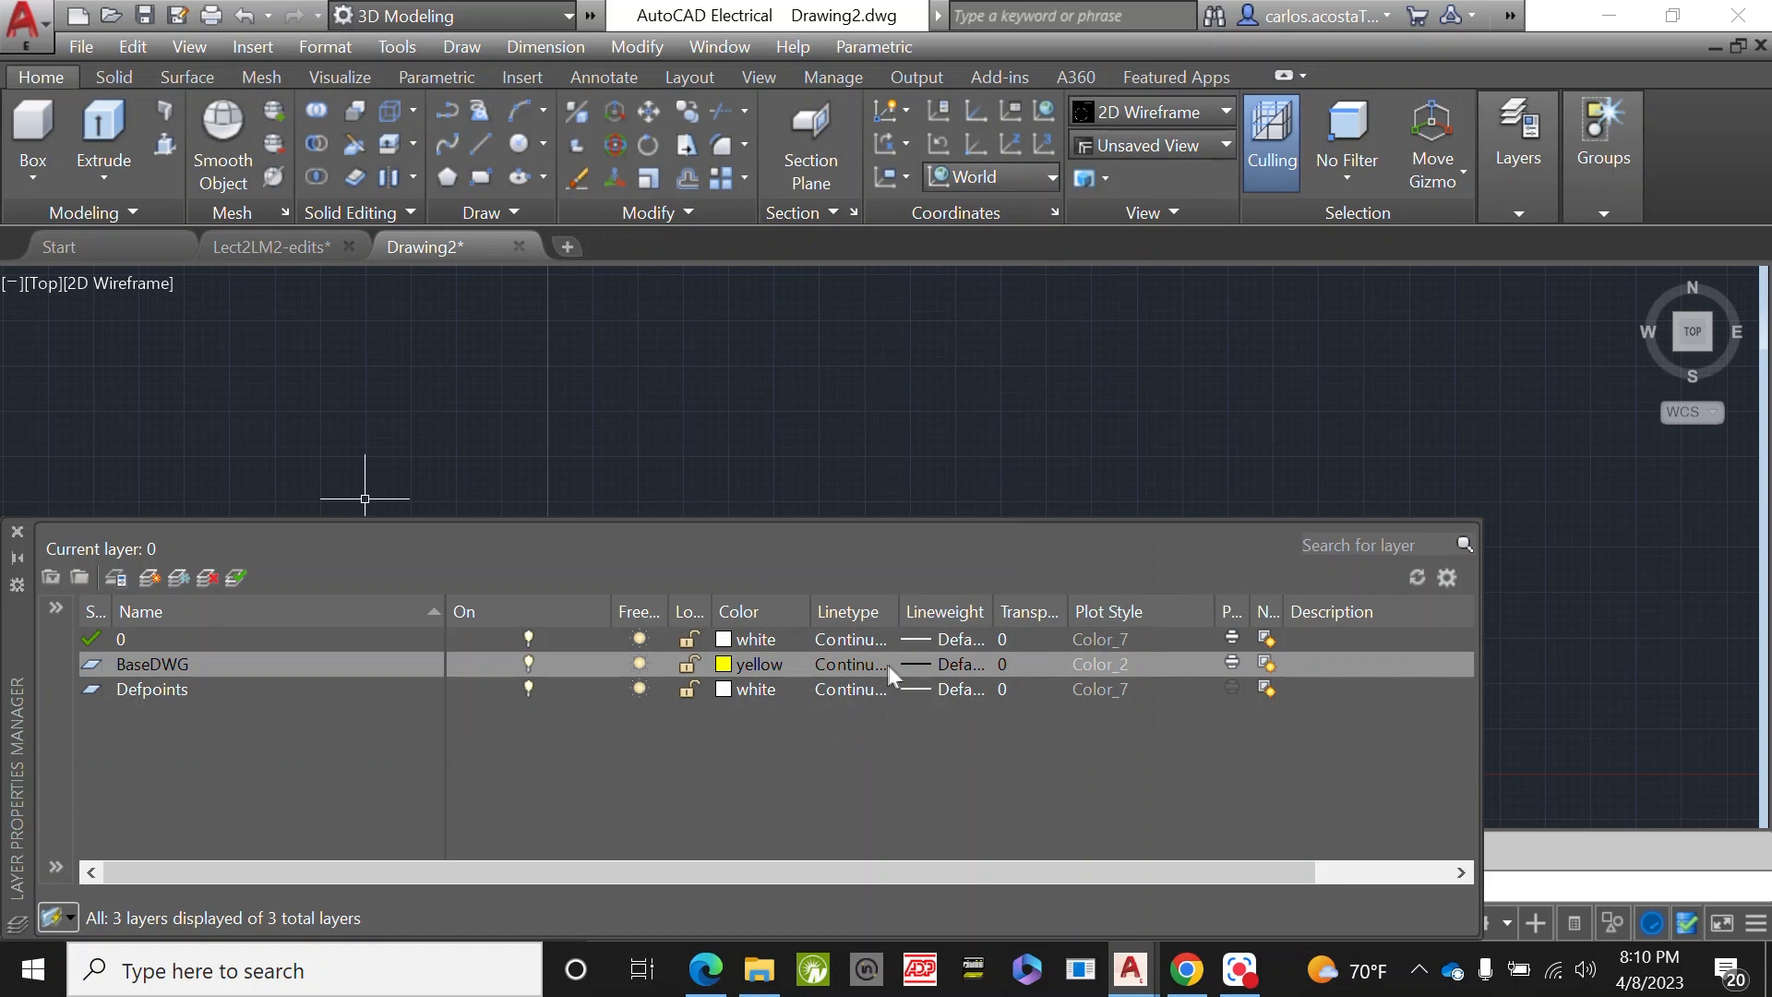
- Review the loaded linetypes for the BaseDWG layer without changing its linetype, and close the Layer Properties Manager
{"action": "left_click", "coordinate": [853, 667]}
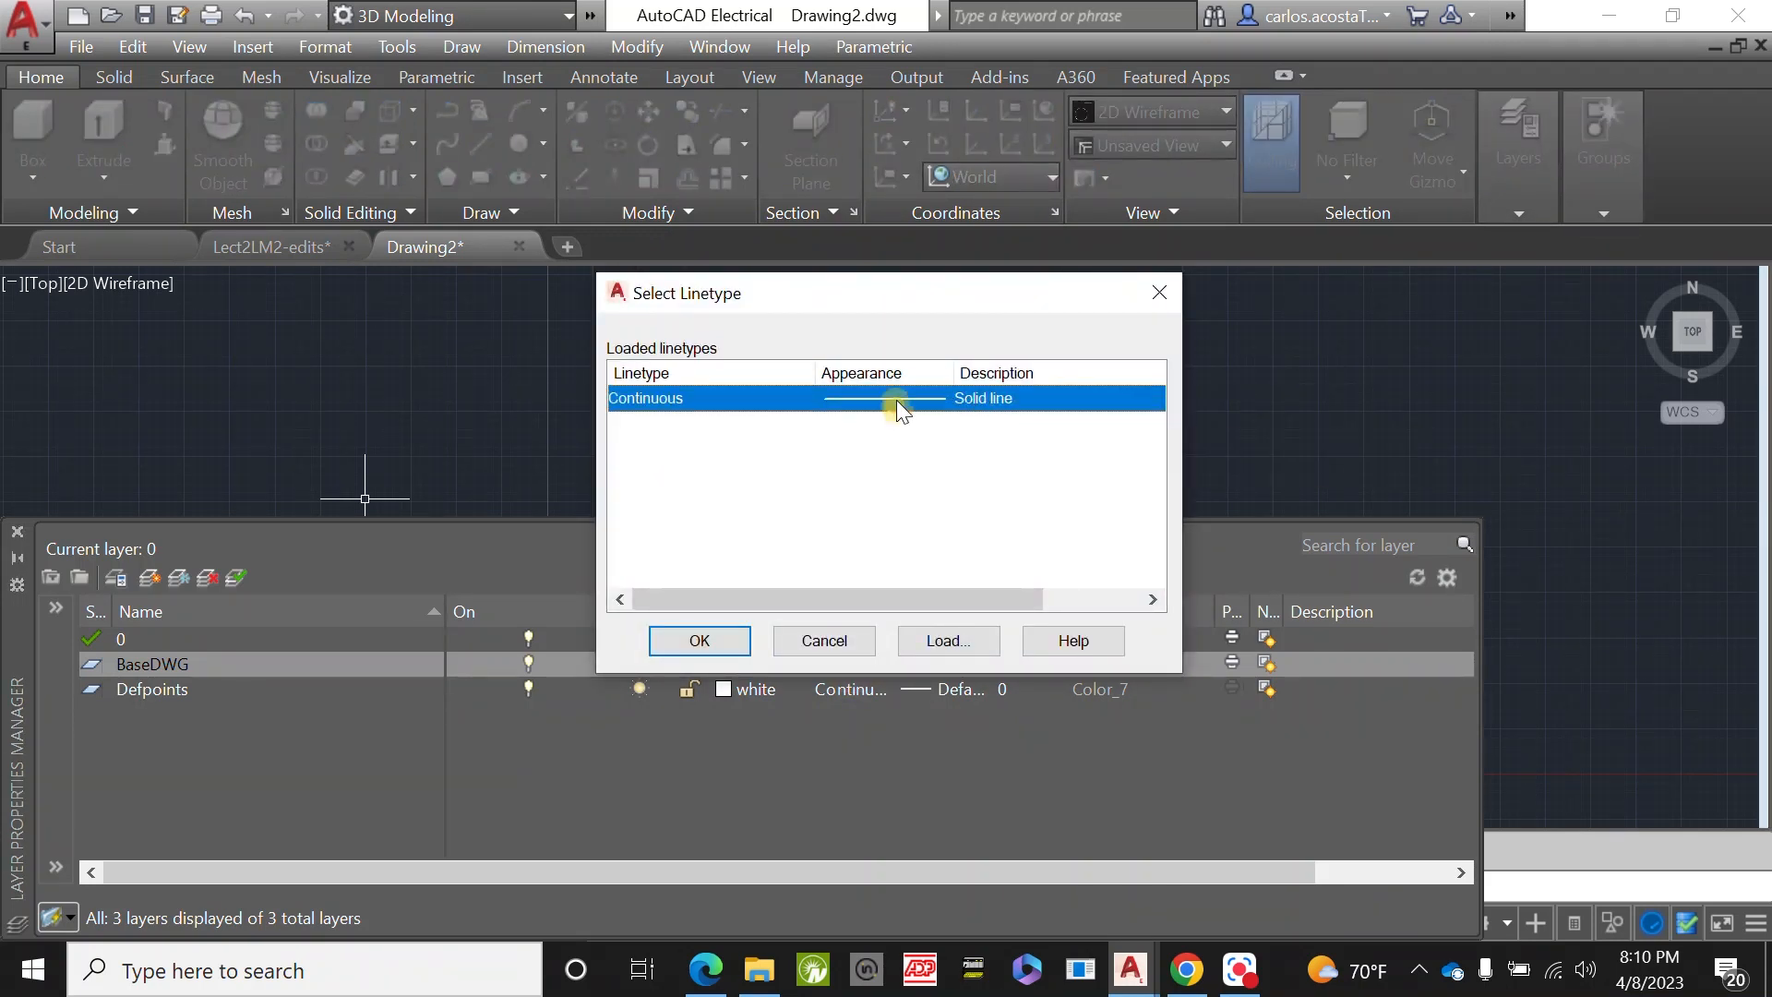
{"action": "left_click", "coordinate": [851, 637]}
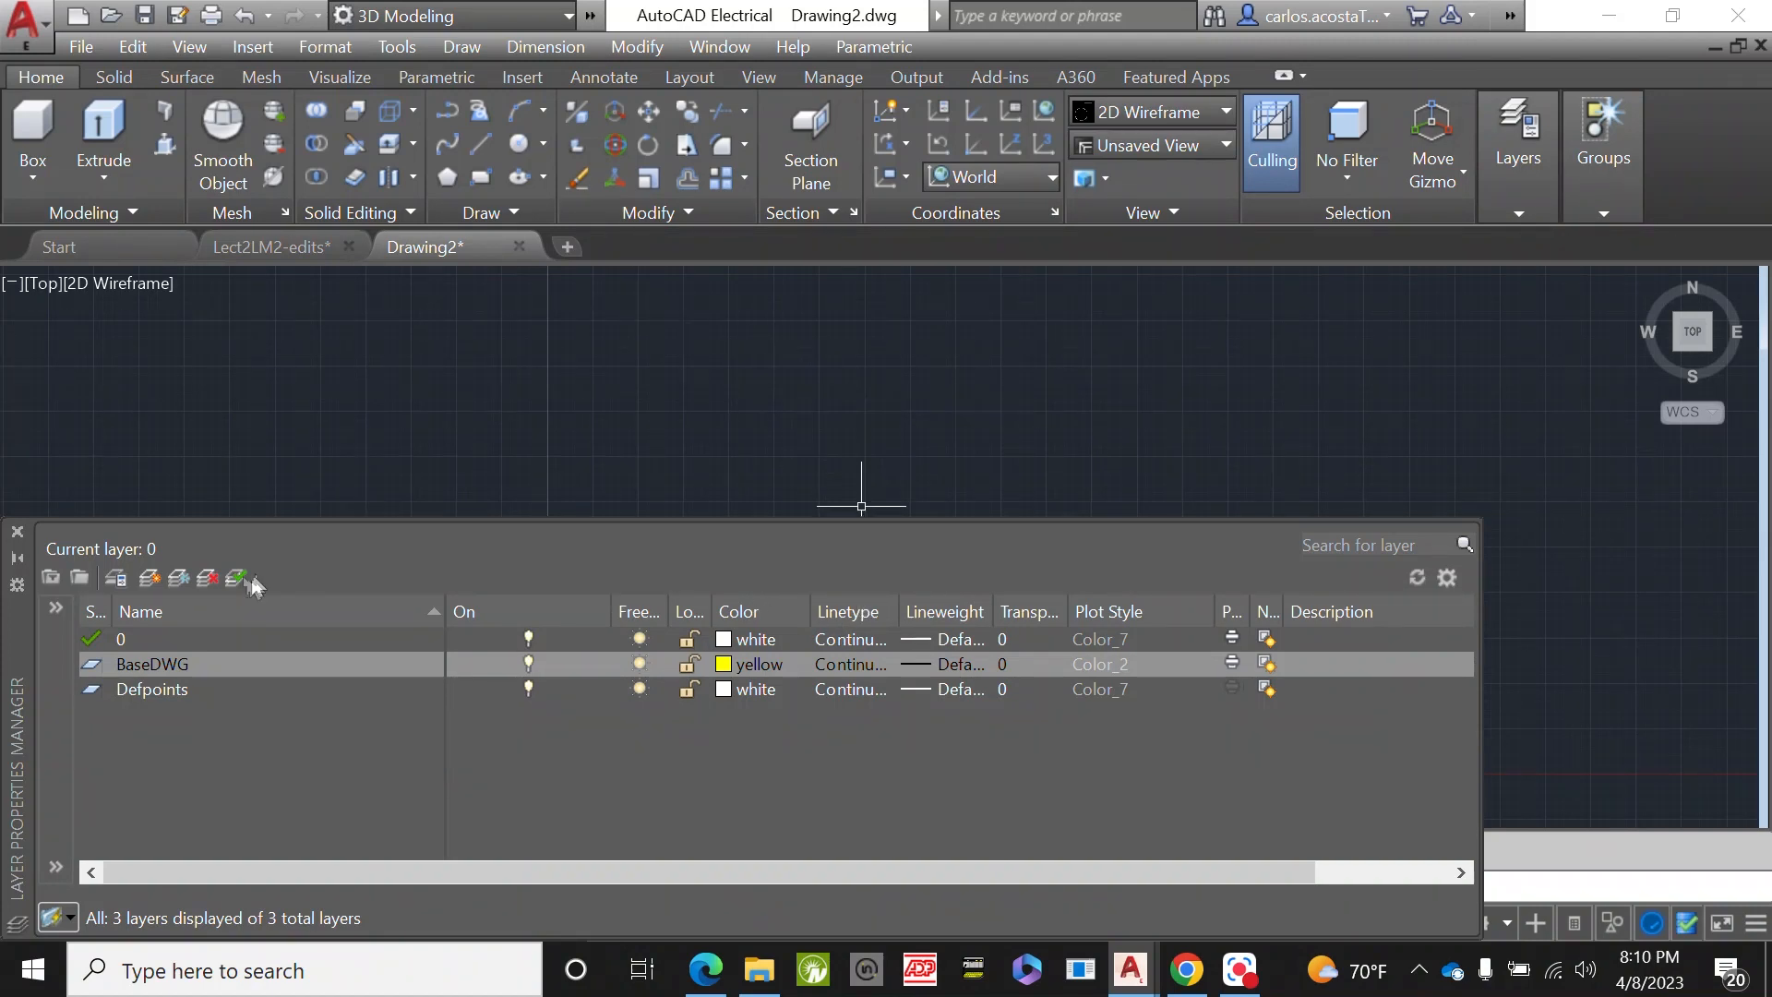
{"action": "left_click", "coordinate": [17, 533]}
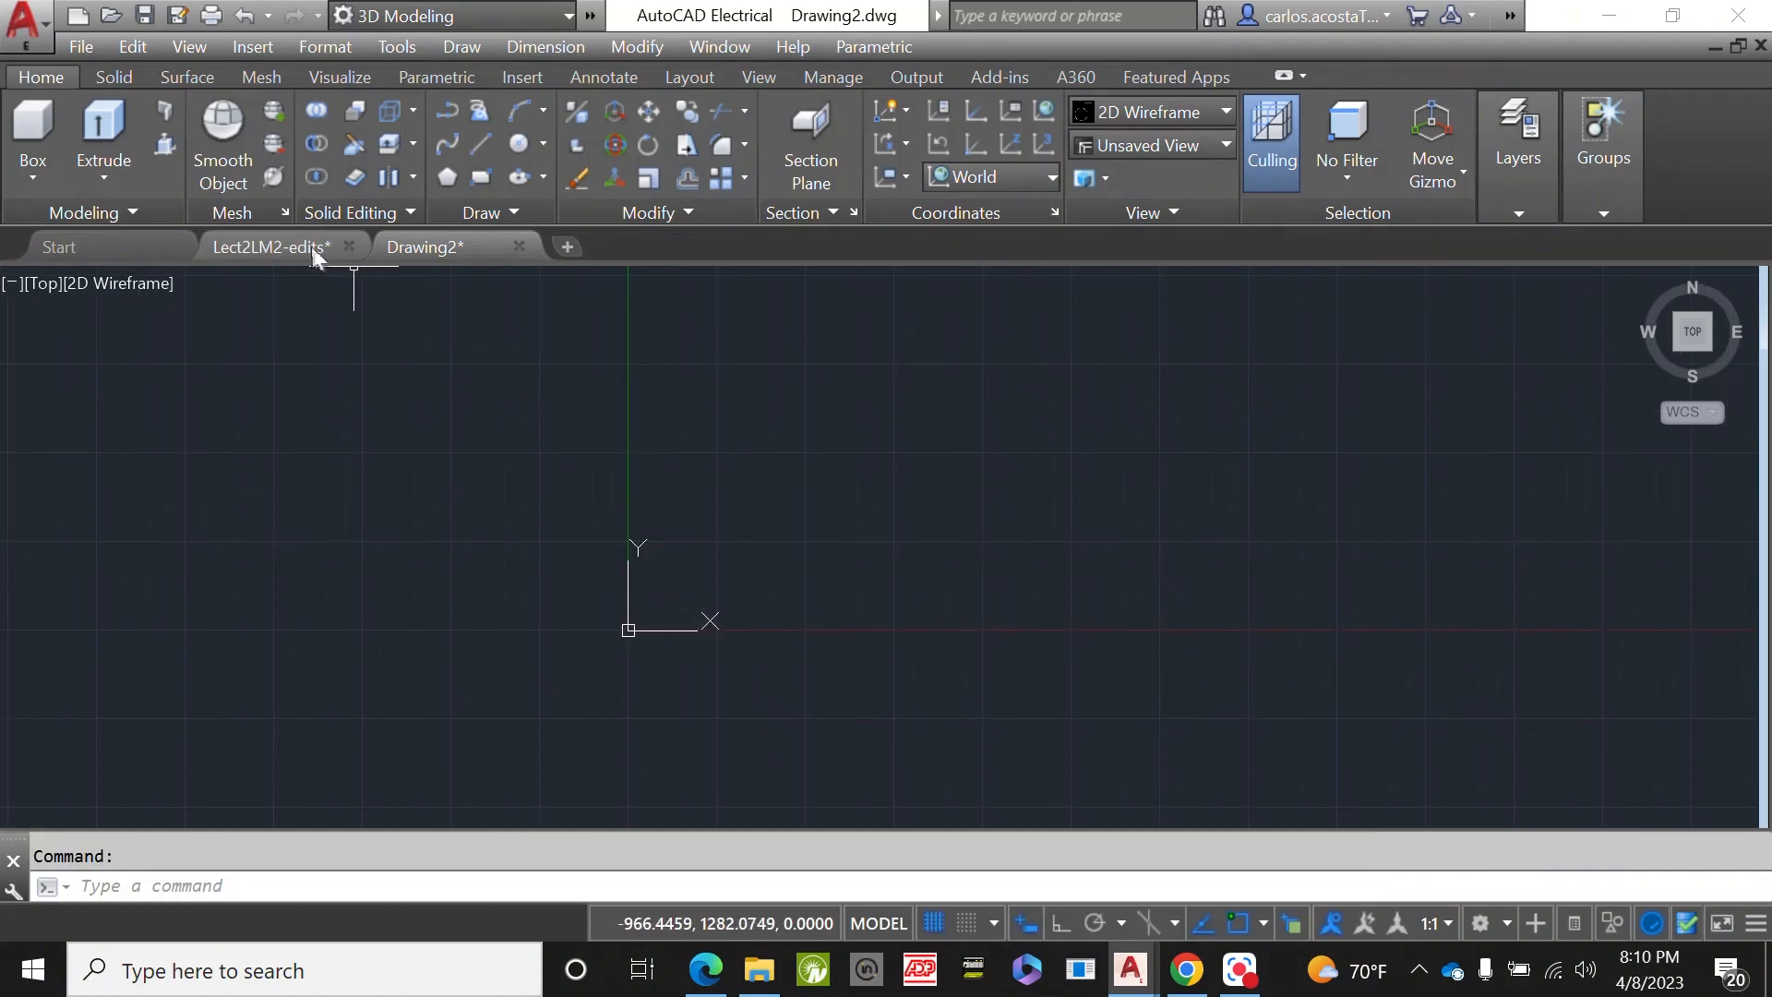
- Gauge the length of the vertical exterior wall segment in Lect2LM2-edits with a trial line from its lower end, and discard the line
{"action": "left_click", "coordinate": [263, 253]}
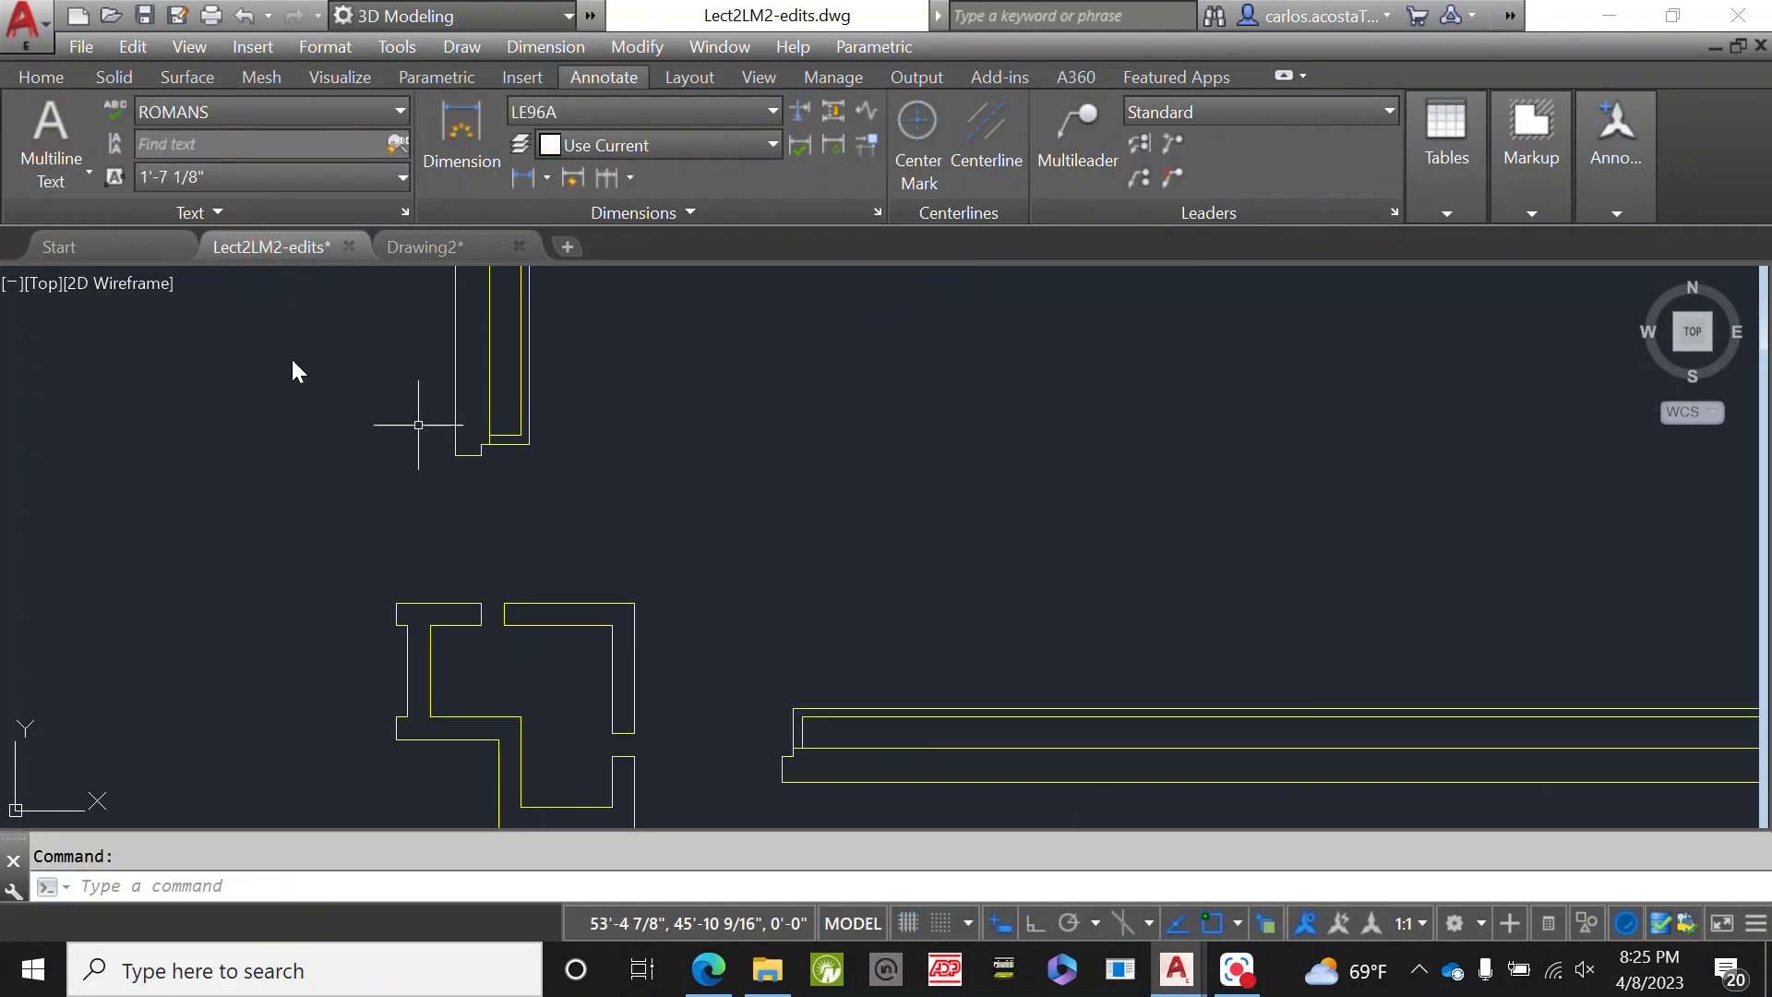
{"action": "scroll", "coordinate": [415, 423], "scroll_direction": "down", "scroll_amount": 5}
{"action": "scroll", "coordinate": [542, 645], "scroll_direction": "up", "scroll_amount": 2}
{"action": "scroll", "coordinate": [476, 384], "scroll_direction": "up", "scroll_amount": 6}
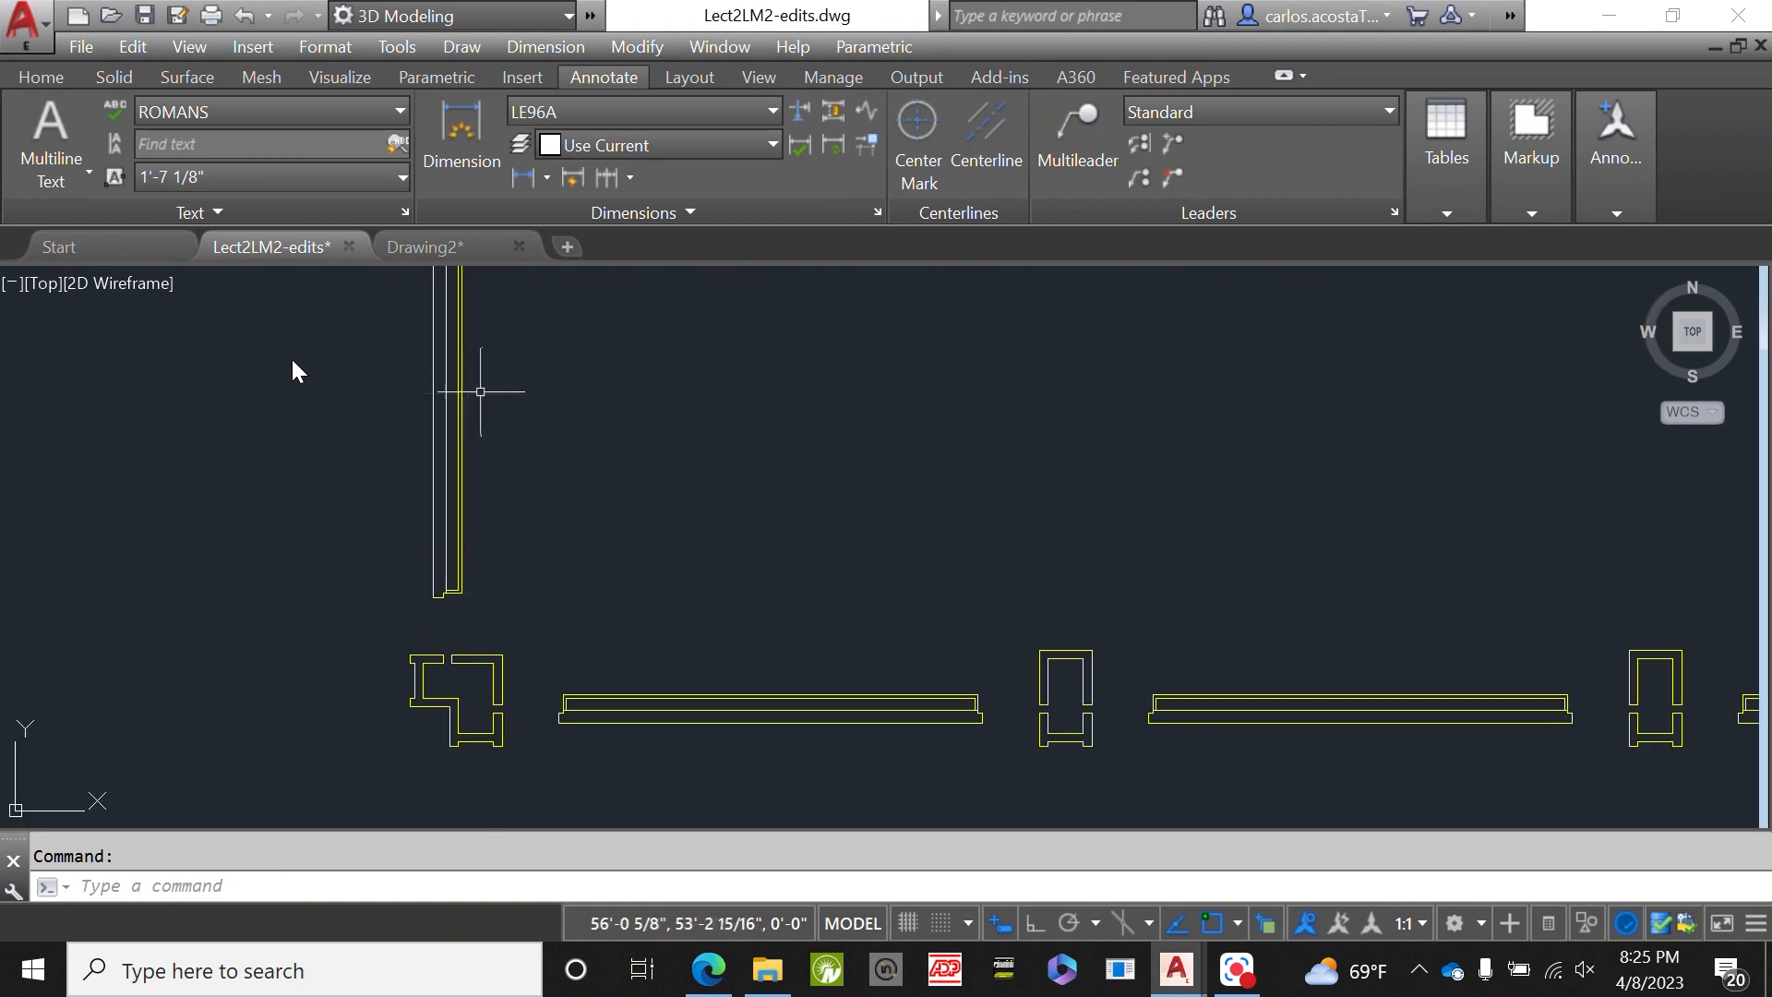
{"action": "type", "text": "line"}
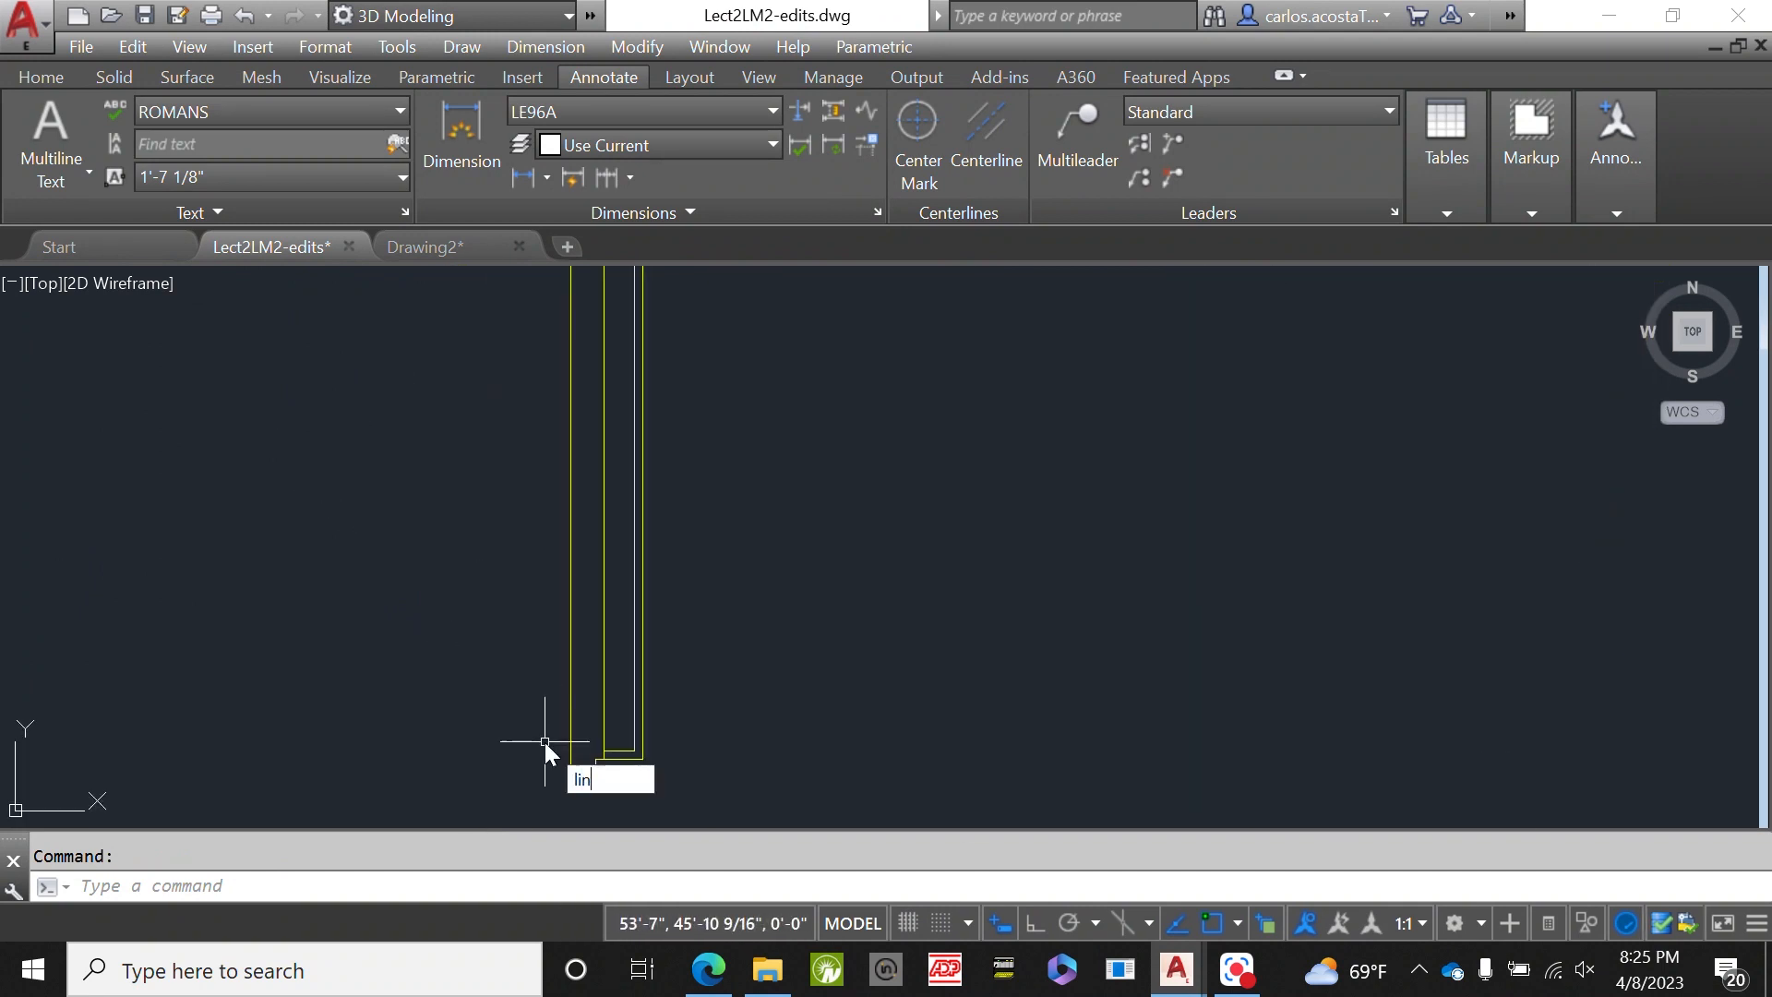
{"action": "key", "text": "Return"}
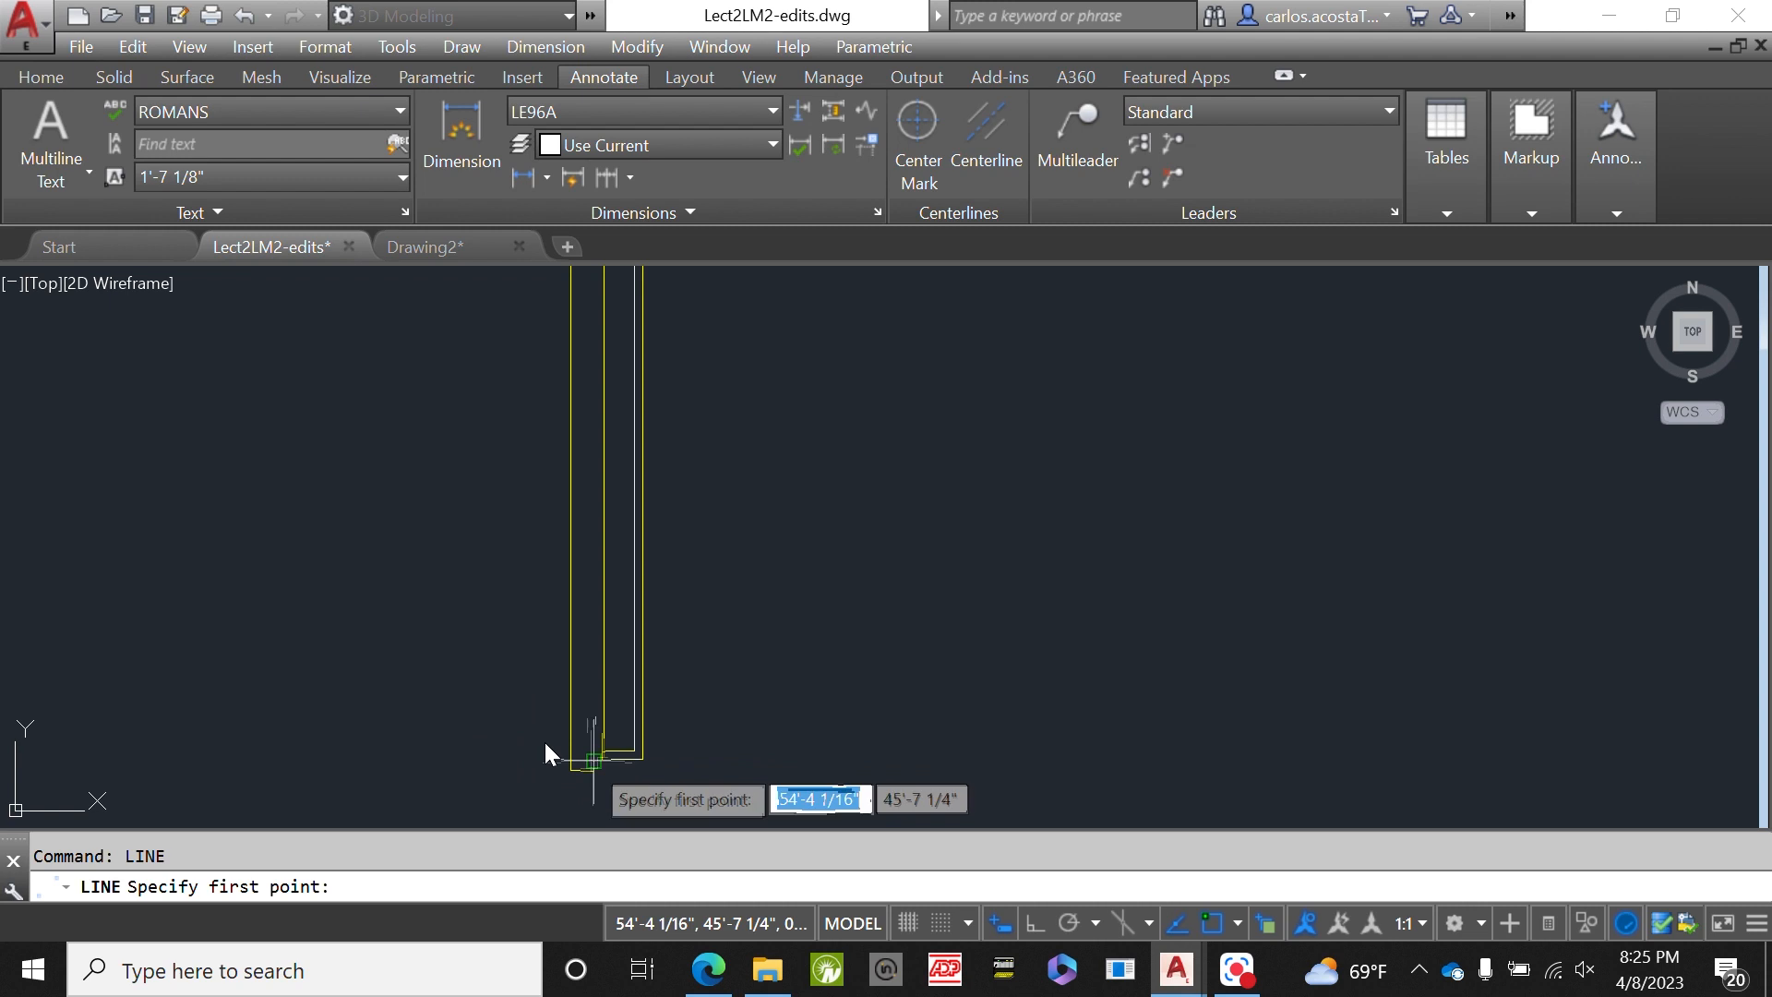
{"action": "left_click", "coordinate": [545, 742]}
{"action": "scroll", "coordinate": [545, 740], "scroll_direction": "down", "scroll_amount": 5}
{"action": "scroll", "coordinate": [544, 740], "scroll_direction": "up", "scroll_amount": 8}
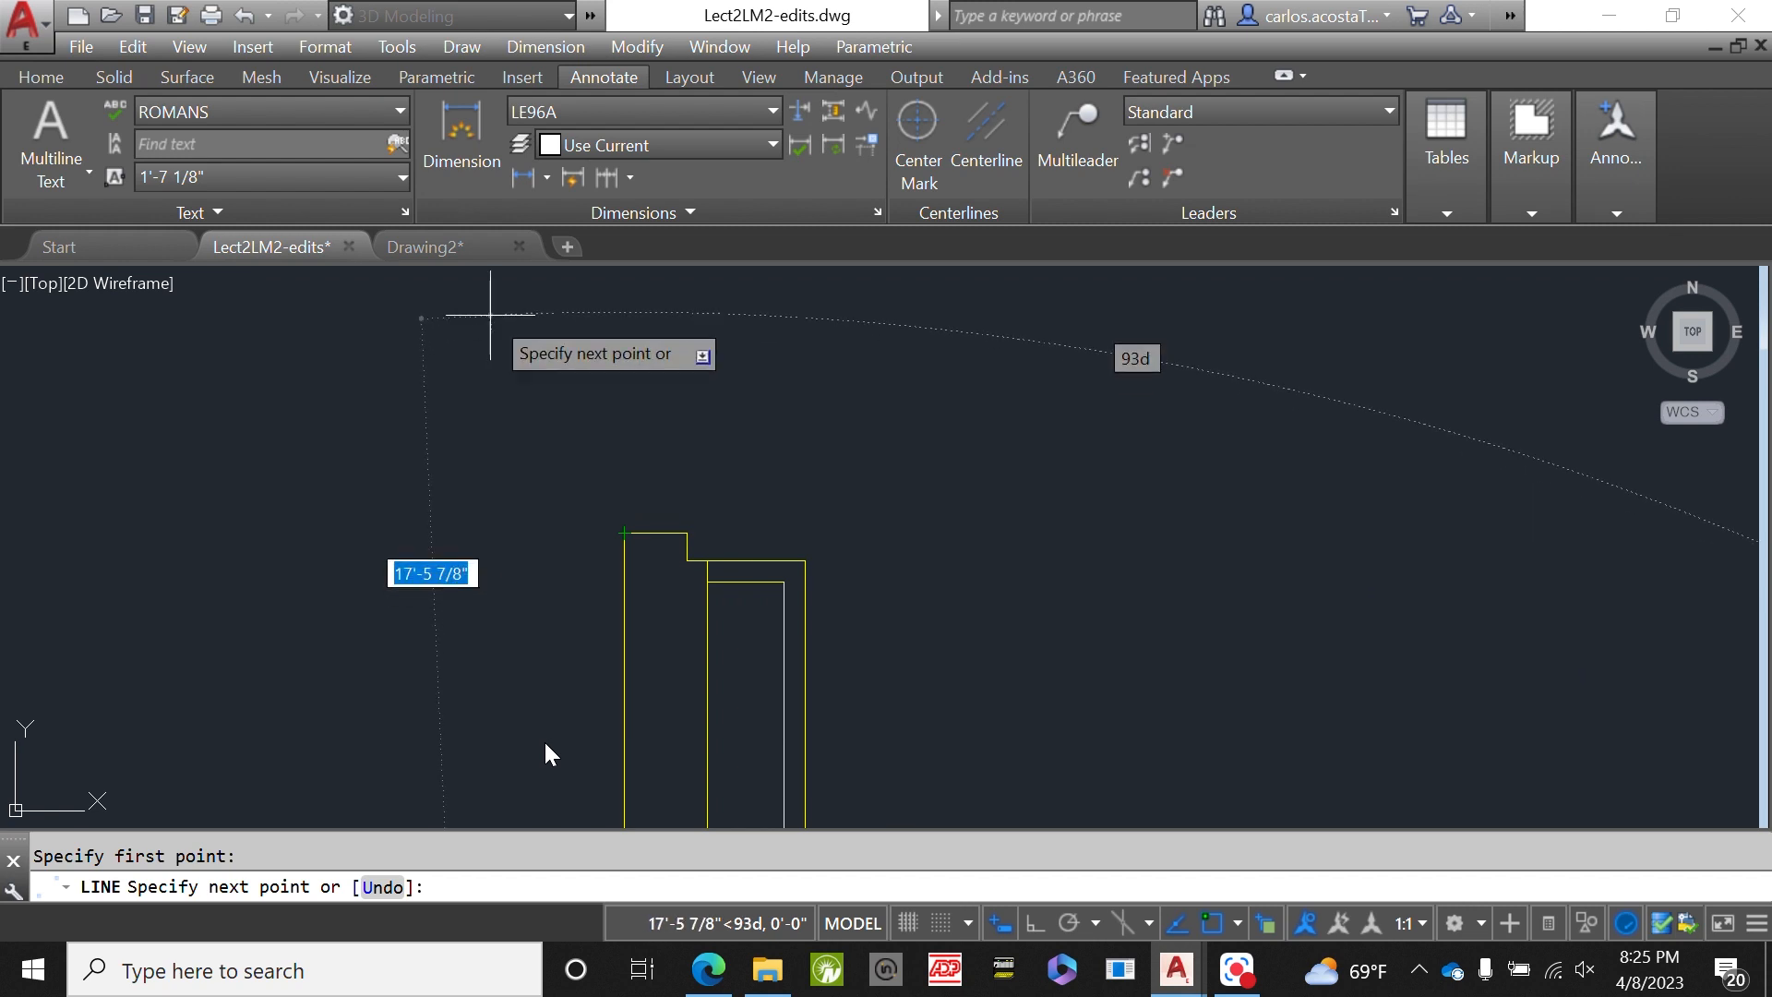
{"action": "key", "text": "Escape"}
- In Drawing2, draw a 16' vertical line upward from the origin 0,0
{"action": "left_click", "coordinate": [450, 251]}
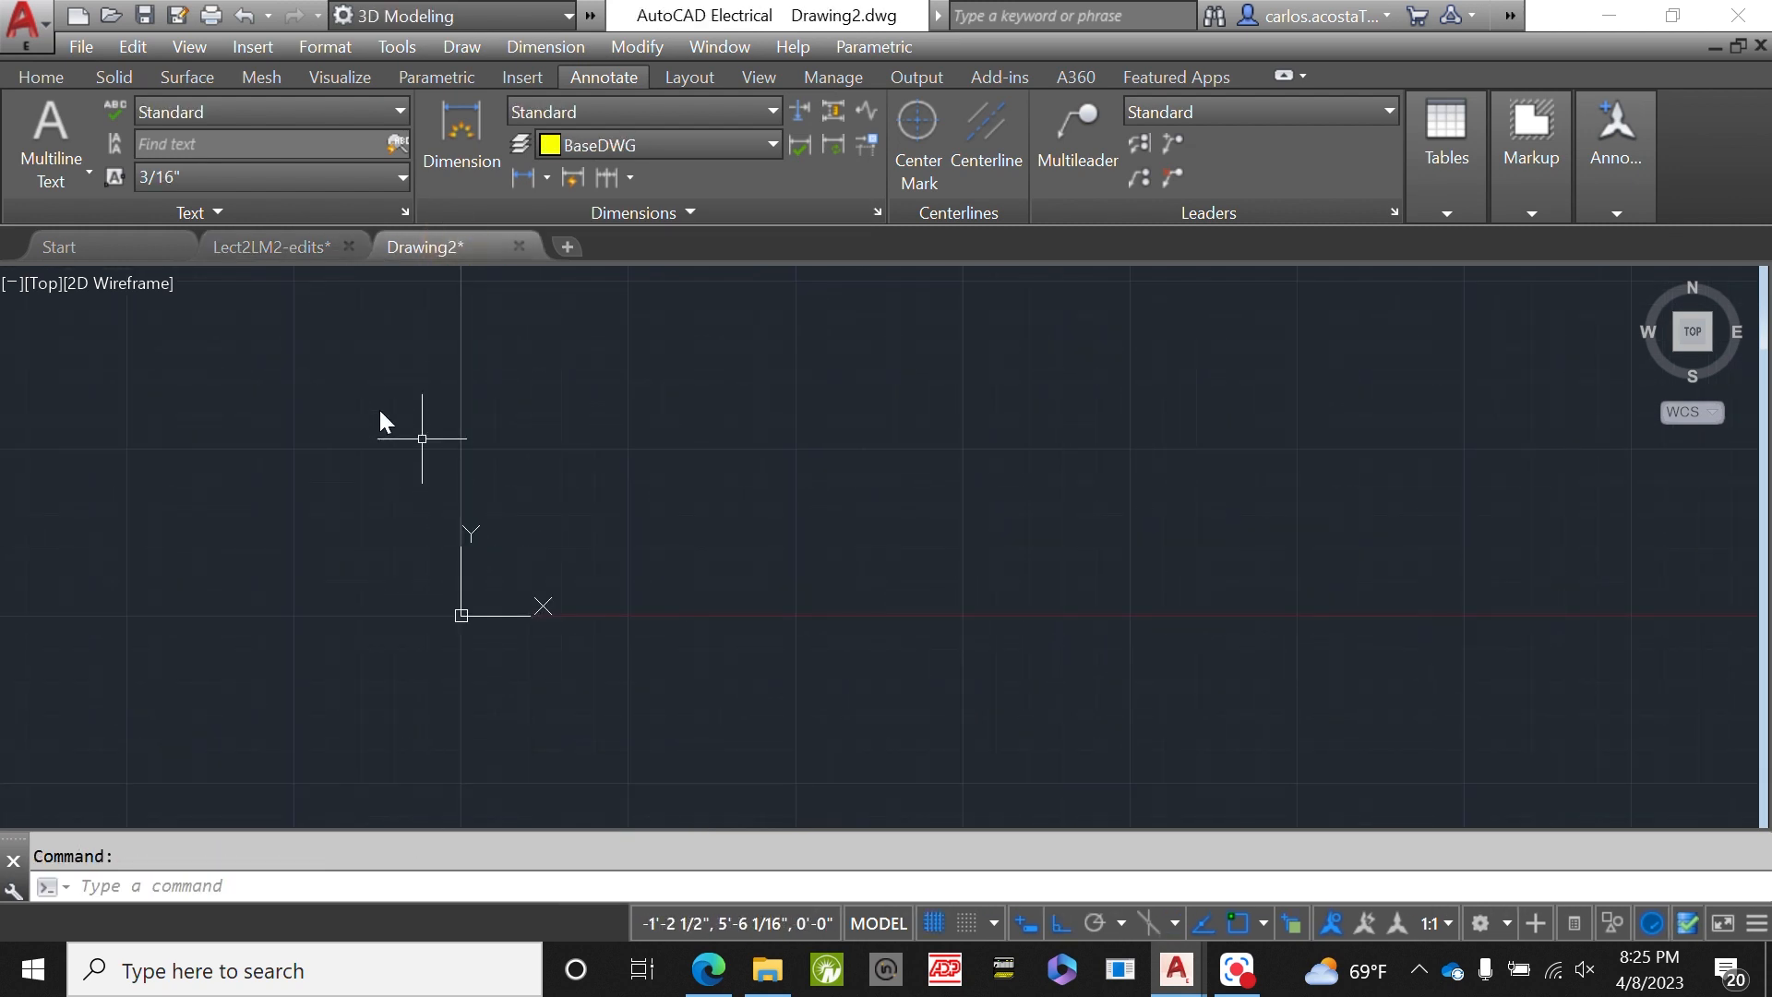
{"action": "type", "text": "LINE"}
{"action": "key", "text": "Return"}
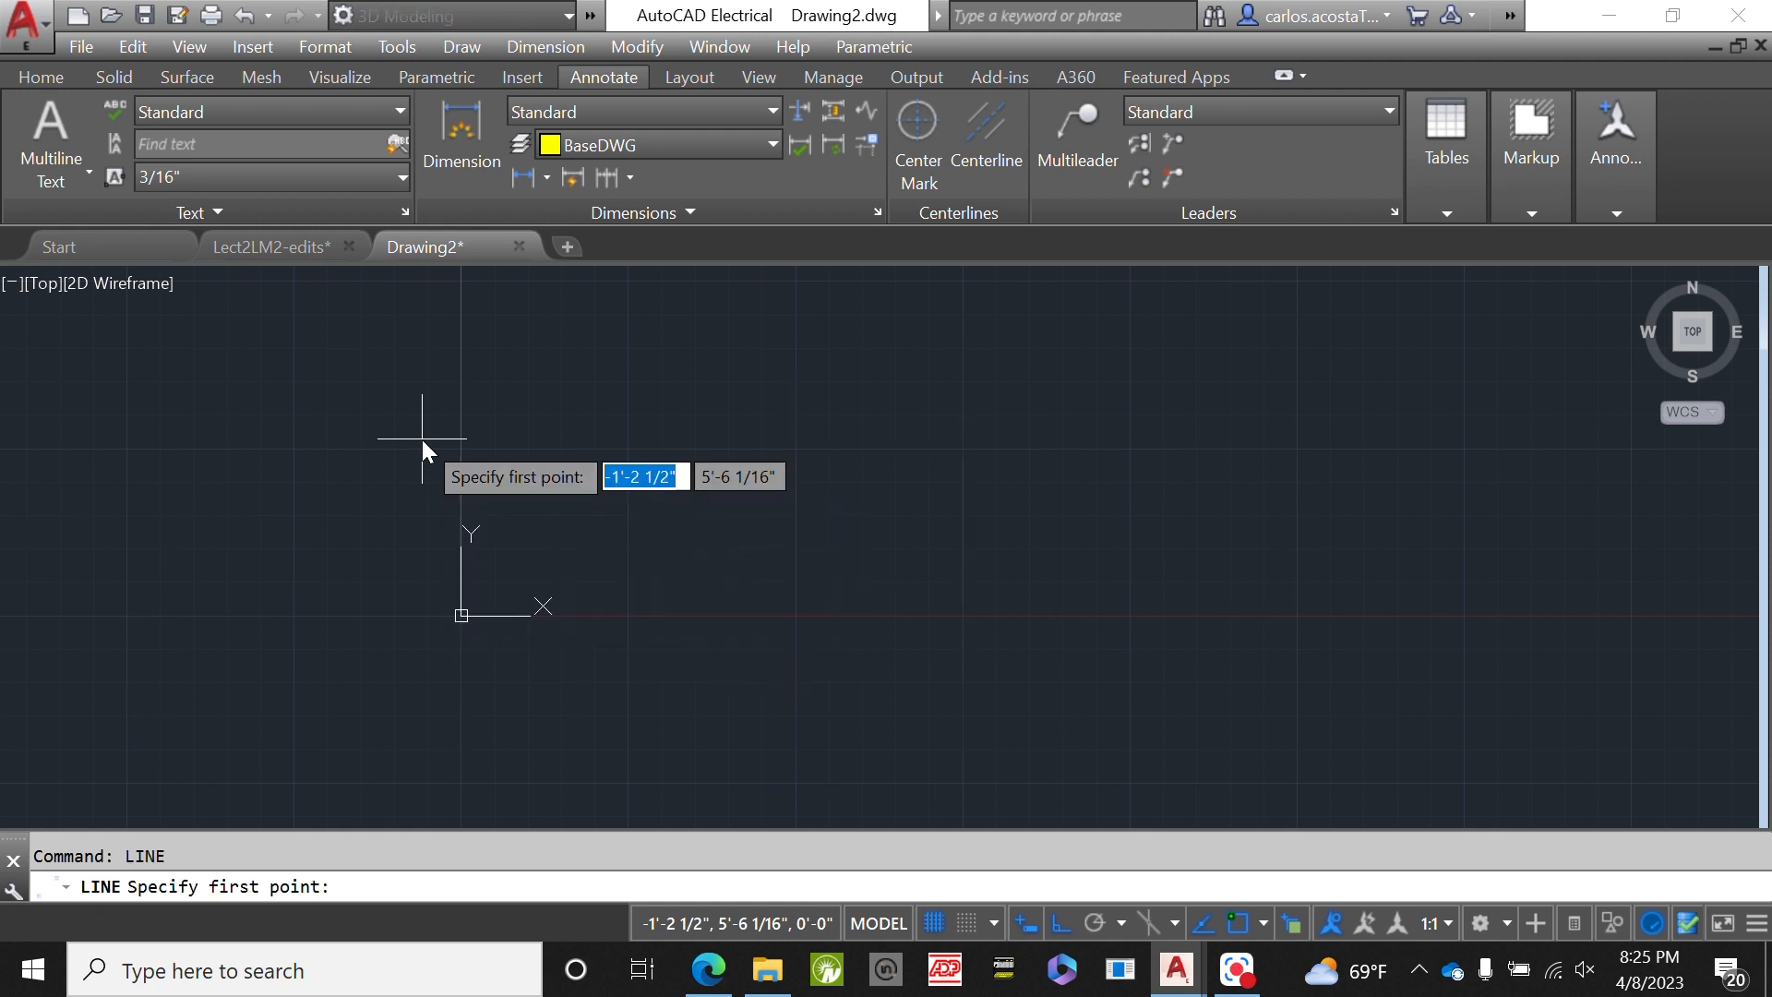
{"action": "type", "text": "0"}
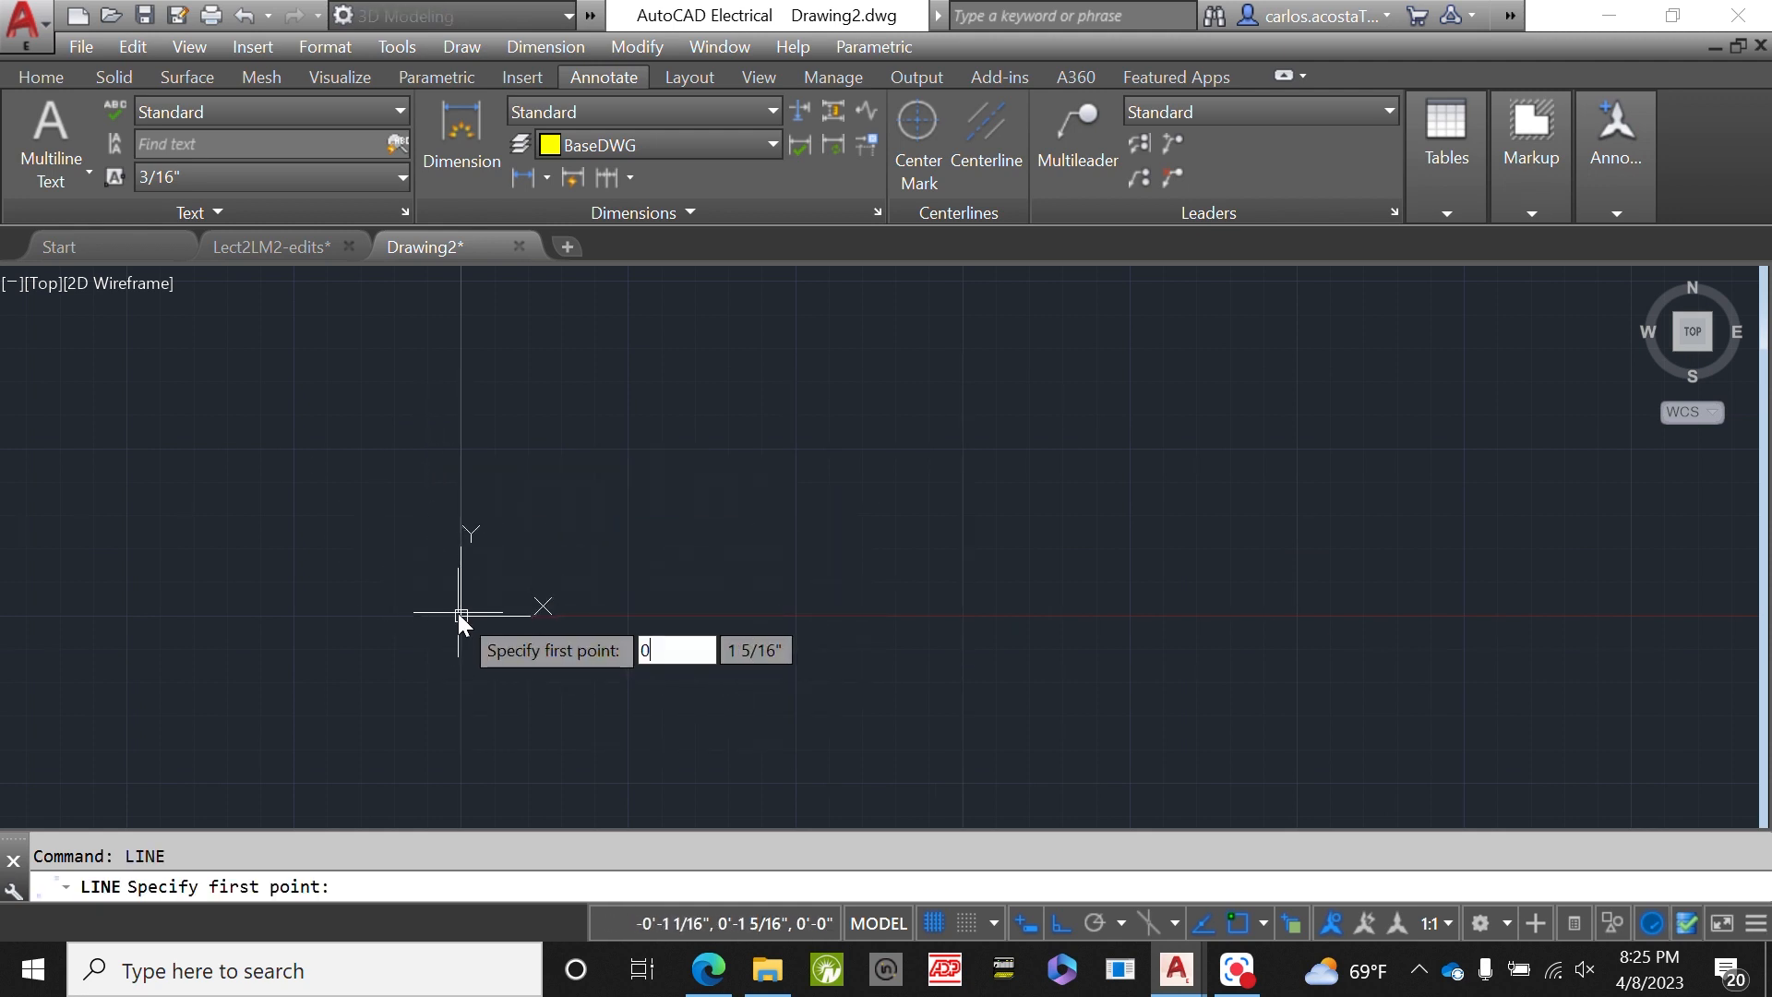
{"action": "key", "text": "Tab"}
{"action": "type", "text": "0"}
{"action": "key", "text": "Return"}
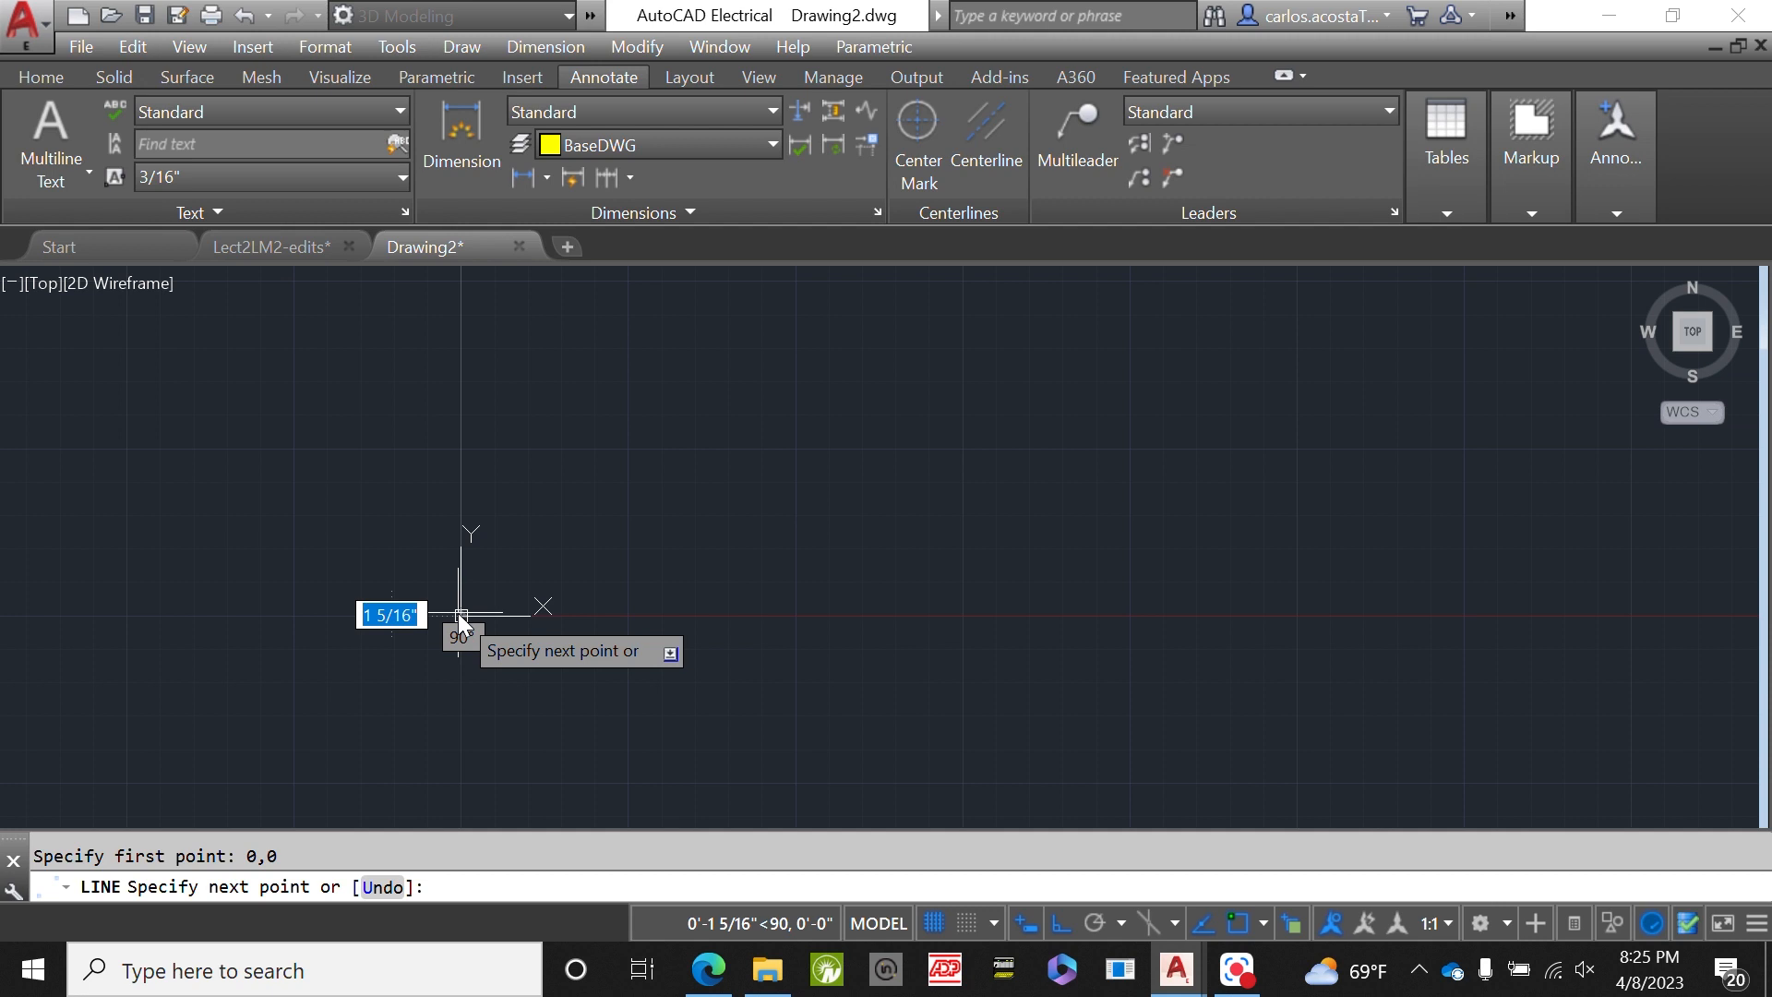
{"action": "type", "text": "16"}
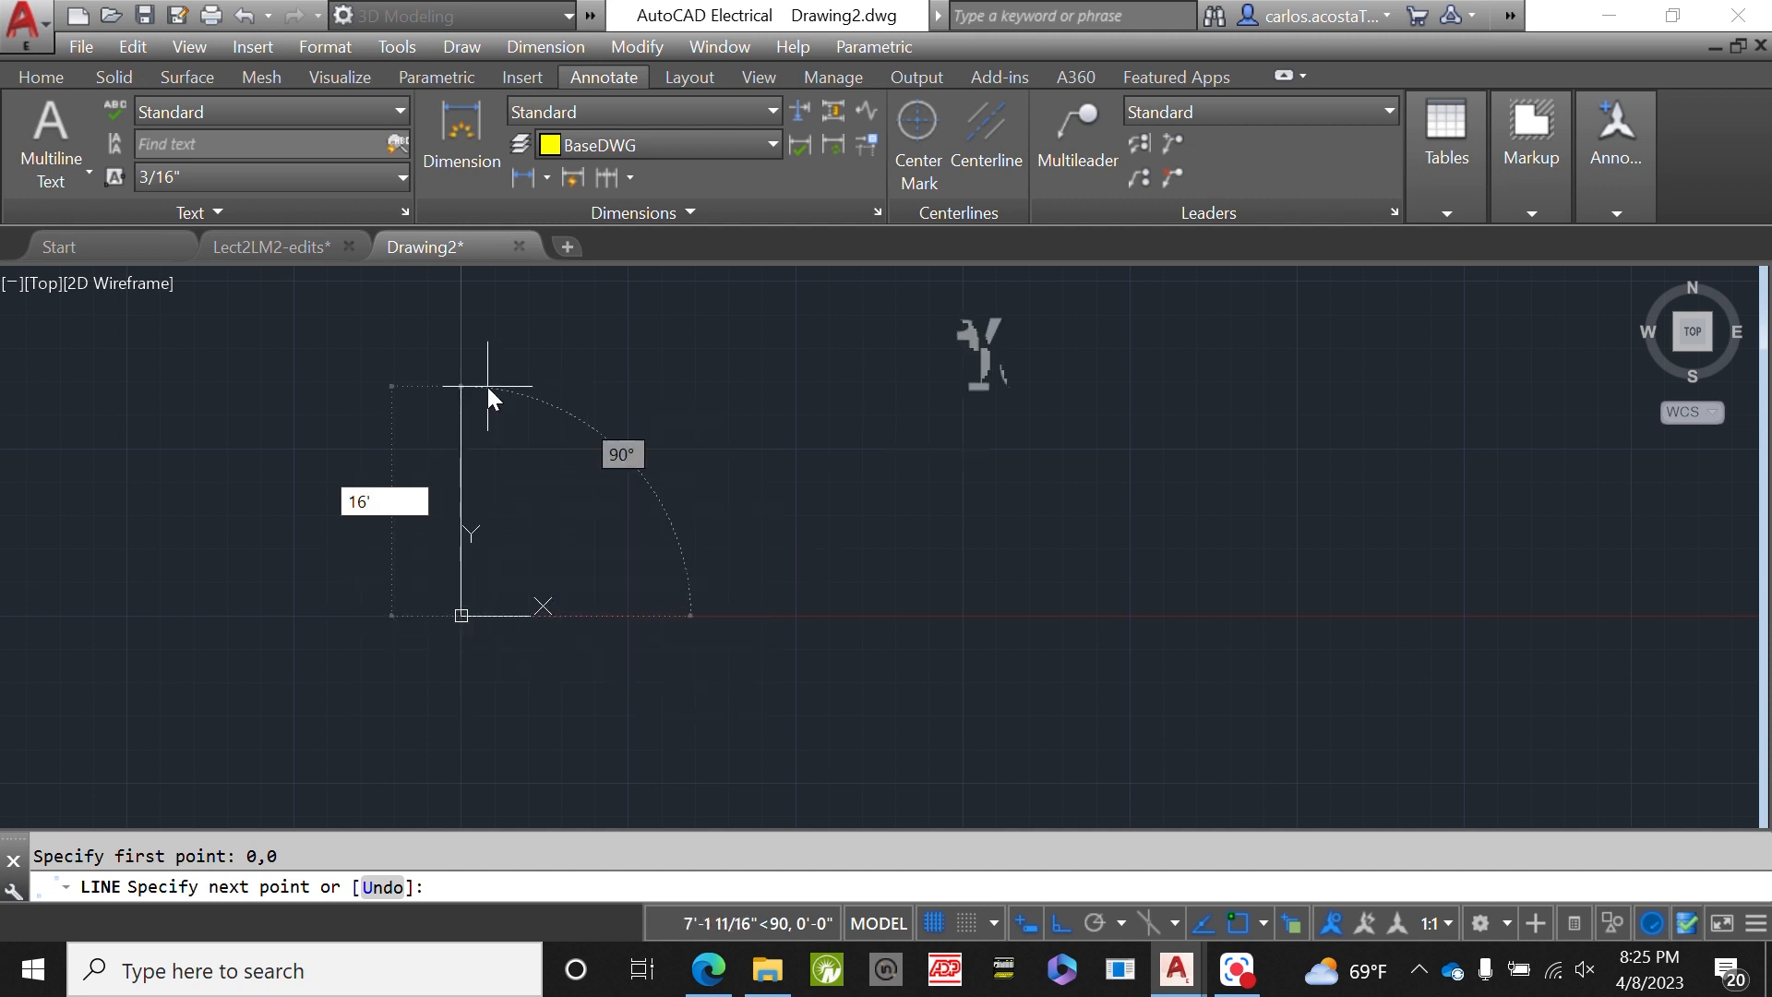
{"action": "type", "text": "'"}
{"action": "key", "text": "Return"}
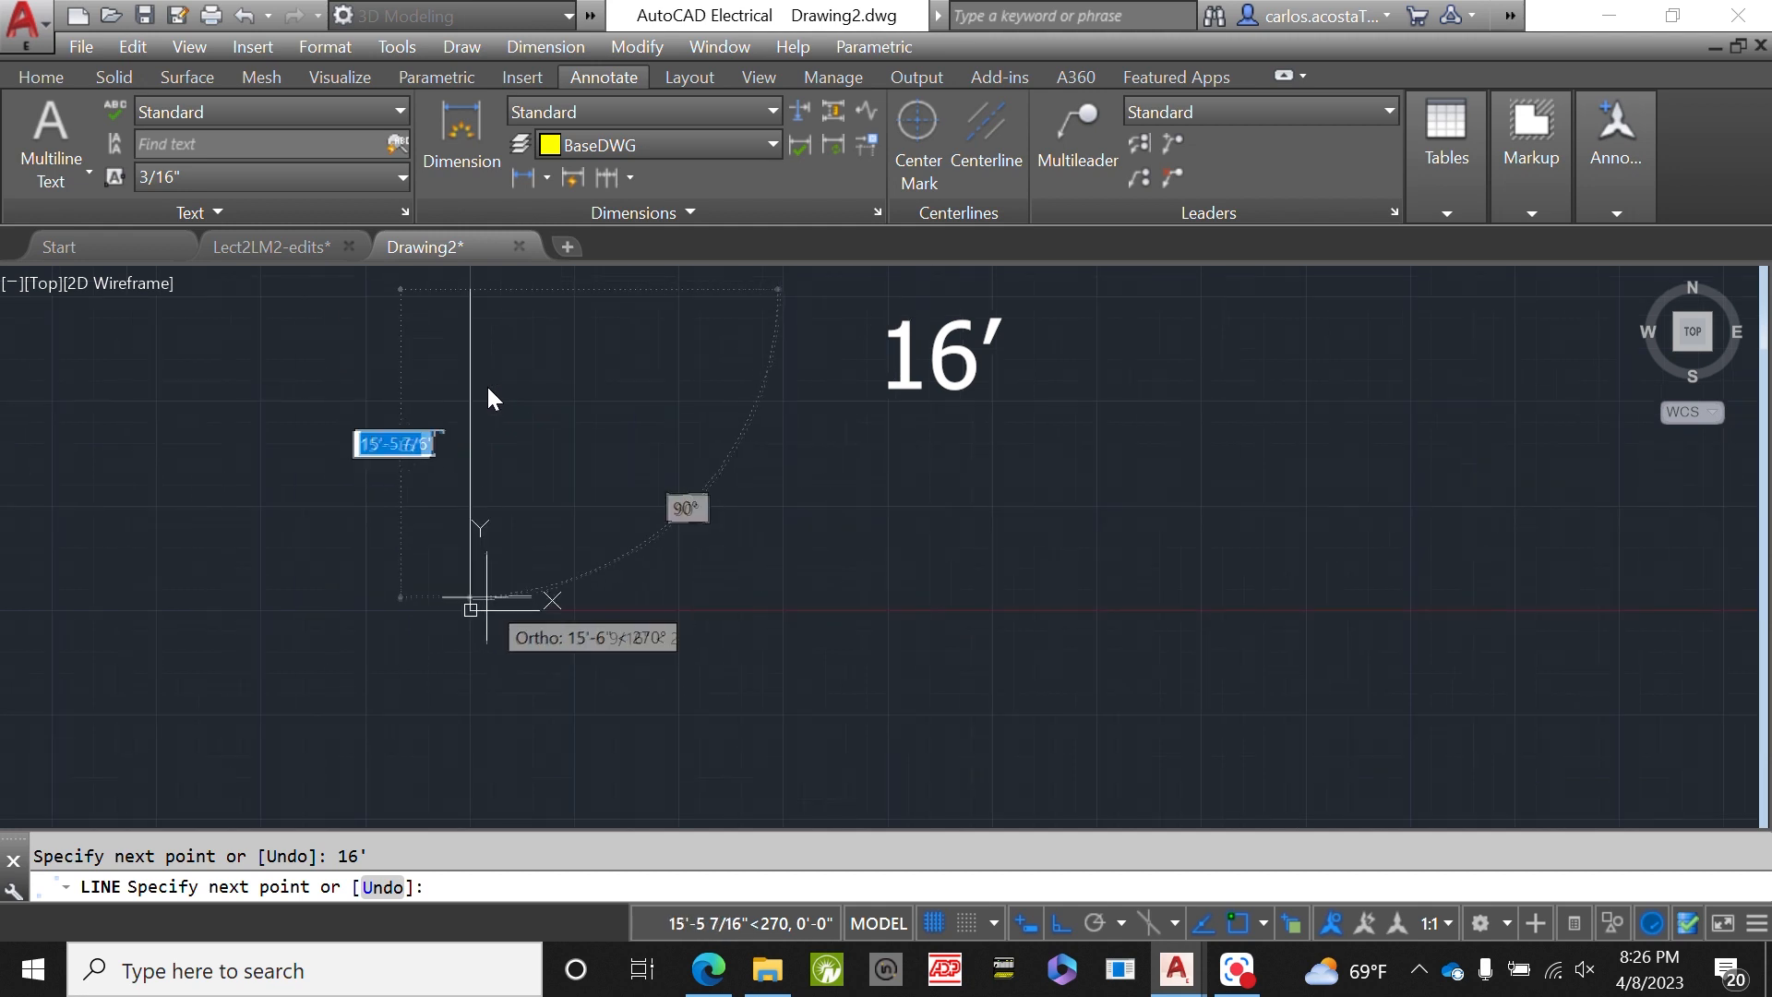
- End the line, and in Lect2LM2-edits gauge the short horizontal segment capping the wall with a trial line, discarding that line
{"action": "scroll", "coordinate": [515, 277], "scroll_direction": "up", "scroll_amount": 2}
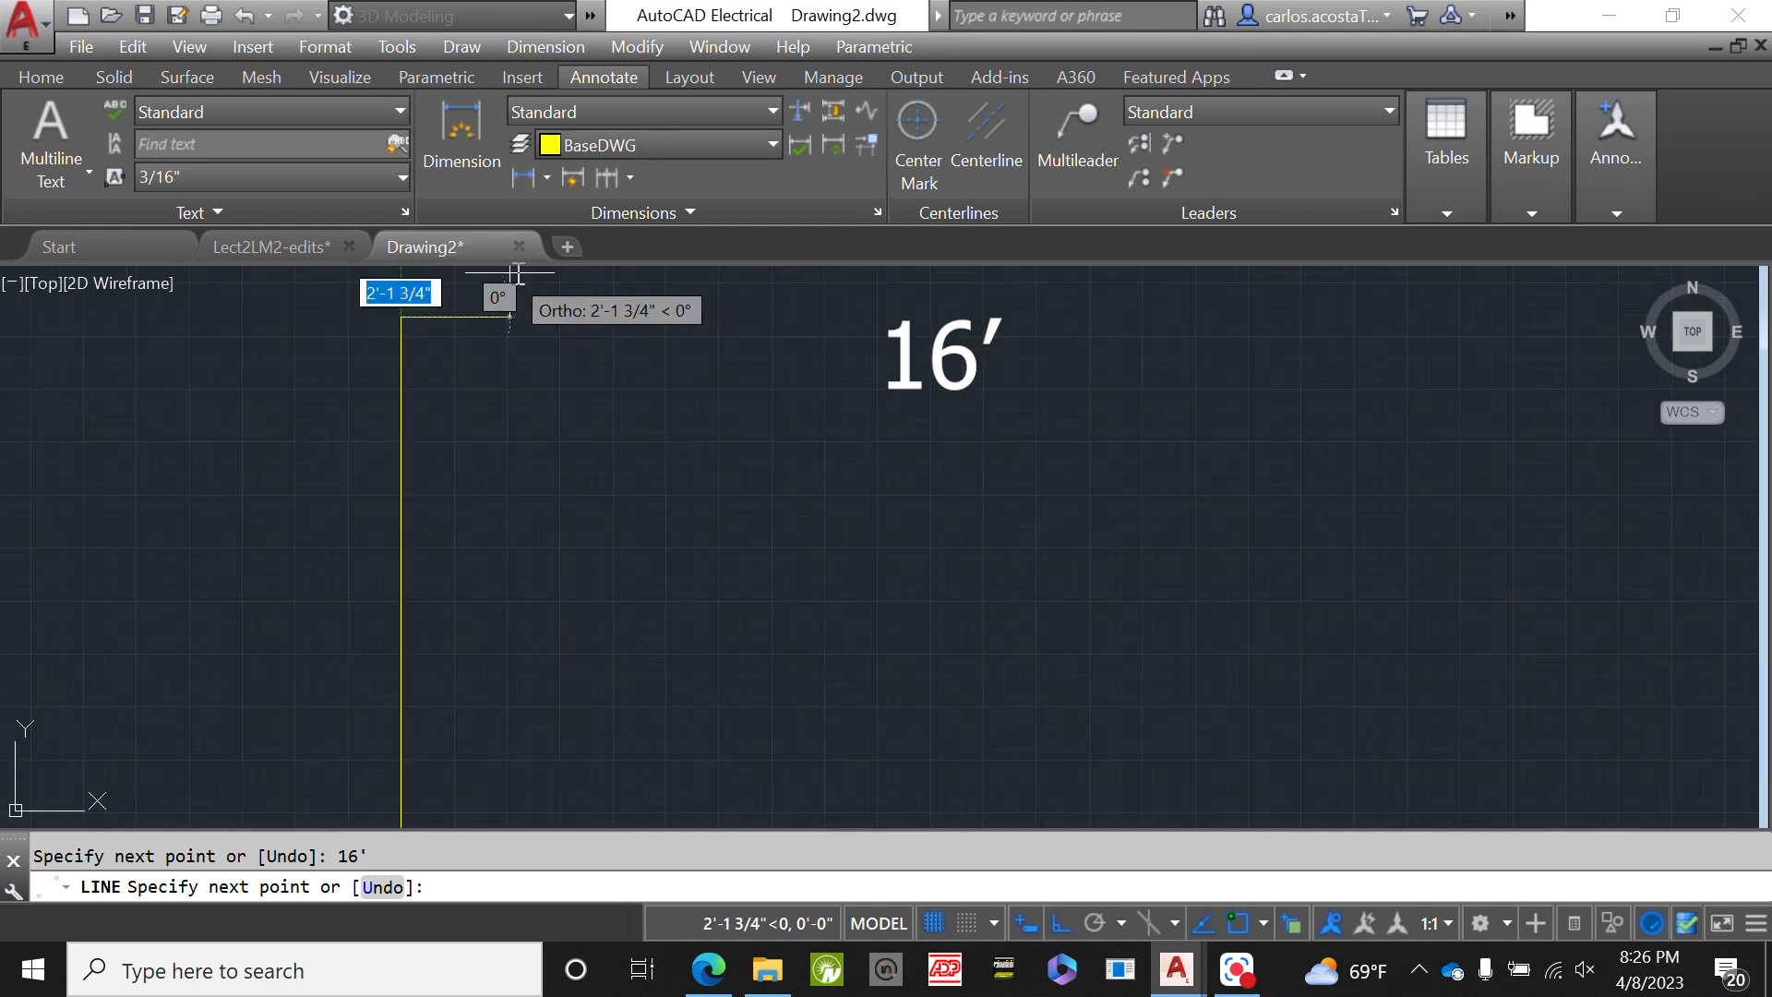
{"action": "mouse_move", "coordinate": [308, 247]}
{"action": "key", "text": "Return"}
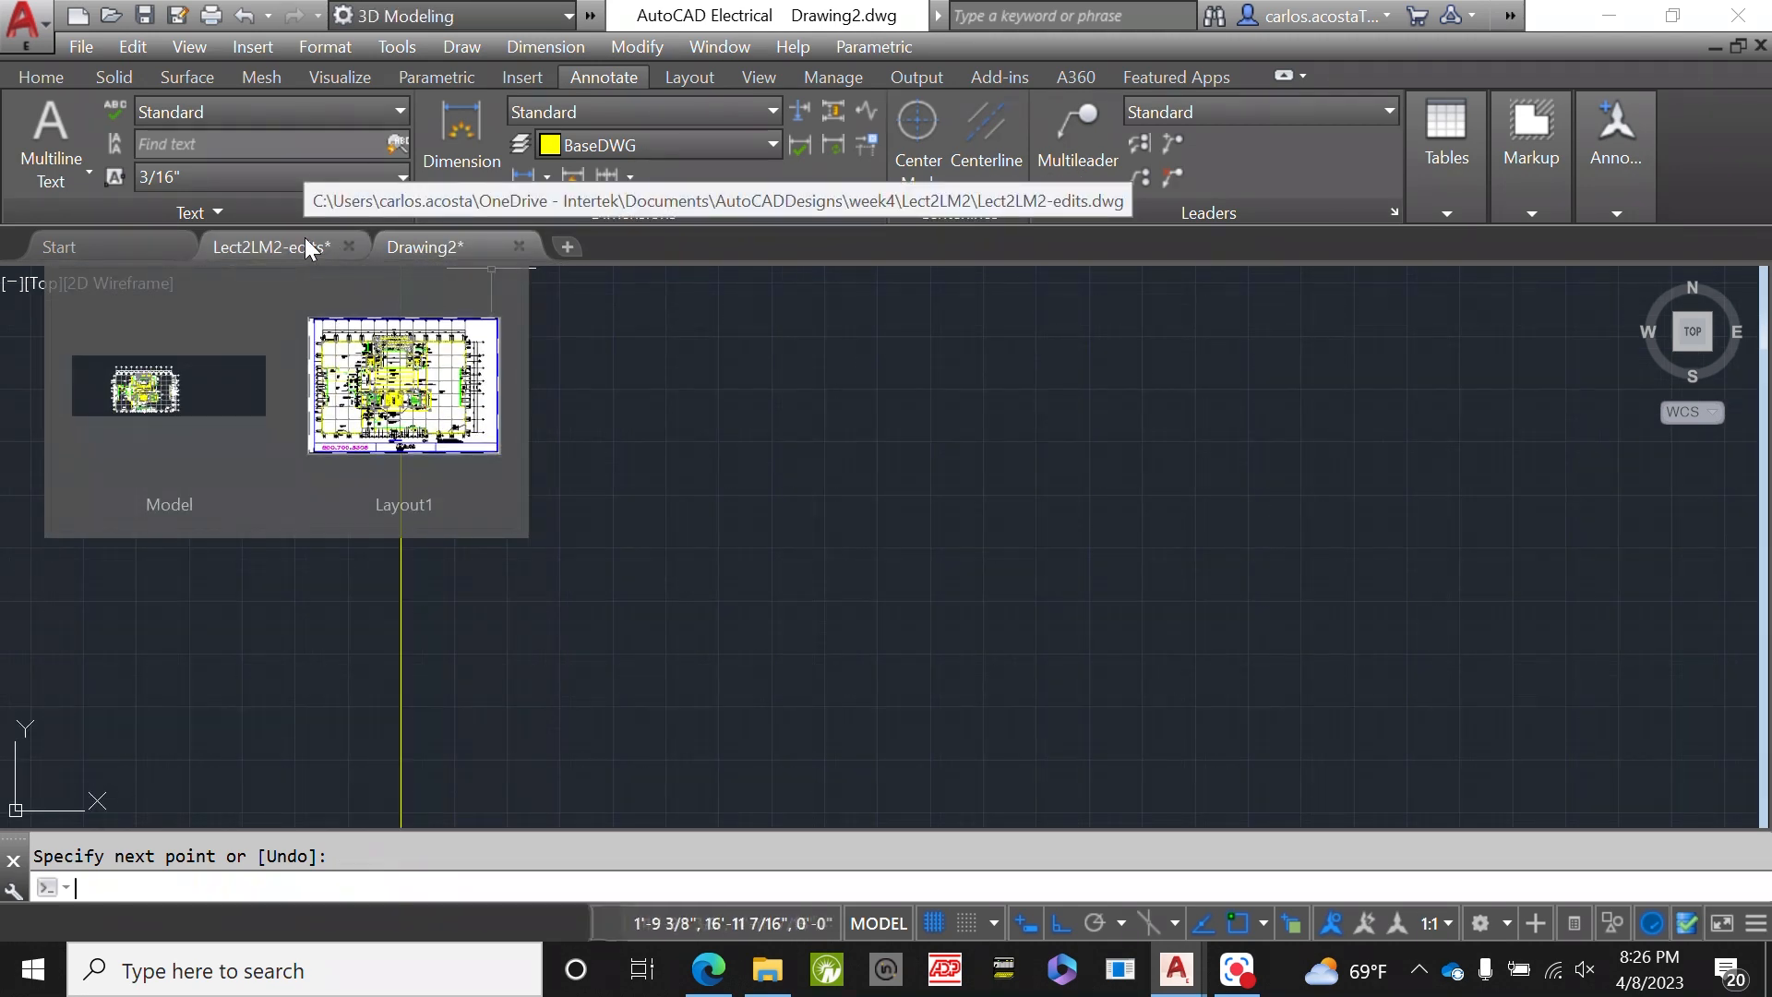
{"action": "left_click", "coordinate": [286, 250]}
{"action": "right_click", "coordinate": [484, 478]}
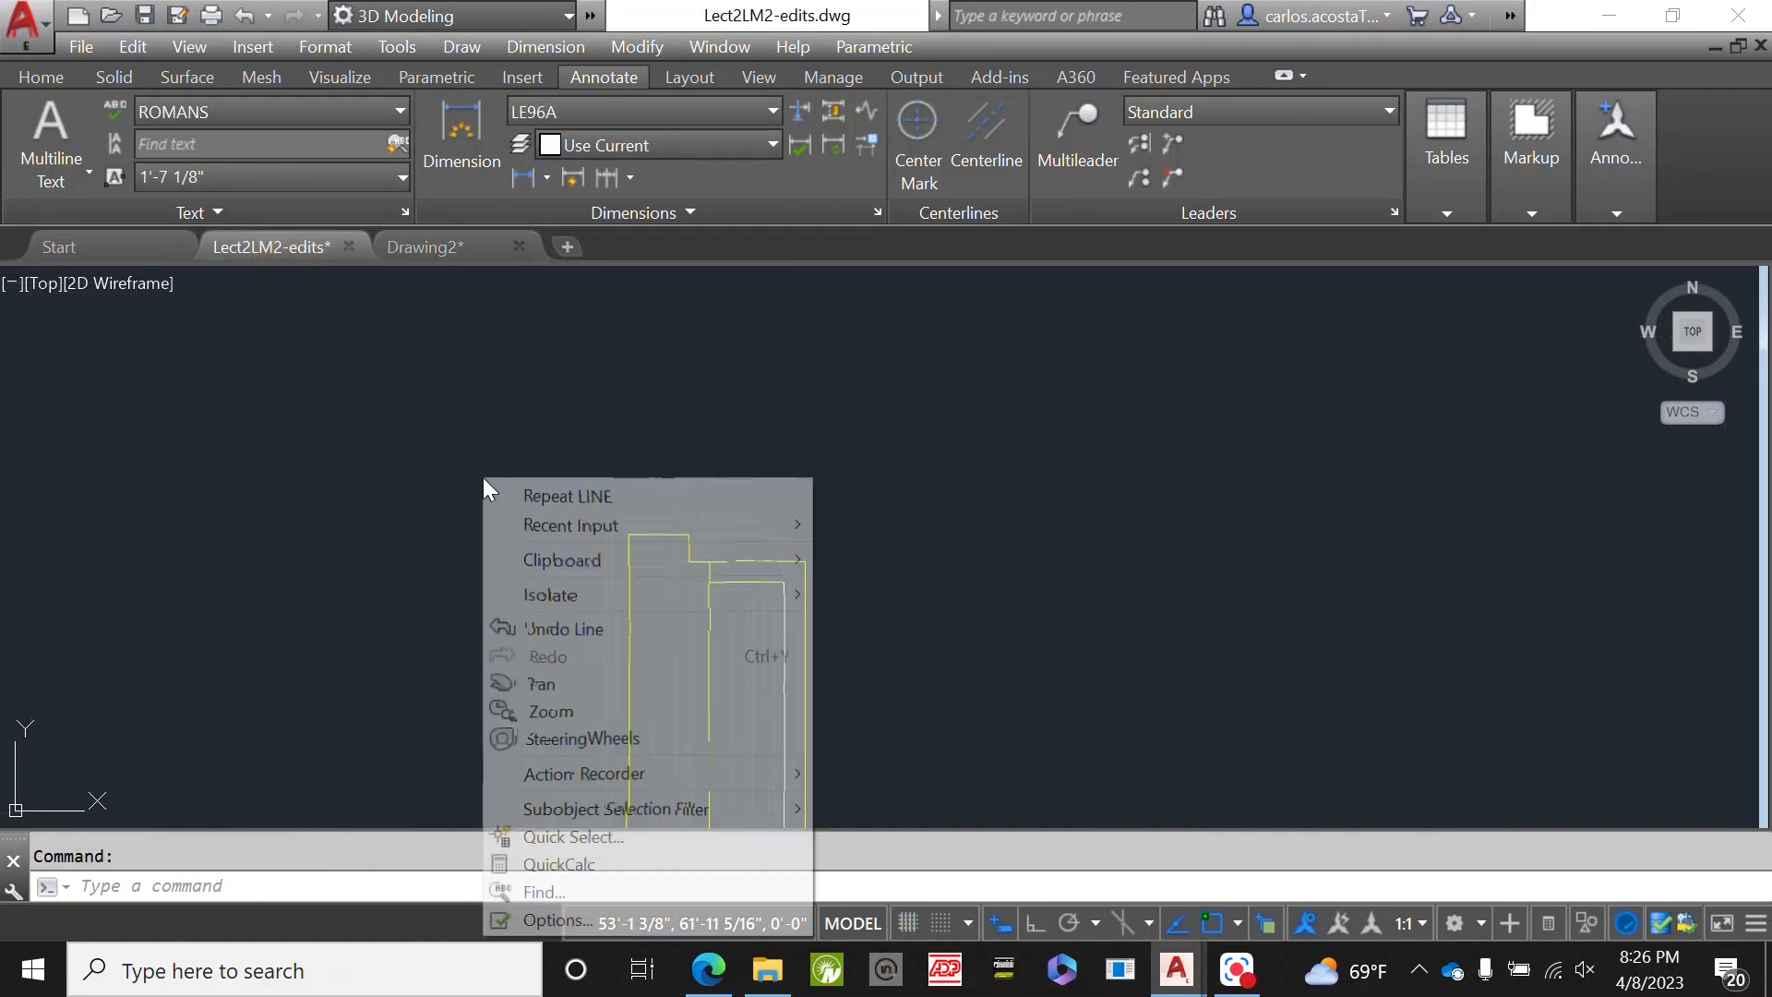
{"action": "left_click", "coordinate": [534, 495]}
{"action": "left_click", "coordinate": [625, 534]}
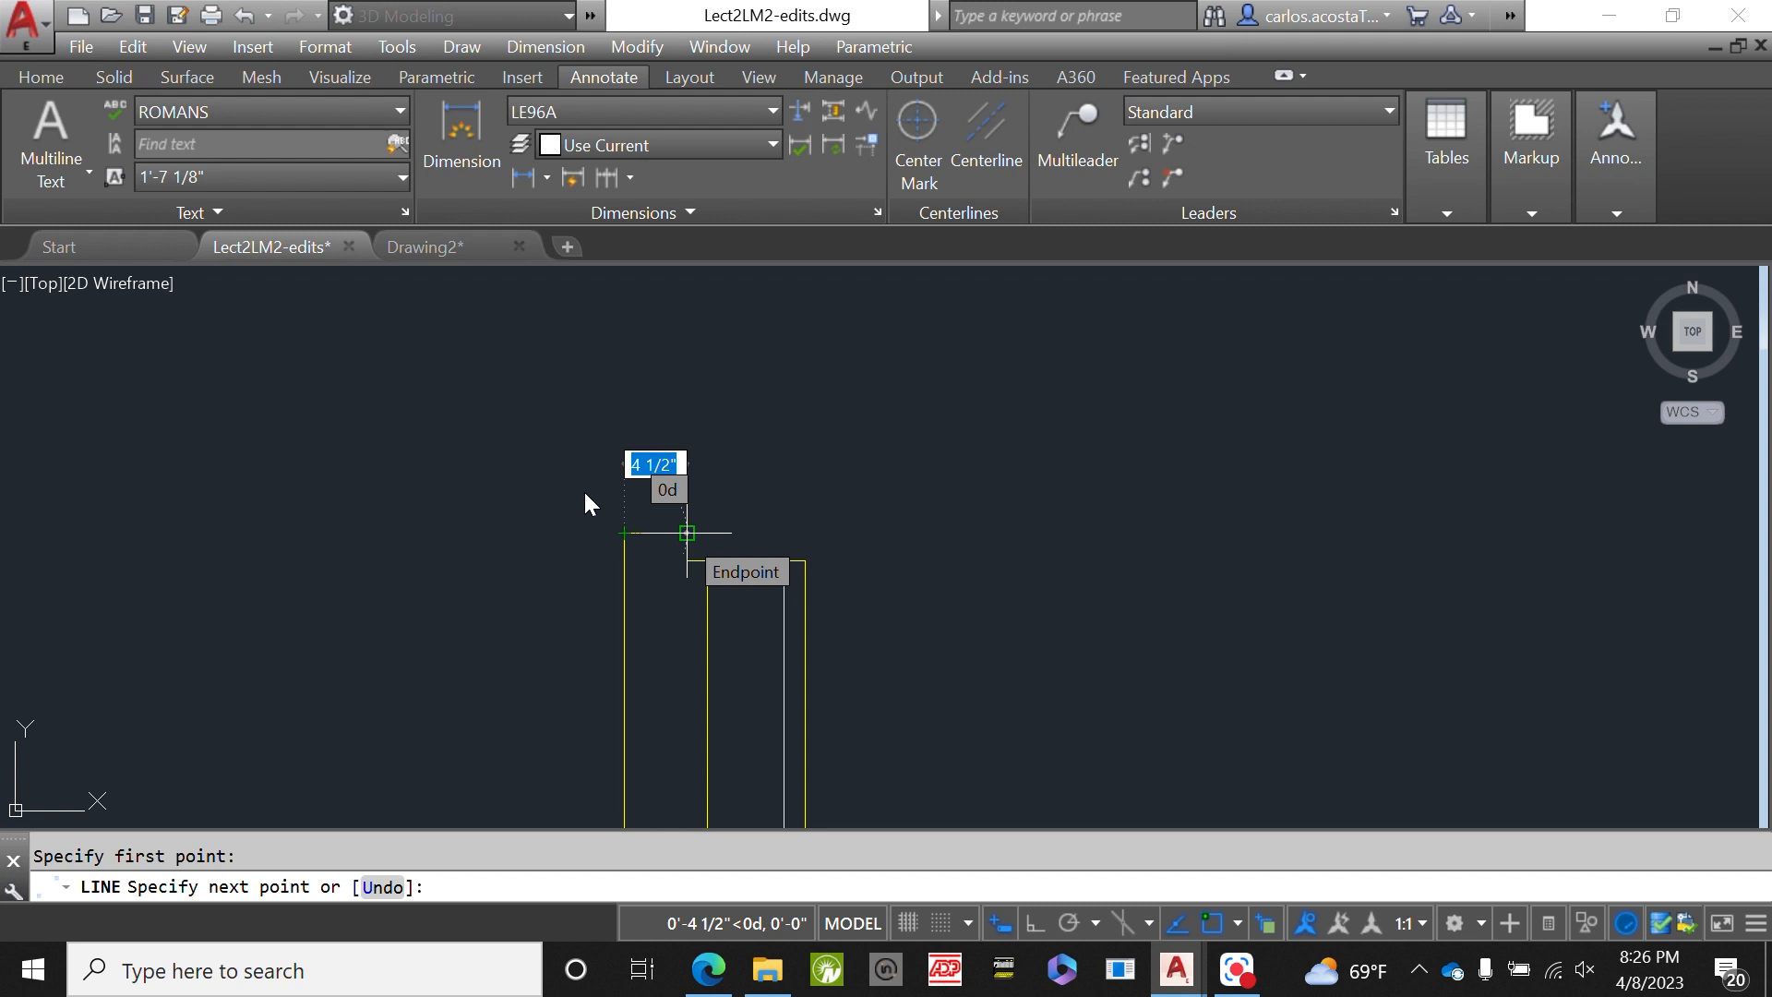
{"action": "left_click", "coordinate": [686, 533]}
{"action": "key", "text": "Escape"}
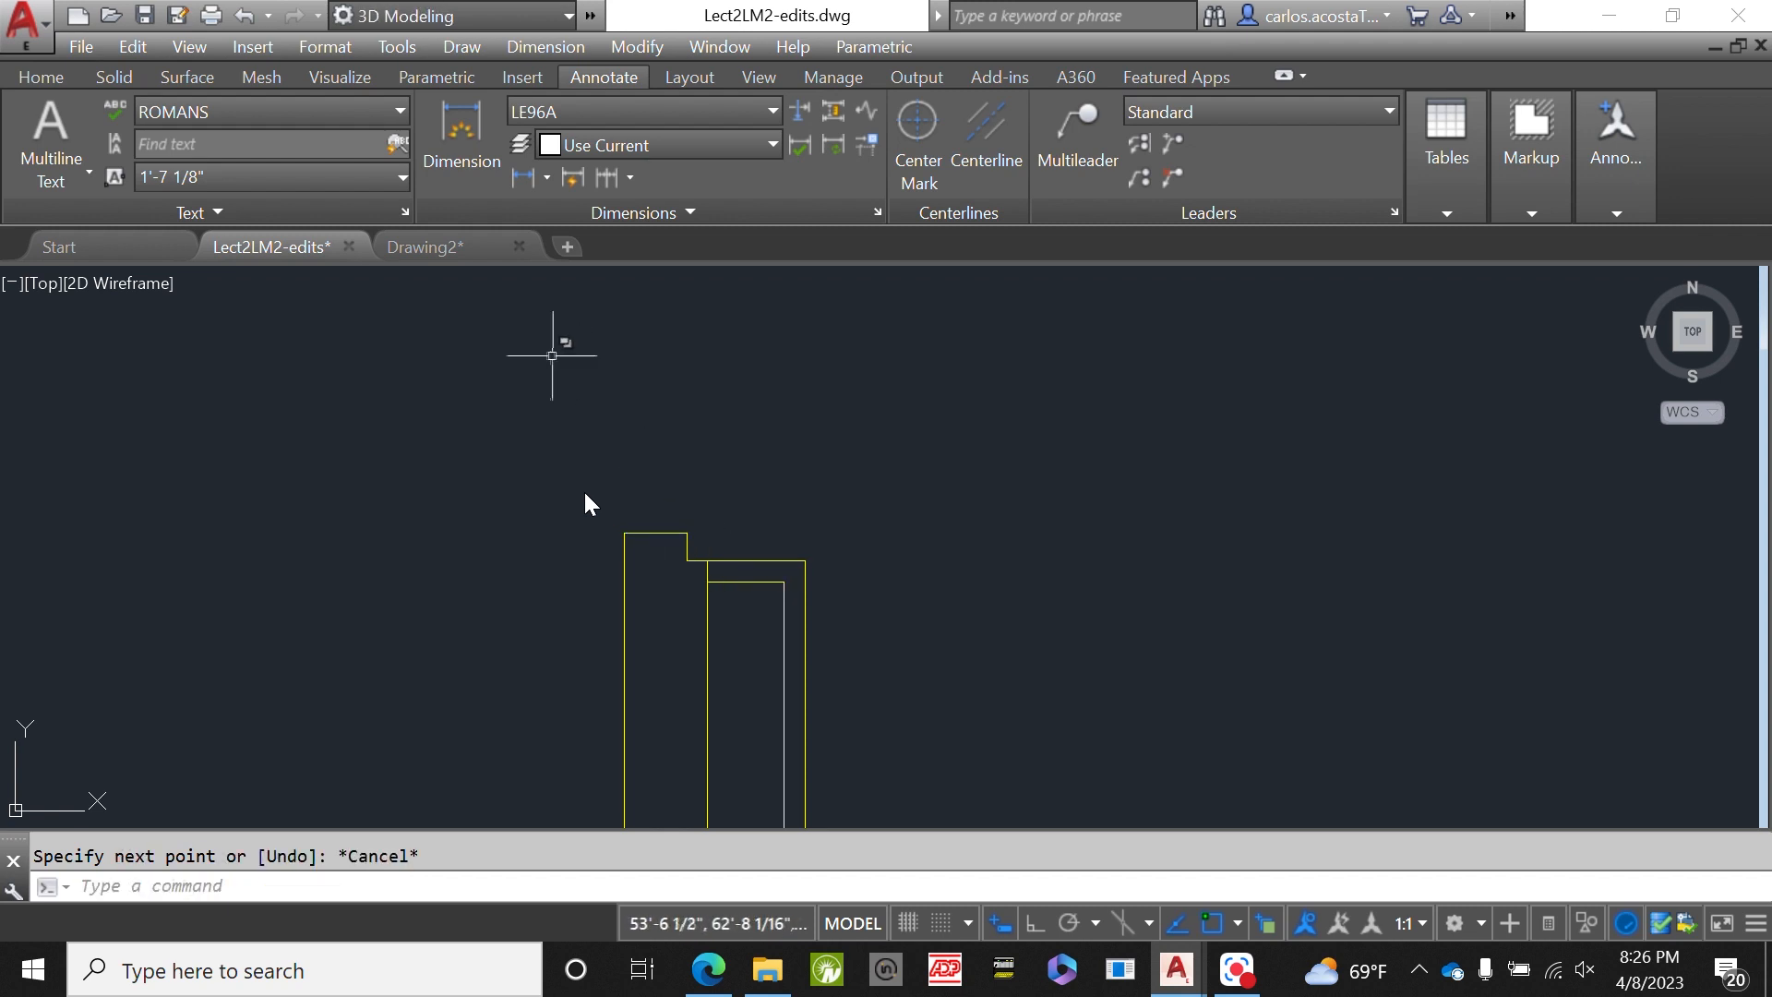
- In Drawing2, draw a 4.5' horizontal line rightward from the upper end of the 16' vertical line
{"action": "left_click", "coordinate": [443, 249]}
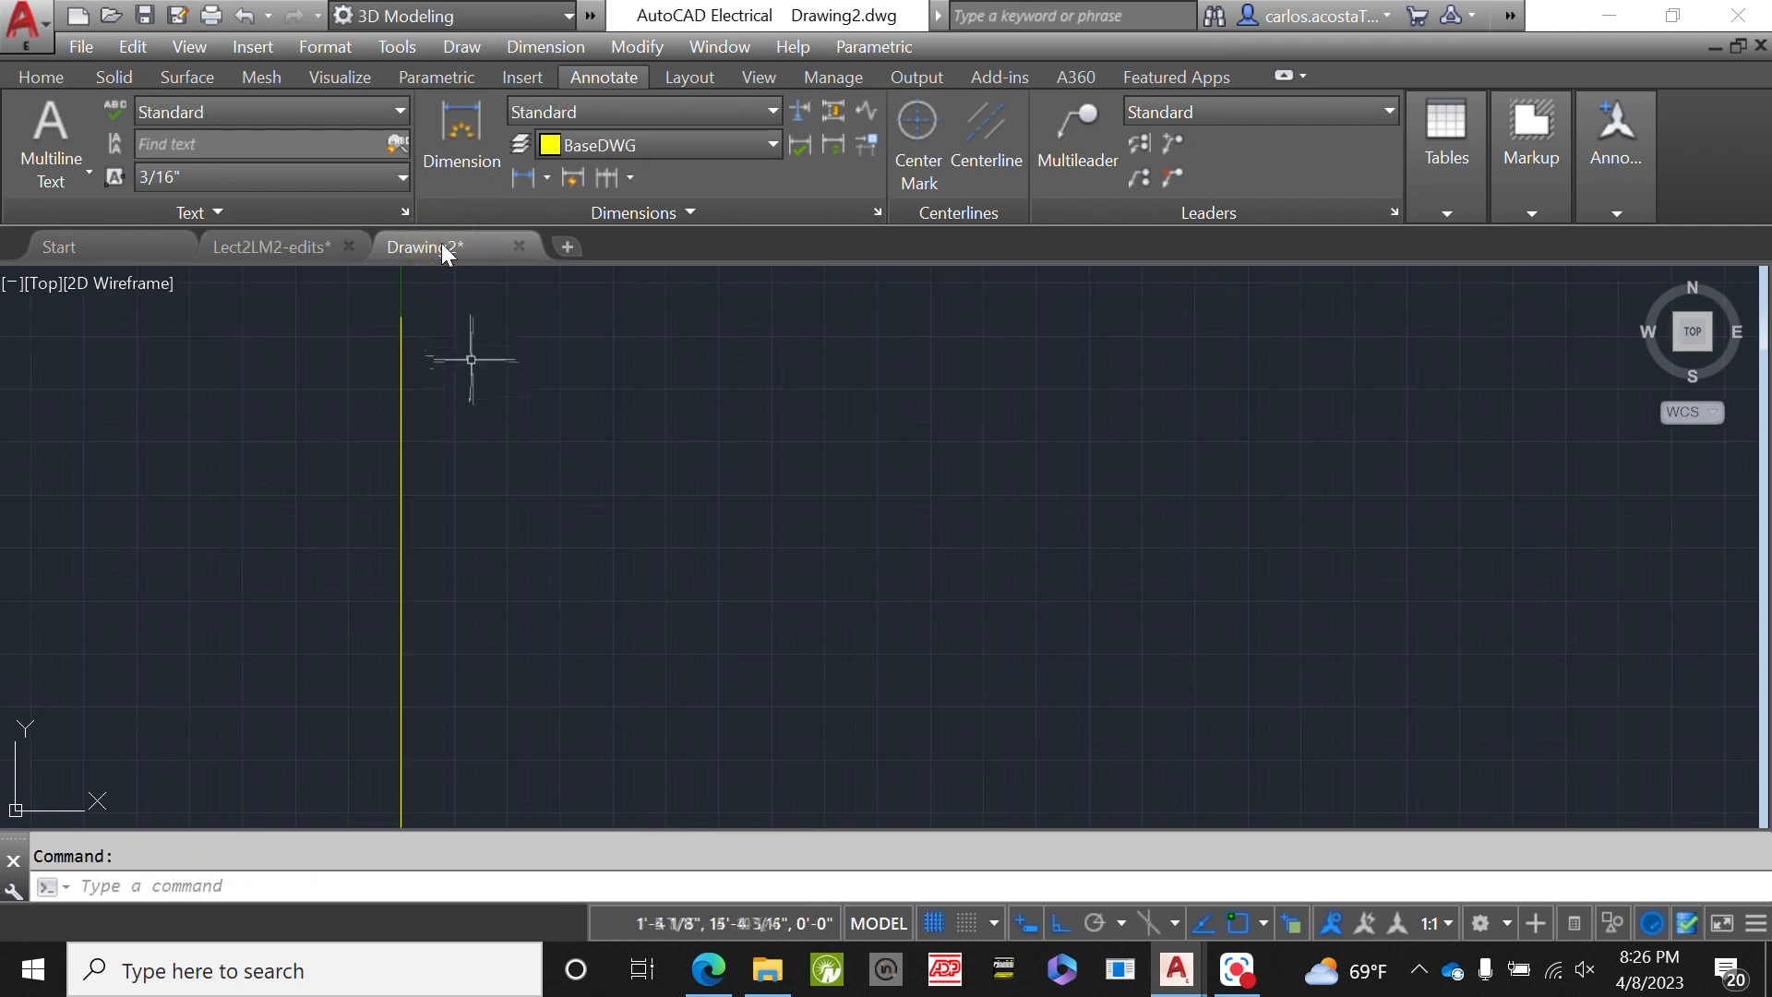
{"action": "right_click", "coordinate": [467, 490]}
{"action": "left_click", "coordinate": [552, 46]}
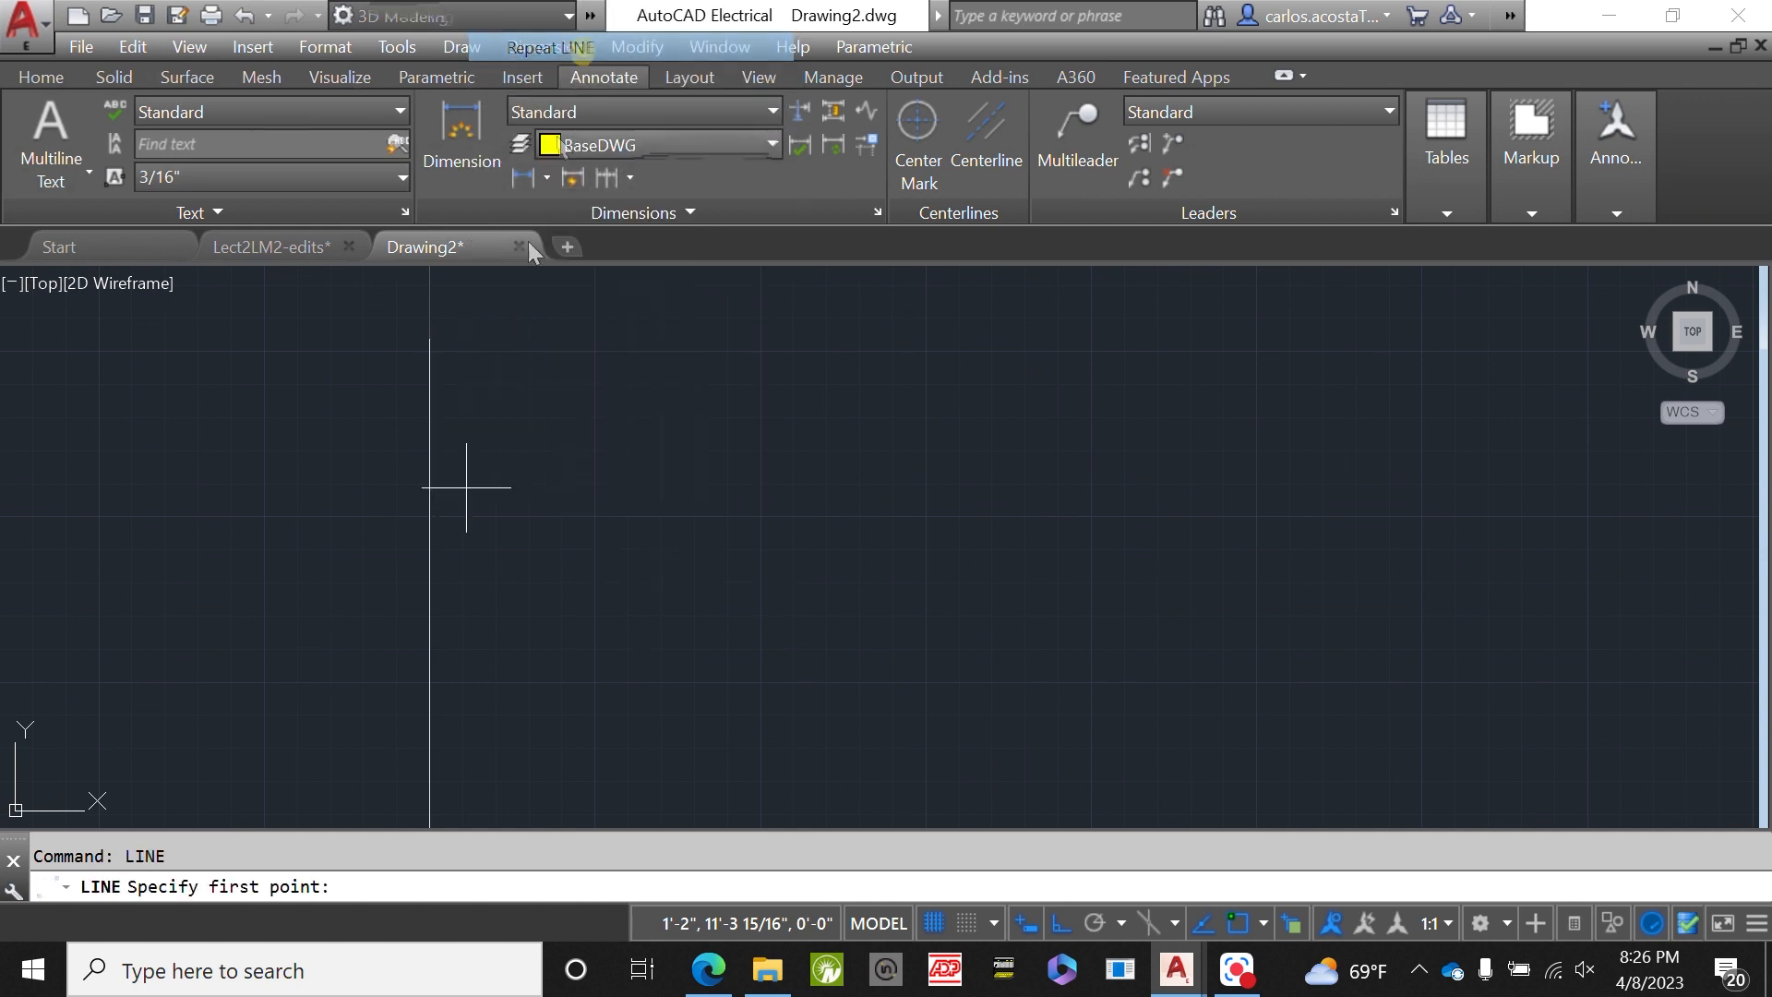
{"action": "left_click", "coordinate": [429, 339]}
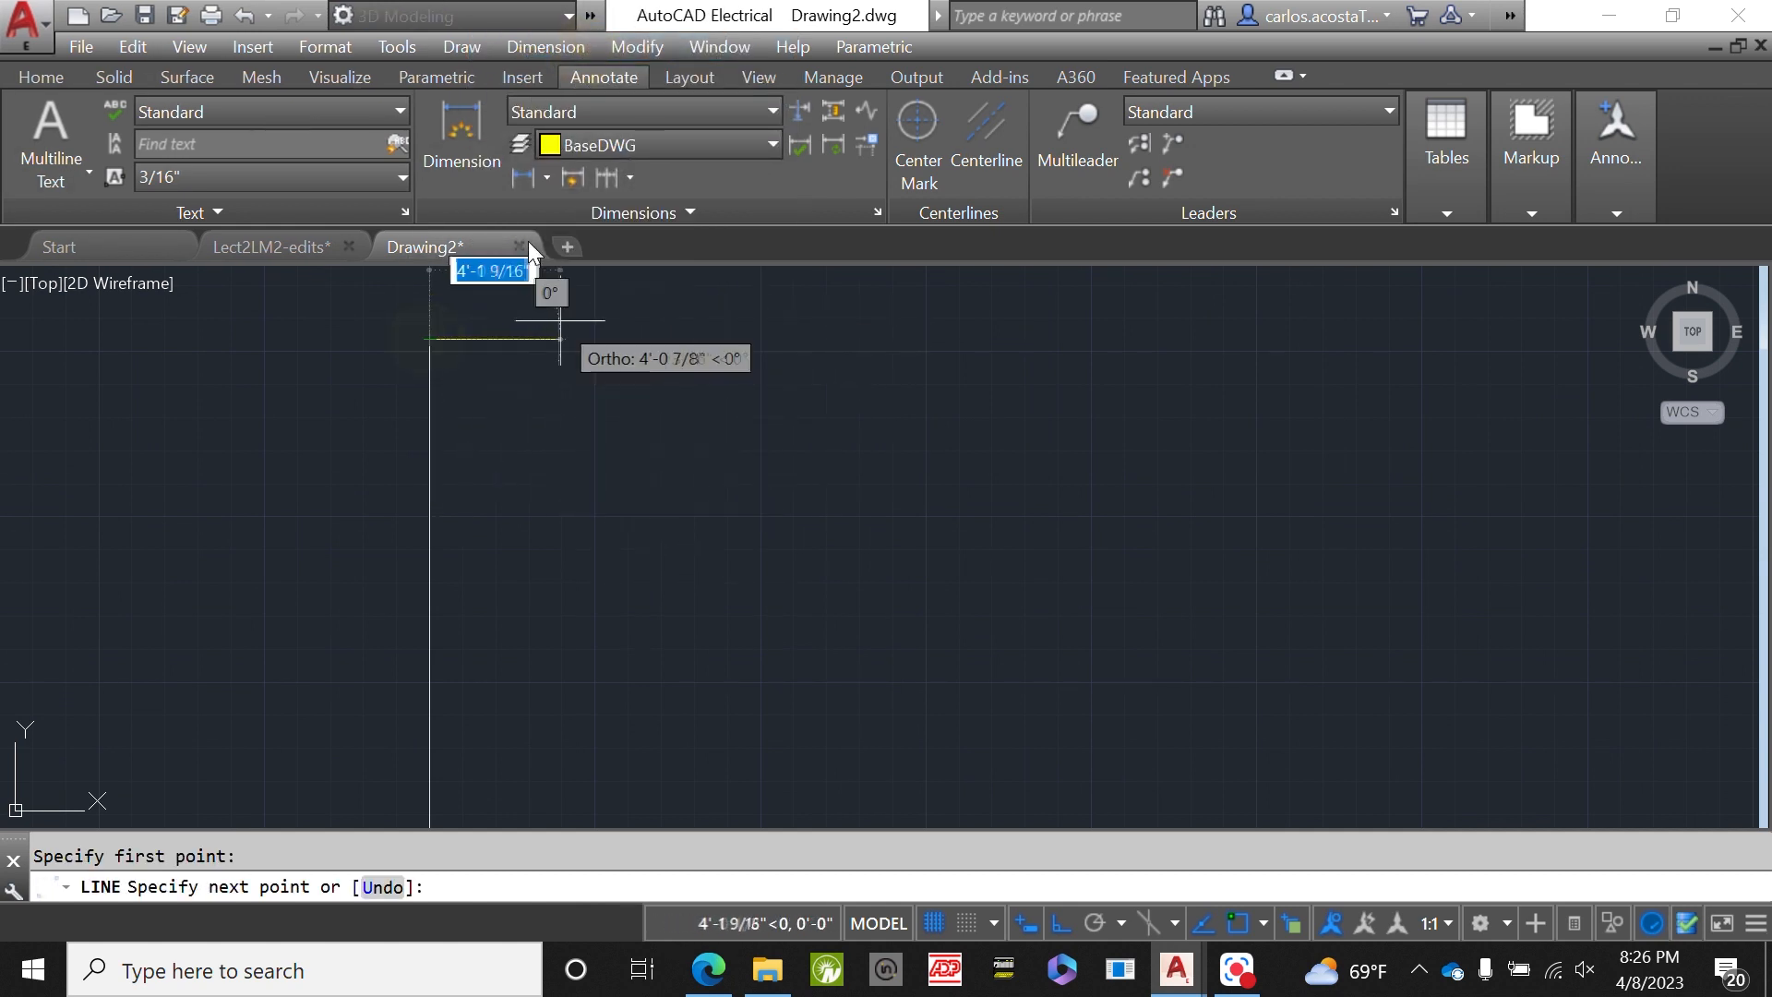
{"action": "type", "text": "4.5'"}
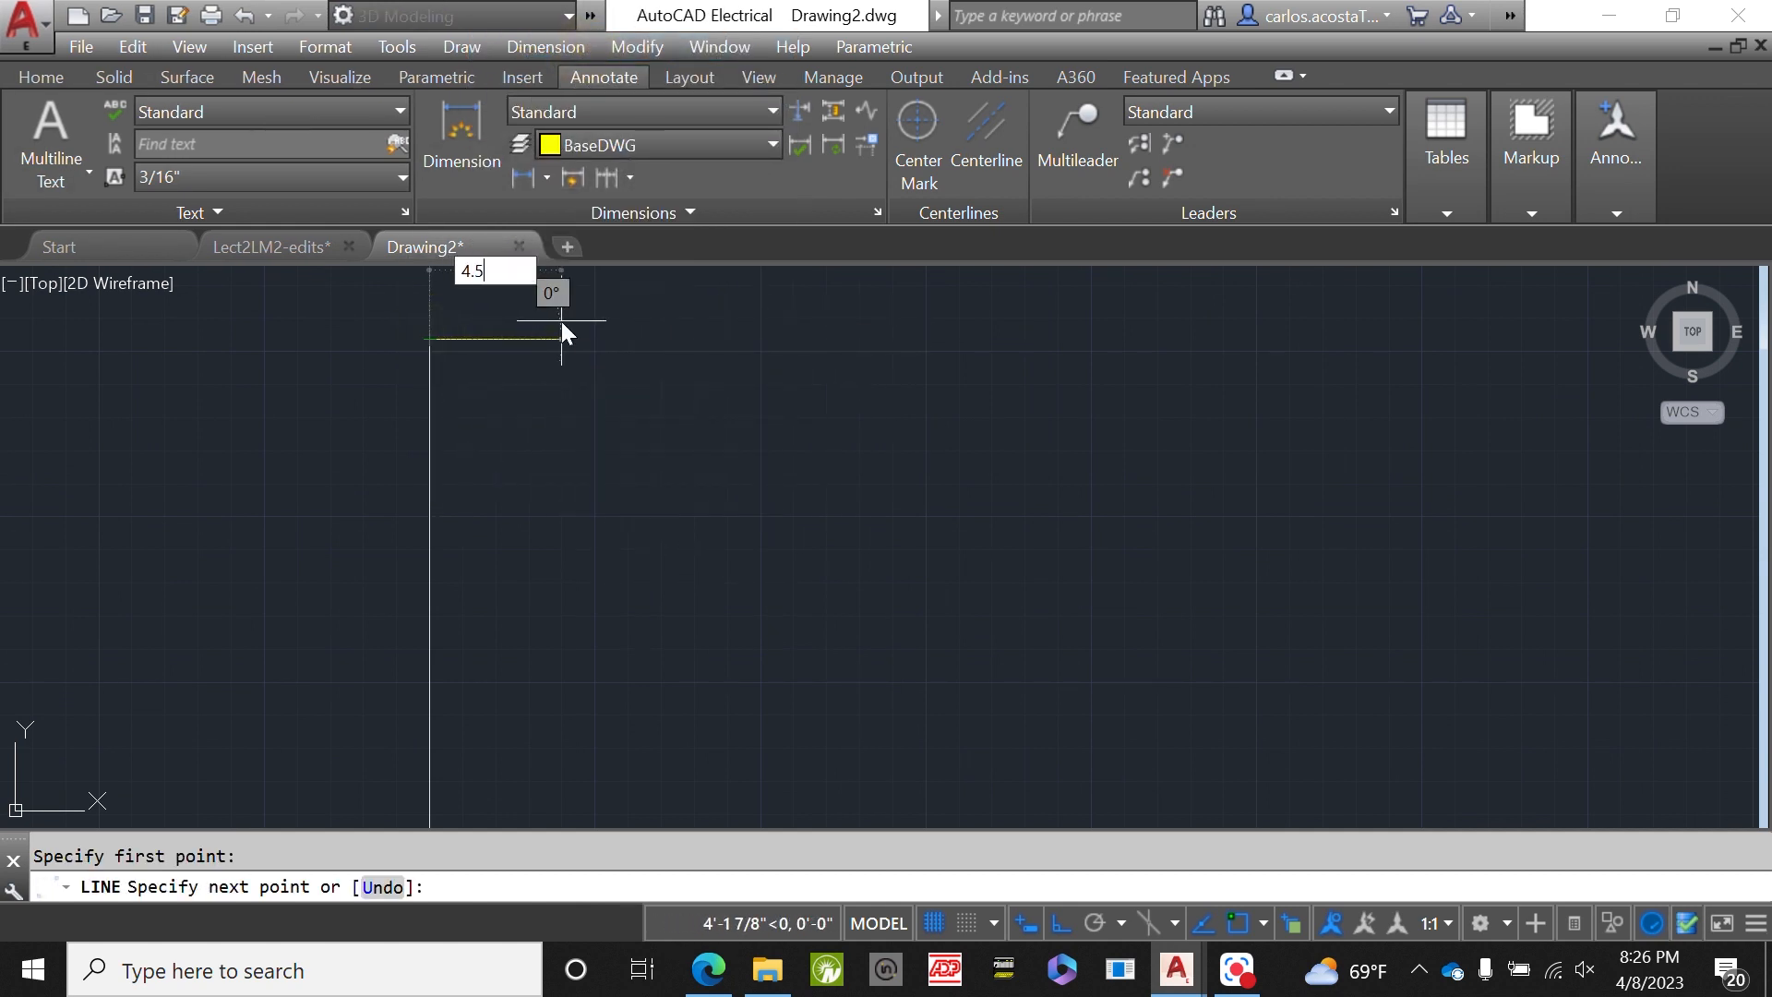
{"action": "key", "text": "Return"}
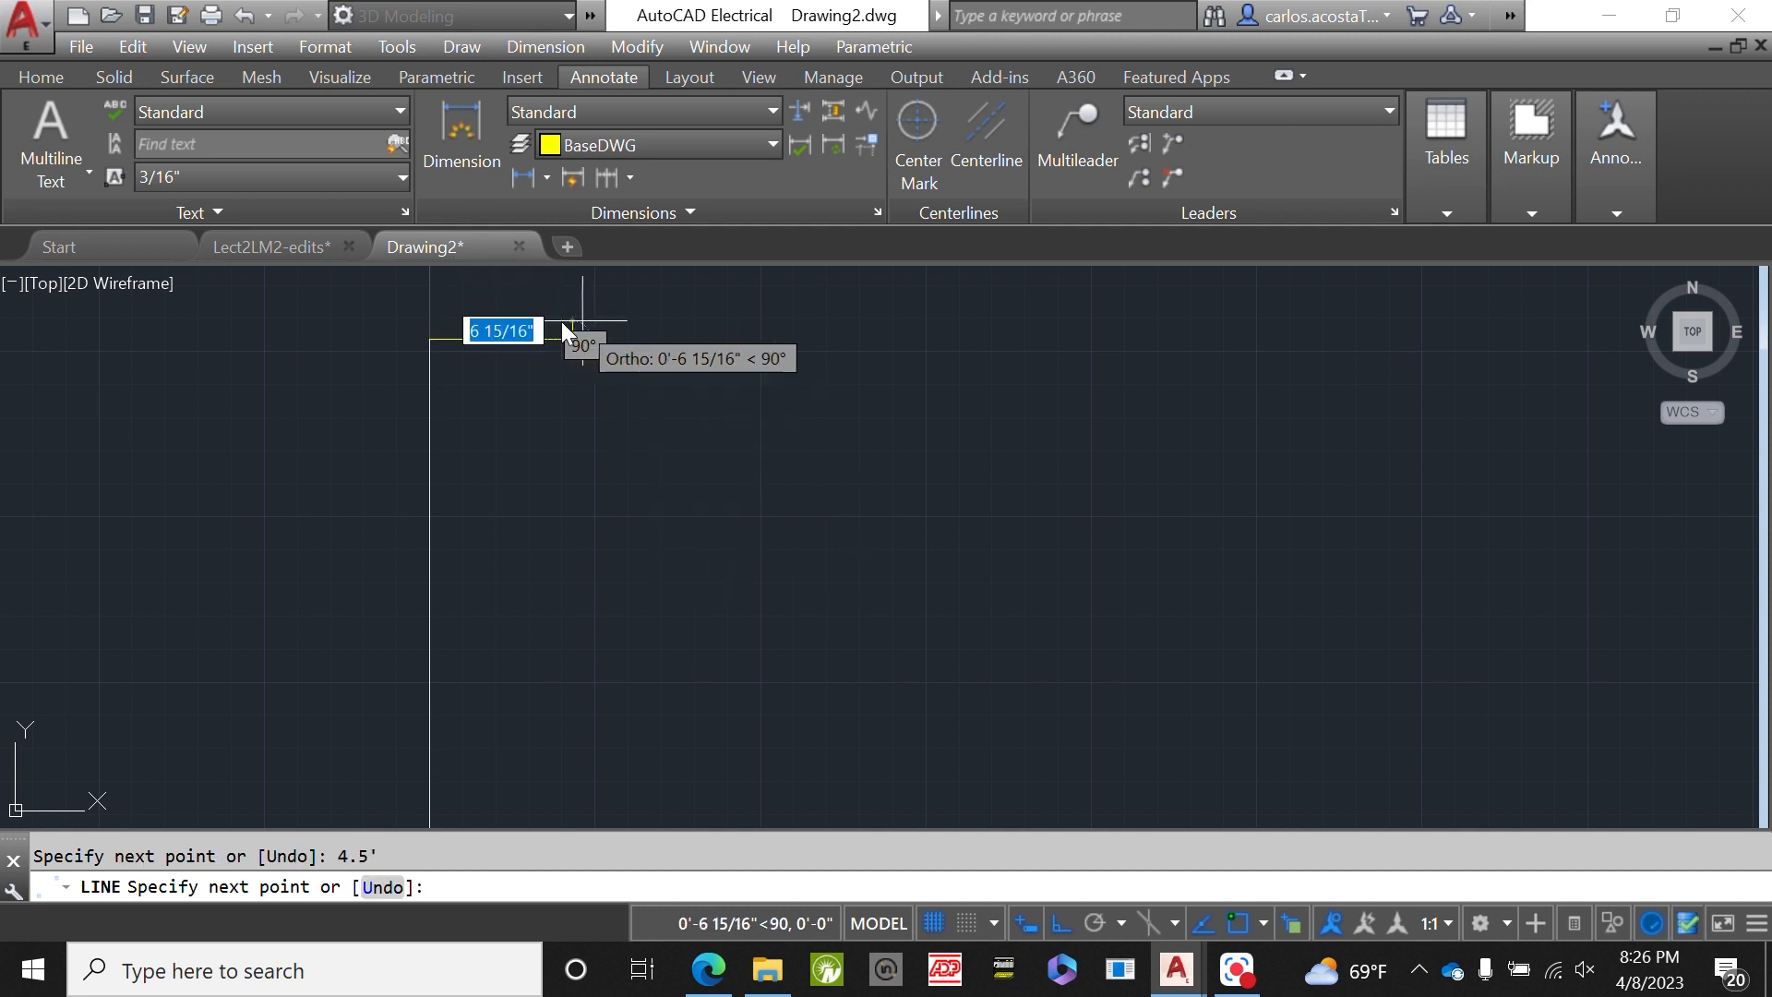
{"action": "scroll", "coordinate": [561, 327], "scroll_direction": "down", "scroll_amount": 2}
{"action": "scroll", "coordinate": [537, 631], "scroll_direction": "up", "scroll_amount": 4}
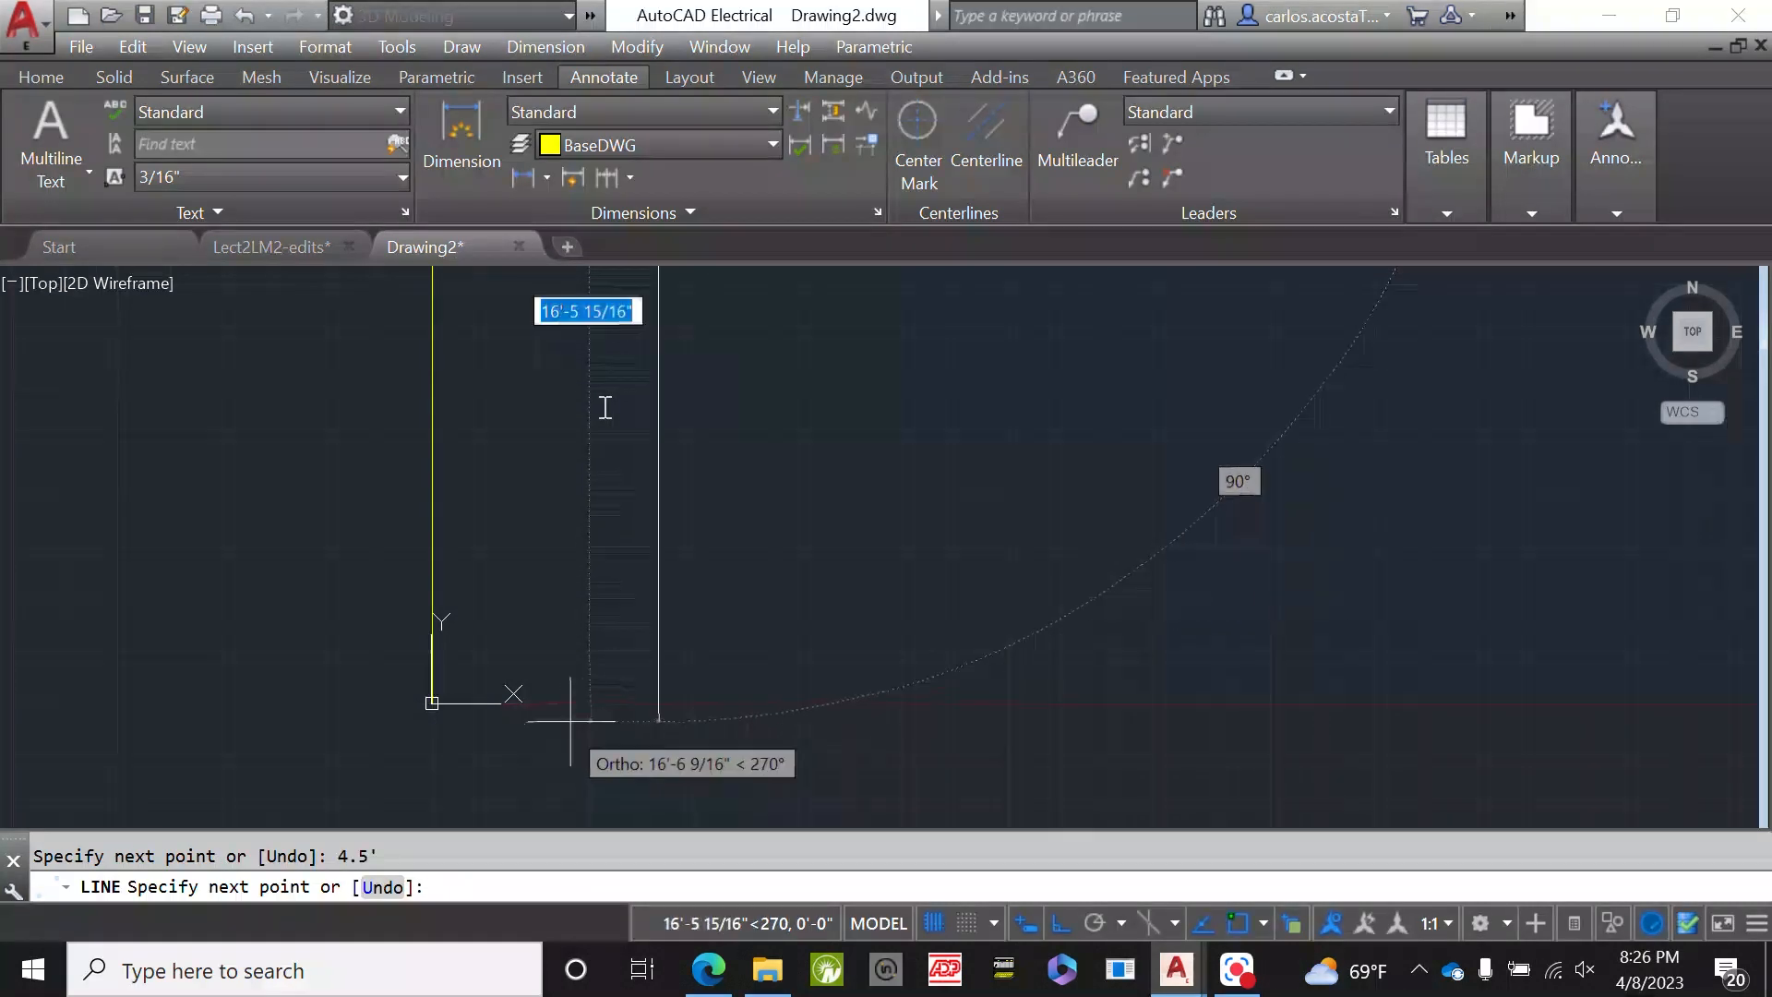
- Recheck the short horizontal segment capping the wall in Lect2LM2-edits with another trial line, and discard the line
{"action": "left_click", "coordinate": [296, 235]}
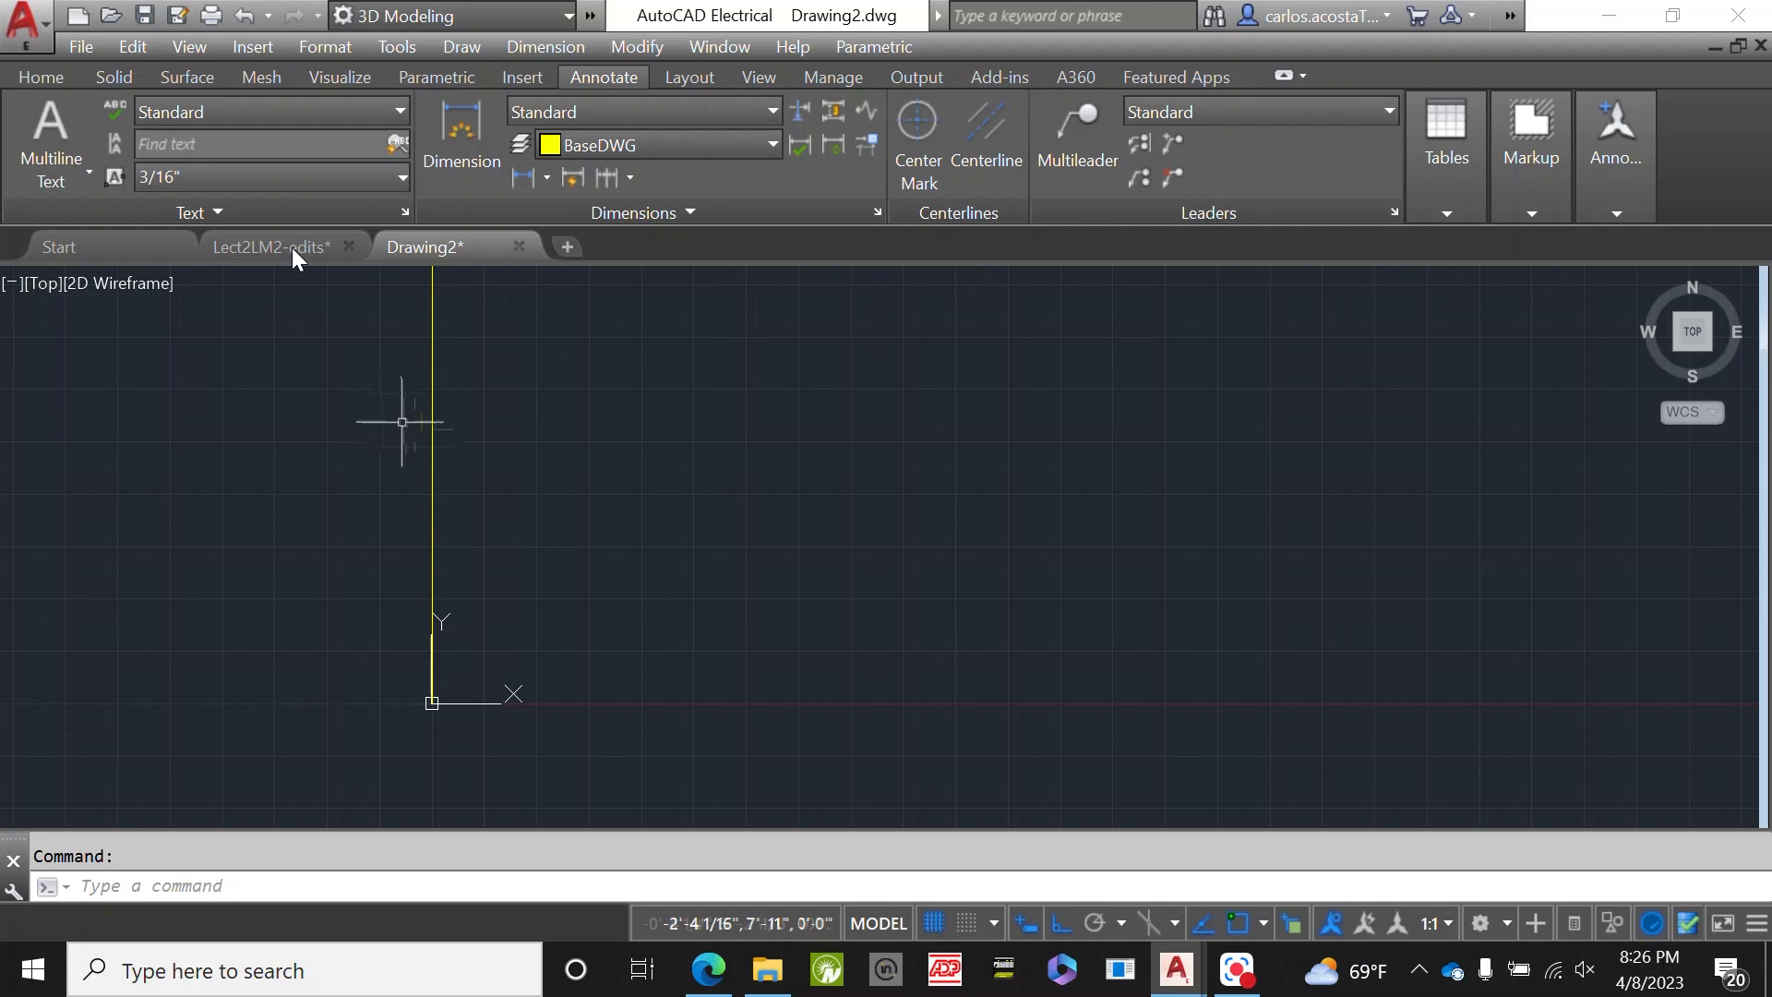
{"action": "scroll", "coordinate": [415, 449], "scroll_direction": "down", "scroll_amount": 7}
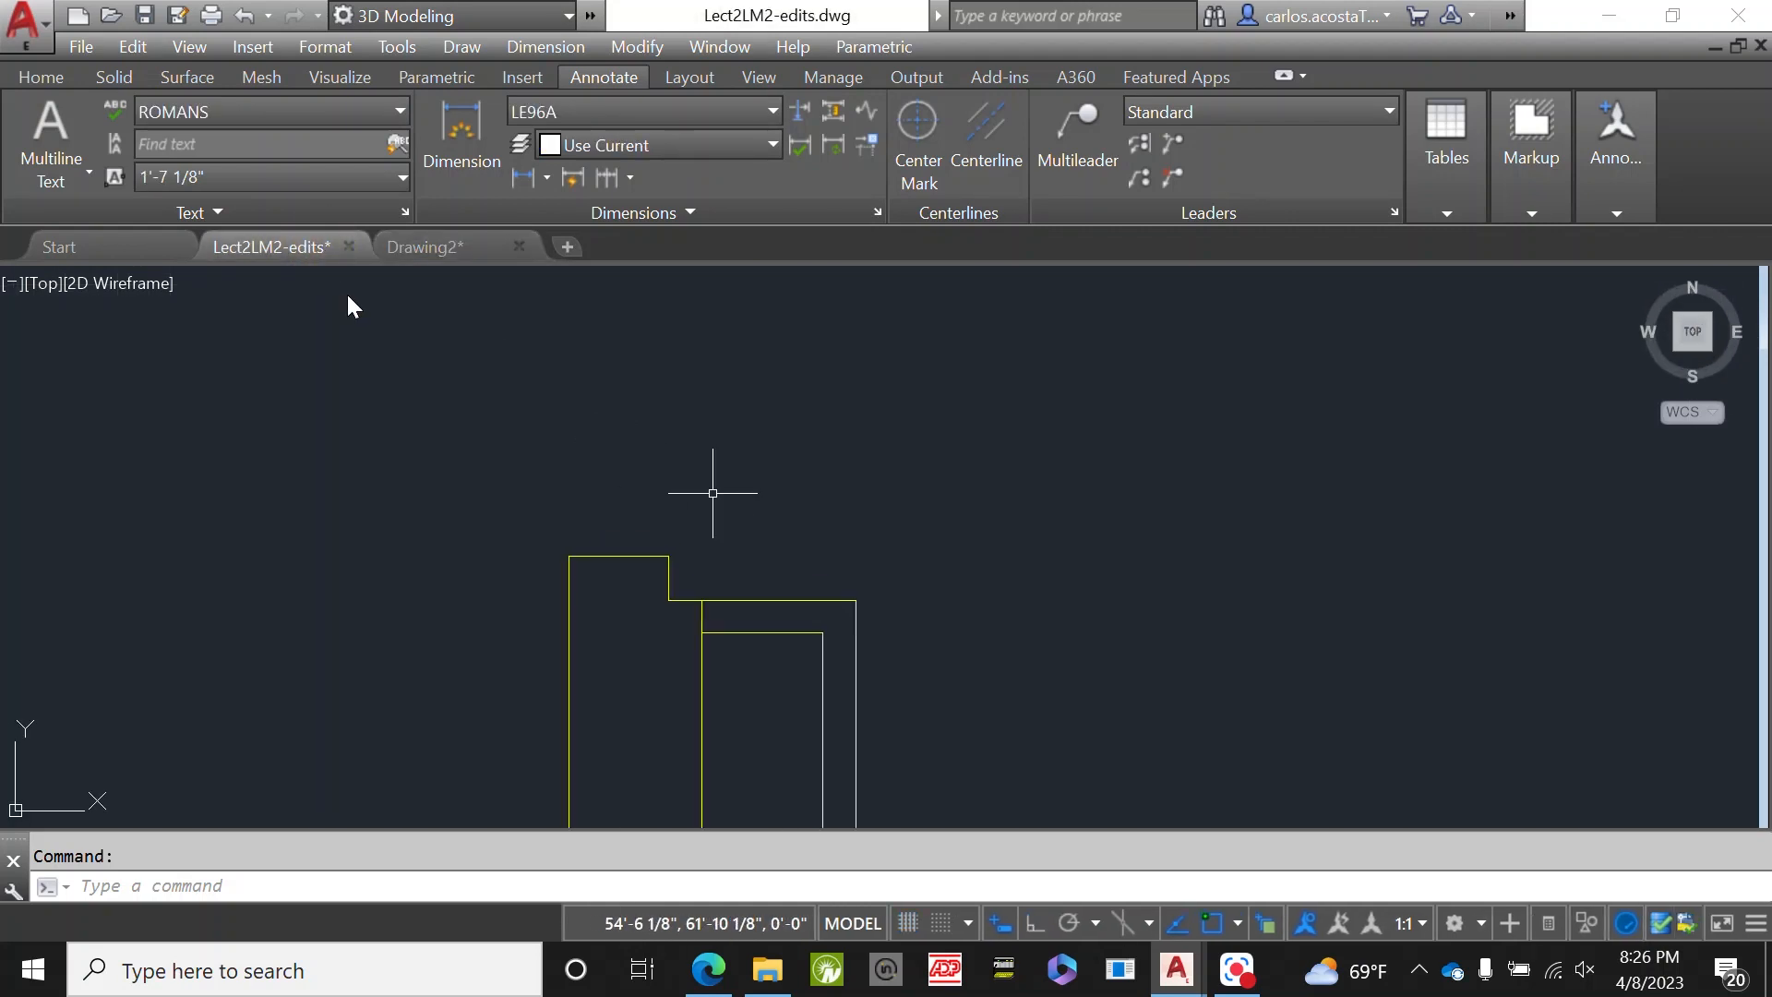
{"action": "scroll", "coordinate": [634, 574], "scroll_direction": "up", "scroll_amount": 4}
{"action": "left_click", "coordinate": [623, 563]}
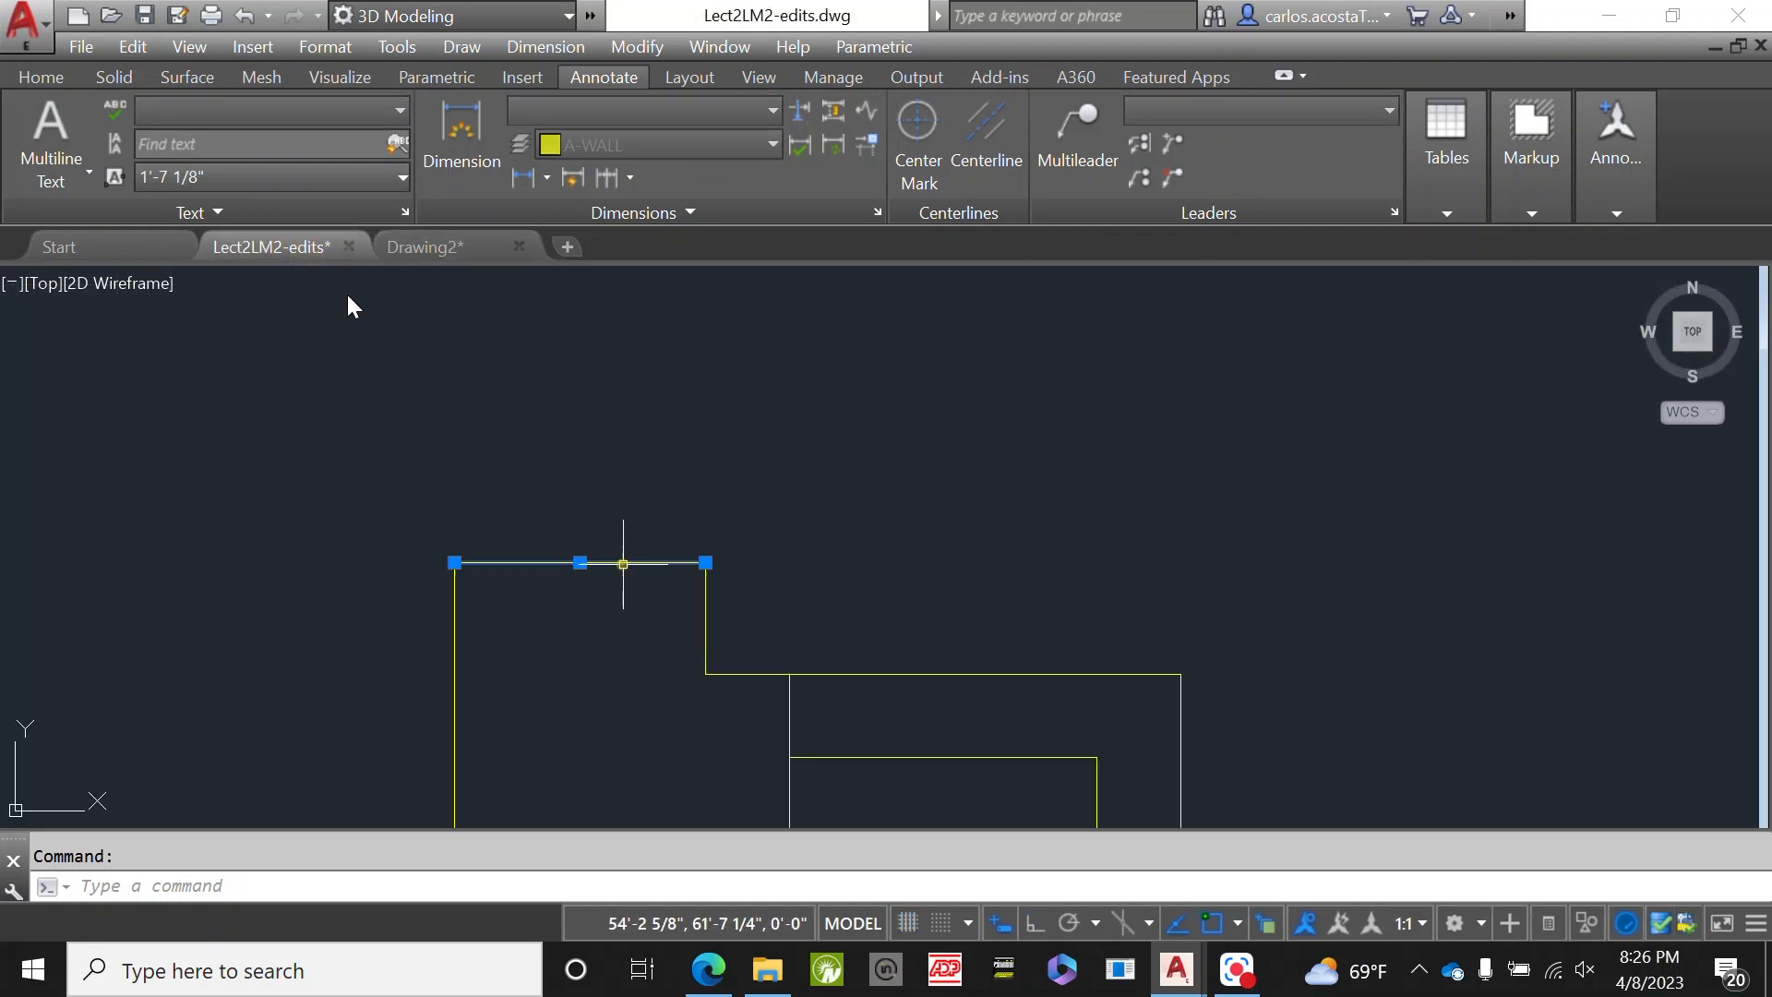
{"action": "key", "text": "Escape"}
{"action": "type", "text": "lin"}
{"action": "key", "text": "Return"}
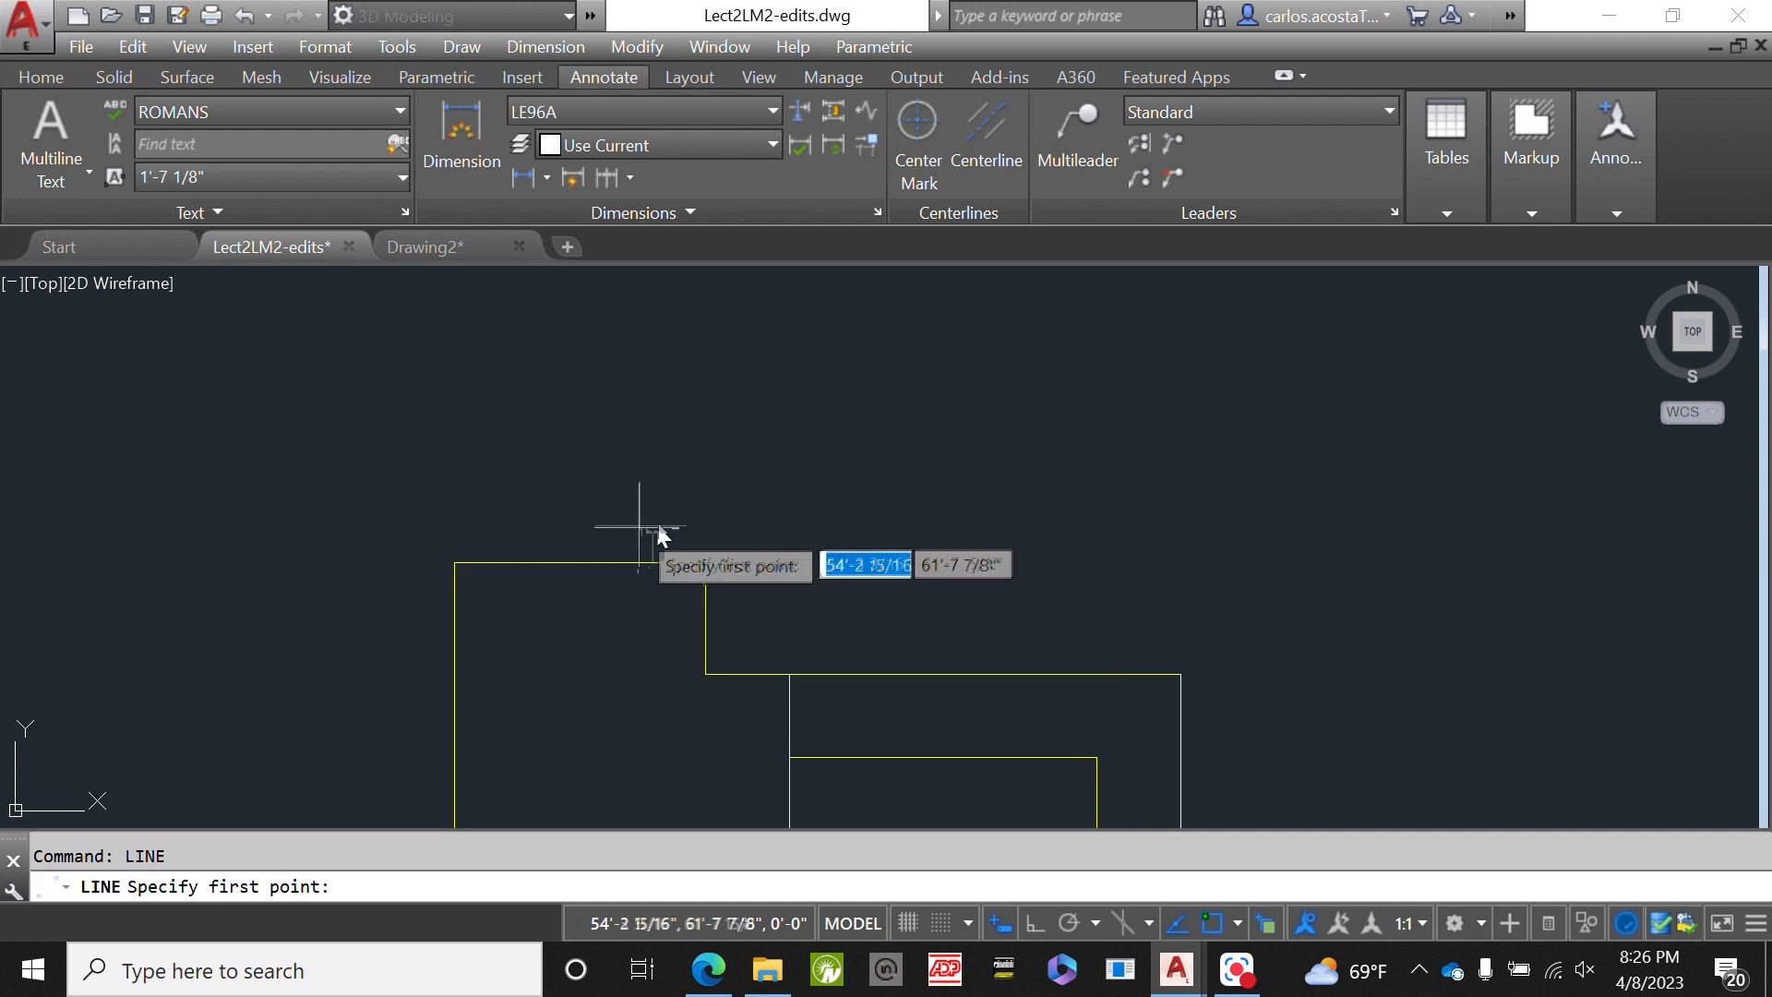
{"action": "left_click", "coordinate": [454, 563]}
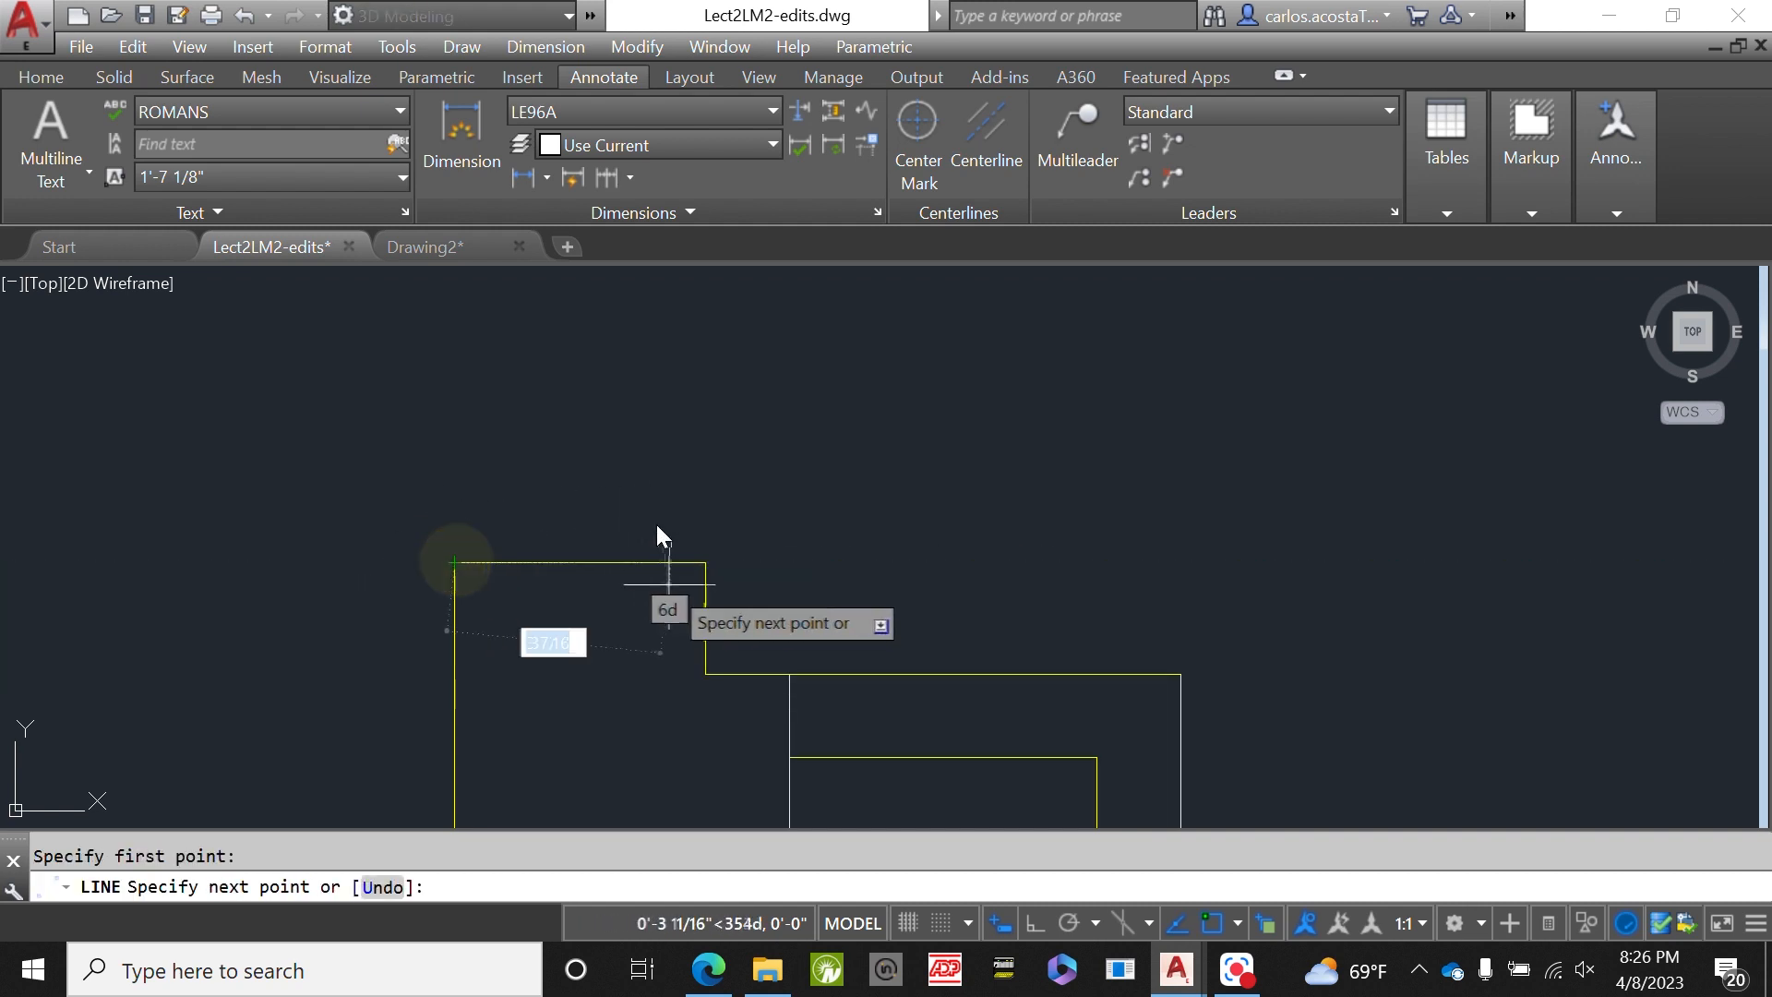
{"action": "key", "text": "Escape"}
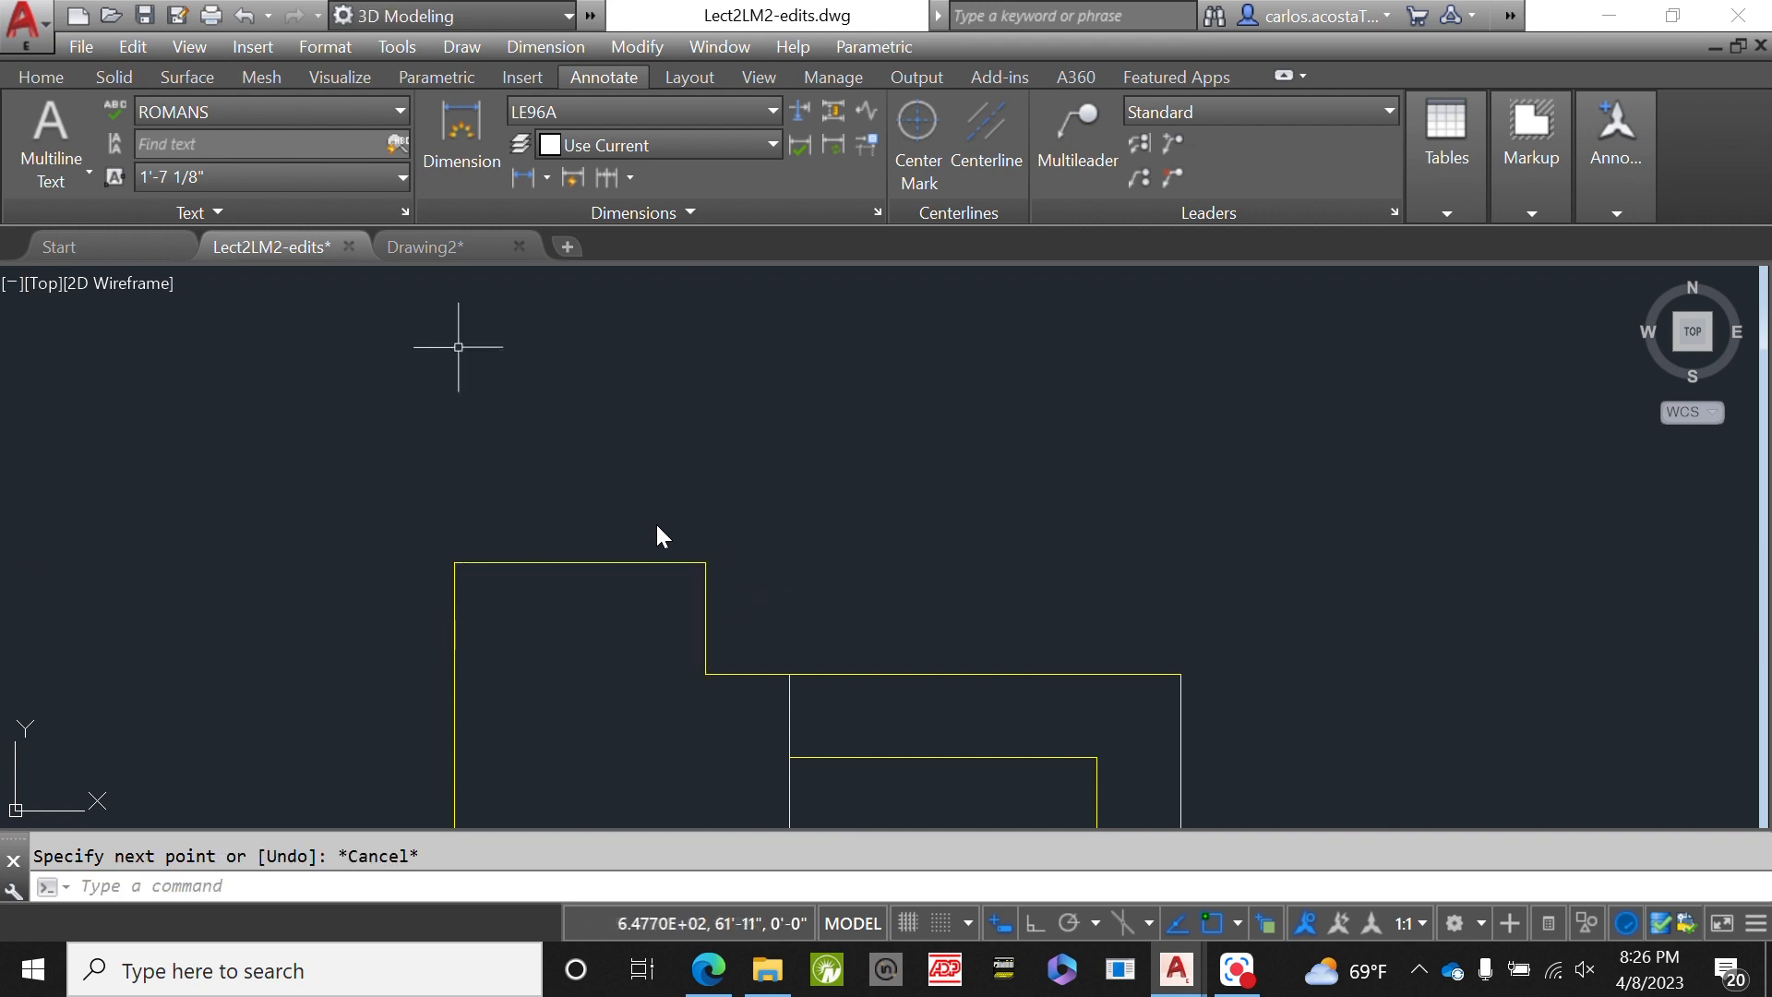
- In Drawing2, erase the 4.5' horizontal line at the upper end of the vertical line
{"action": "left_click", "coordinate": [441, 262]}
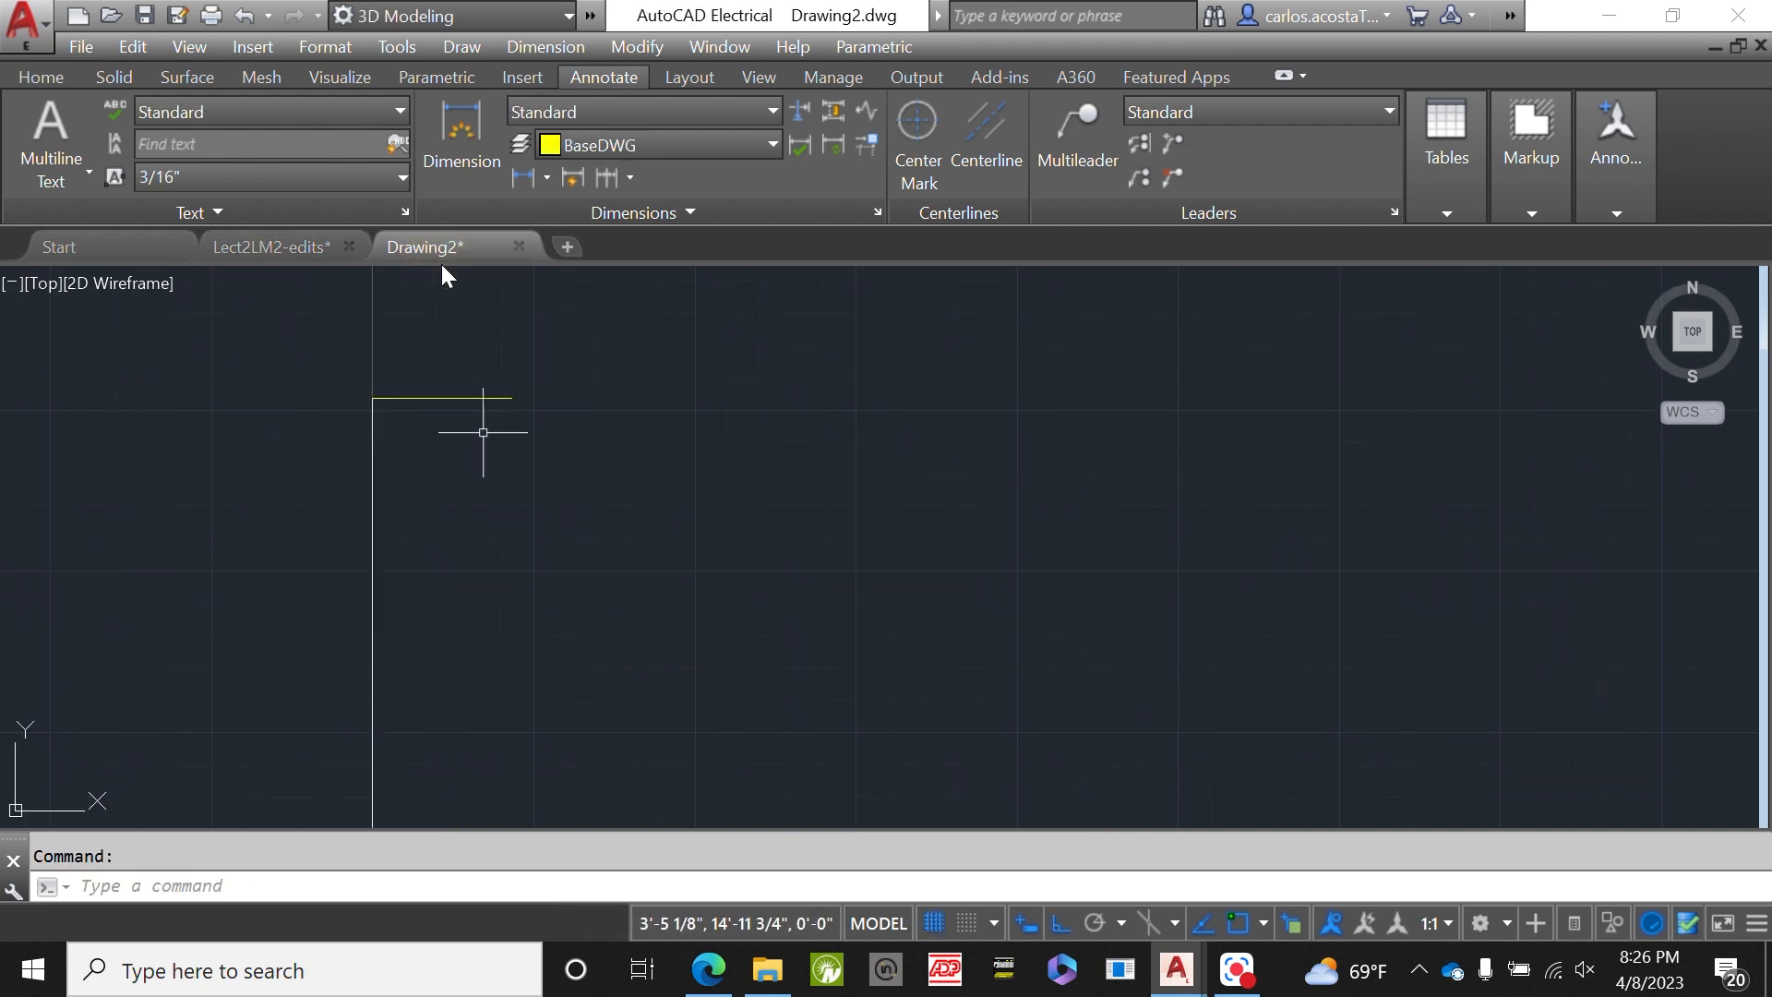
{"action": "left_click", "coordinate": [467, 398]}
{"action": "key", "text": "Delete"}
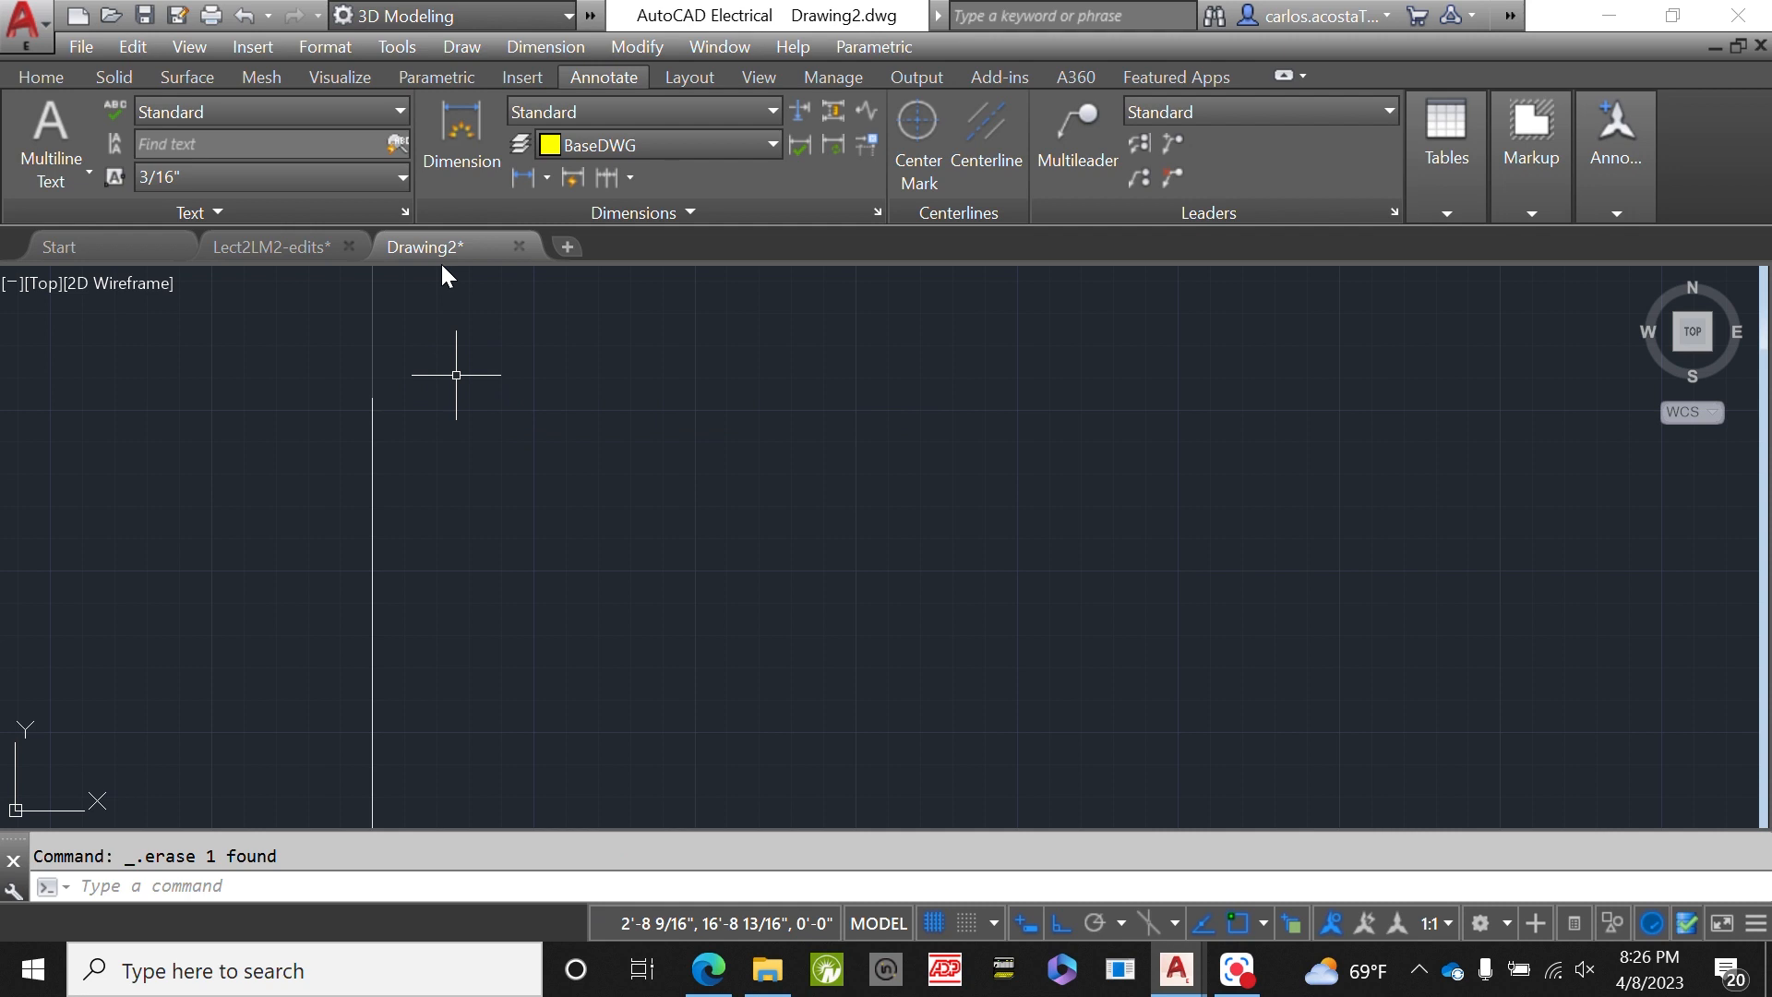
- Draw a 4.5" line rightward from the vertical line's upper end, continuing with a 16' line straight down
{"action": "type", "text": "LINE"}
{"action": "key", "text": "Return"}
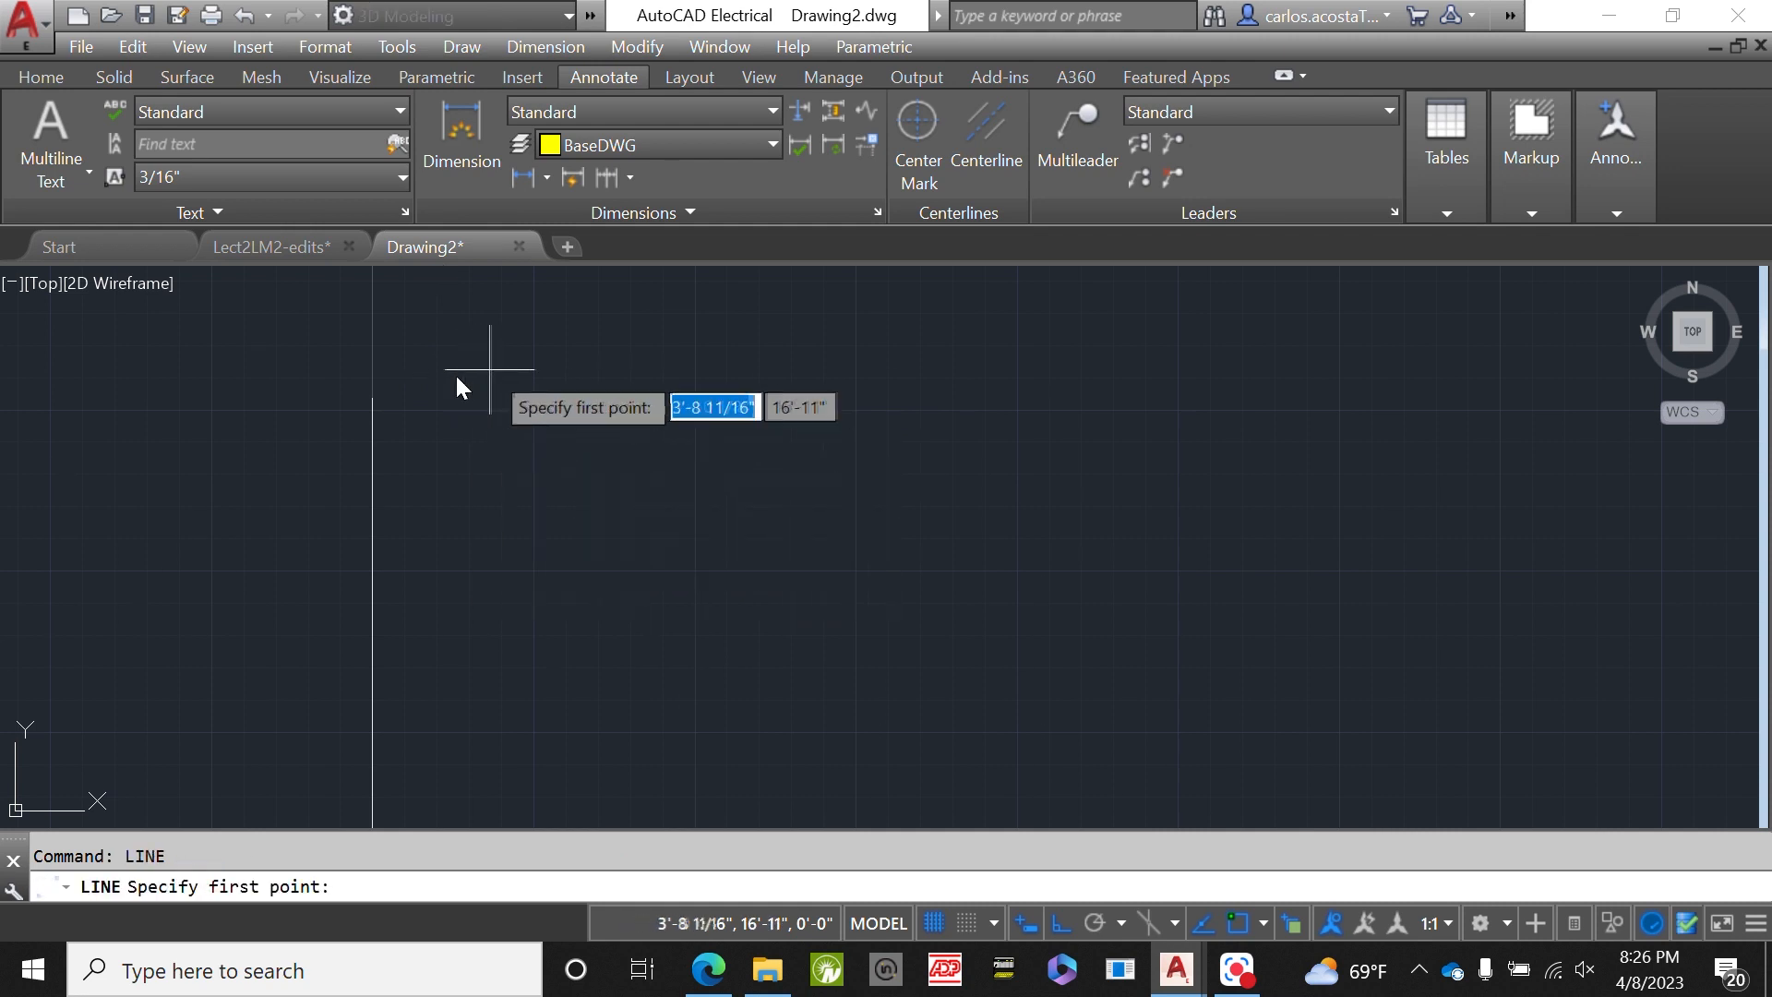
{"action": "left_click", "coordinate": [372, 397]}
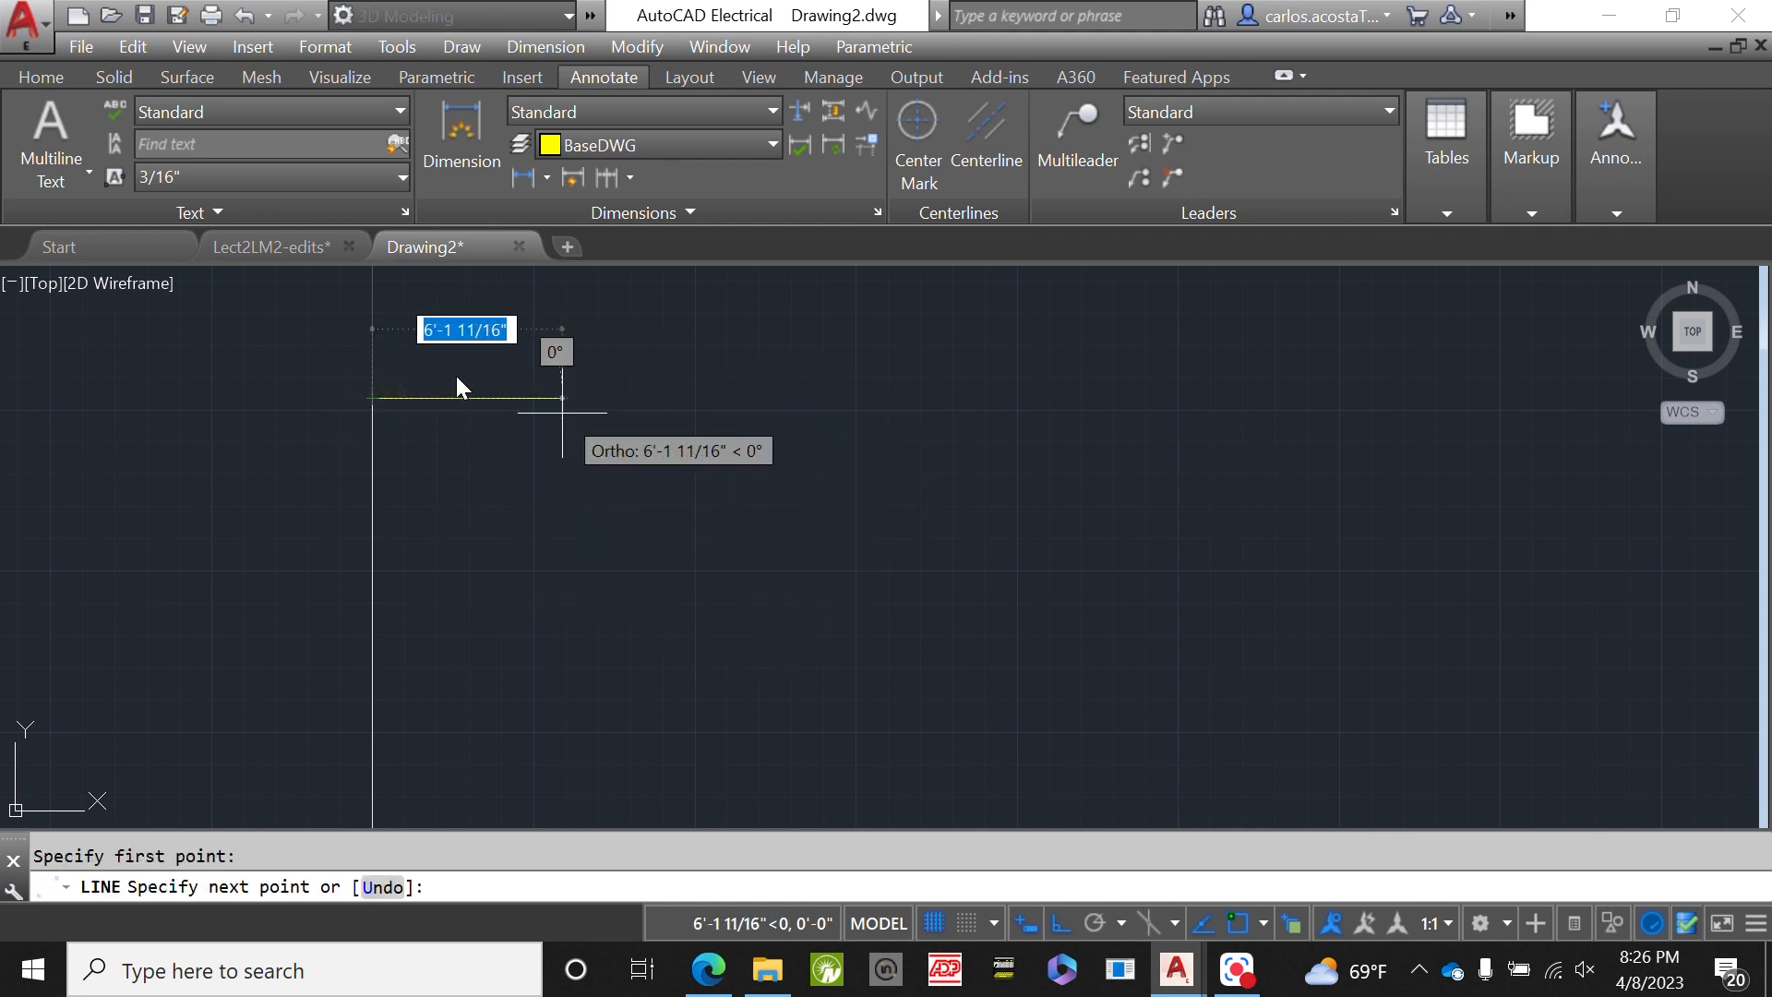
{"action": "type", "text": "4.5\""}
{"action": "key", "text": "Return"}
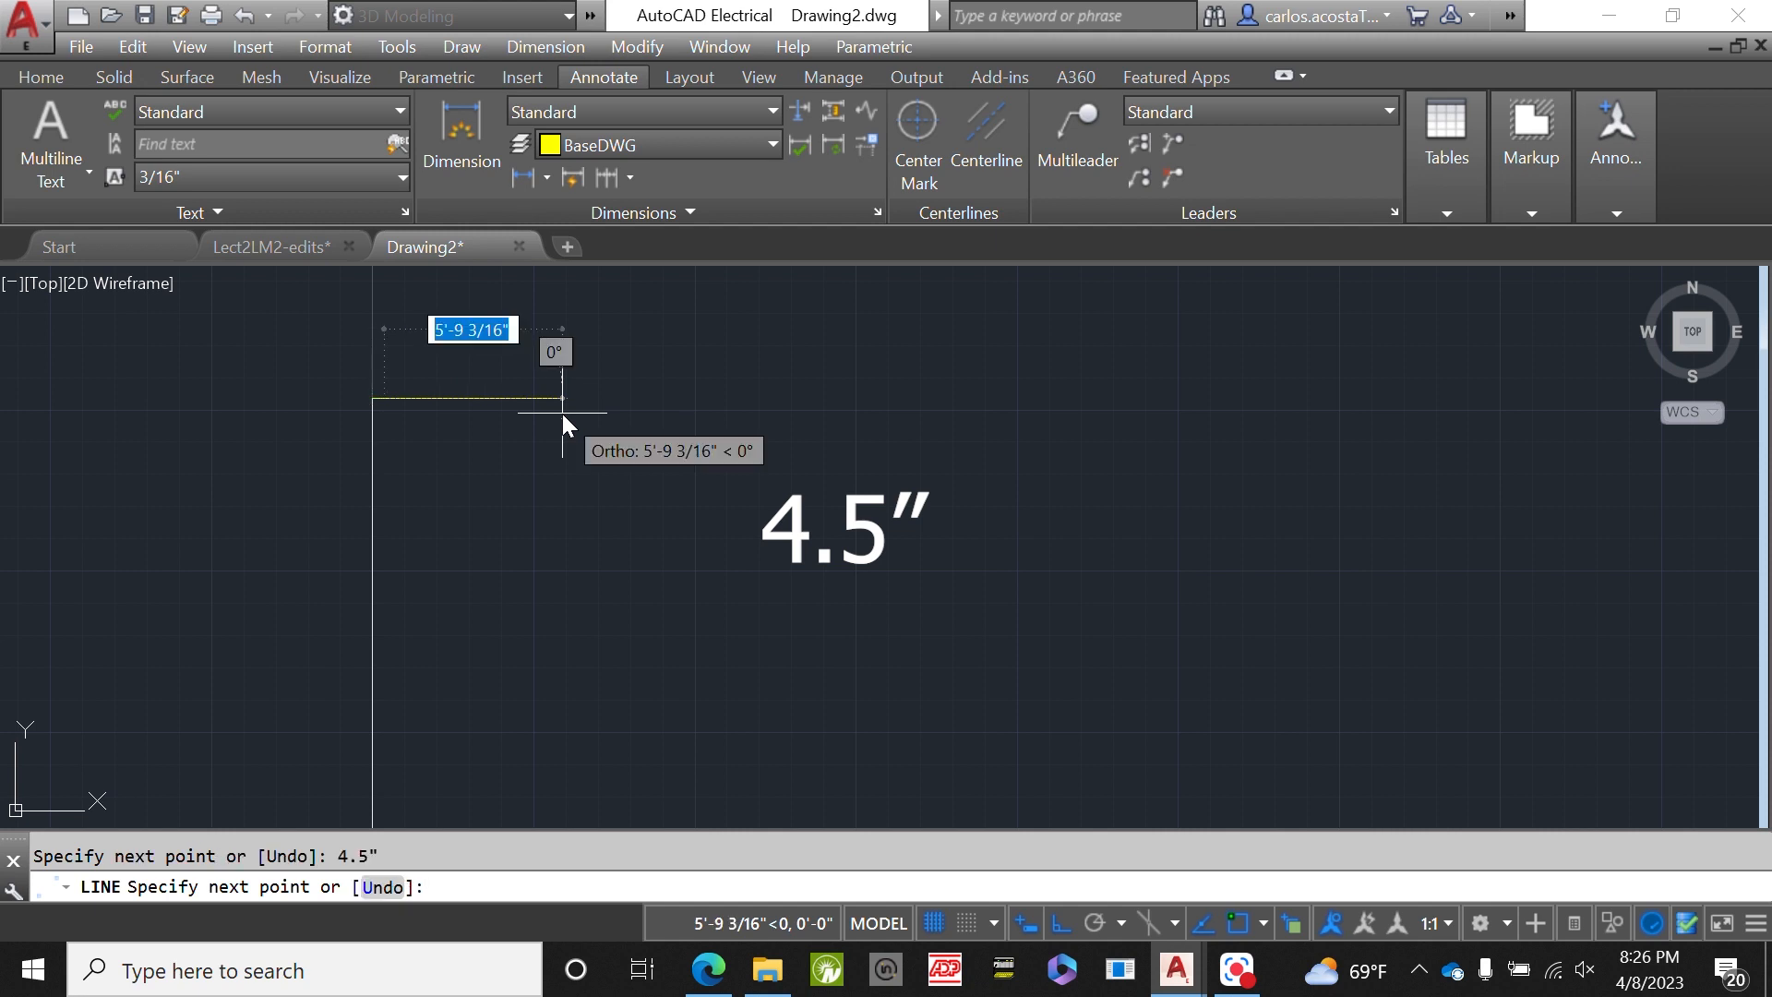
{"action": "scroll", "coordinate": [561, 412], "scroll_direction": "down", "scroll_amount": 3}
{"action": "scroll", "coordinate": [562, 412], "scroll_direction": "up", "scroll_amount": 4}
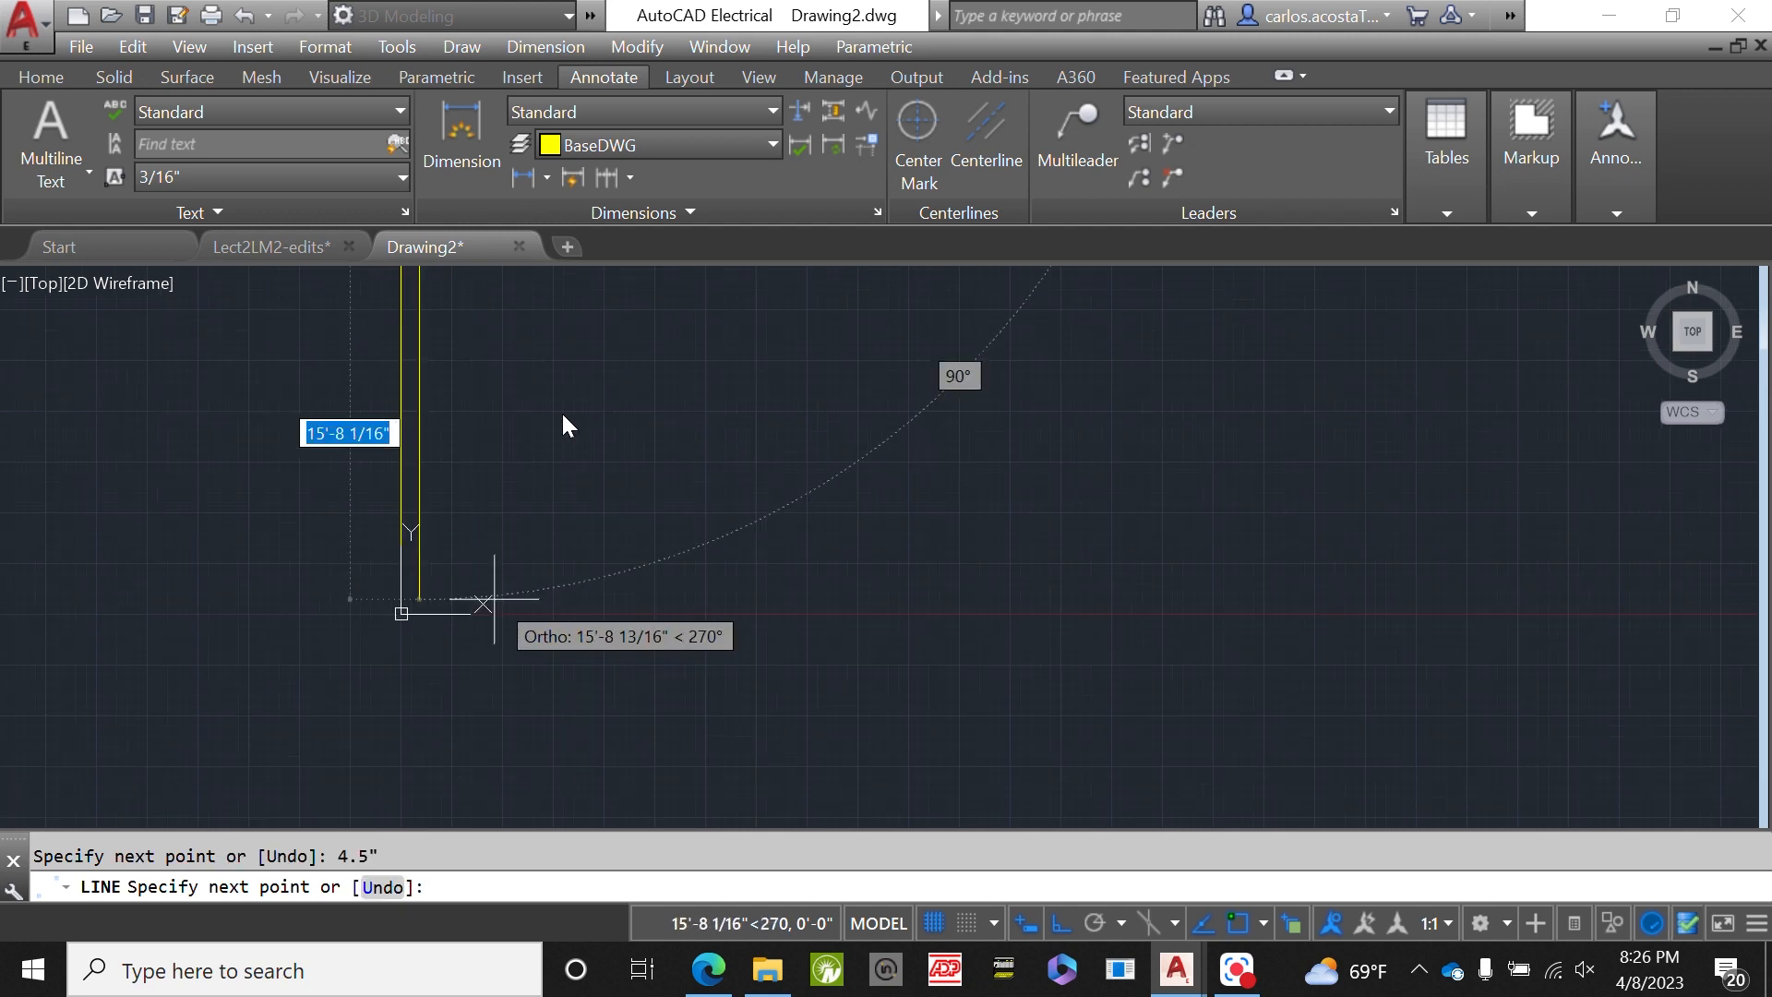
{"action": "type", "text": "16"}
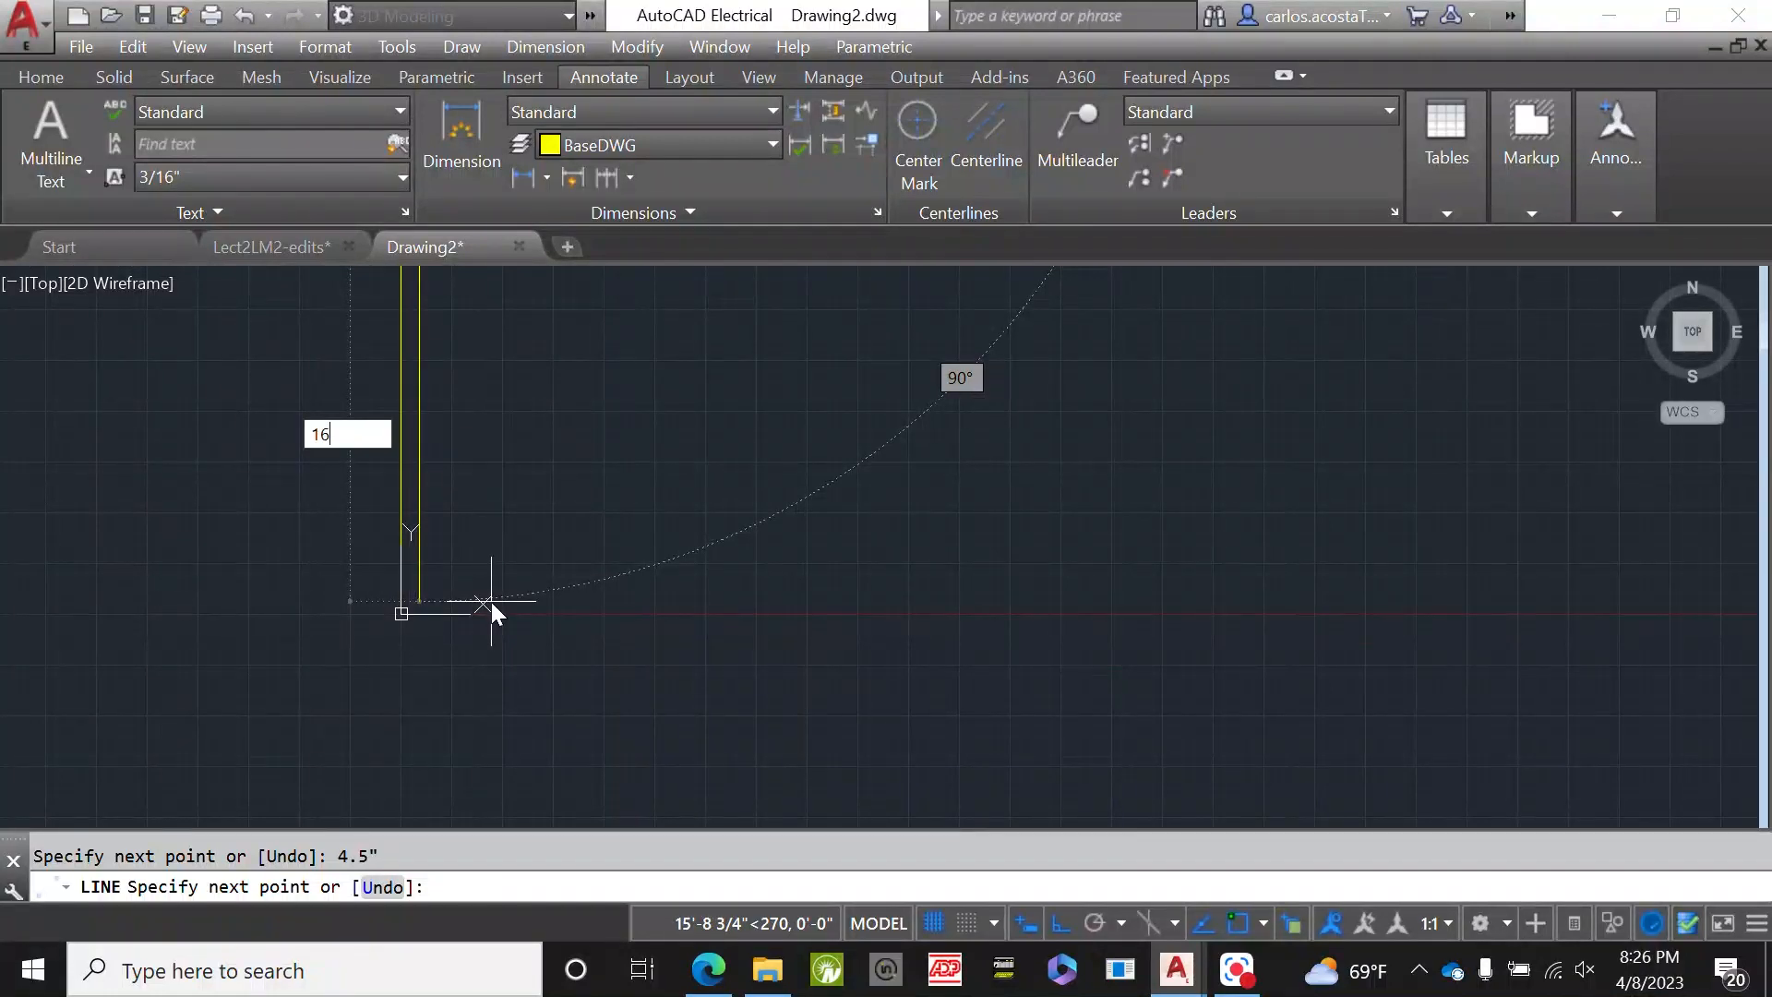
{"action": "key", "text": "Return"}
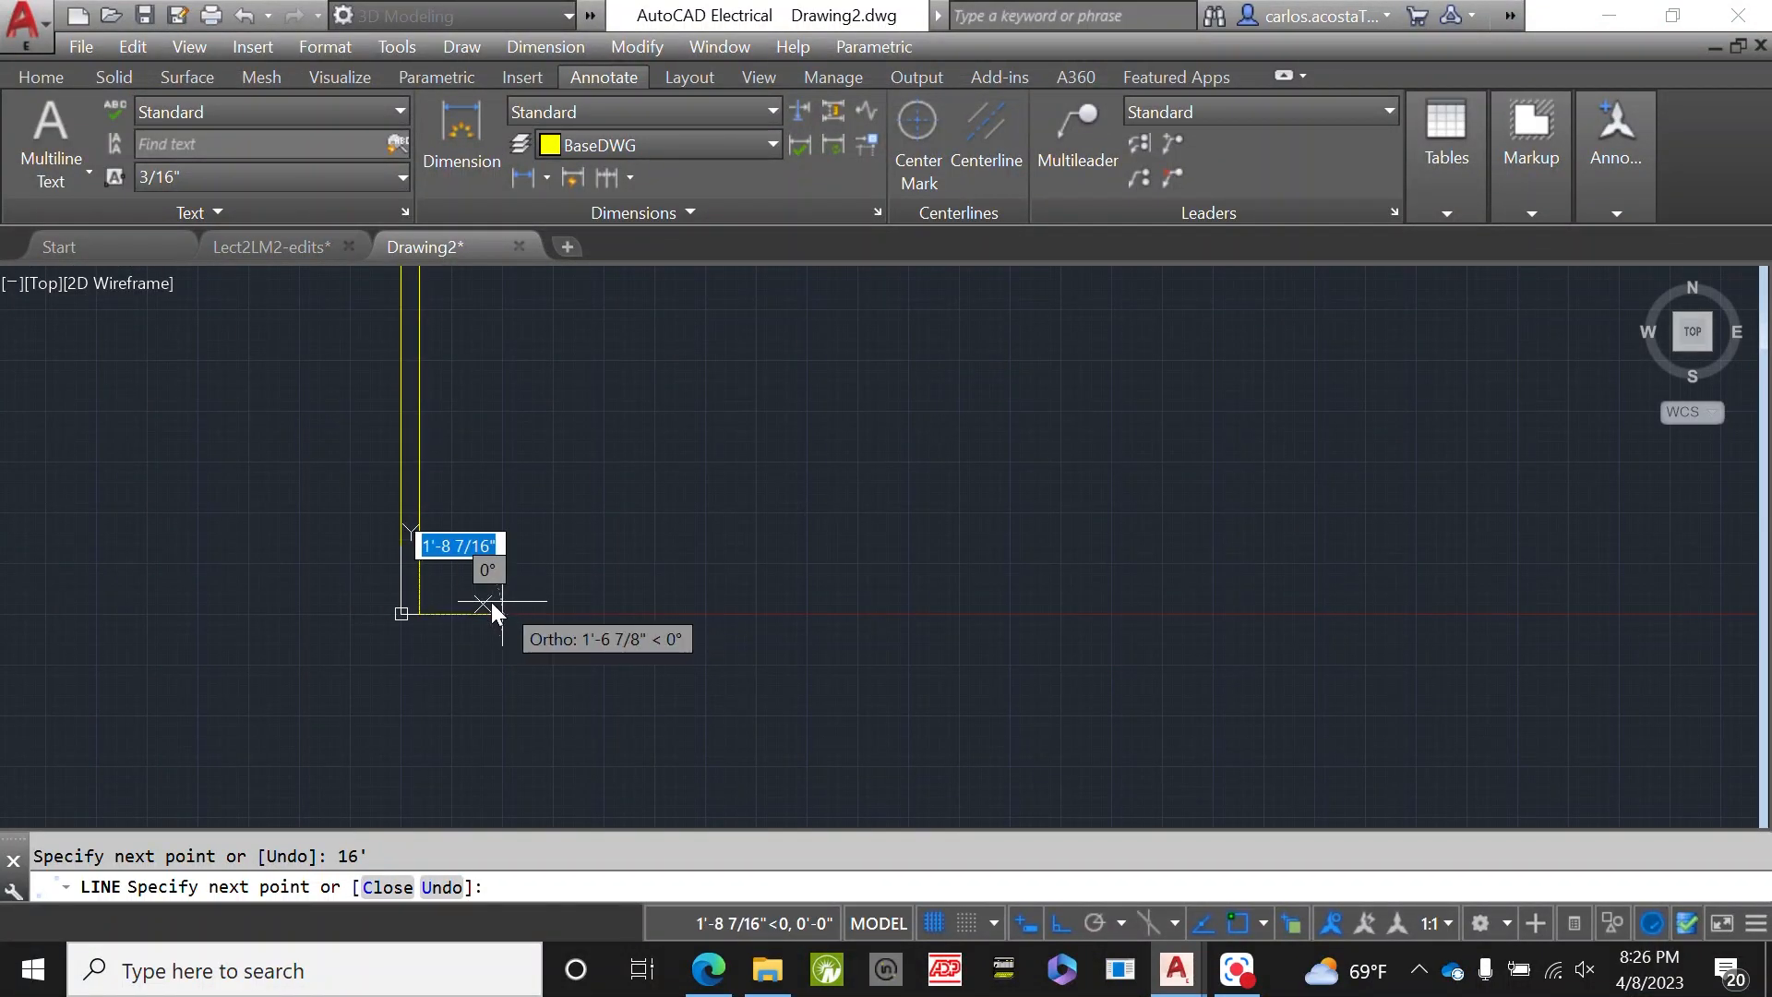
- Close the wall outline with a horizontal line back to the origin, and end the line
{"action": "scroll", "coordinate": [455, 601], "scroll_direction": "up", "scroll_amount": 8}
{"action": "scroll", "coordinate": [323, 715], "scroll_direction": "down", "scroll_amount": 6}
{"action": "scroll", "coordinate": [178, 739], "scroll_direction": "up", "scroll_amount": 6}
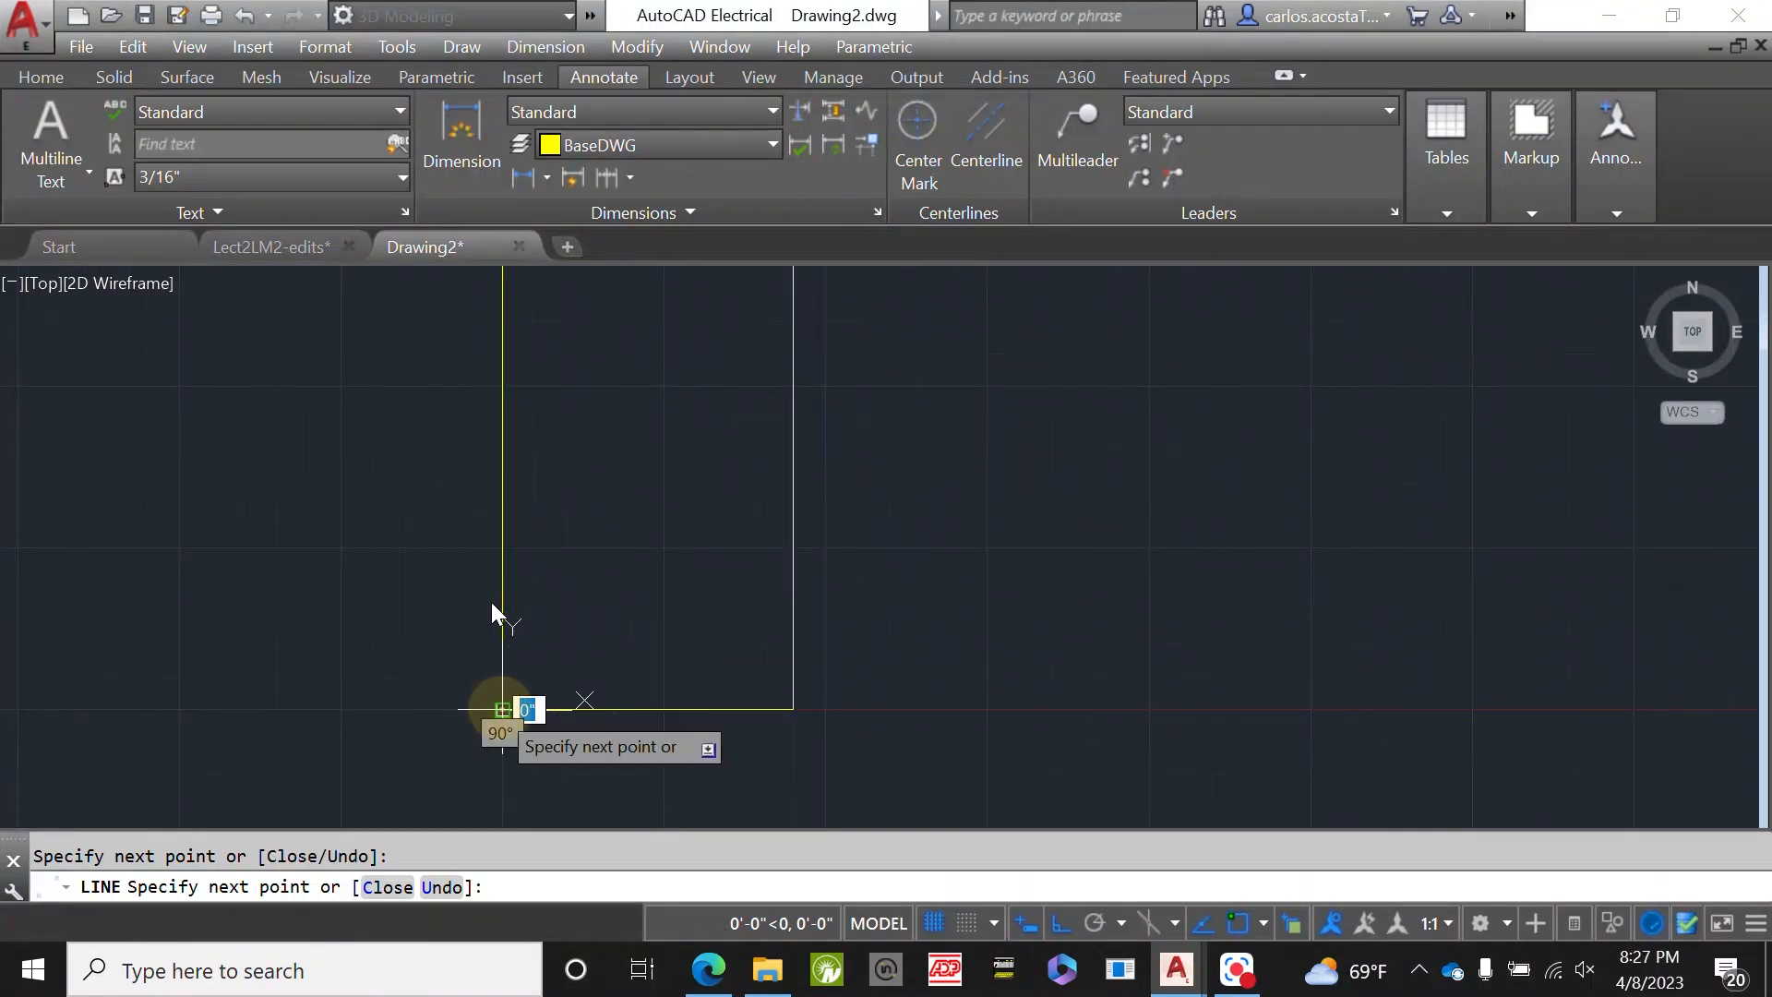
{"action": "key", "text": "Return"}
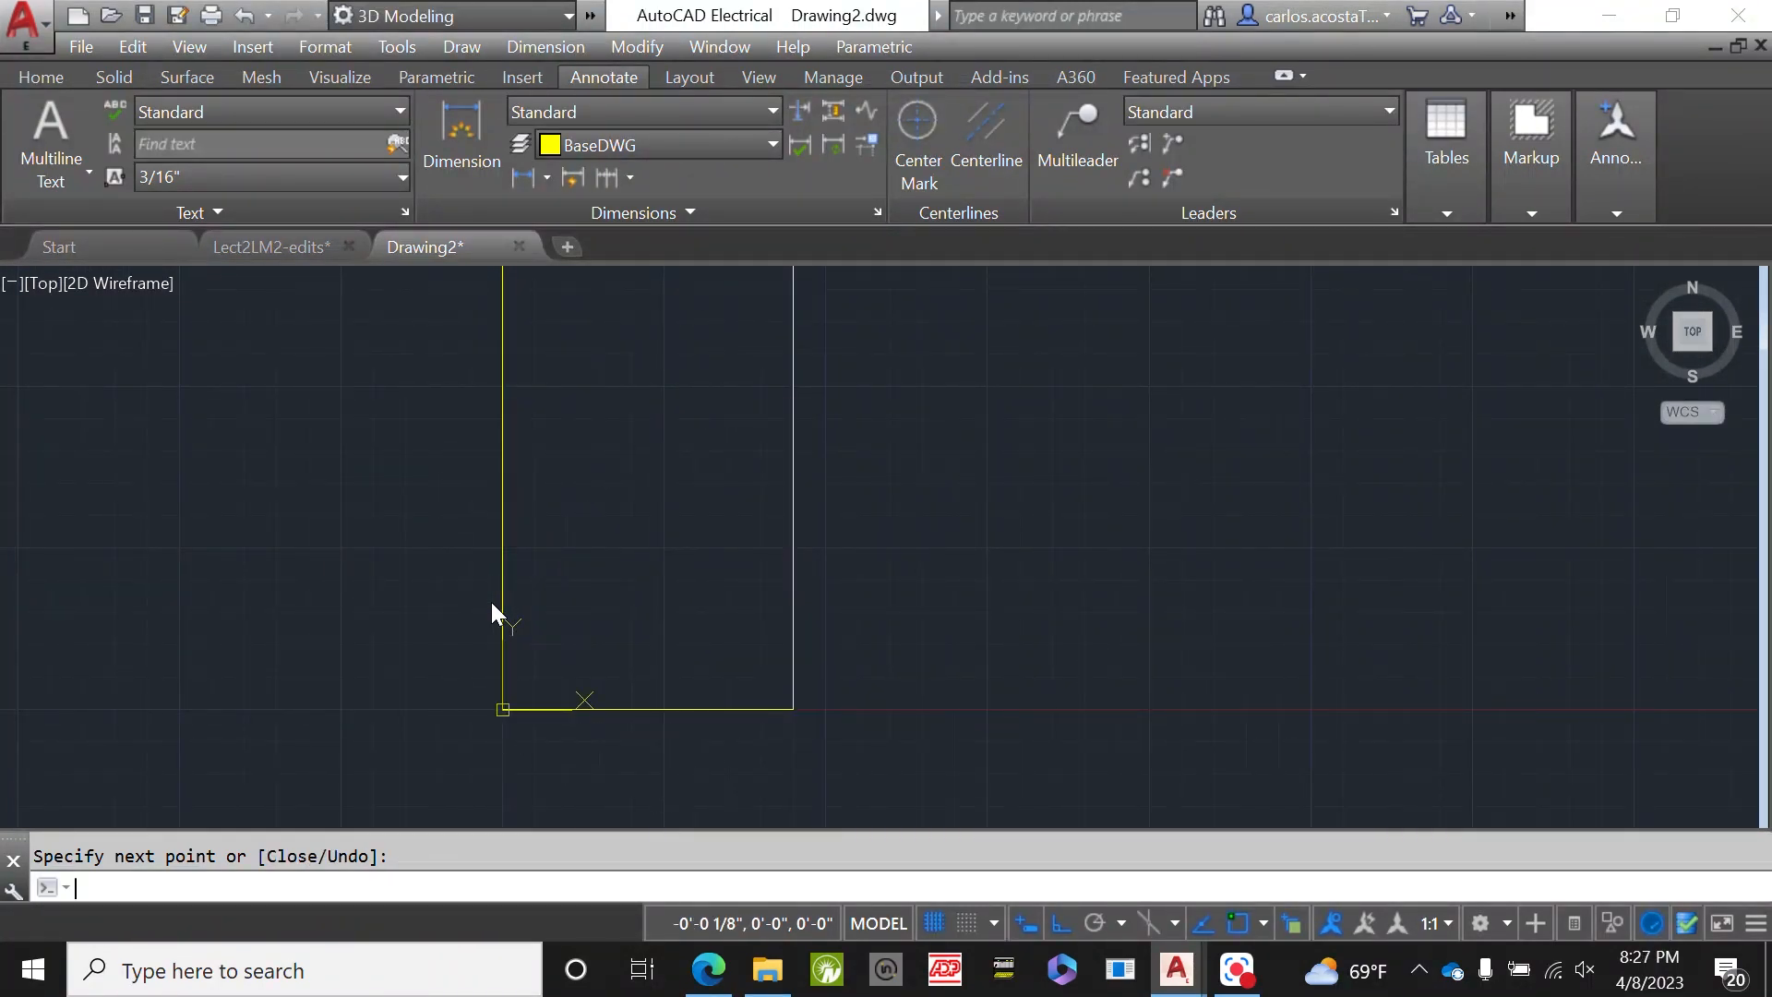
- In Lect2LM2-edits, gauge the short vertical step at the wall section's lower end with a trial line, and discard the line
{"action": "left_click", "coordinate": [313, 246]}
{"action": "scroll", "coordinate": [489, 460], "scroll_direction": "down", "scroll_amount": 8}
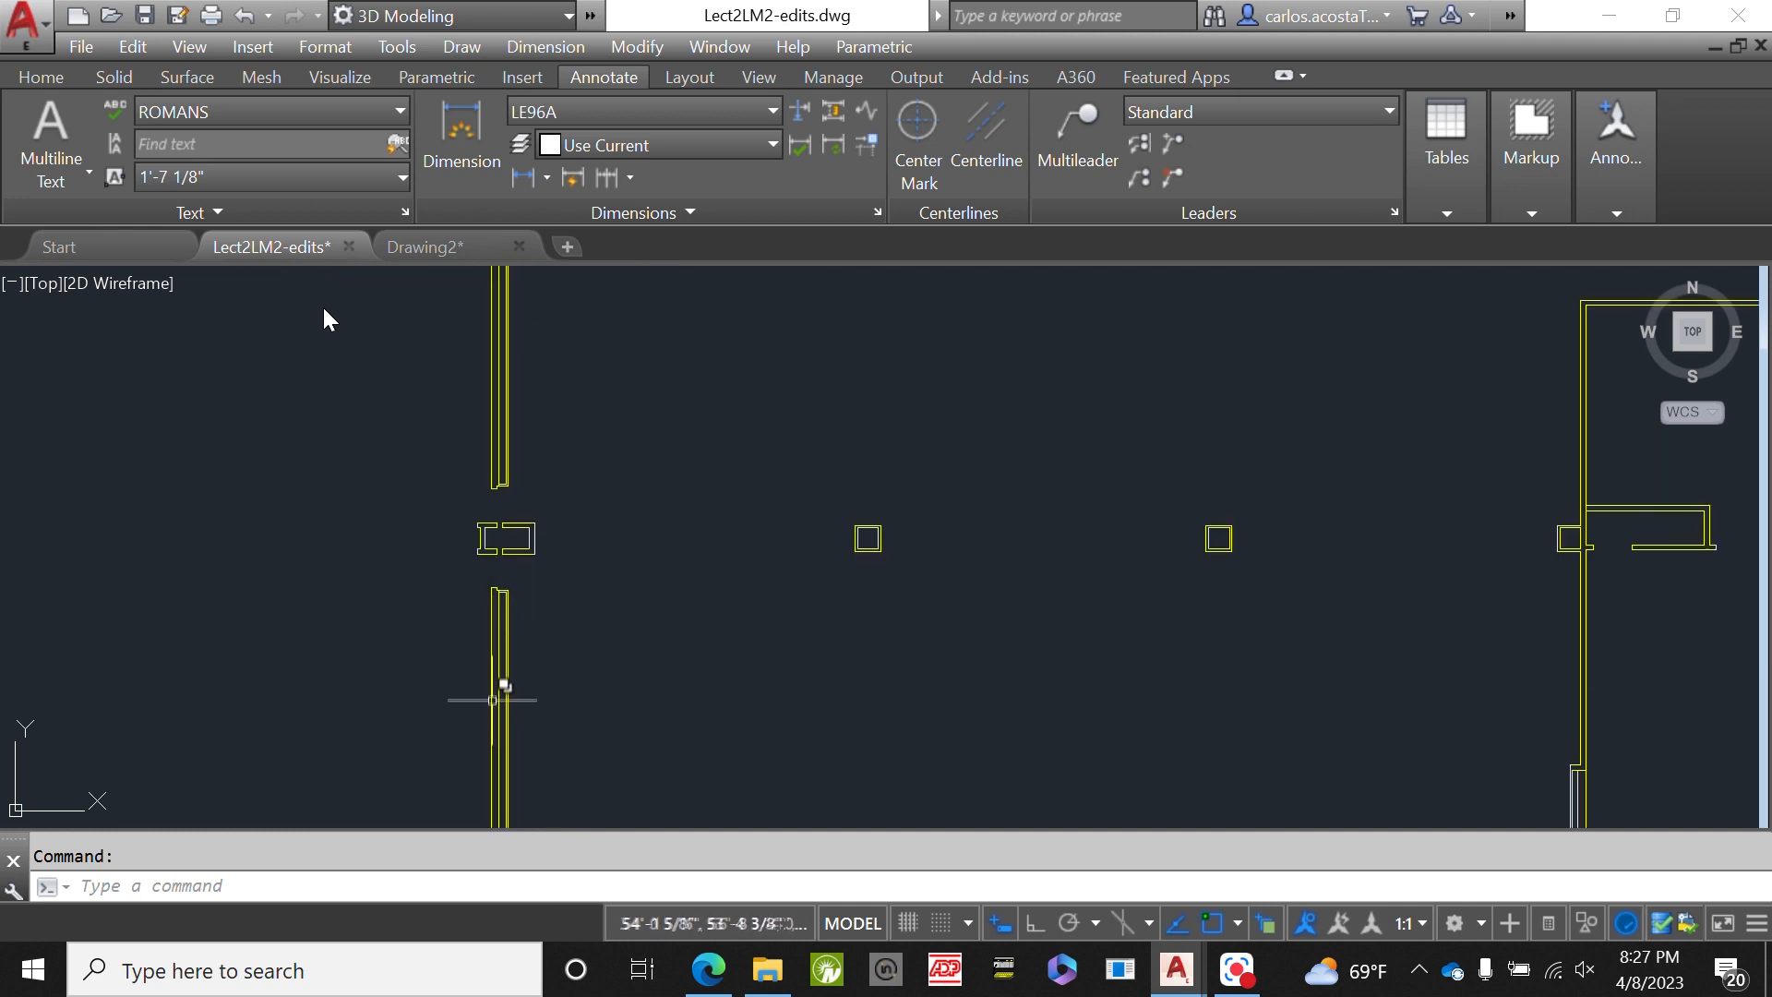
{"action": "scroll", "coordinate": [467, 467], "scroll_direction": "up", "scroll_amount": 5}
{"action": "scroll", "coordinate": [491, 486], "scroll_direction": "up", "scroll_amount": 3}
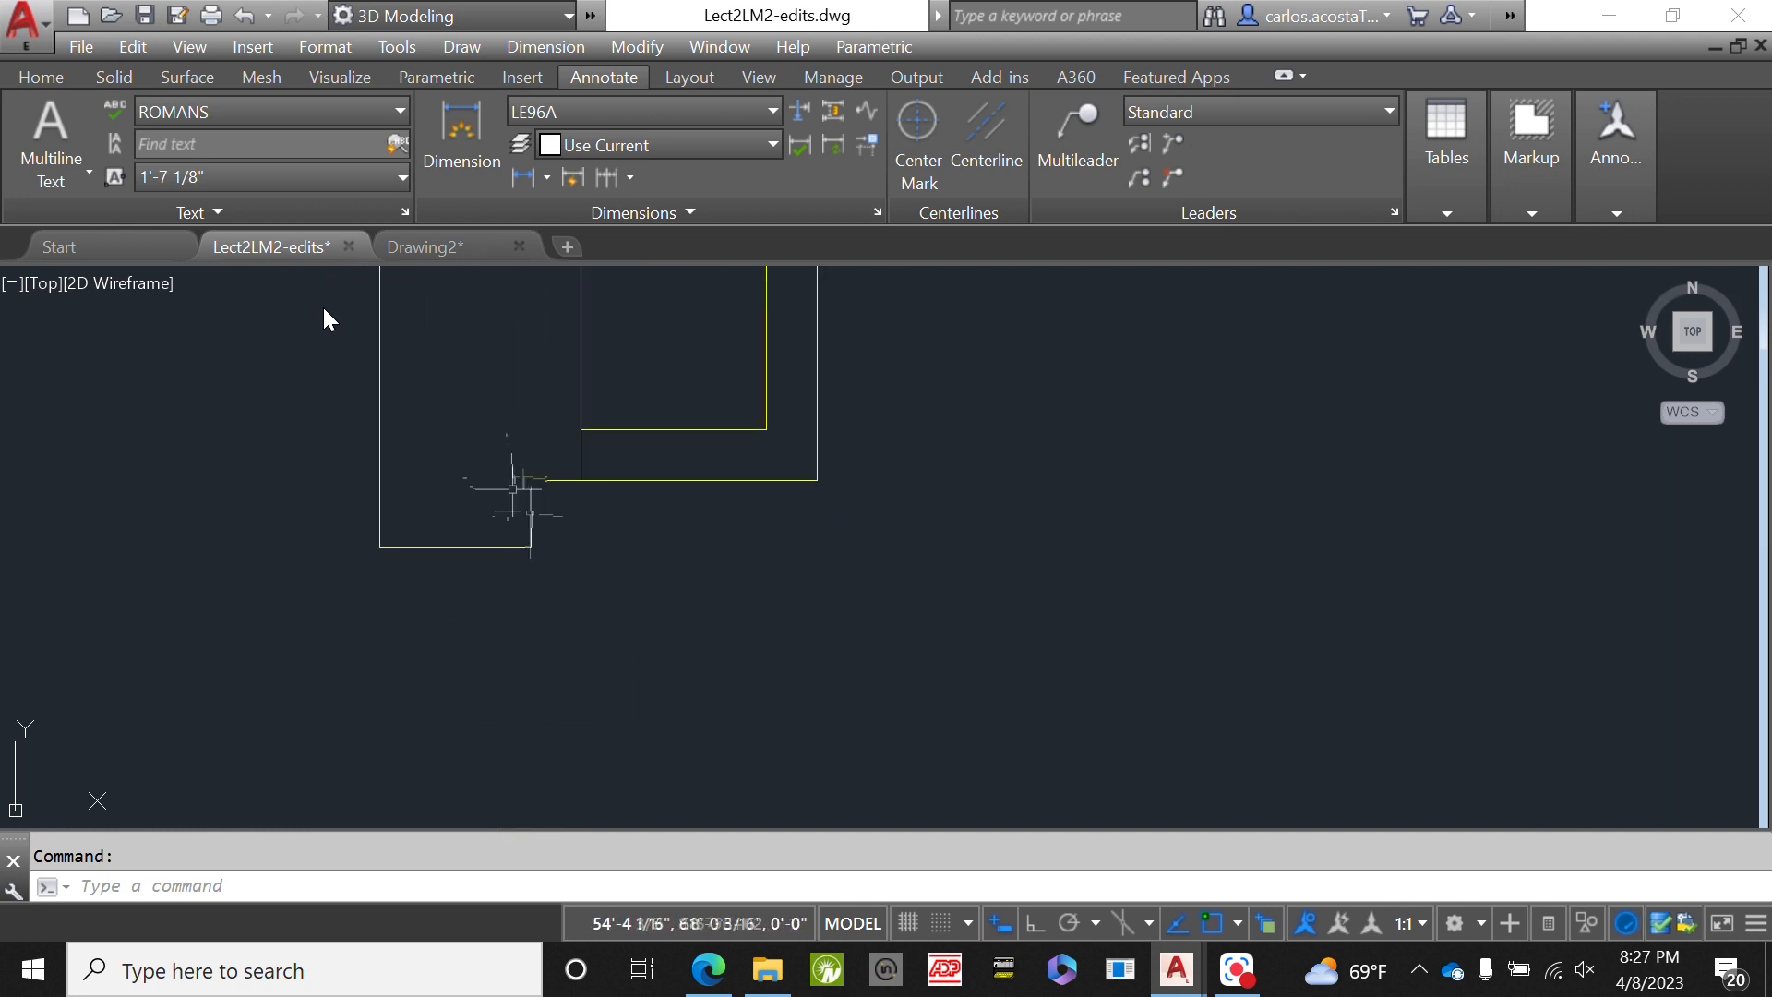
{"action": "right_click", "coordinate": [225, 369]}
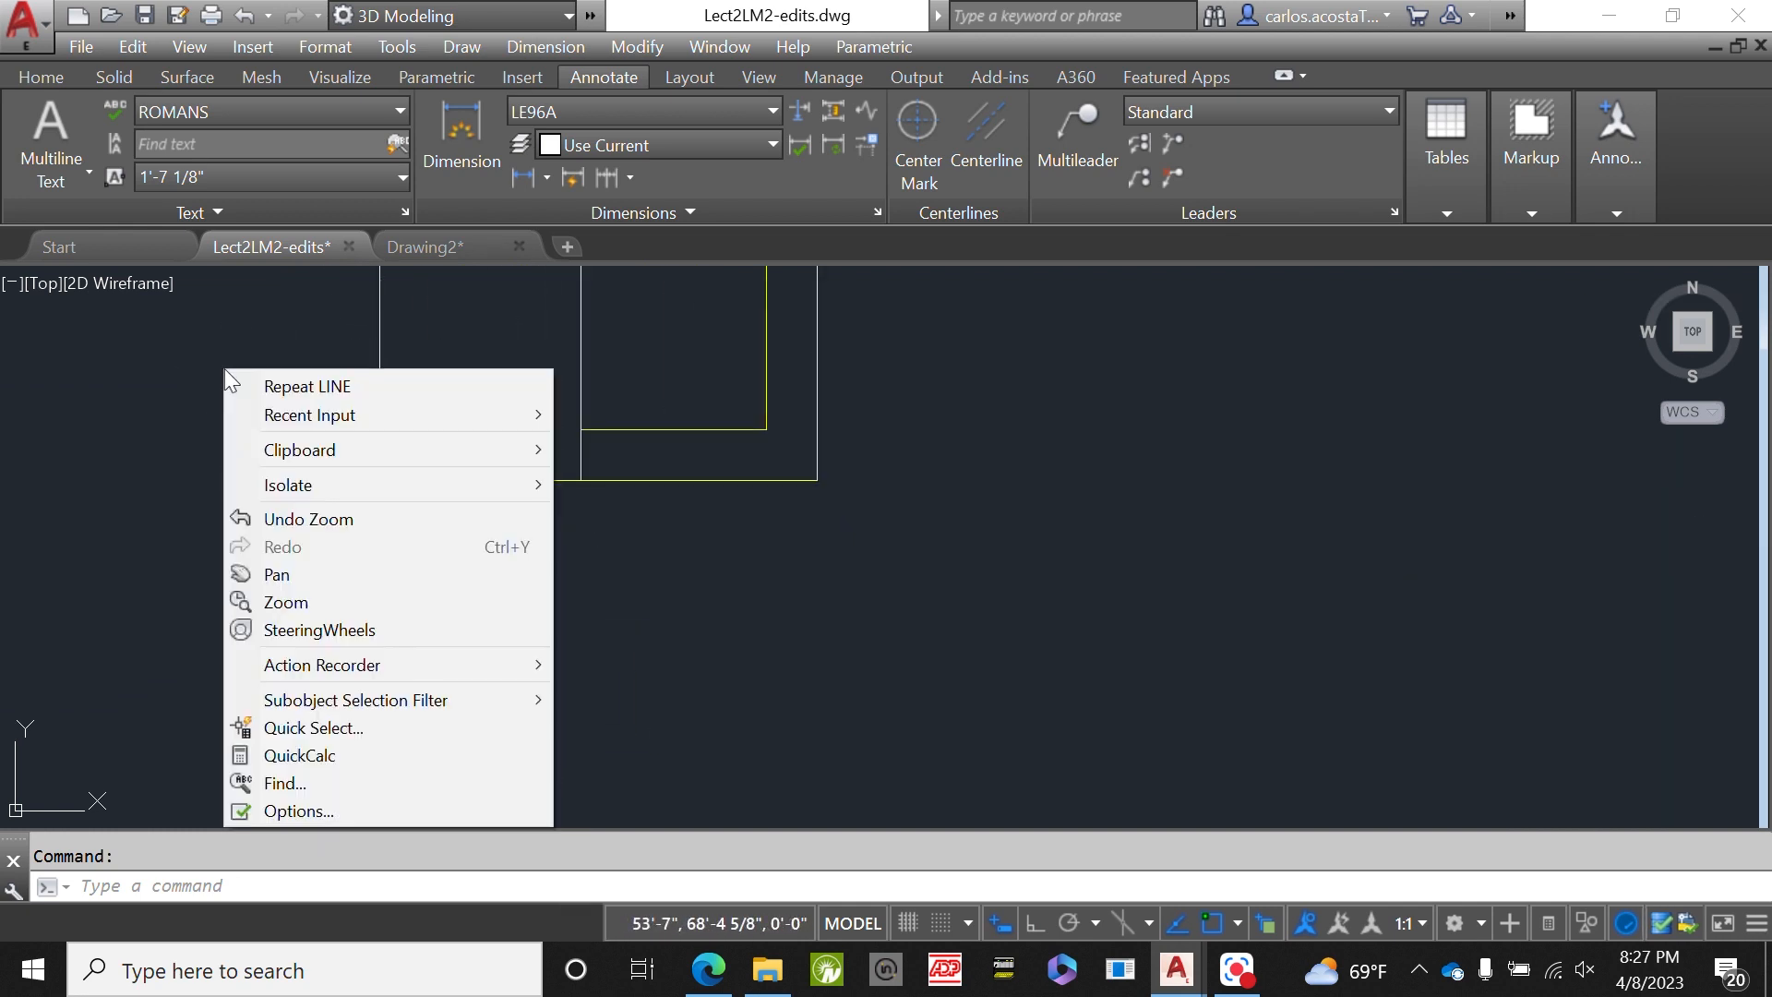
{"action": "left_click", "coordinate": [288, 378]}
{"action": "left_click", "coordinate": [531, 545]}
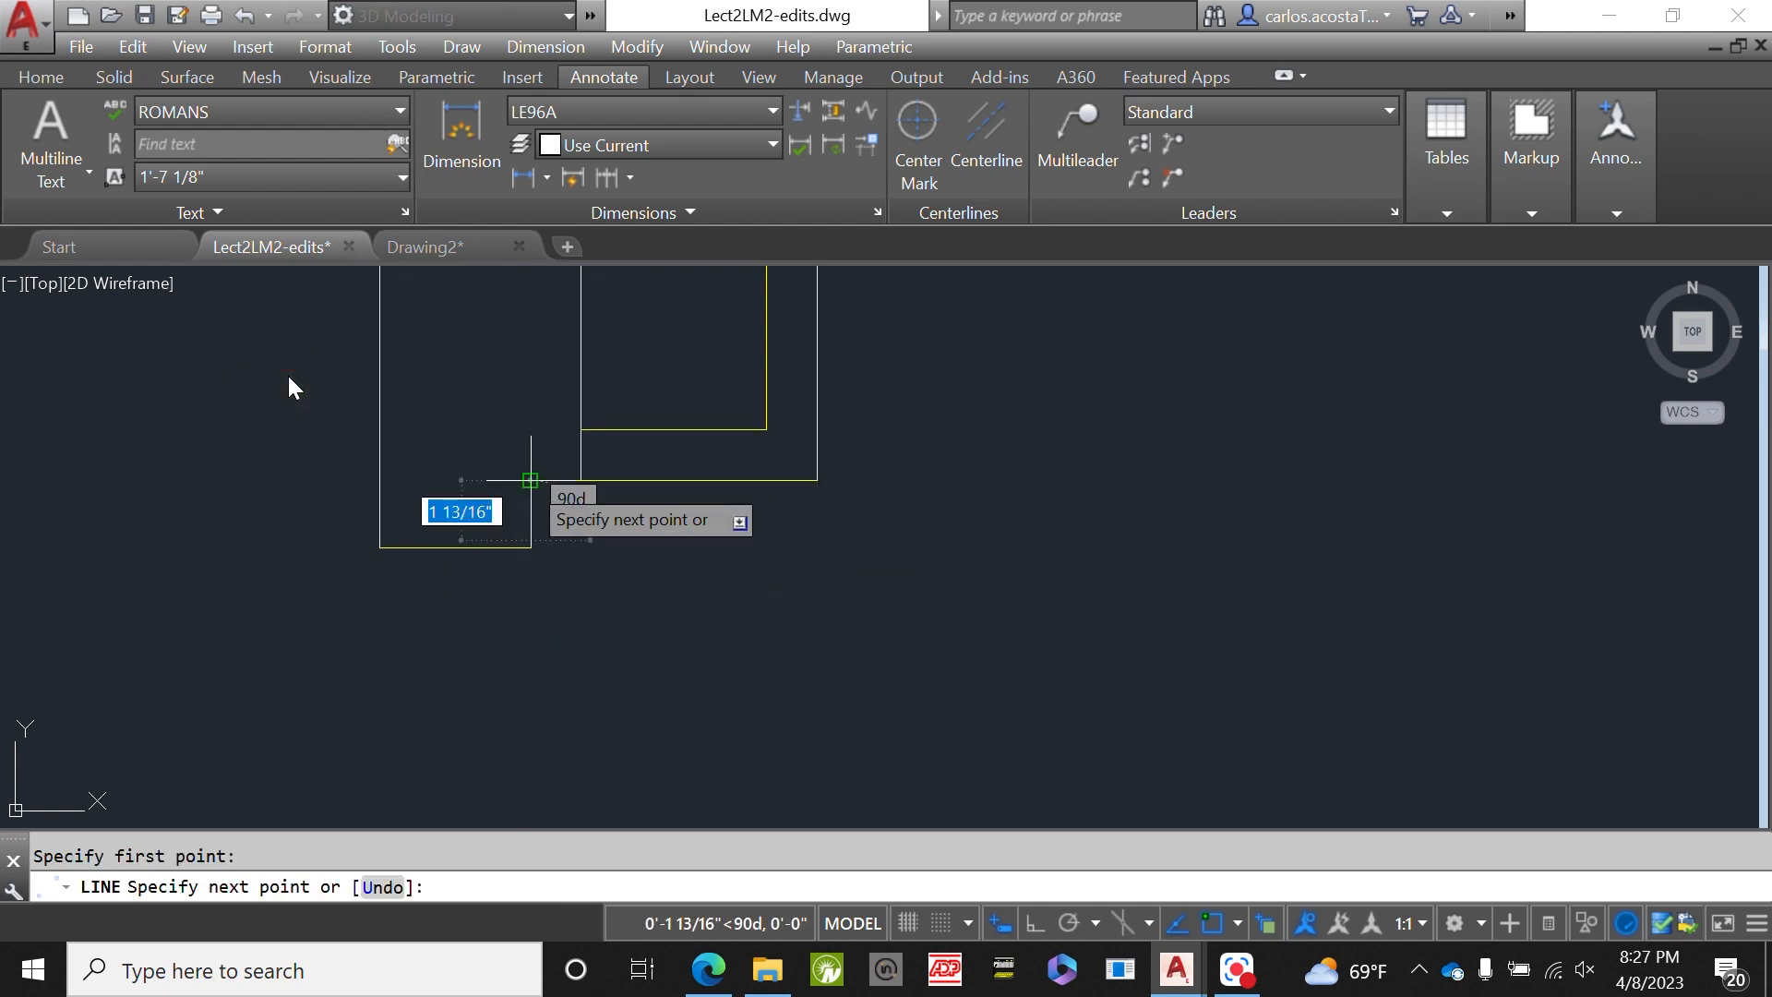
{"action": "scroll", "coordinate": [531, 480], "scroll_direction": "up", "scroll_amount": 8}
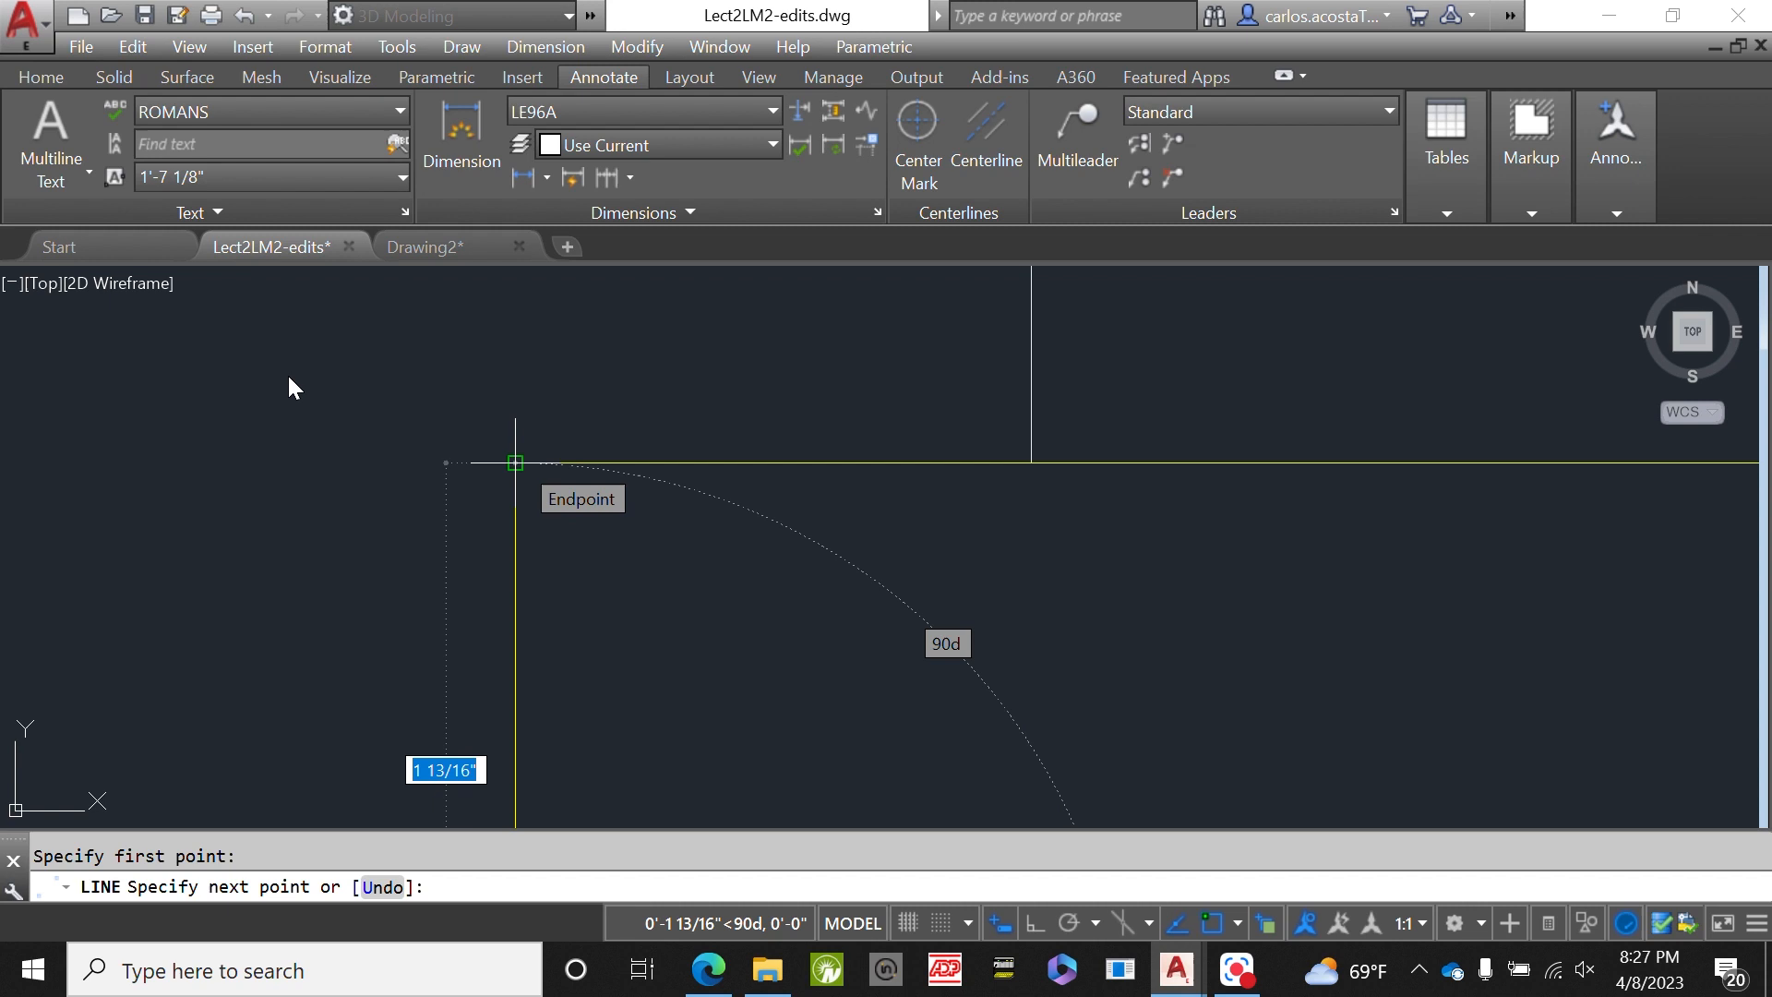
{"action": "key", "text": "Escape"}
{"action": "scroll", "coordinate": [554, 526], "scroll_direction": "down", "scroll_amount": 5}
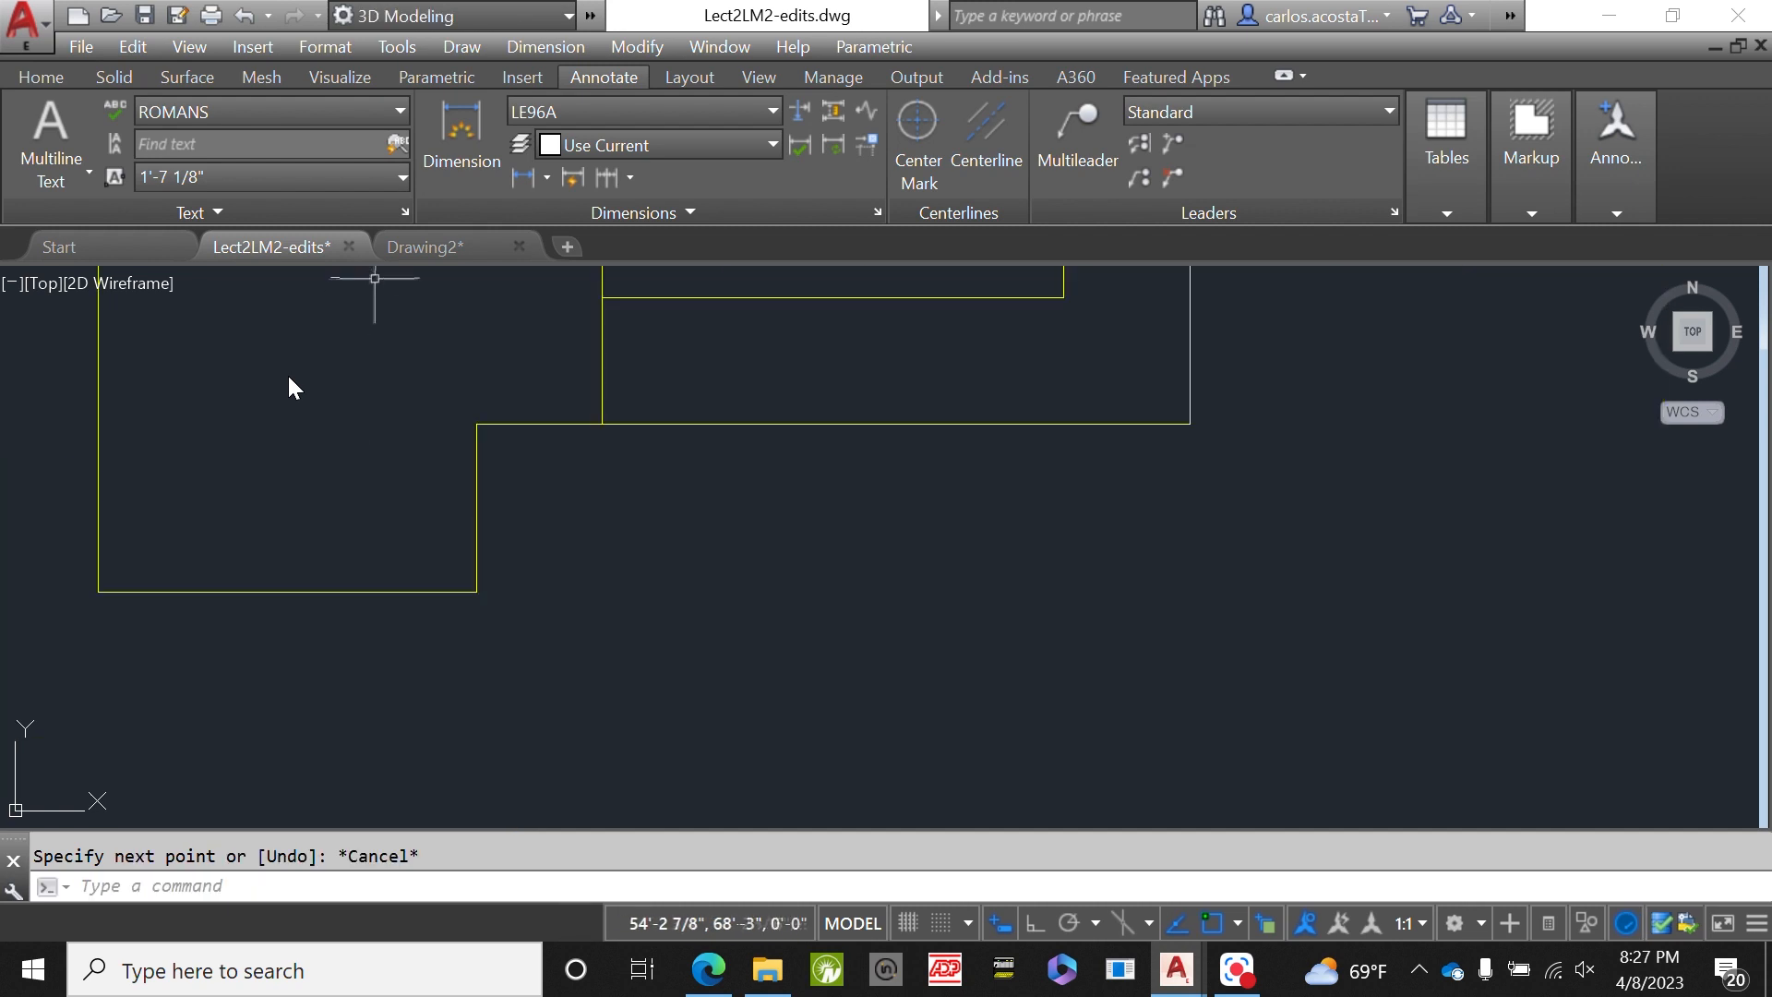
- In Drawing2, set the layer override for new dimensions to layer 0
{"action": "left_click", "coordinate": [447, 249]}
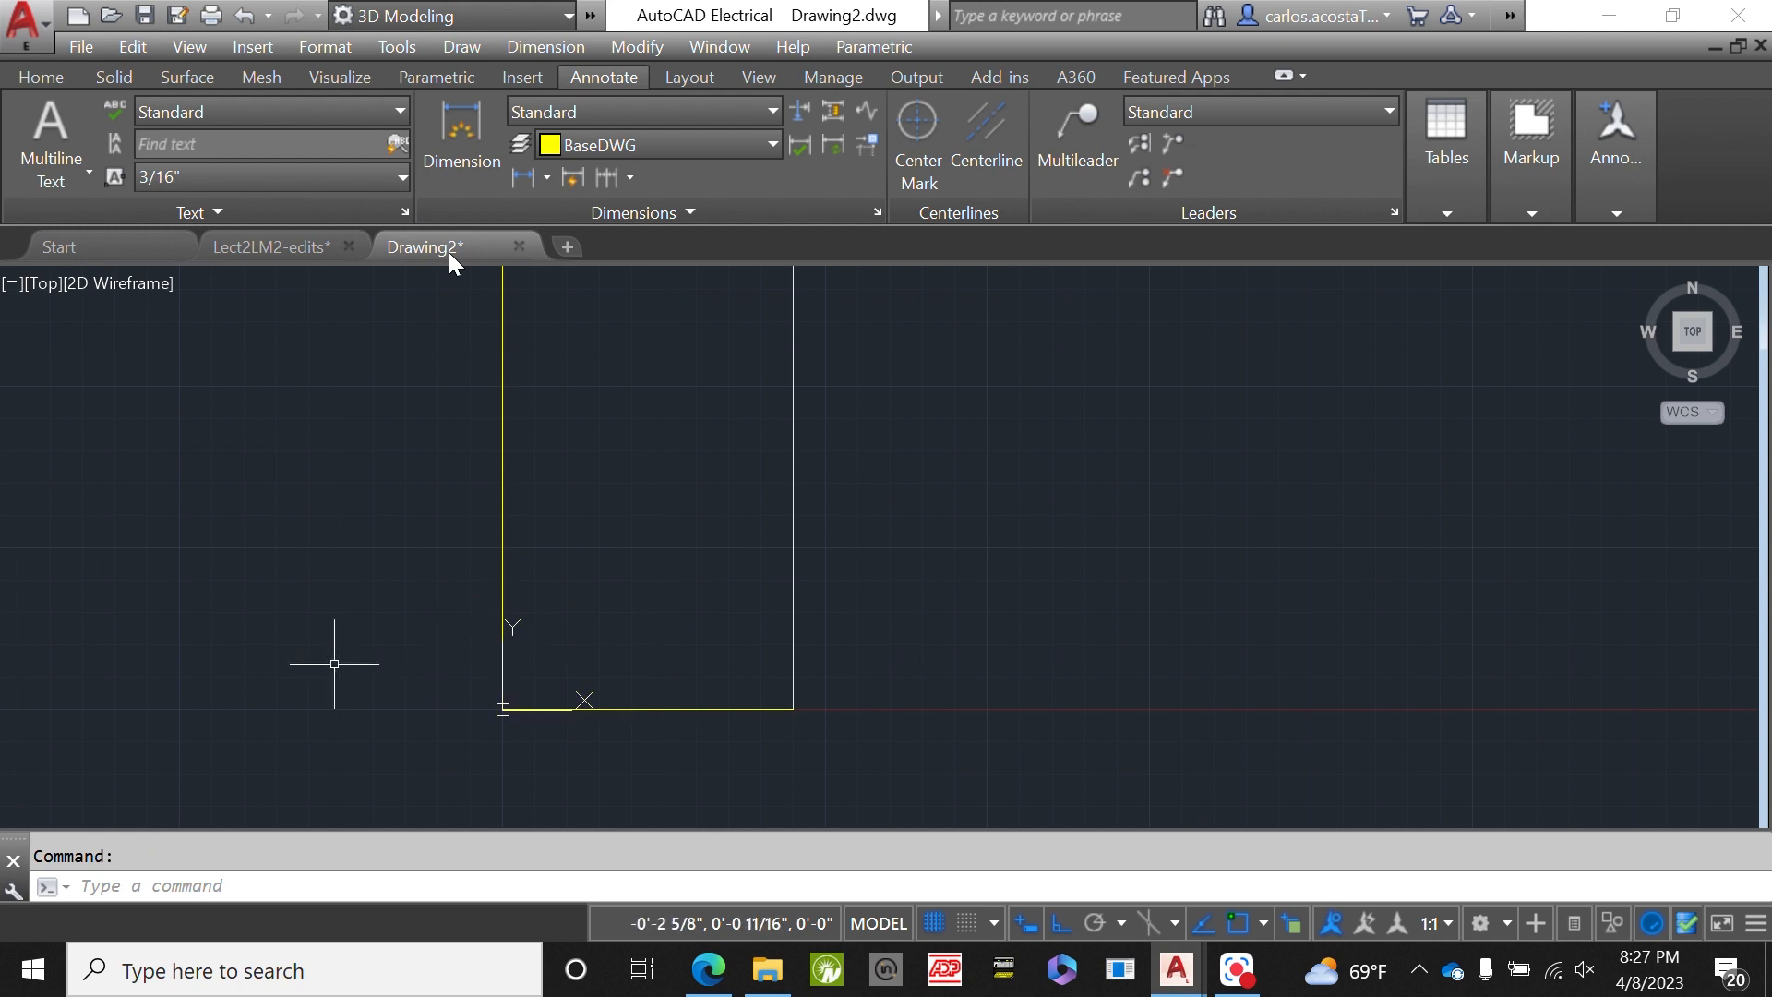
{"action": "left_click", "coordinate": [659, 147]}
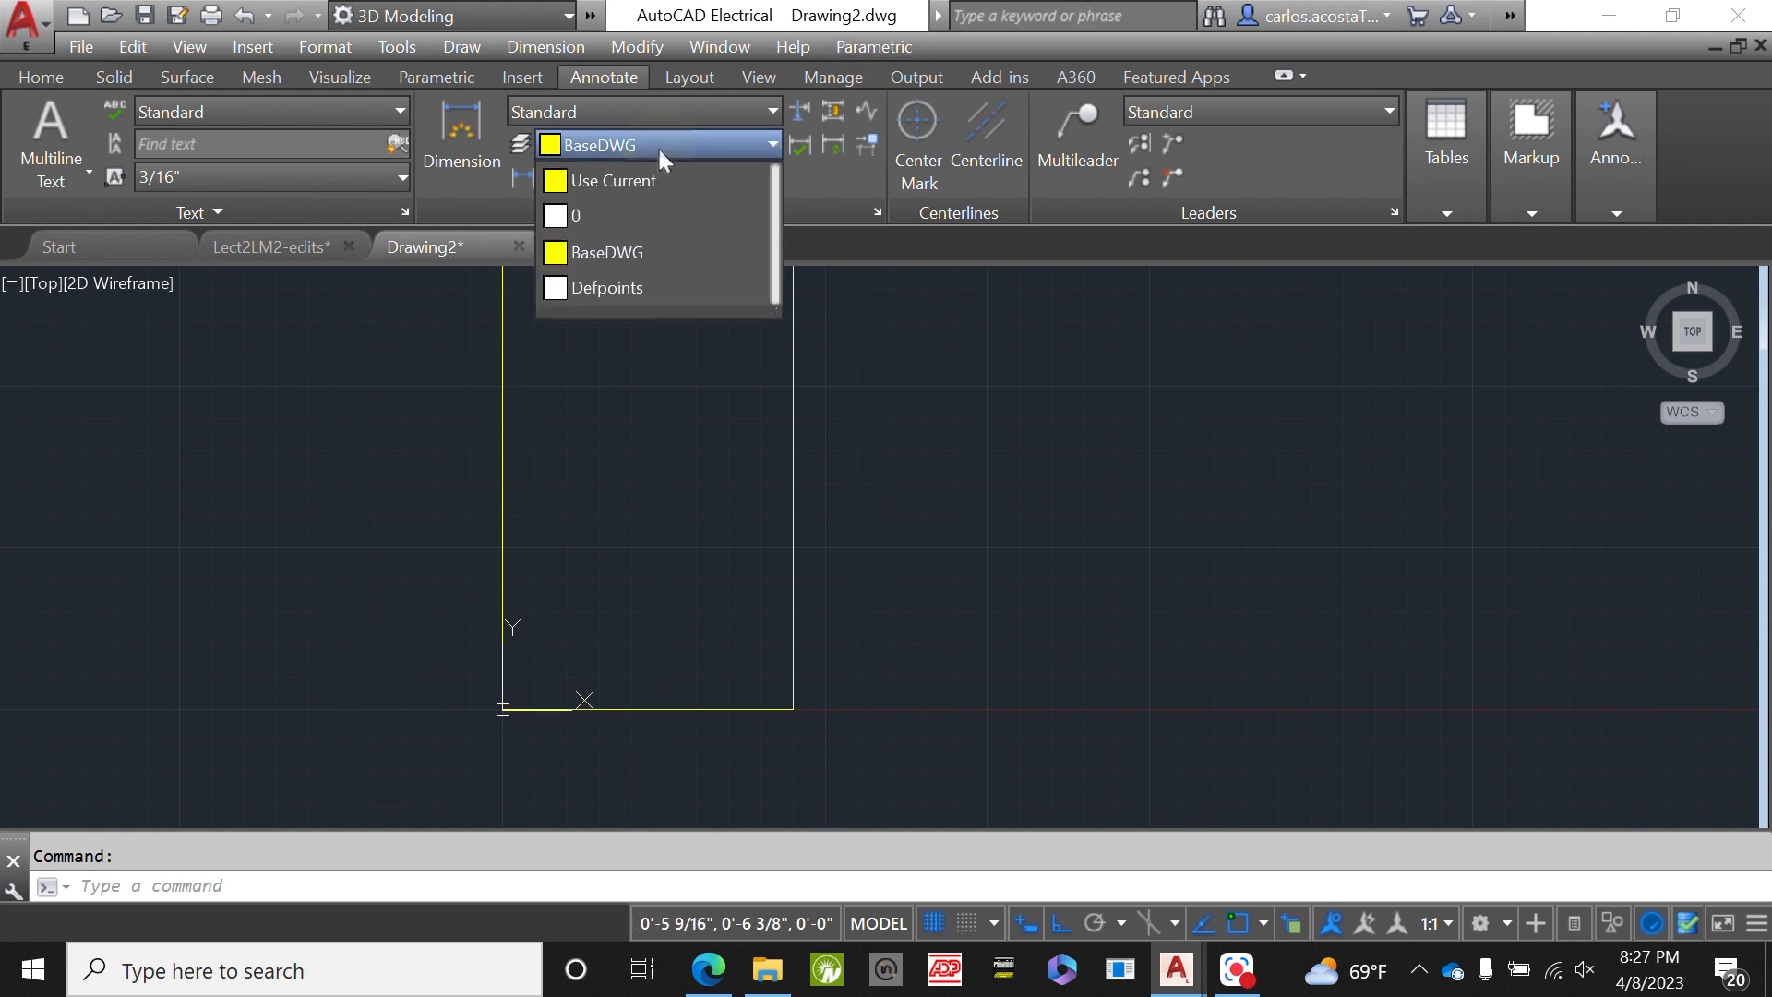
{"action": "left_click", "coordinate": [582, 215]}
- Draw a 1.5" line straight up from the lower-right corner of the narrow wall outline, and end the line
{"action": "type", "text": "re"}
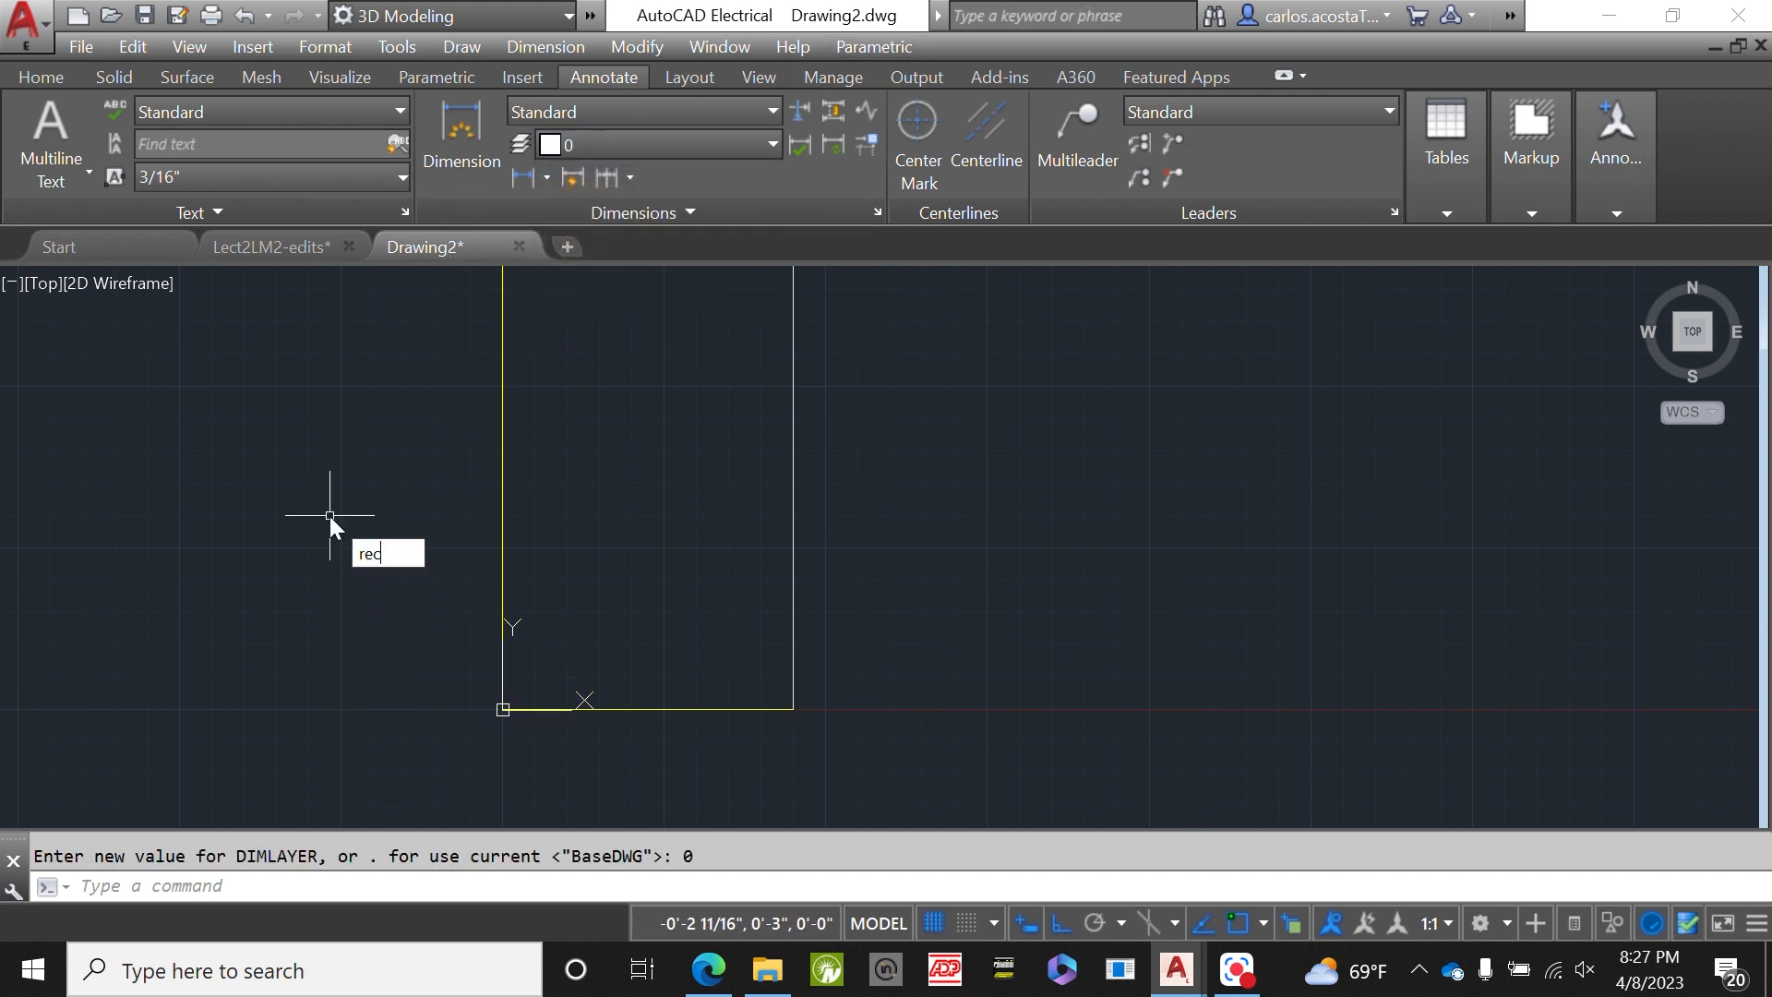
{"action": "type", "text": "c"}
{"action": "key", "text": "BackSpace"}
{"action": "key", "text": "BackSpace"}
{"action": "key", "text": "BackSpace"}
{"action": "type", "text": "LI"}
{"action": "key", "text": "Down"}
{"action": "key", "text": "Return"}
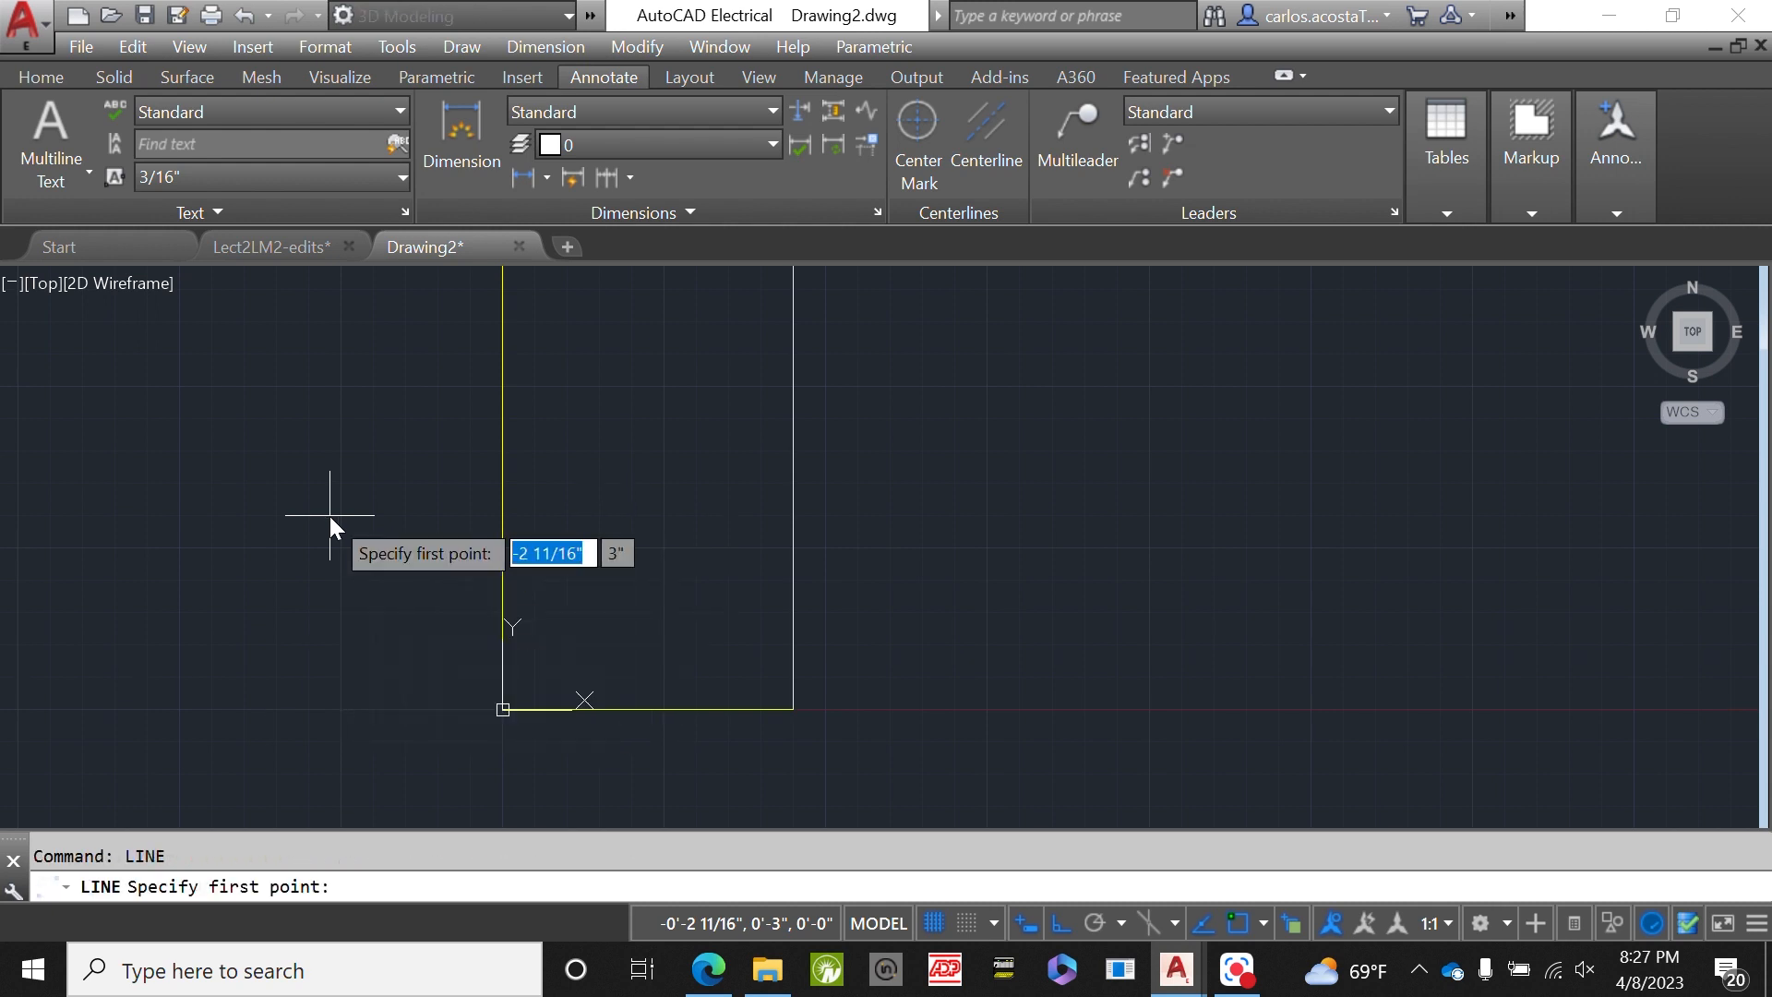
{"action": "left_click", "coordinate": [796, 710]}
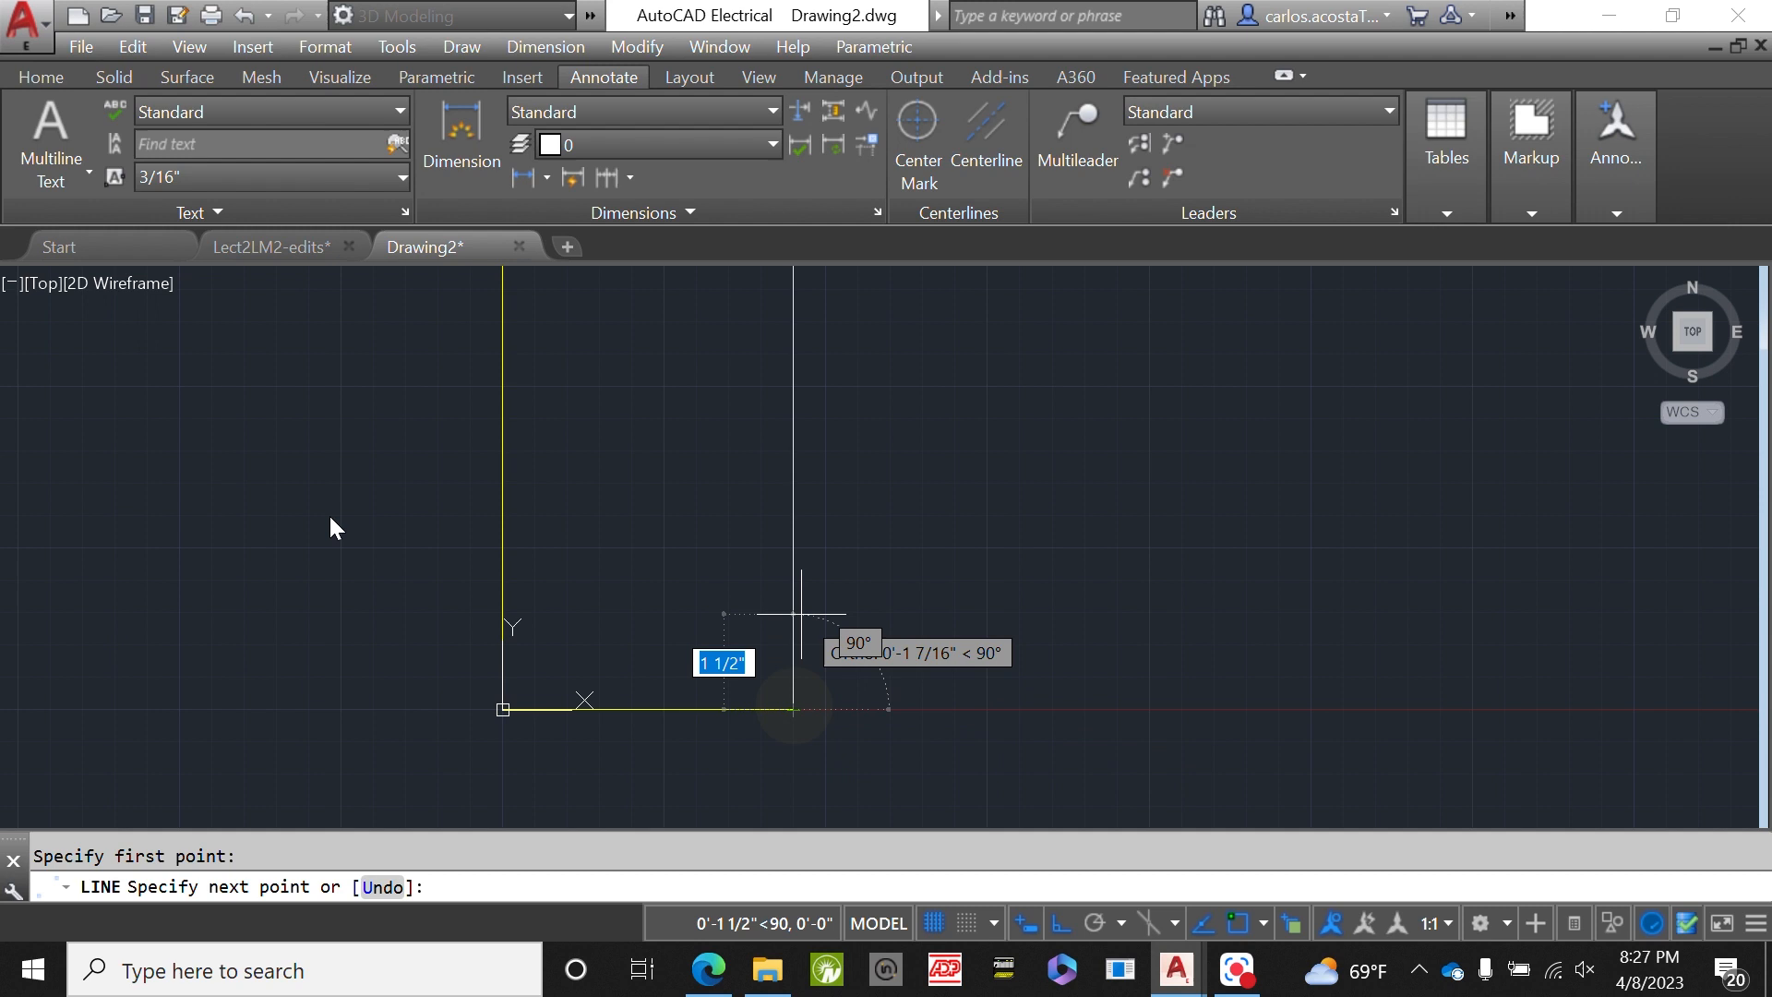
{"action": "type", "text": "1.5\""}
{"action": "key", "text": "Return"}
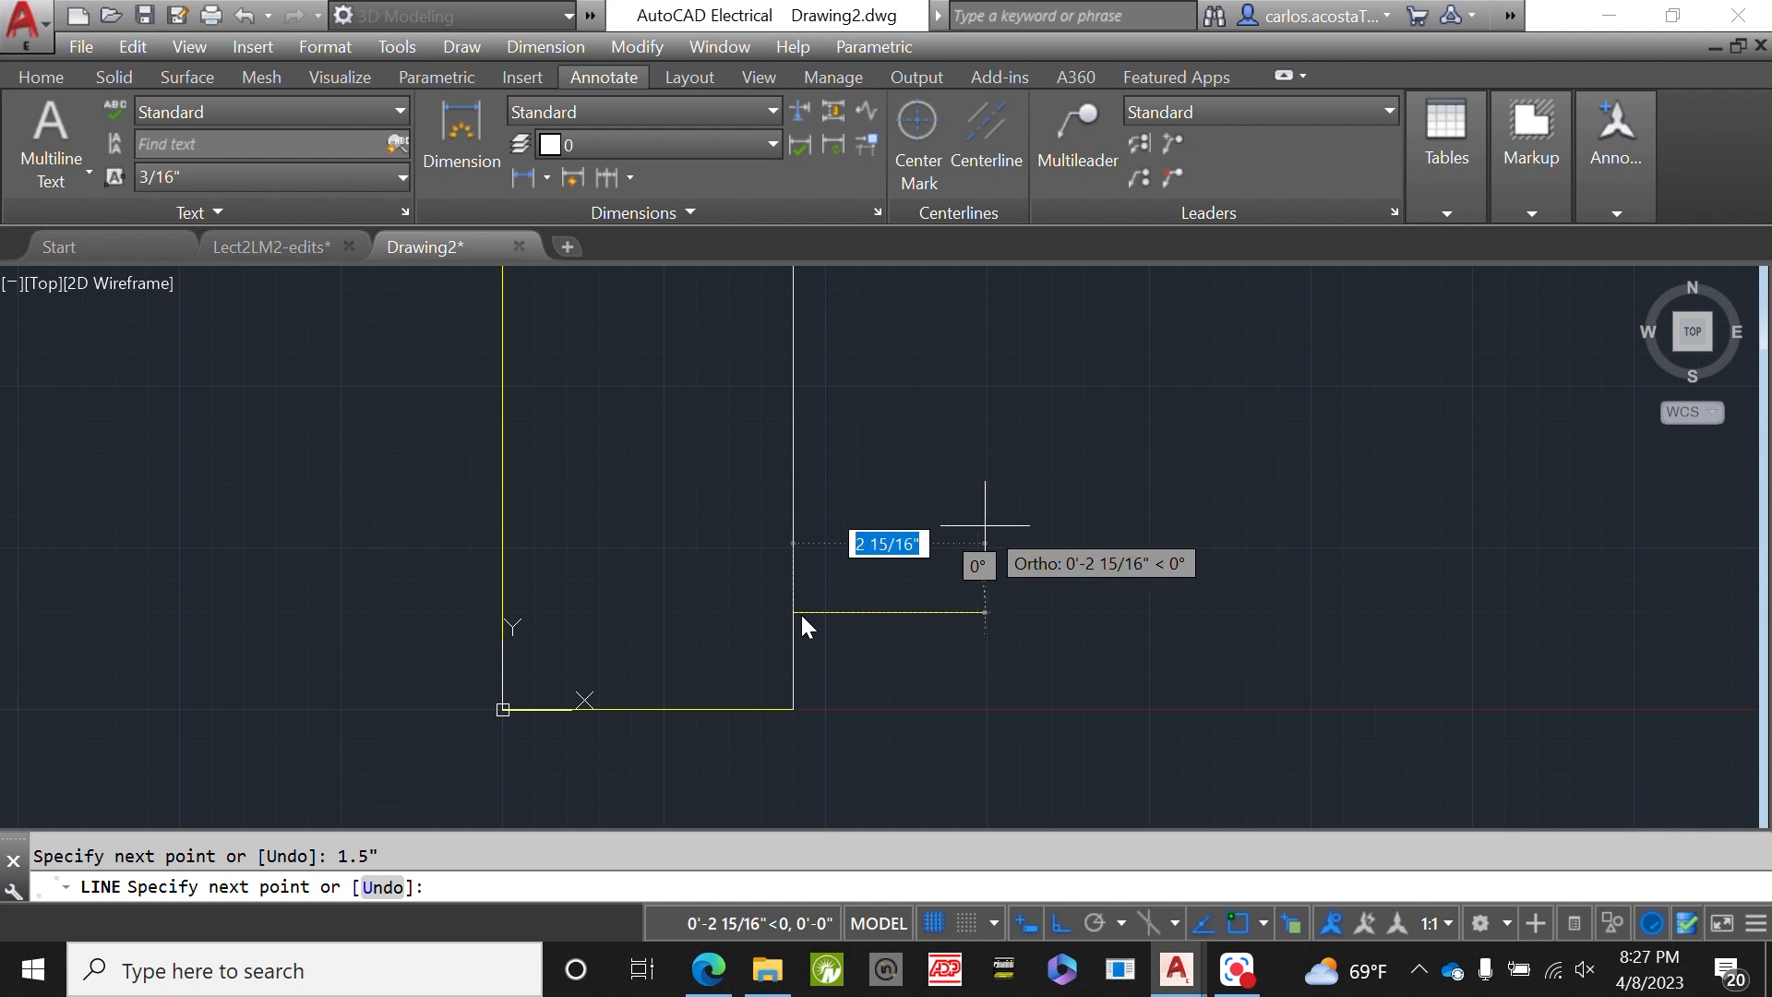
{"action": "key", "text": "Return"}
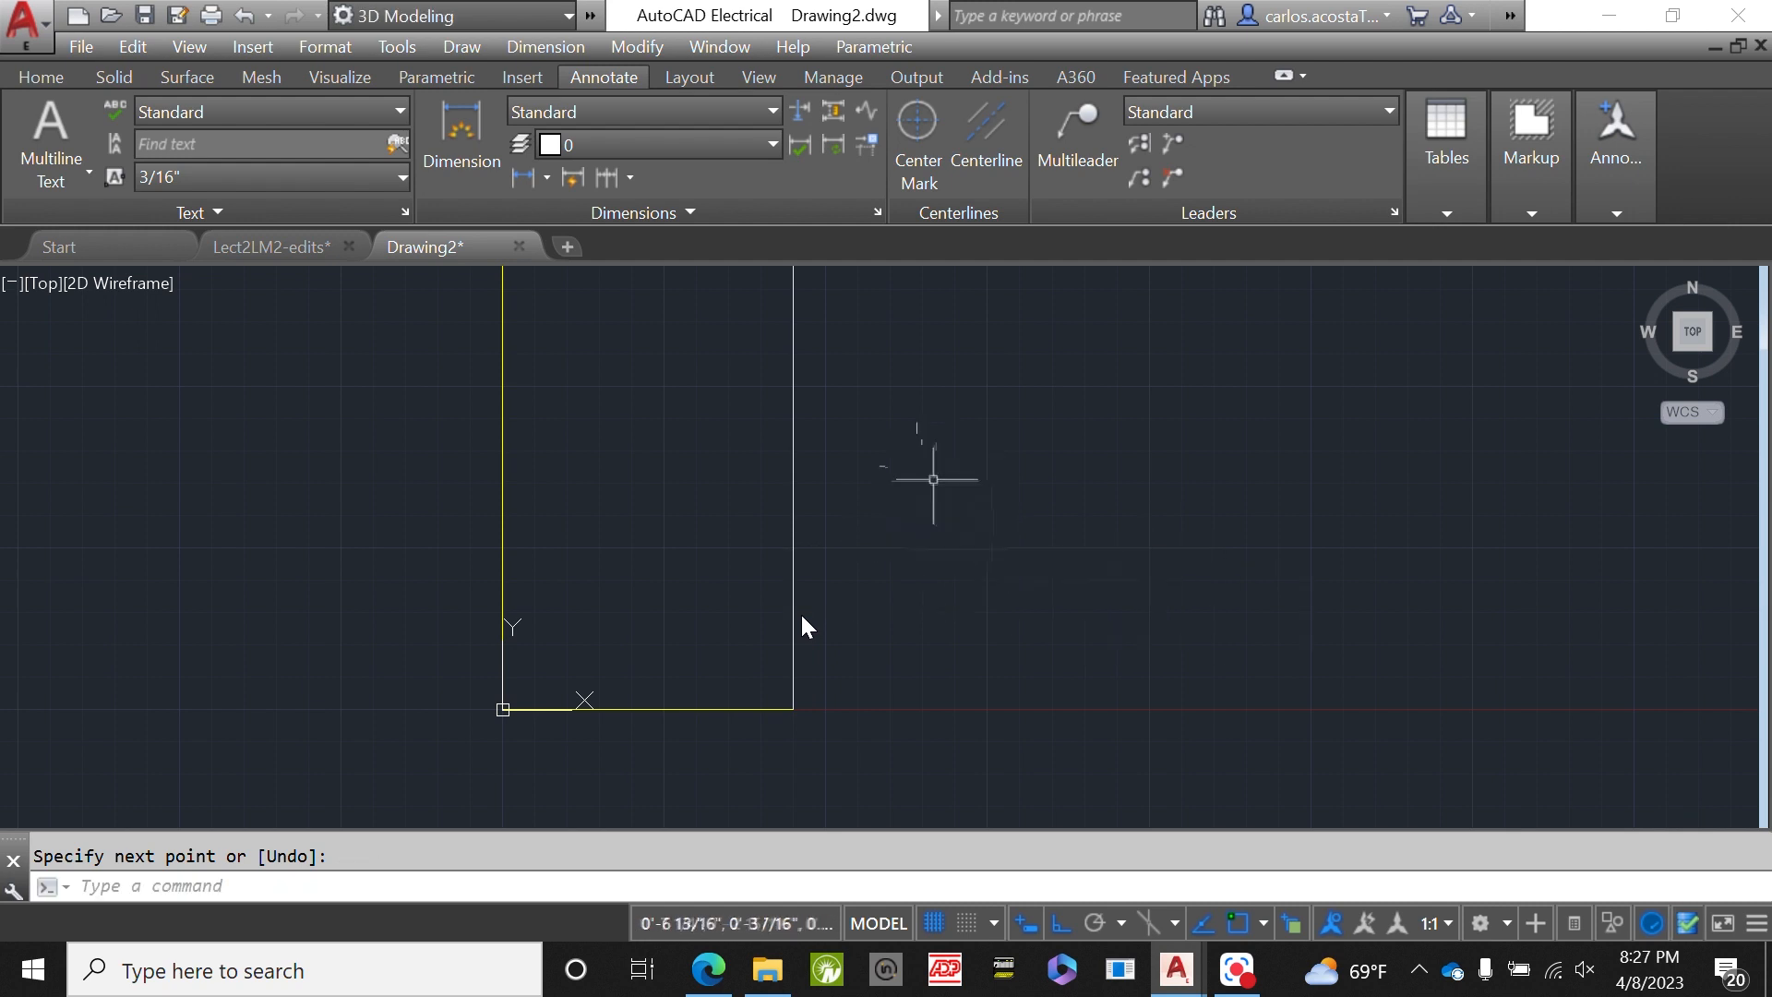
{"action": "key", "text": "Escape"}
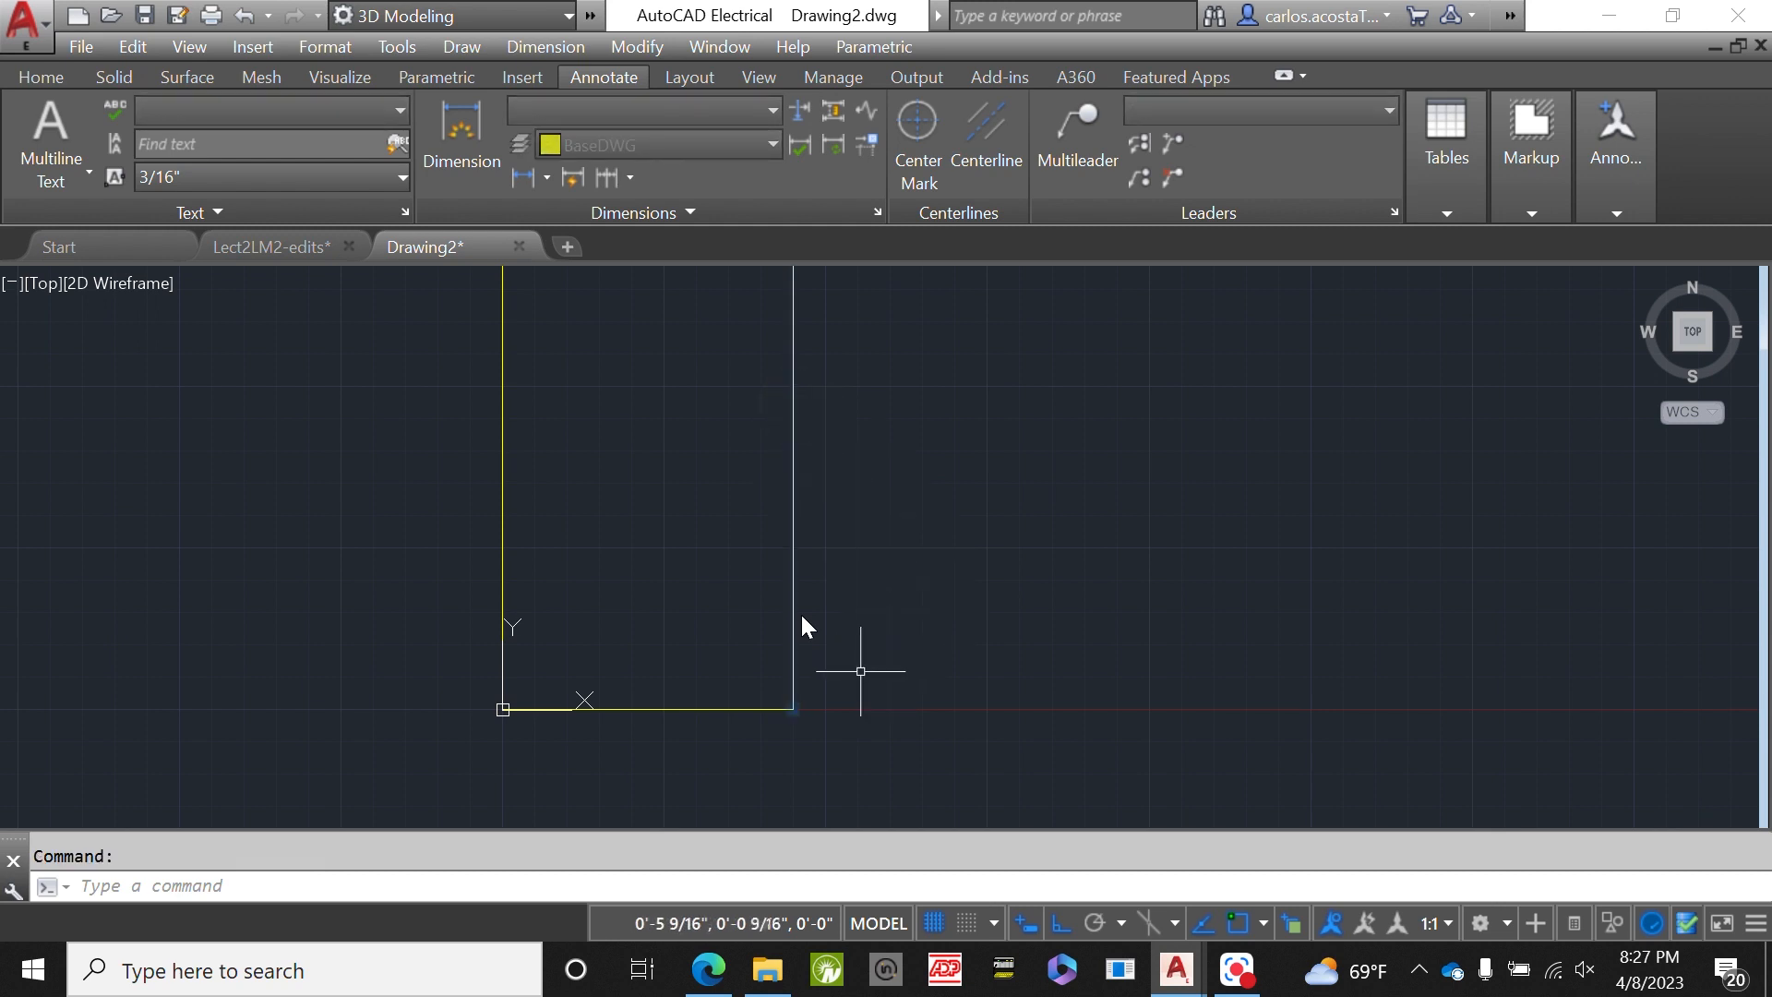
{"action": "left_click", "coordinate": [794, 669]}
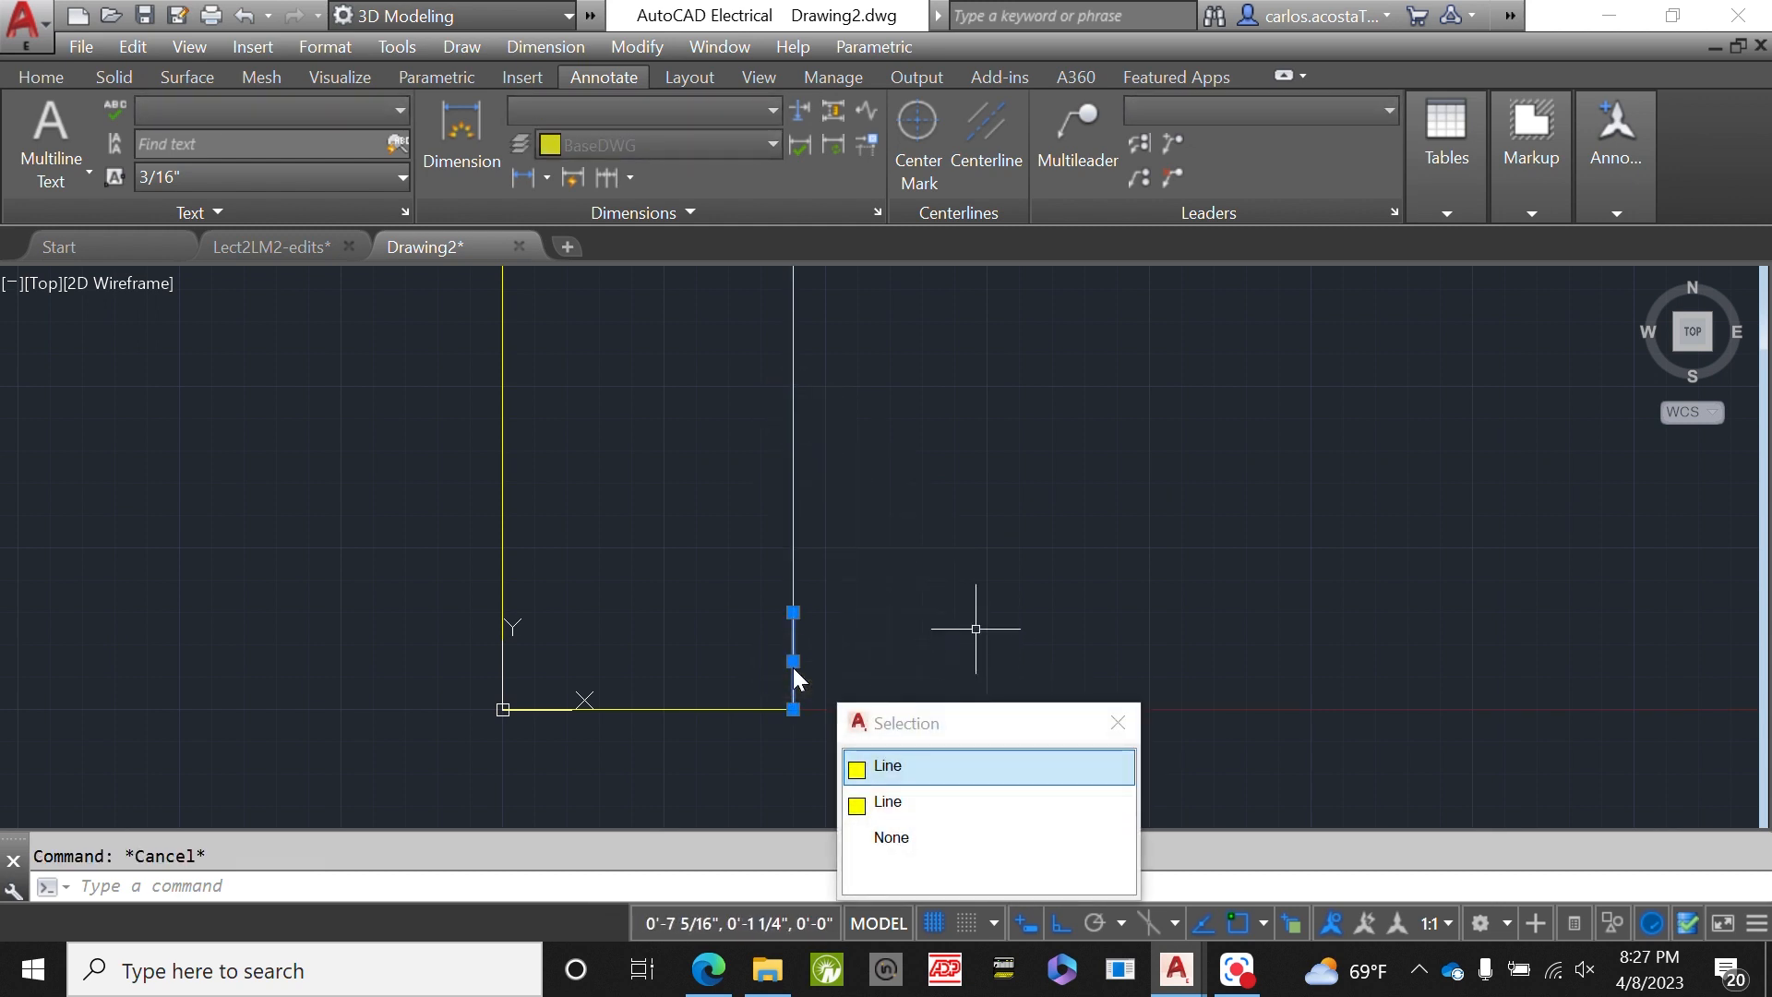
{"action": "key", "text": "Escape"}
- In Lect2LM2-edits, gauge the long horizontal wall line beside the short vertical step with a trial line, and discard the line
{"action": "left_click", "coordinate": [286, 249]}
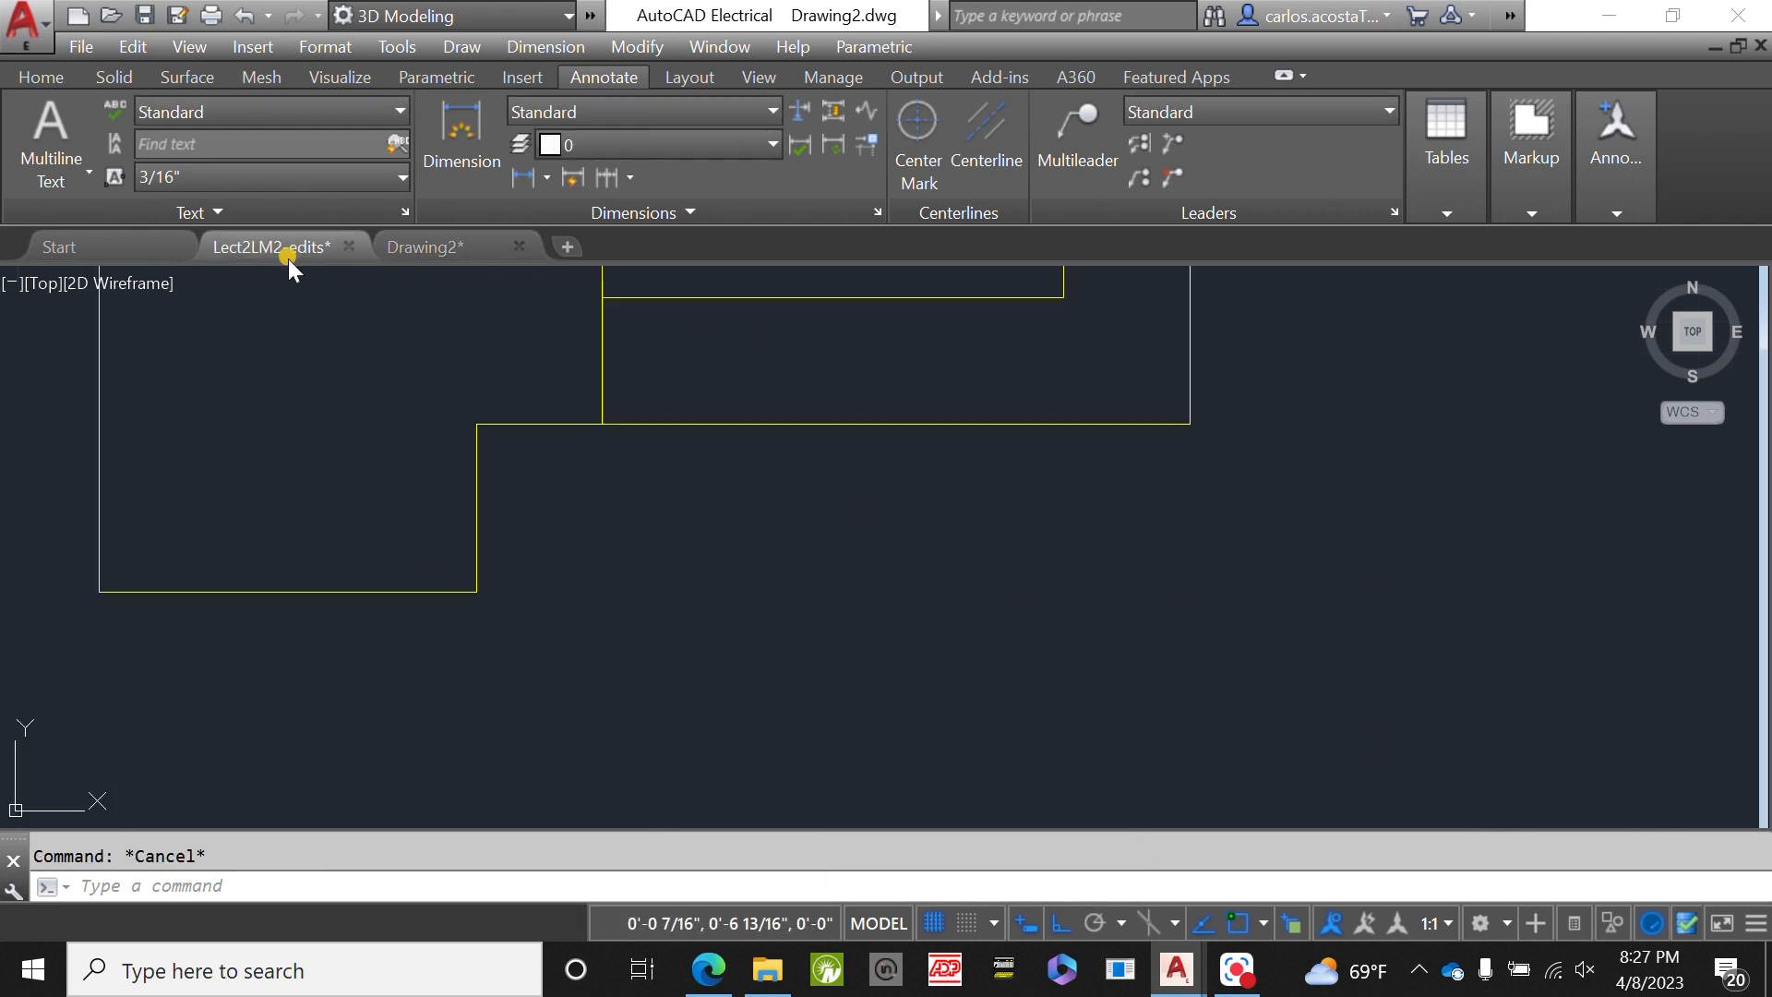
{"action": "type", "text": "line"}
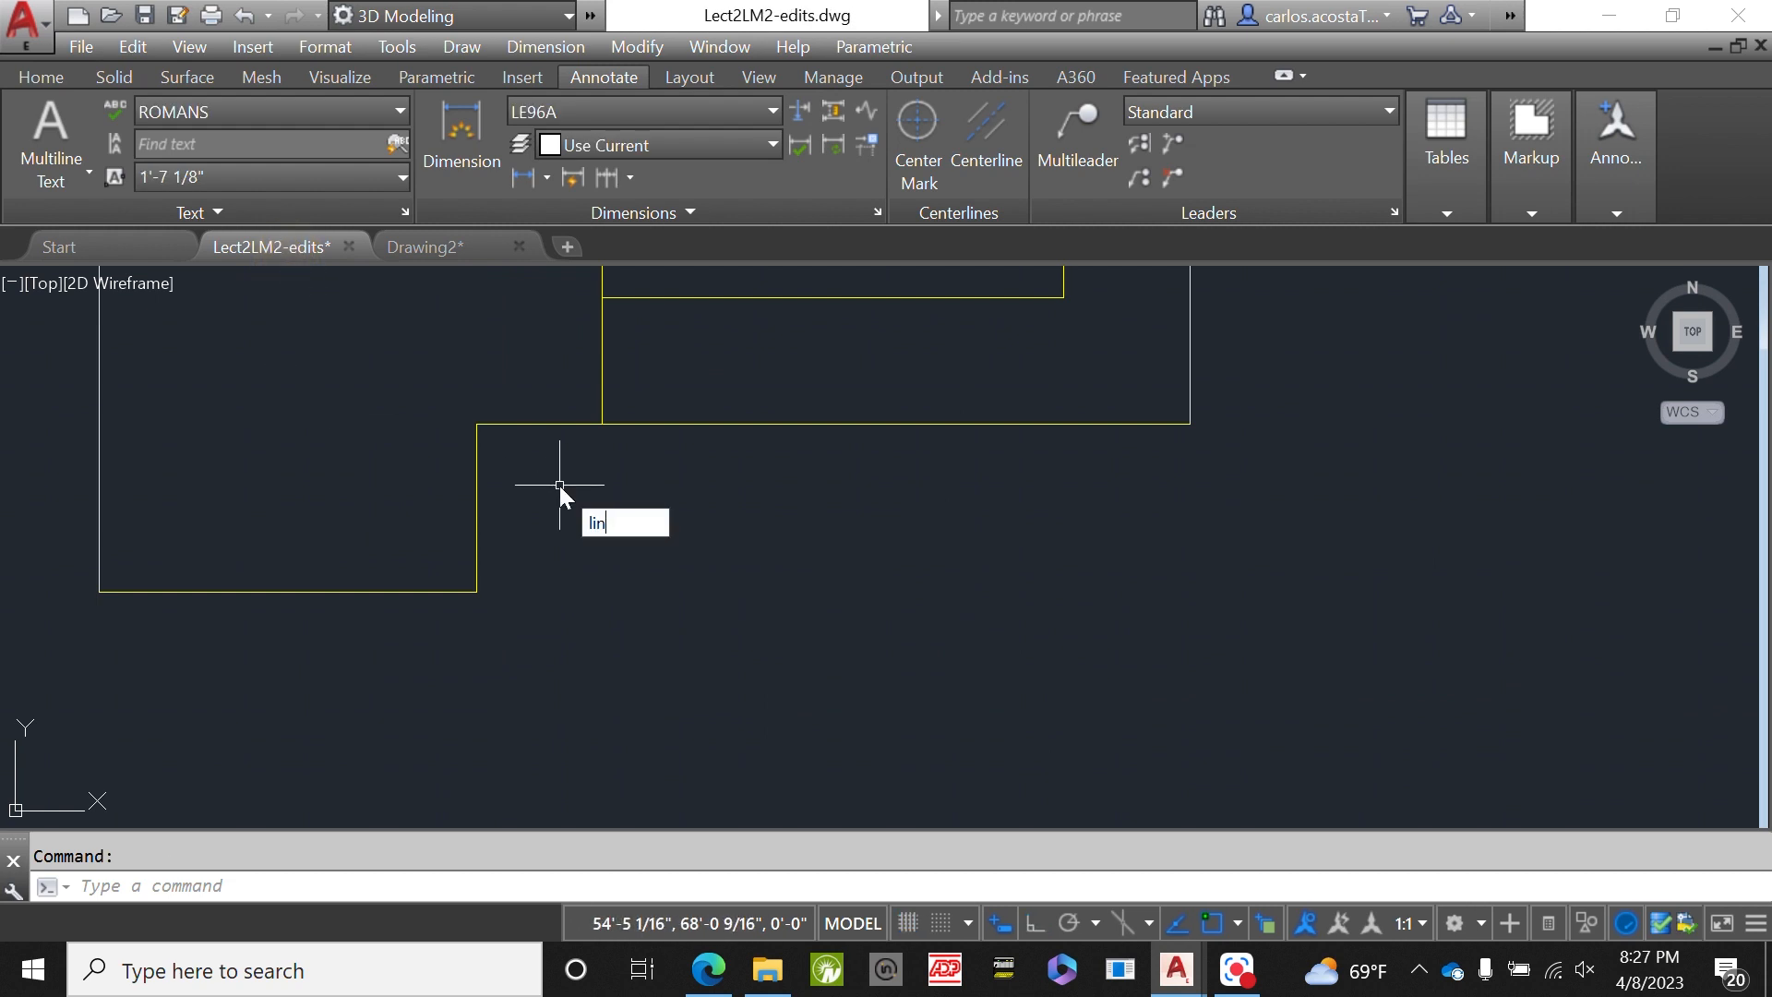
{"action": "key", "text": "Return"}
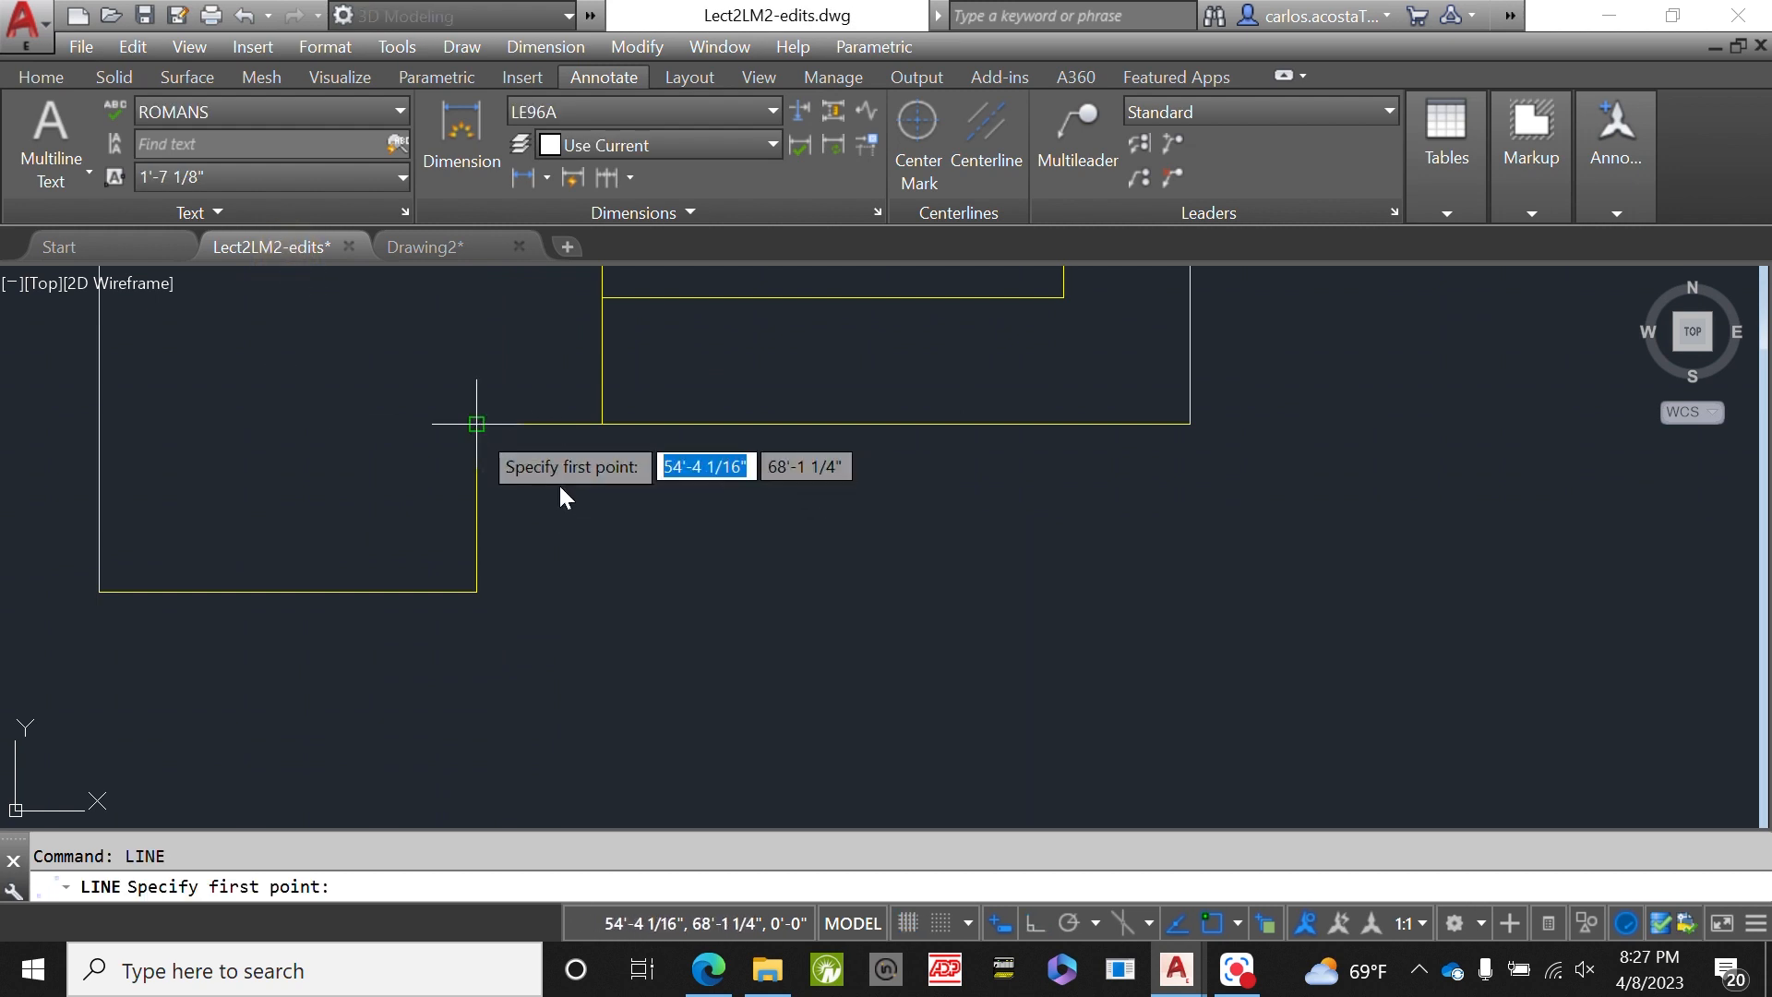
{"action": "left_click", "coordinate": [476, 424]}
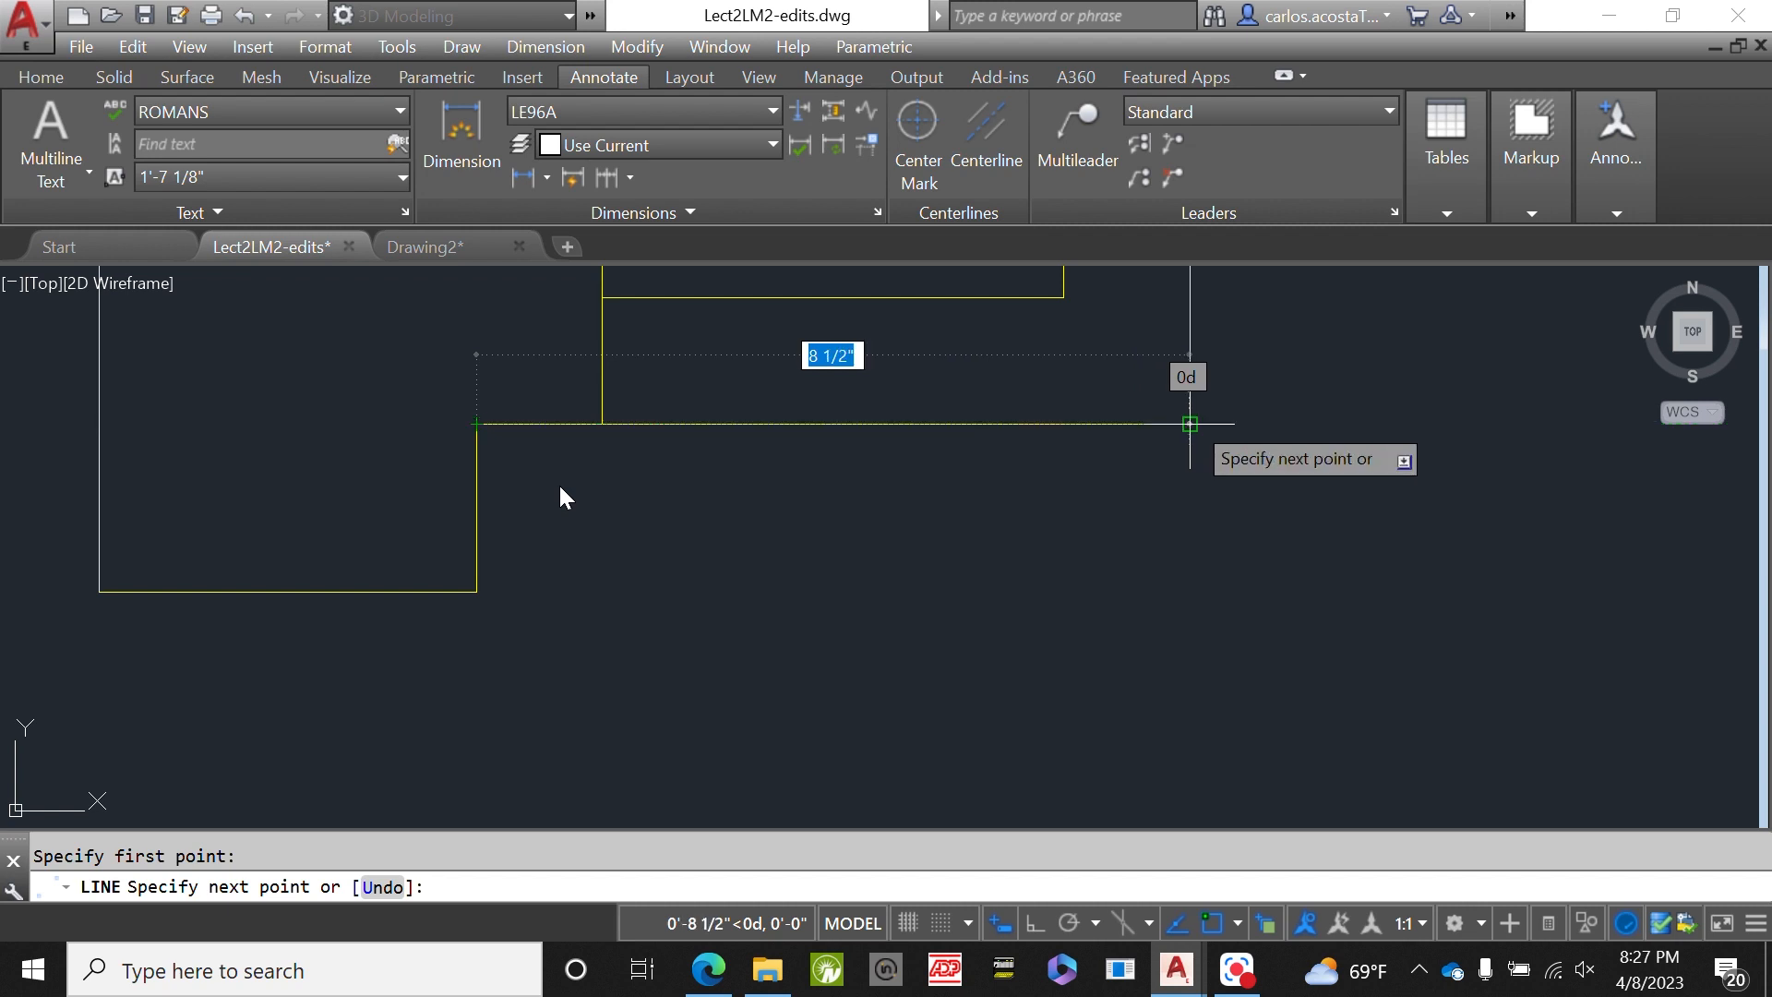
{"action": "key", "text": "Escape"}
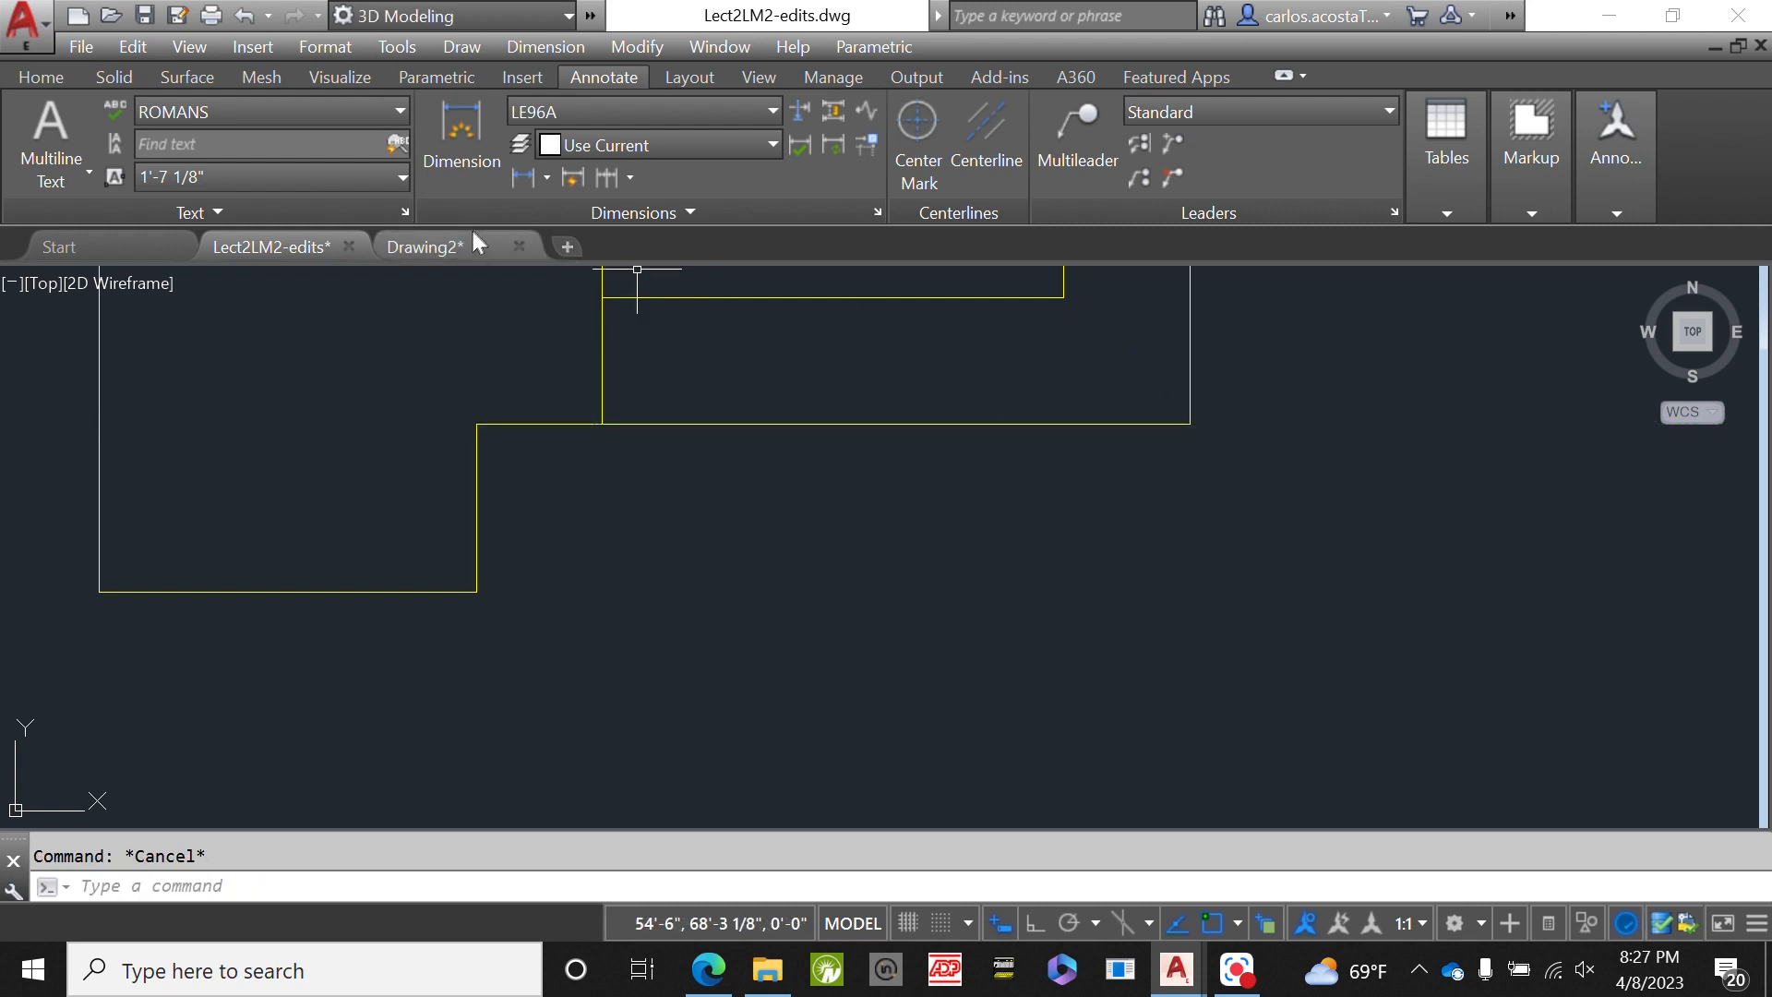
- In Drawing2, draw an 8.5" horizontal line rightward from the upper end of the 1.5" line, and end the line
{"action": "left_click", "coordinate": [474, 245]}
{"action": "right_click", "coordinate": [853, 677]}
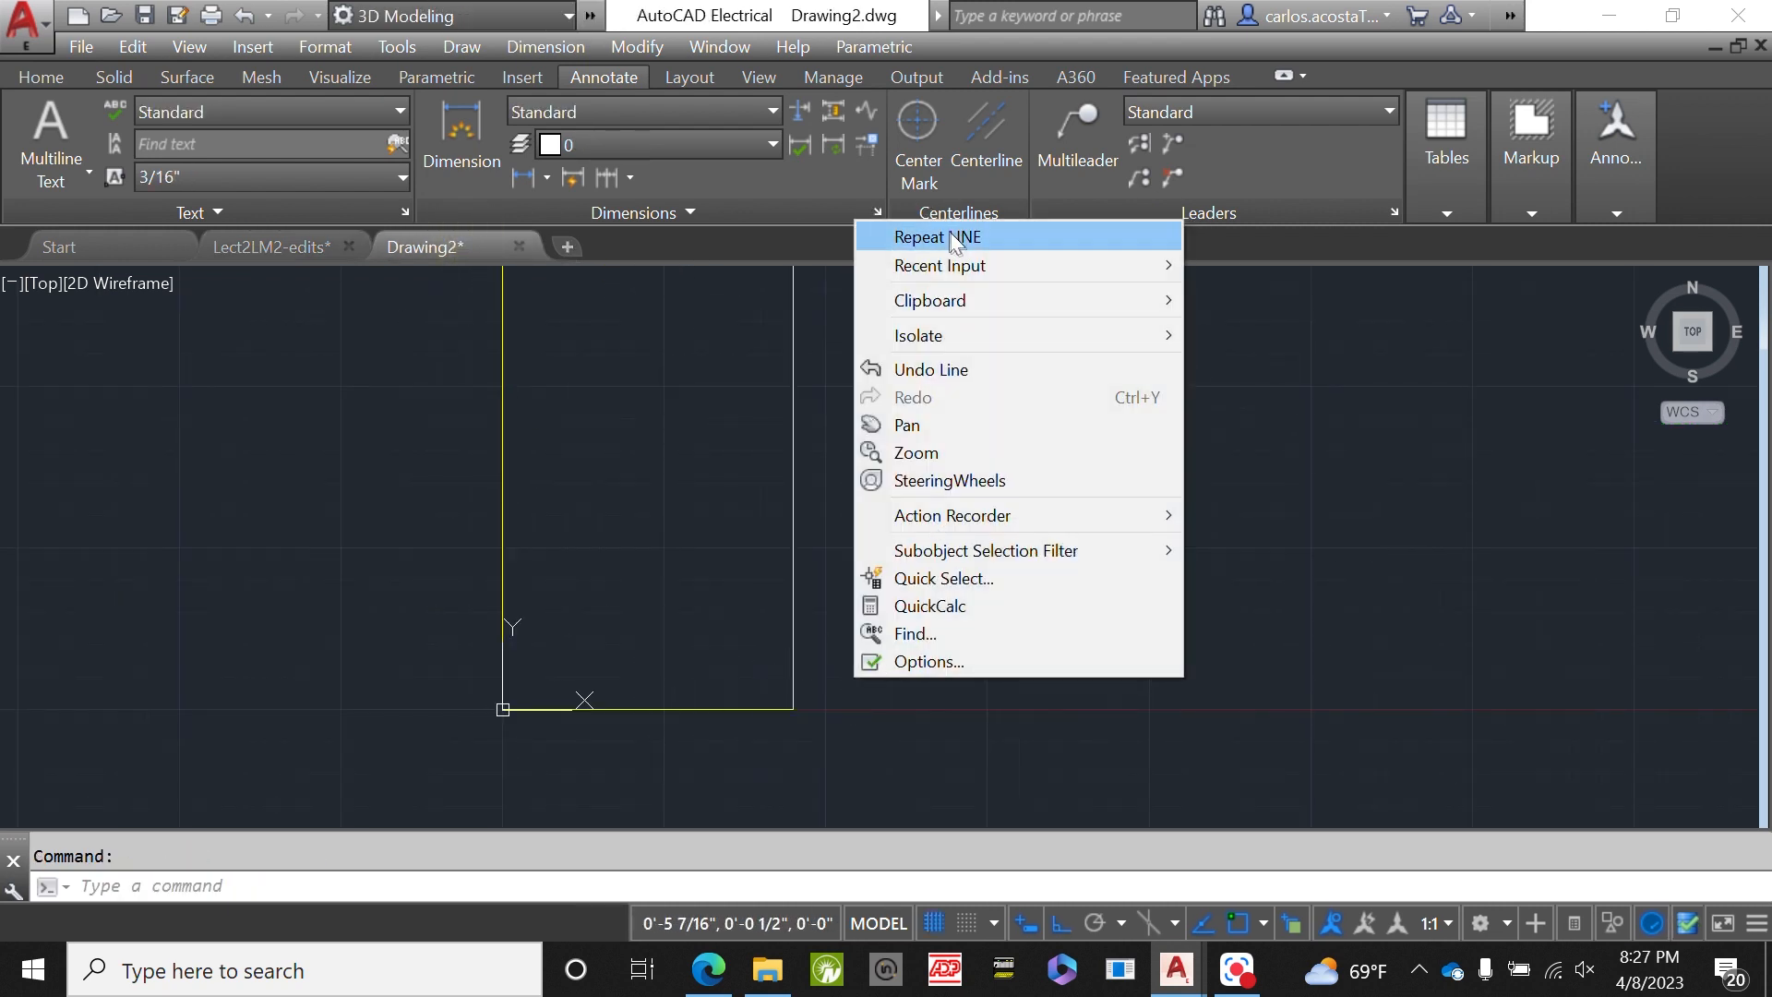
{"action": "left_click", "coordinate": [960, 236]}
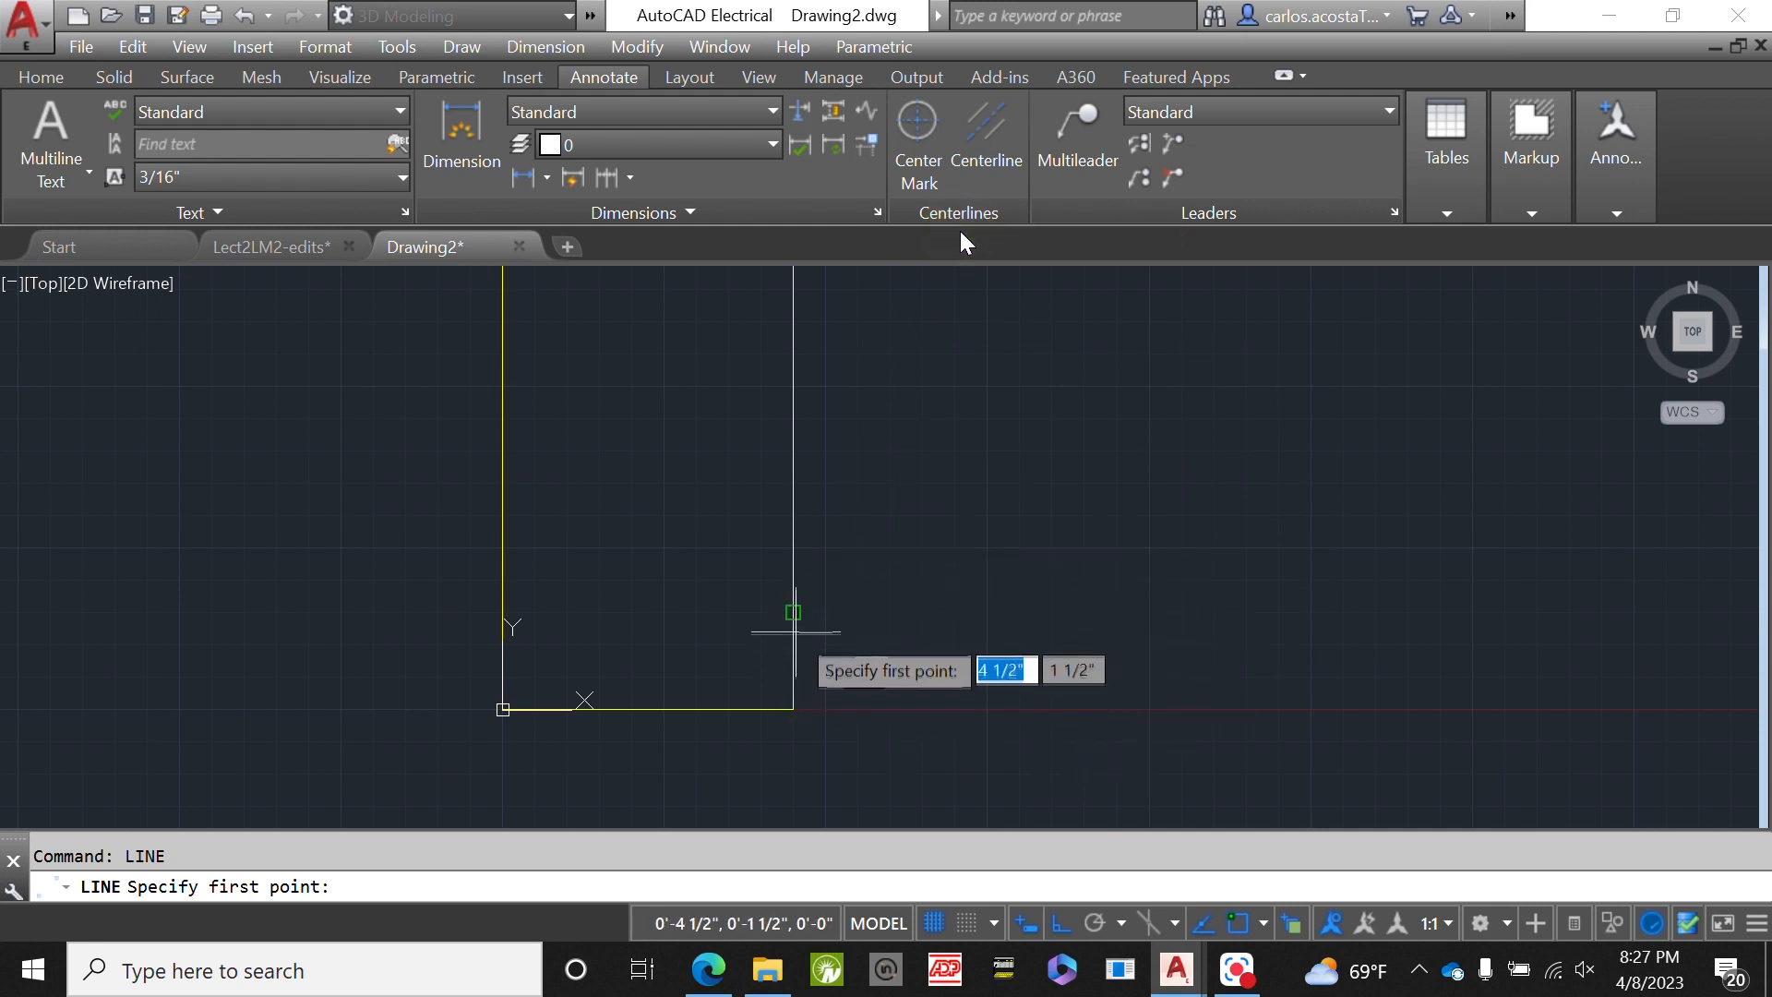
{"action": "left_click", "coordinate": [793, 612]}
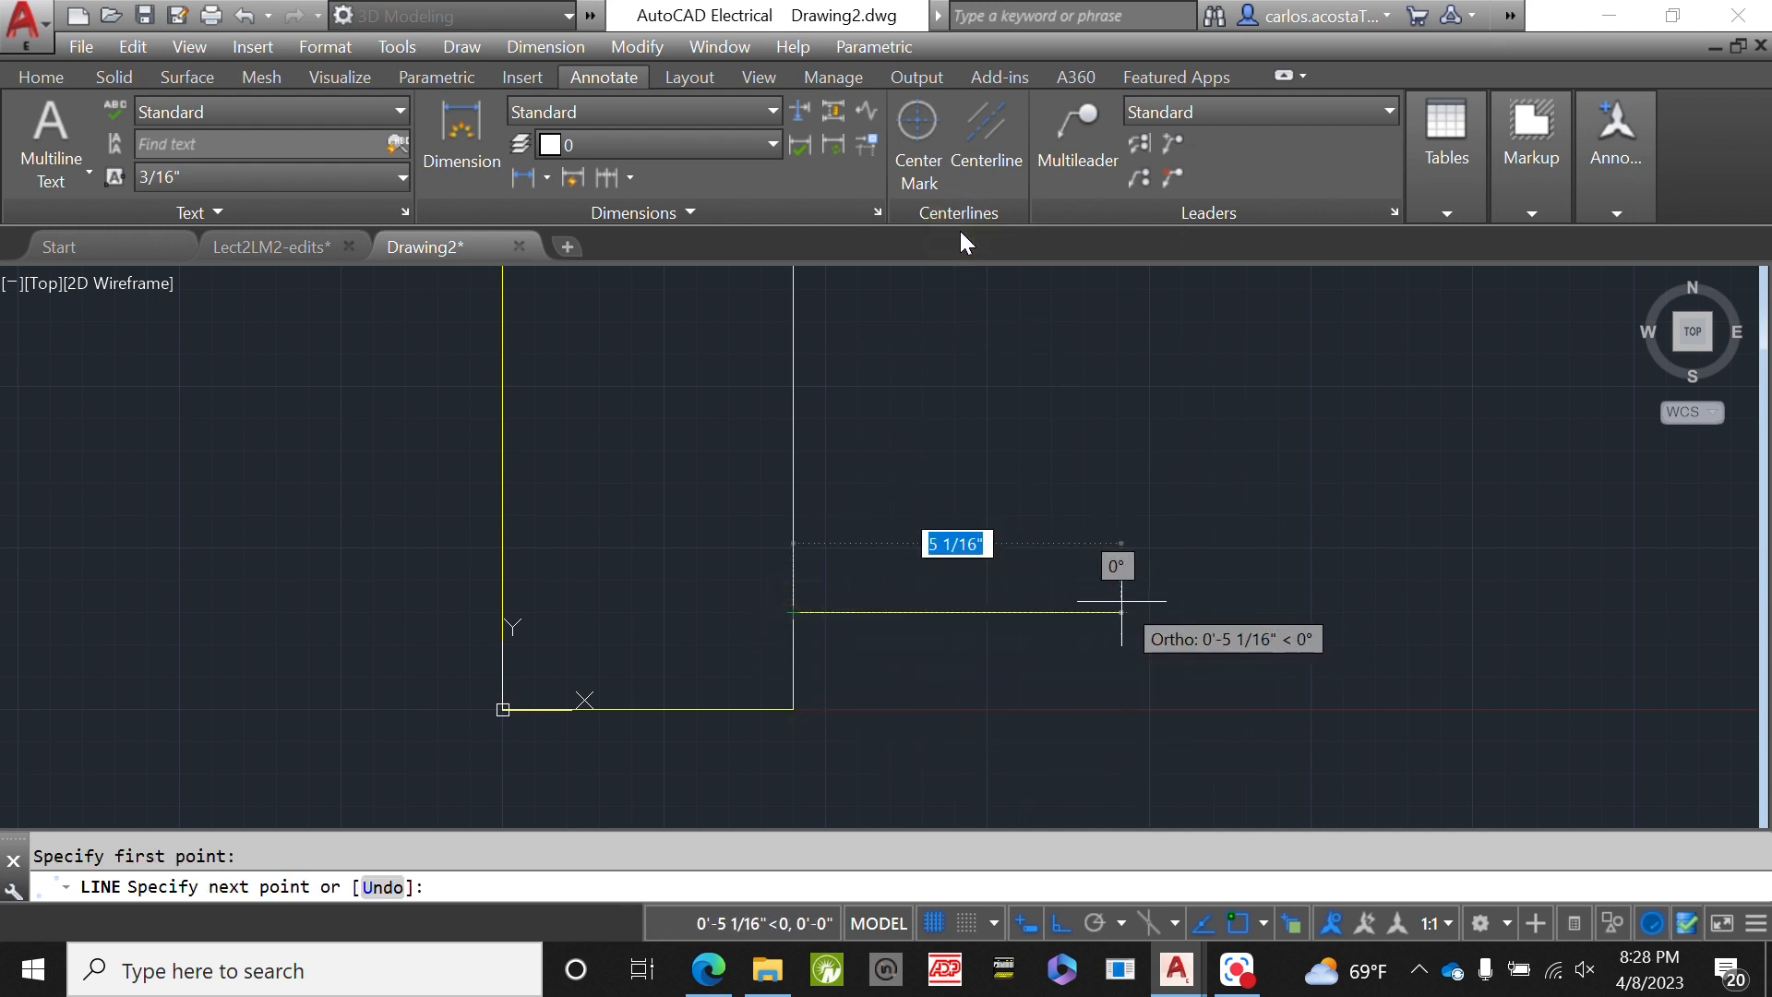
{"action": "type", "text": "8."}
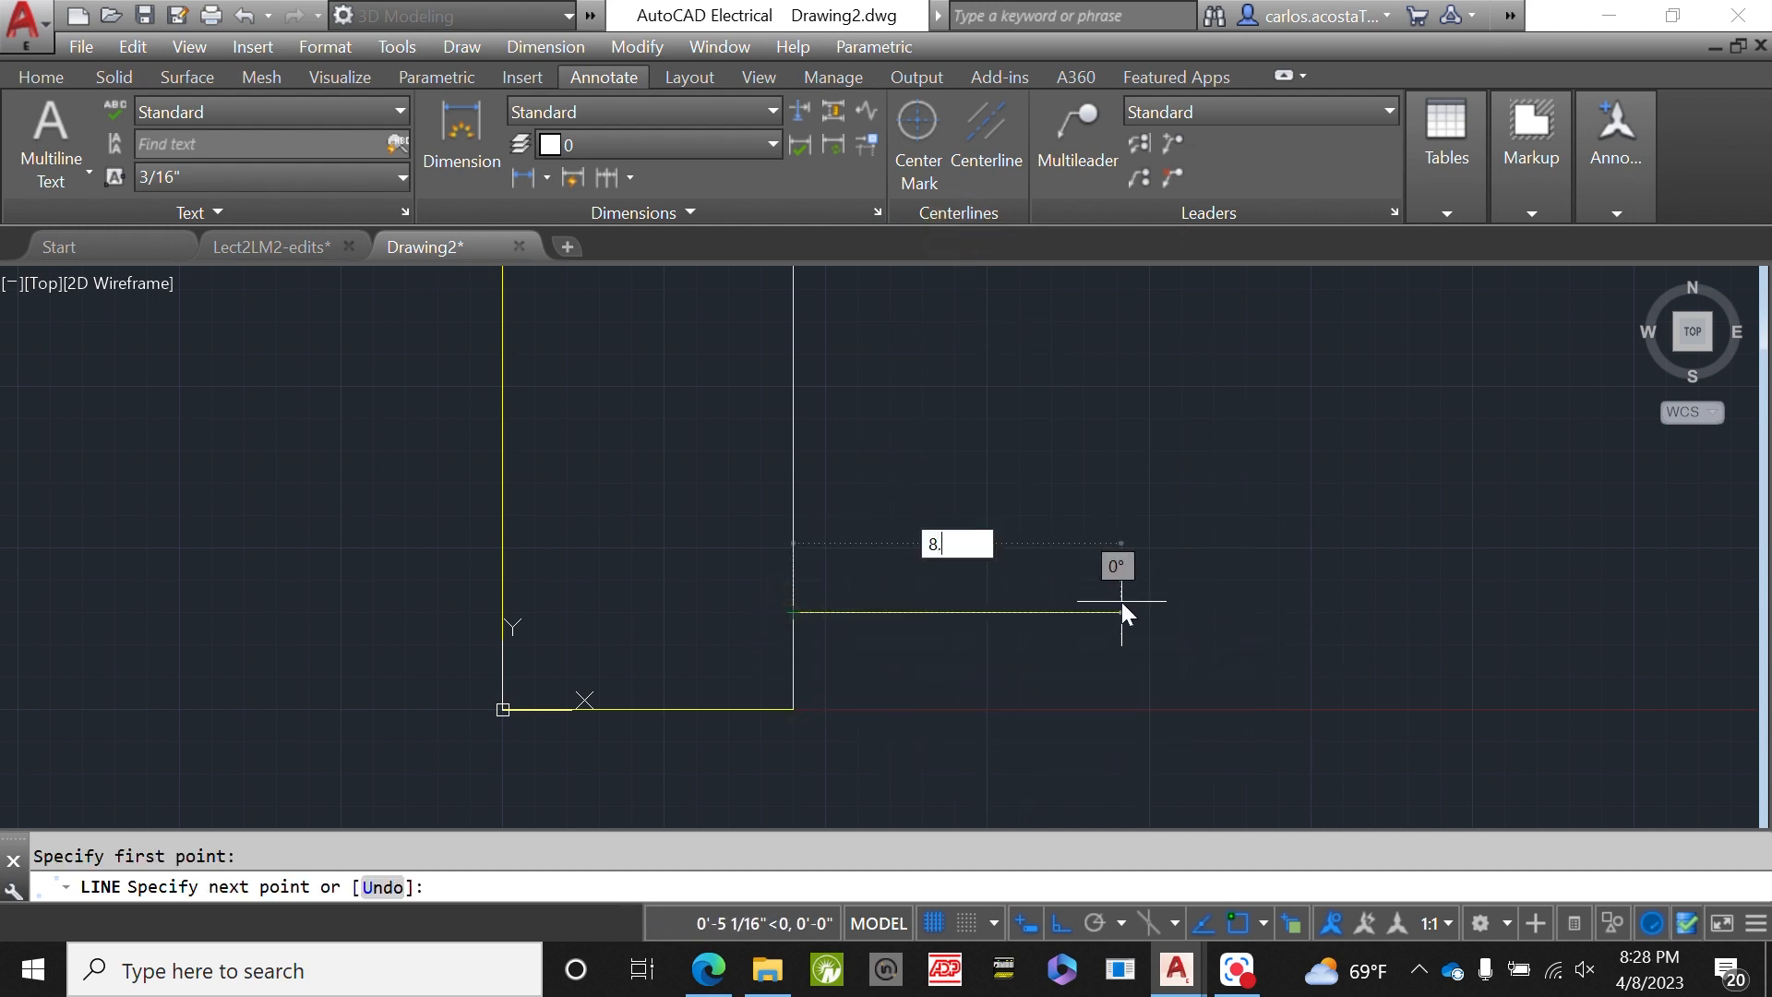
{"action": "type", "text": "5\""}
{"action": "key", "text": "Return"}
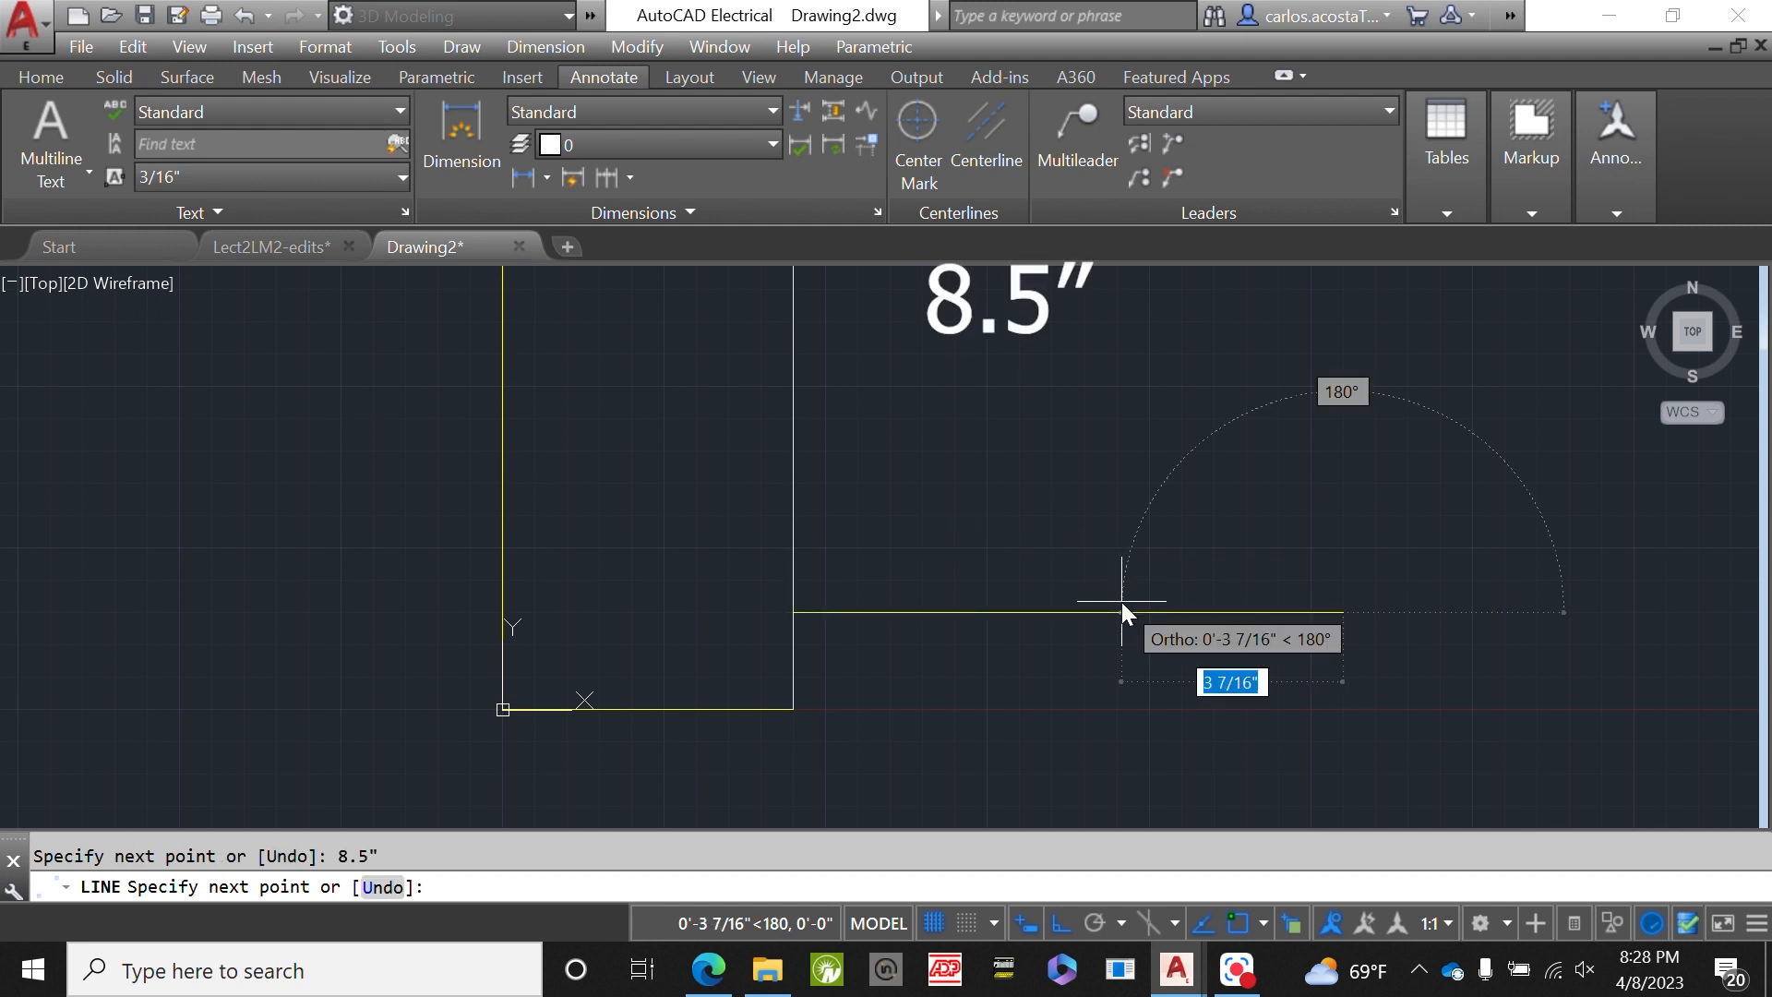
{"action": "key", "text": "Return"}
- Draw a 1.5" line straight down from the upper-right corner of the narrow wall outline, and end the line
{"action": "scroll", "coordinate": [932, 736], "scroll_direction": "down", "scroll_amount": 3}
{"action": "scroll", "coordinate": [986, 709], "scroll_direction": "up", "scroll_amount": 2}
{"action": "scroll", "coordinate": [640, 718], "scroll_direction": "down", "scroll_amount": 1}
{"action": "scroll", "coordinate": [634, 715], "scroll_direction": "down", "scroll_amount": 3}
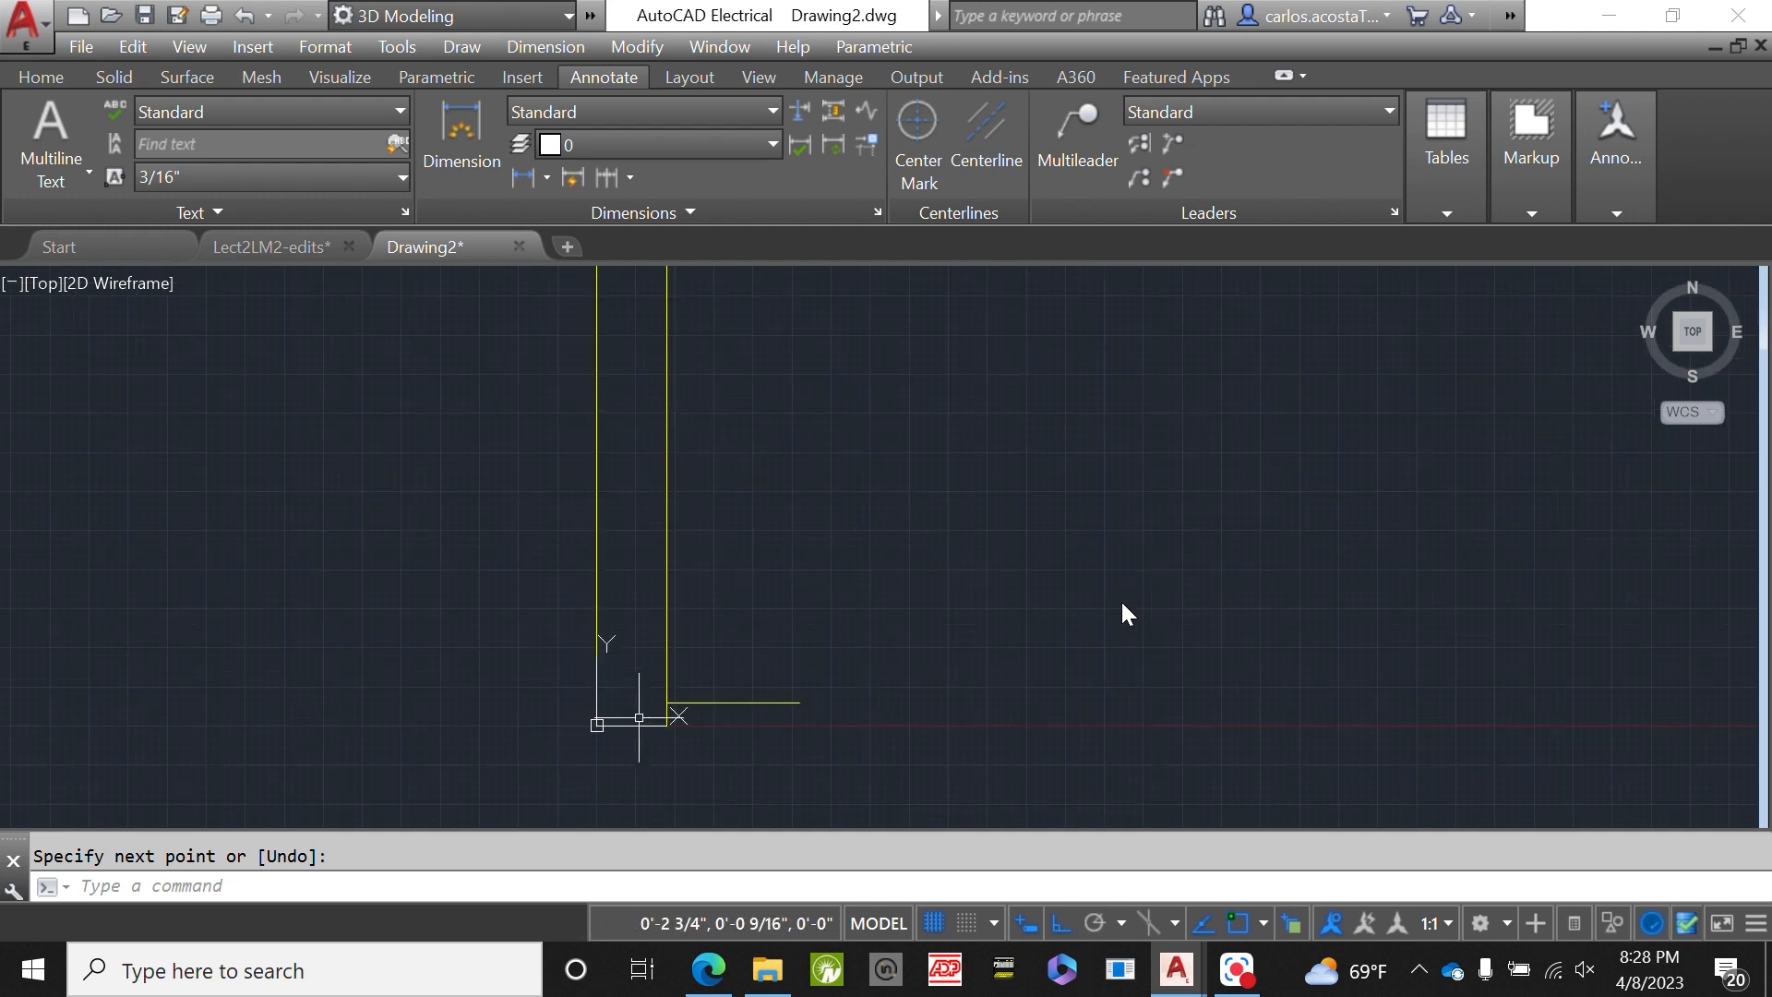
{"action": "scroll", "coordinate": [663, 736], "scroll_direction": "down", "scroll_amount": 3}
{"action": "scroll", "coordinate": [679, 733], "scroll_direction": "down", "scroll_amount": 3}
{"action": "scroll", "coordinate": [689, 729], "scroll_direction": "up", "scroll_amount": 8}
{"action": "scroll", "coordinate": [756, 768], "scroll_direction": "down", "scroll_amount": 5}
{"action": "scroll", "coordinate": [766, 625], "scroll_direction": "down", "scroll_amount": 3}
{"action": "scroll", "coordinate": [774, 596], "scroll_direction": "down", "scroll_amount": 5}
{"action": "scroll", "coordinate": [791, 502], "scroll_direction": "up", "scroll_amount": 10}
{"action": "scroll", "coordinate": [343, 462], "scroll_direction": "up", "scroll_amount": 2}
{"action": "right_click", "coordinate": [446, 426]}
{"action": "left_click", "coordinate": [535, 446]}
{"action": "left_click", "coordinate": [451, 501]}
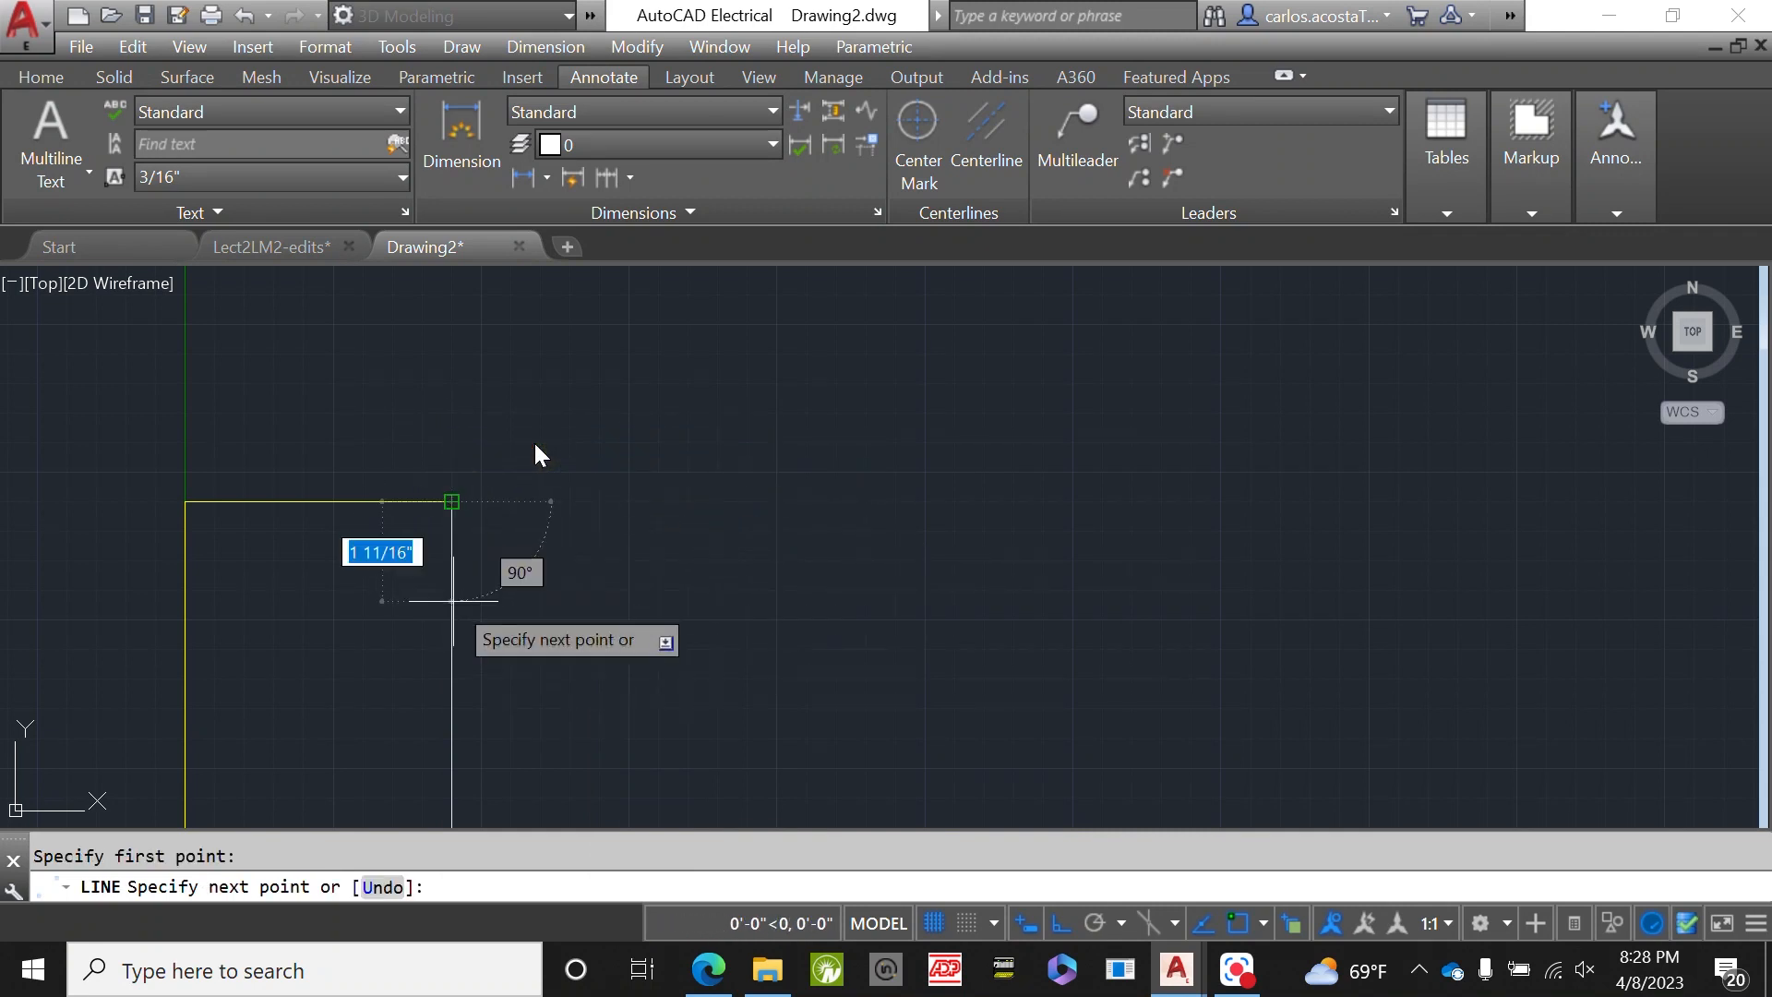
{"action": "type", "text": "1.5\""}
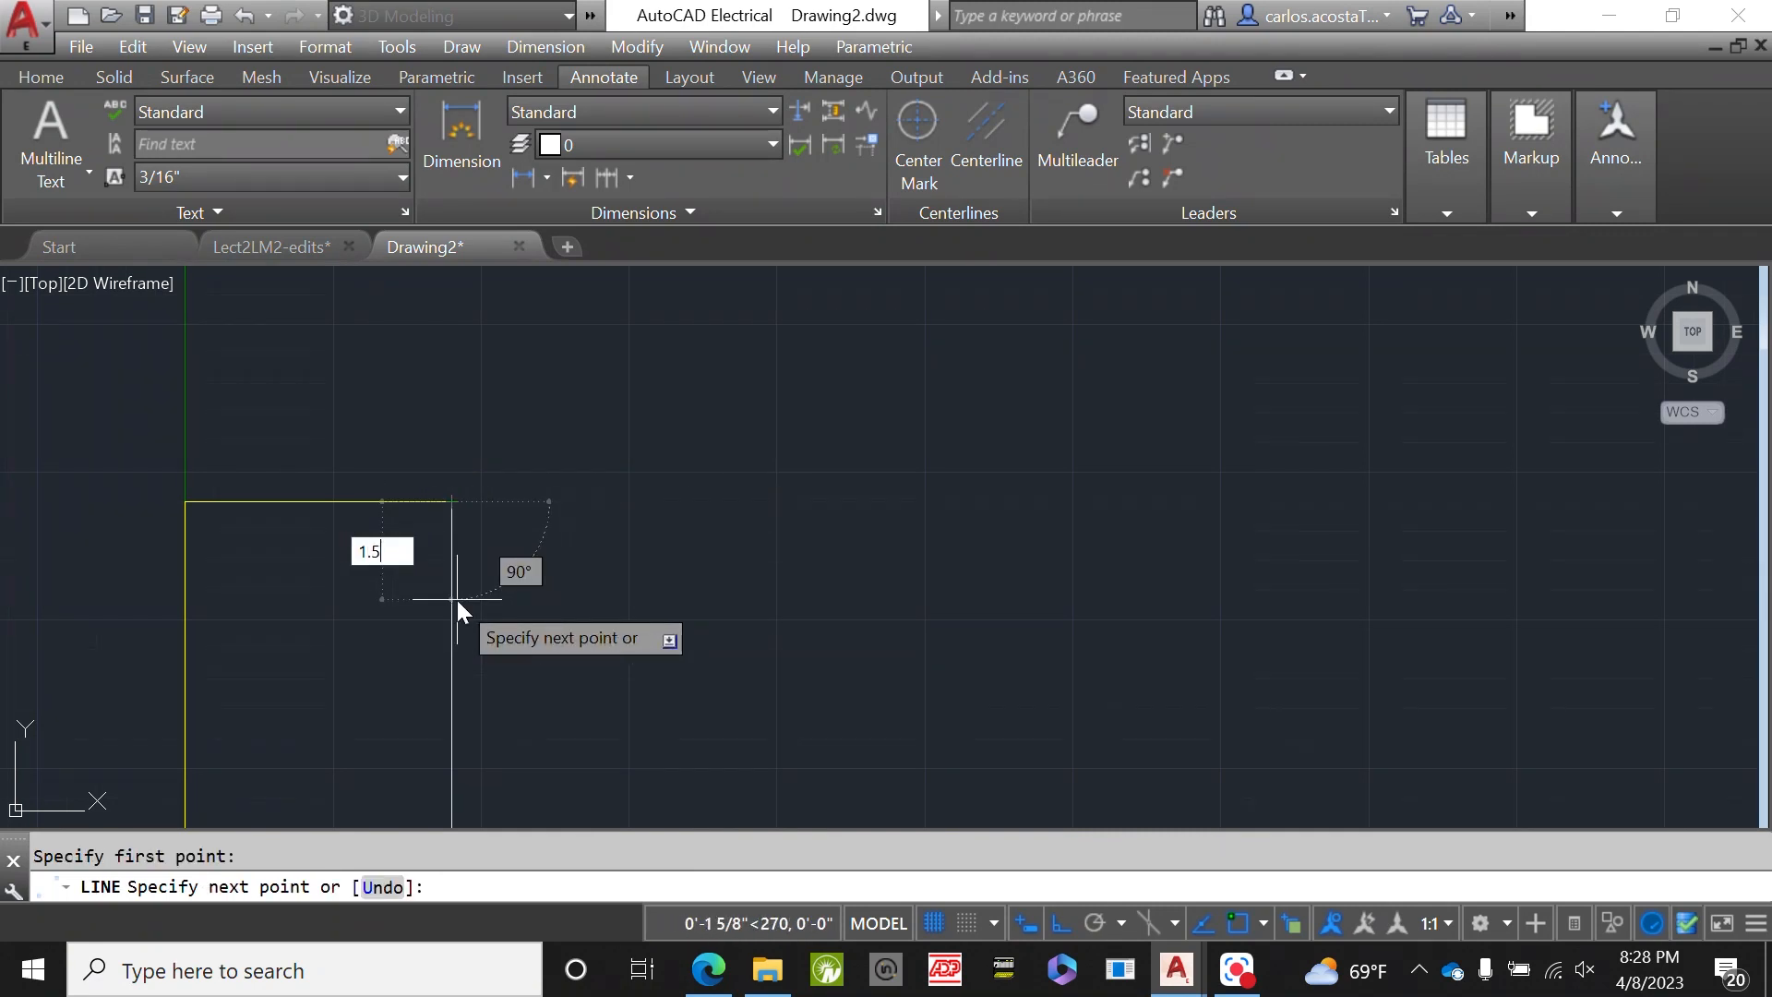
{"action": "key", "text": "Return"}
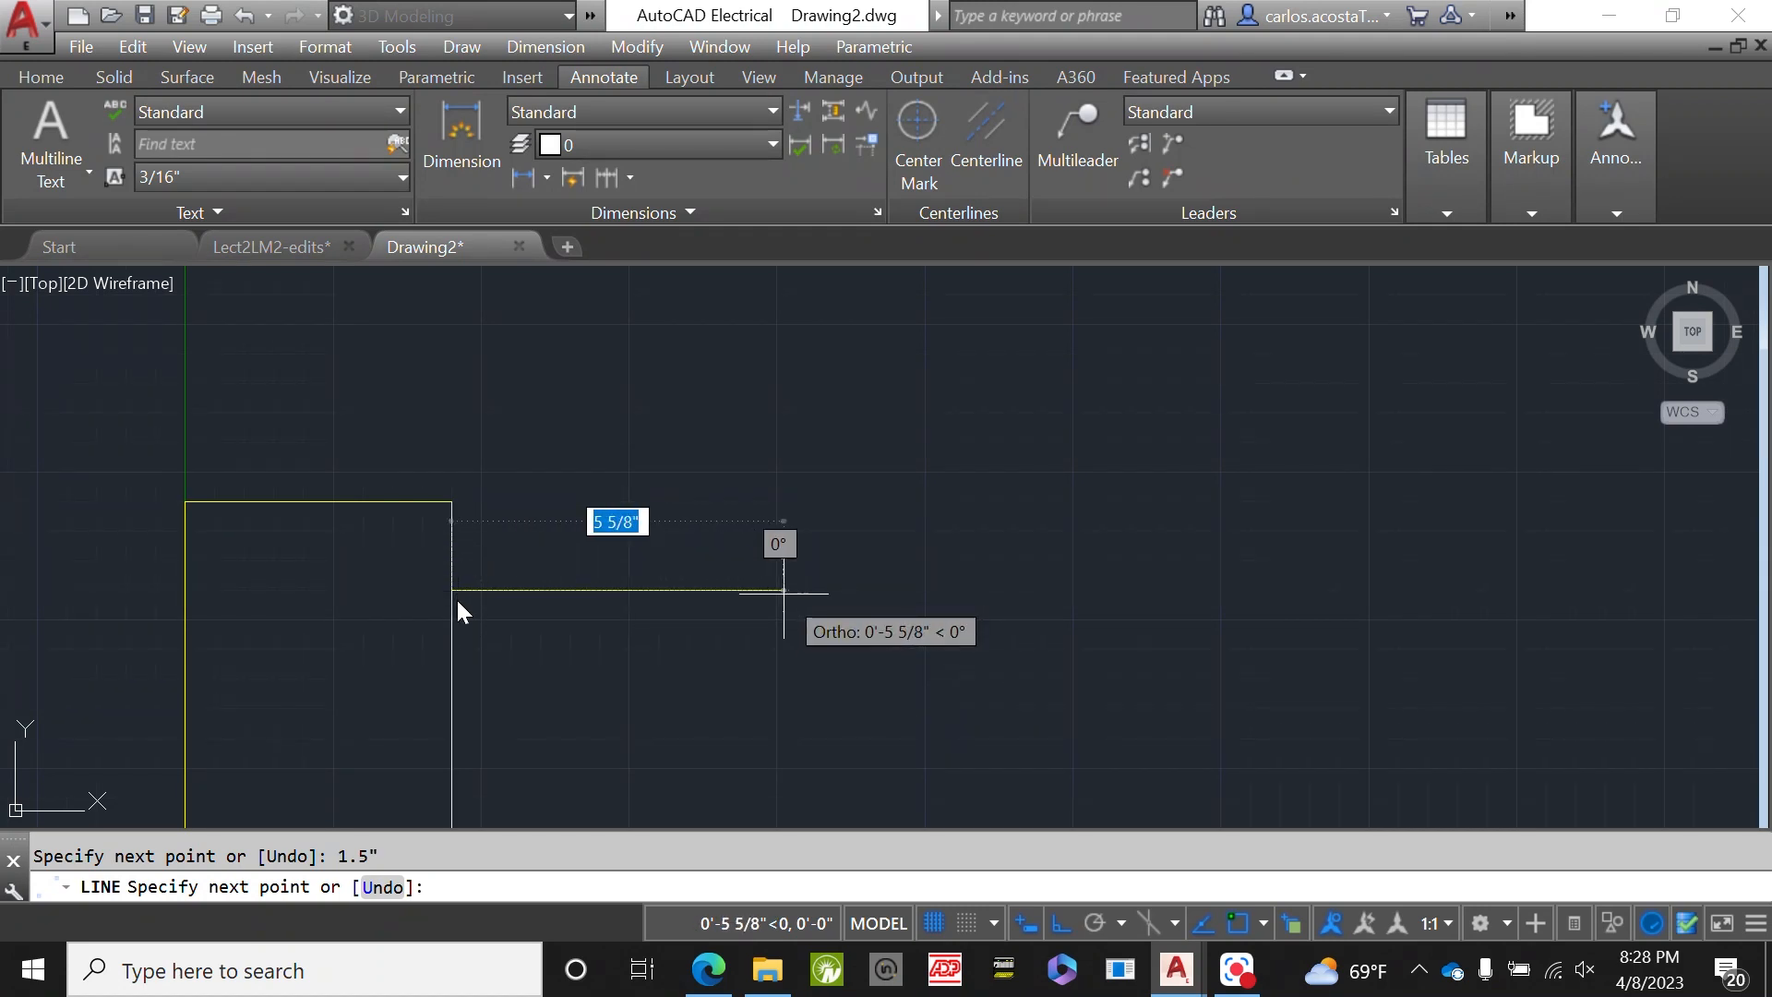
{"action": "key", "text": "Escape"}
- Start copying the 8.5" horizontal line with its left endpoint as base point, carrying it toward the wall's upper end with Ortho off
{"action": "scroll", "coordinate": [712, 499], "scroll_direction": "down", "scroll_amount": 15}
{"action": "scroll", "coordinate": [763, 674], "scroll_direction": "up", "scroll_amount": 7}
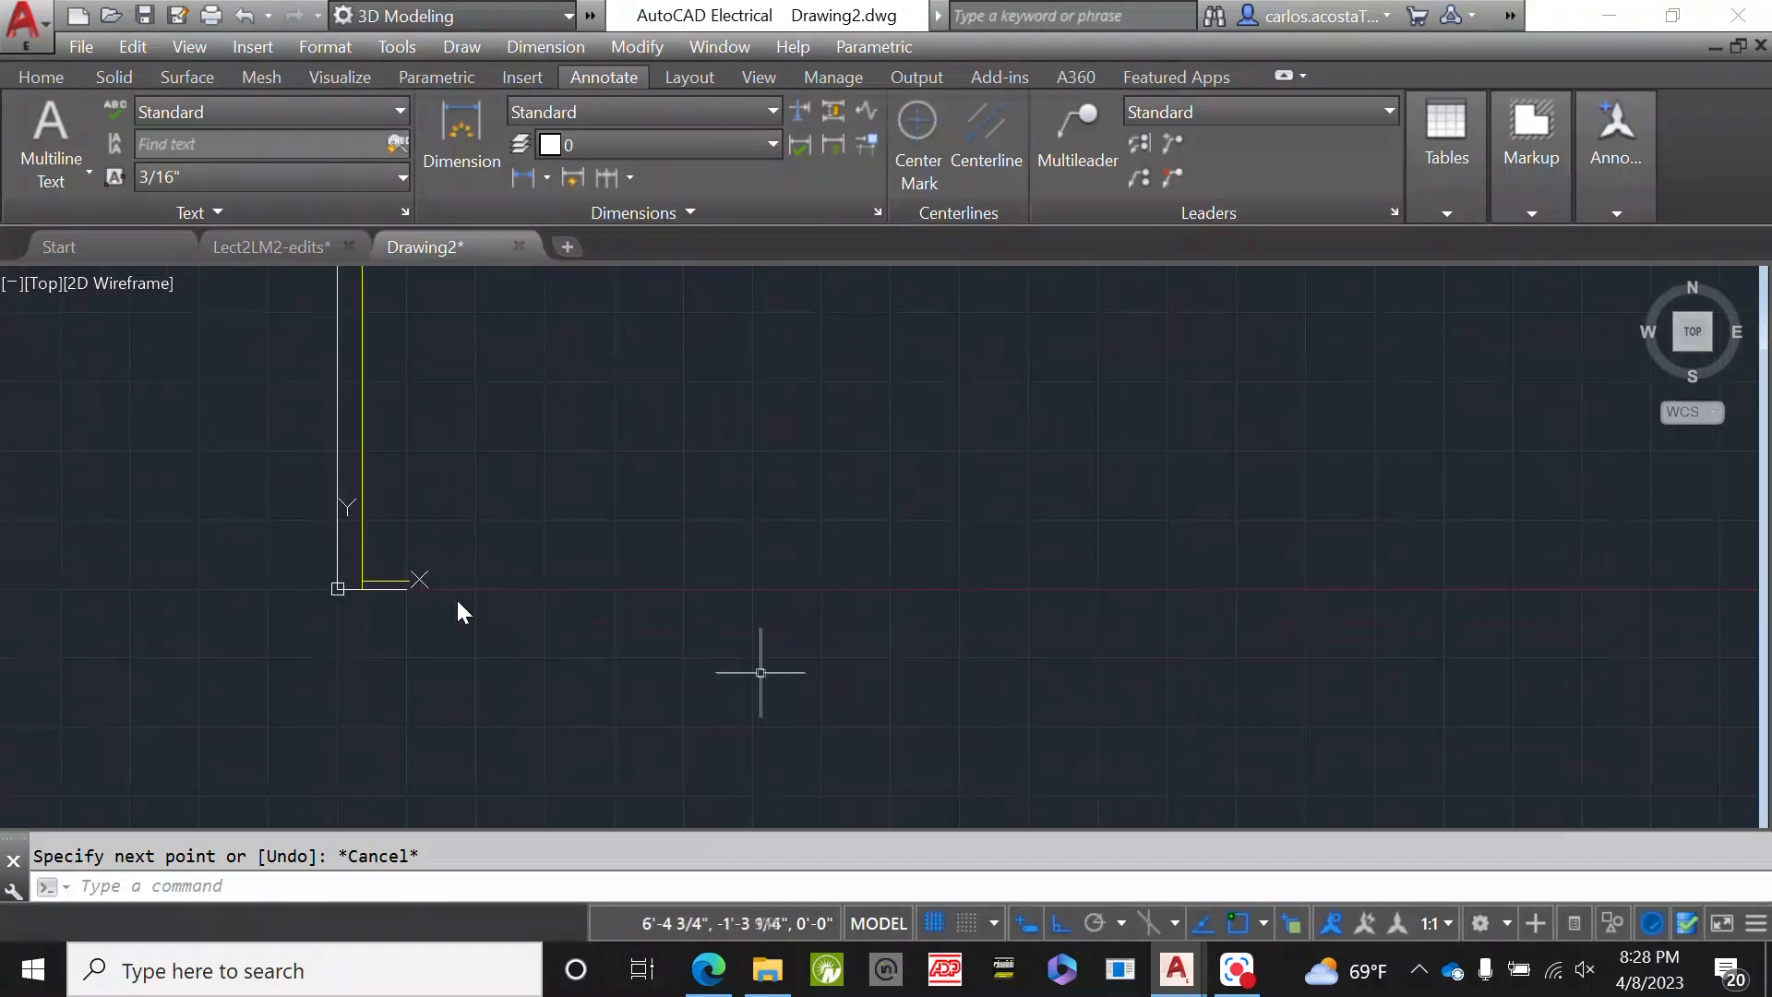
{"action": "scroll", "coordinate": [337, 577], "scroll_direction": "up", "scroll_amount": 6}
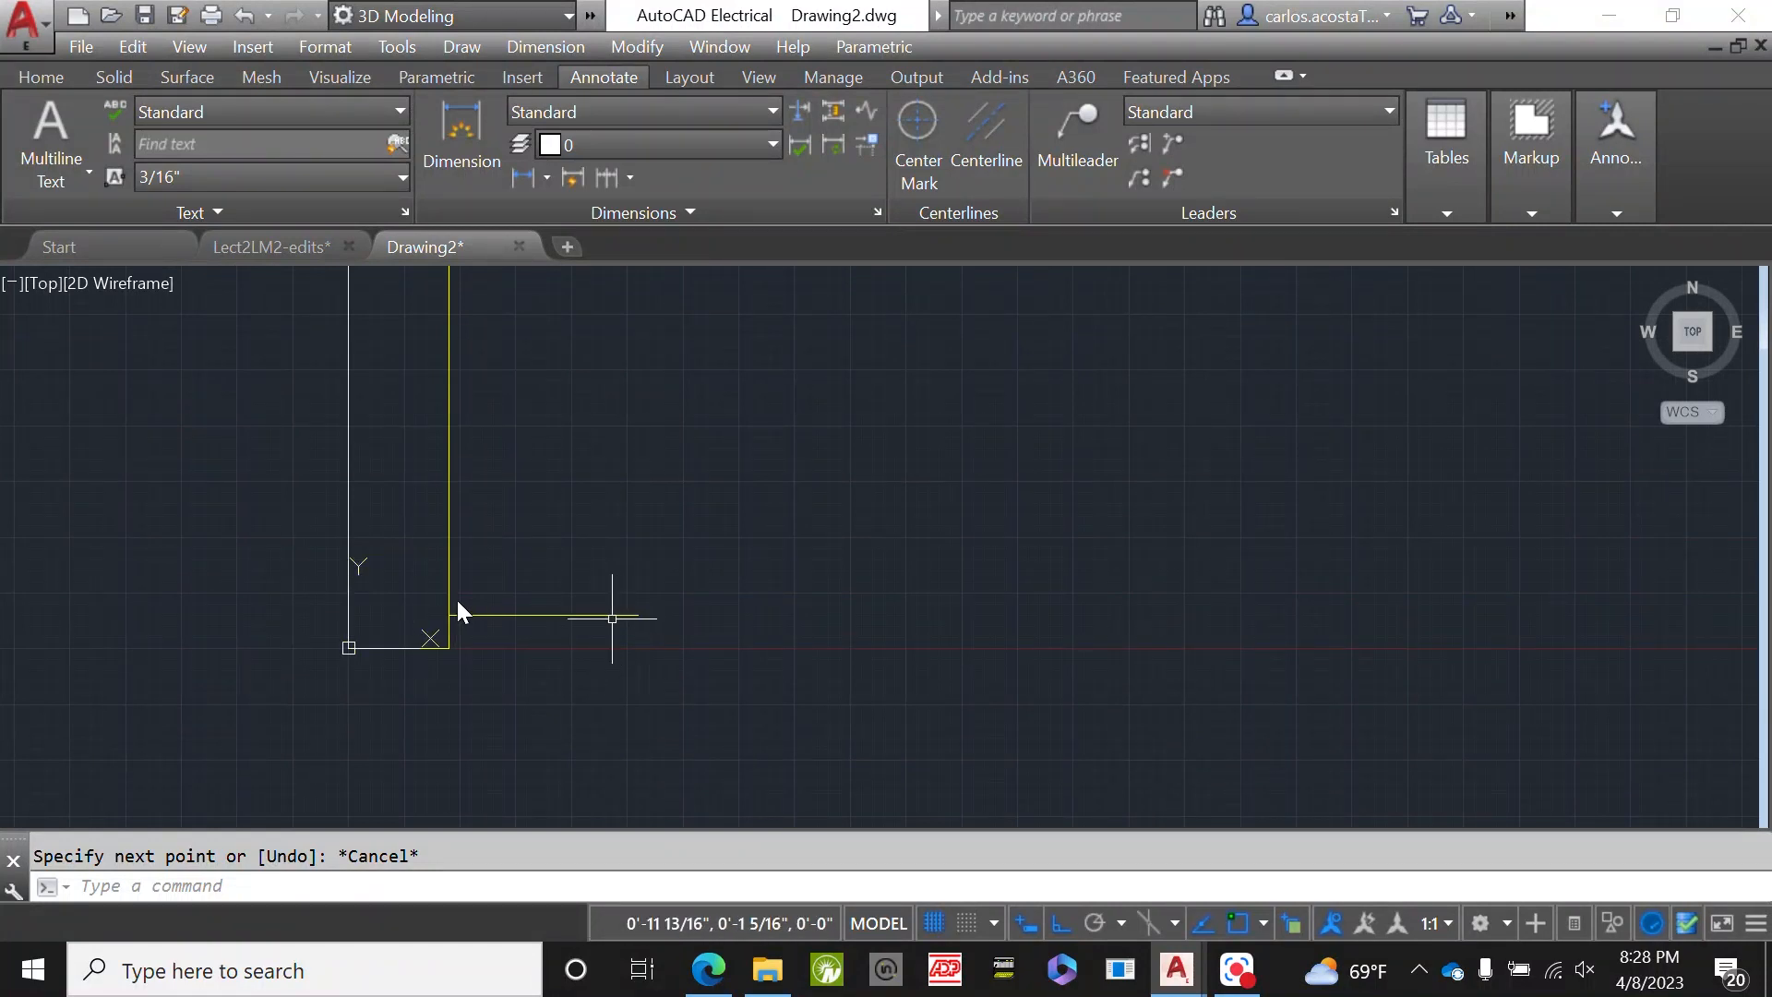
{"action": "left_click", "coordinate": [612, 619]}
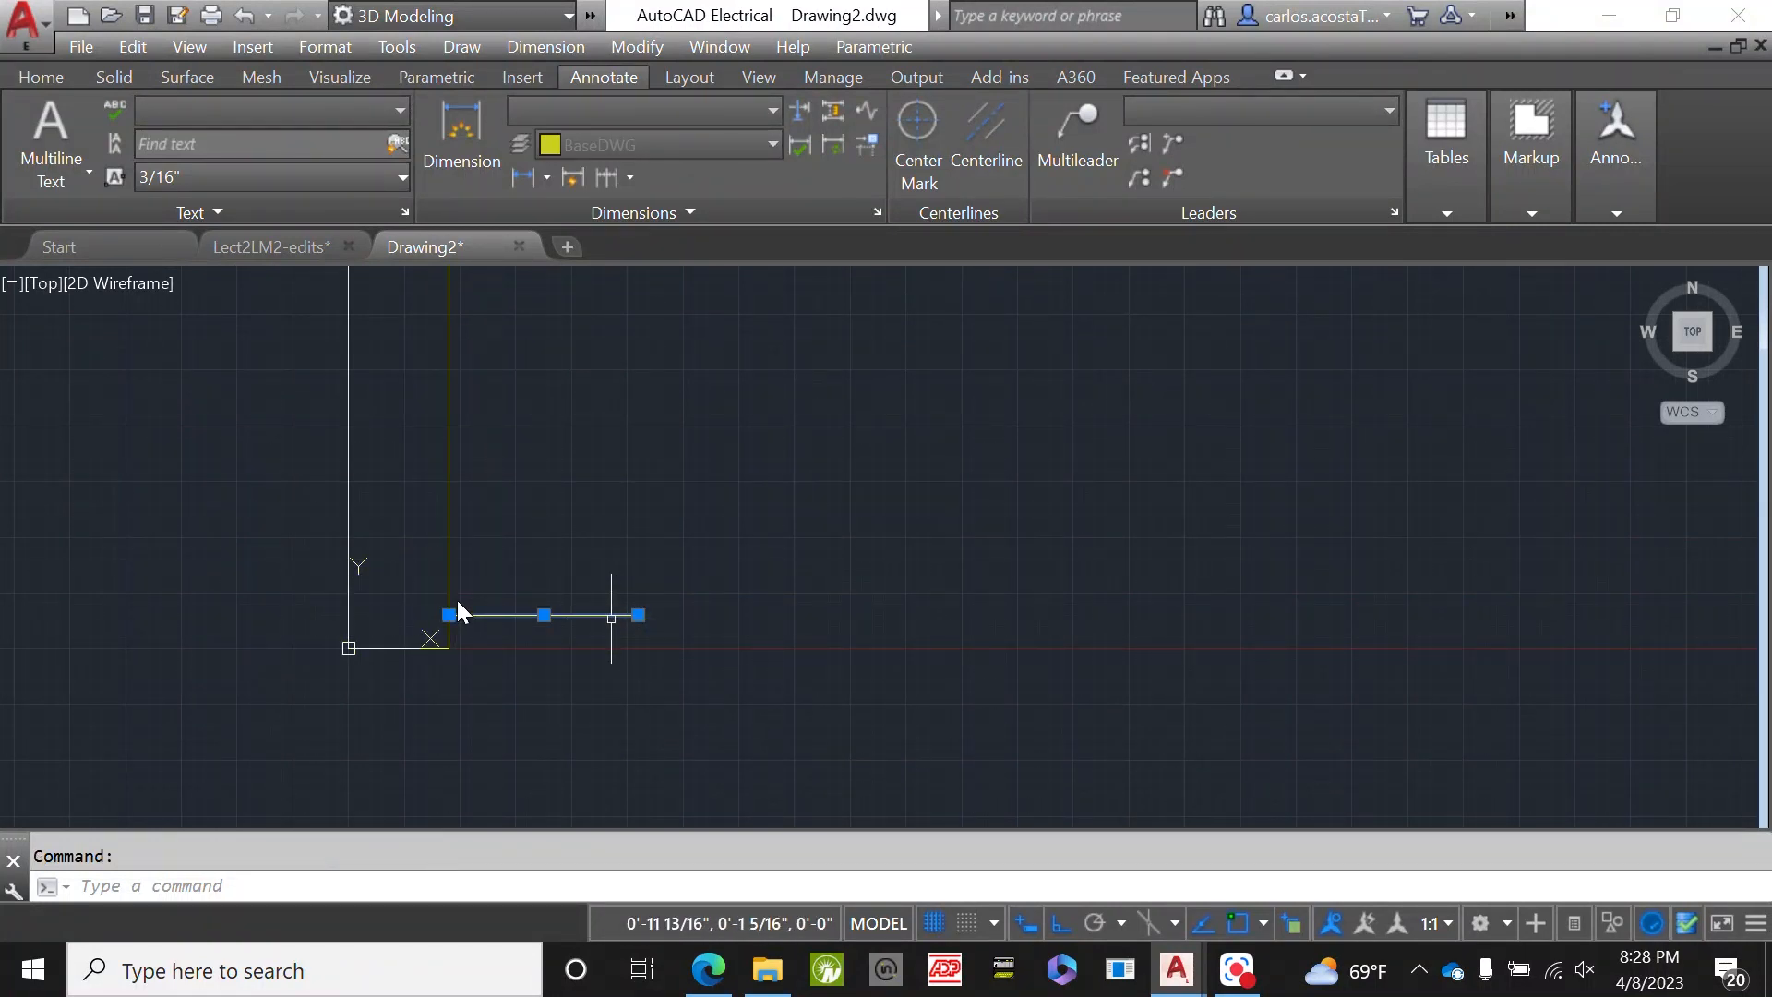
{"action": "type", "text": "cop"}
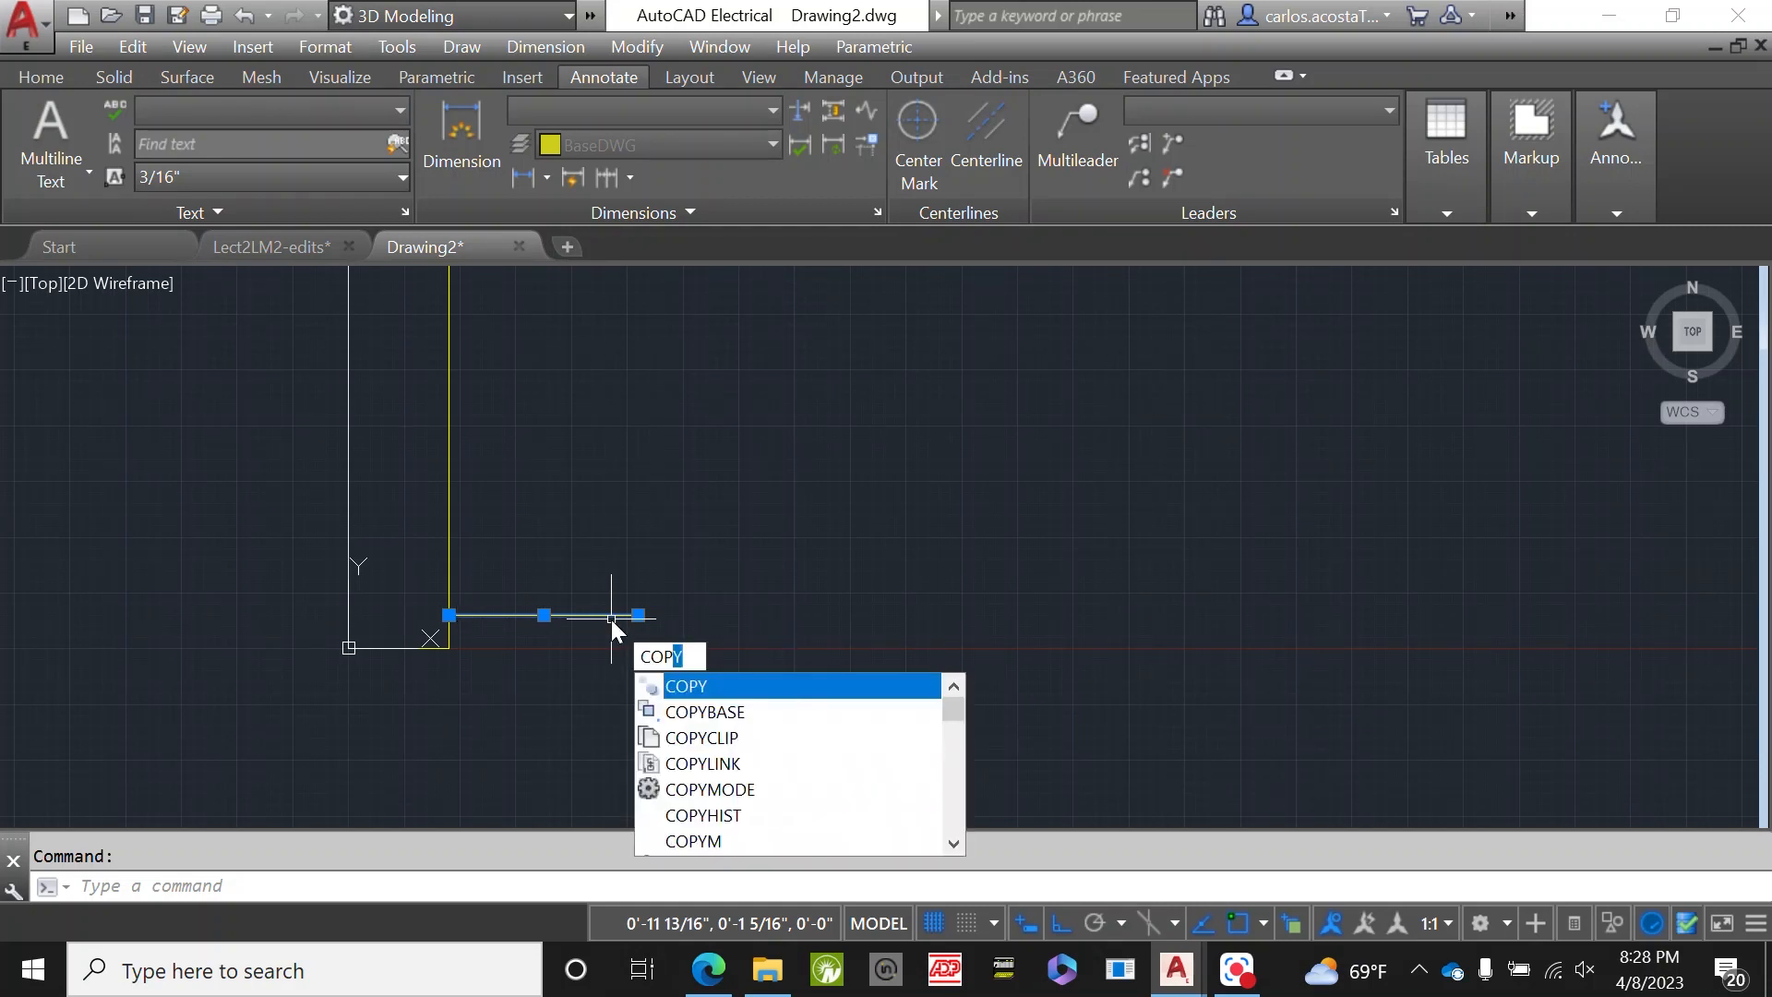
{"action": "key", "text": "Return"}
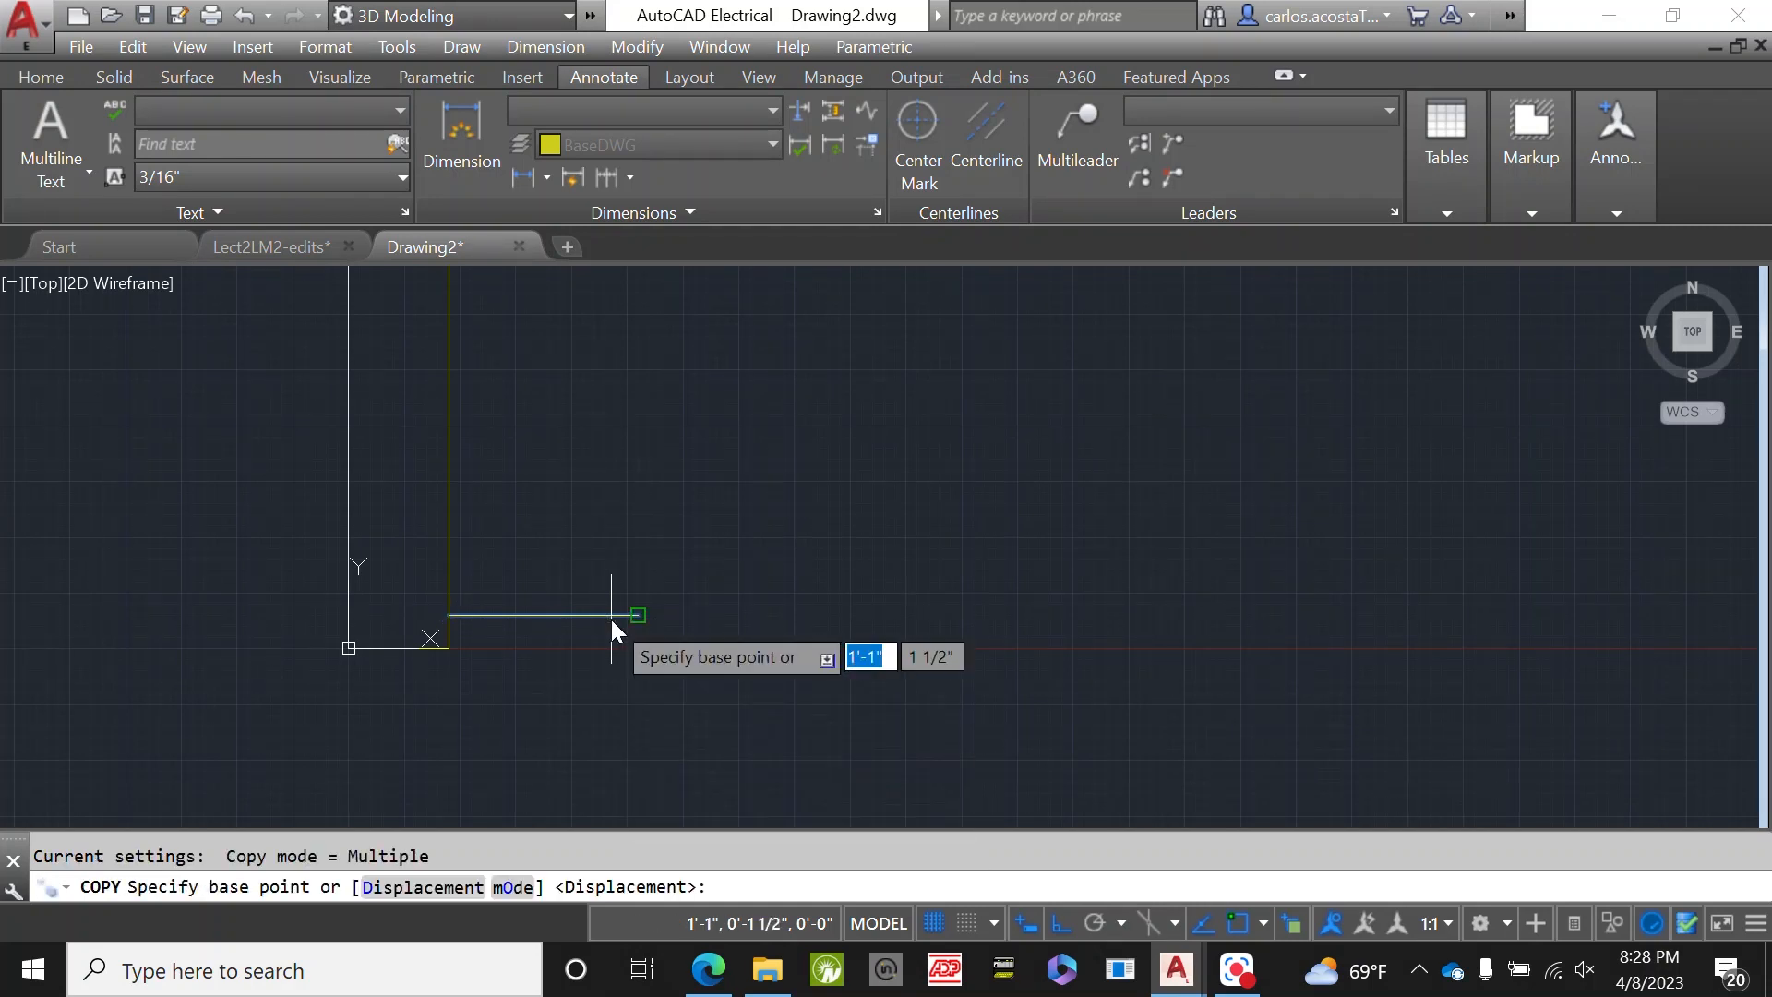
{"action": "left_click", "coordinate": [449, 615]}
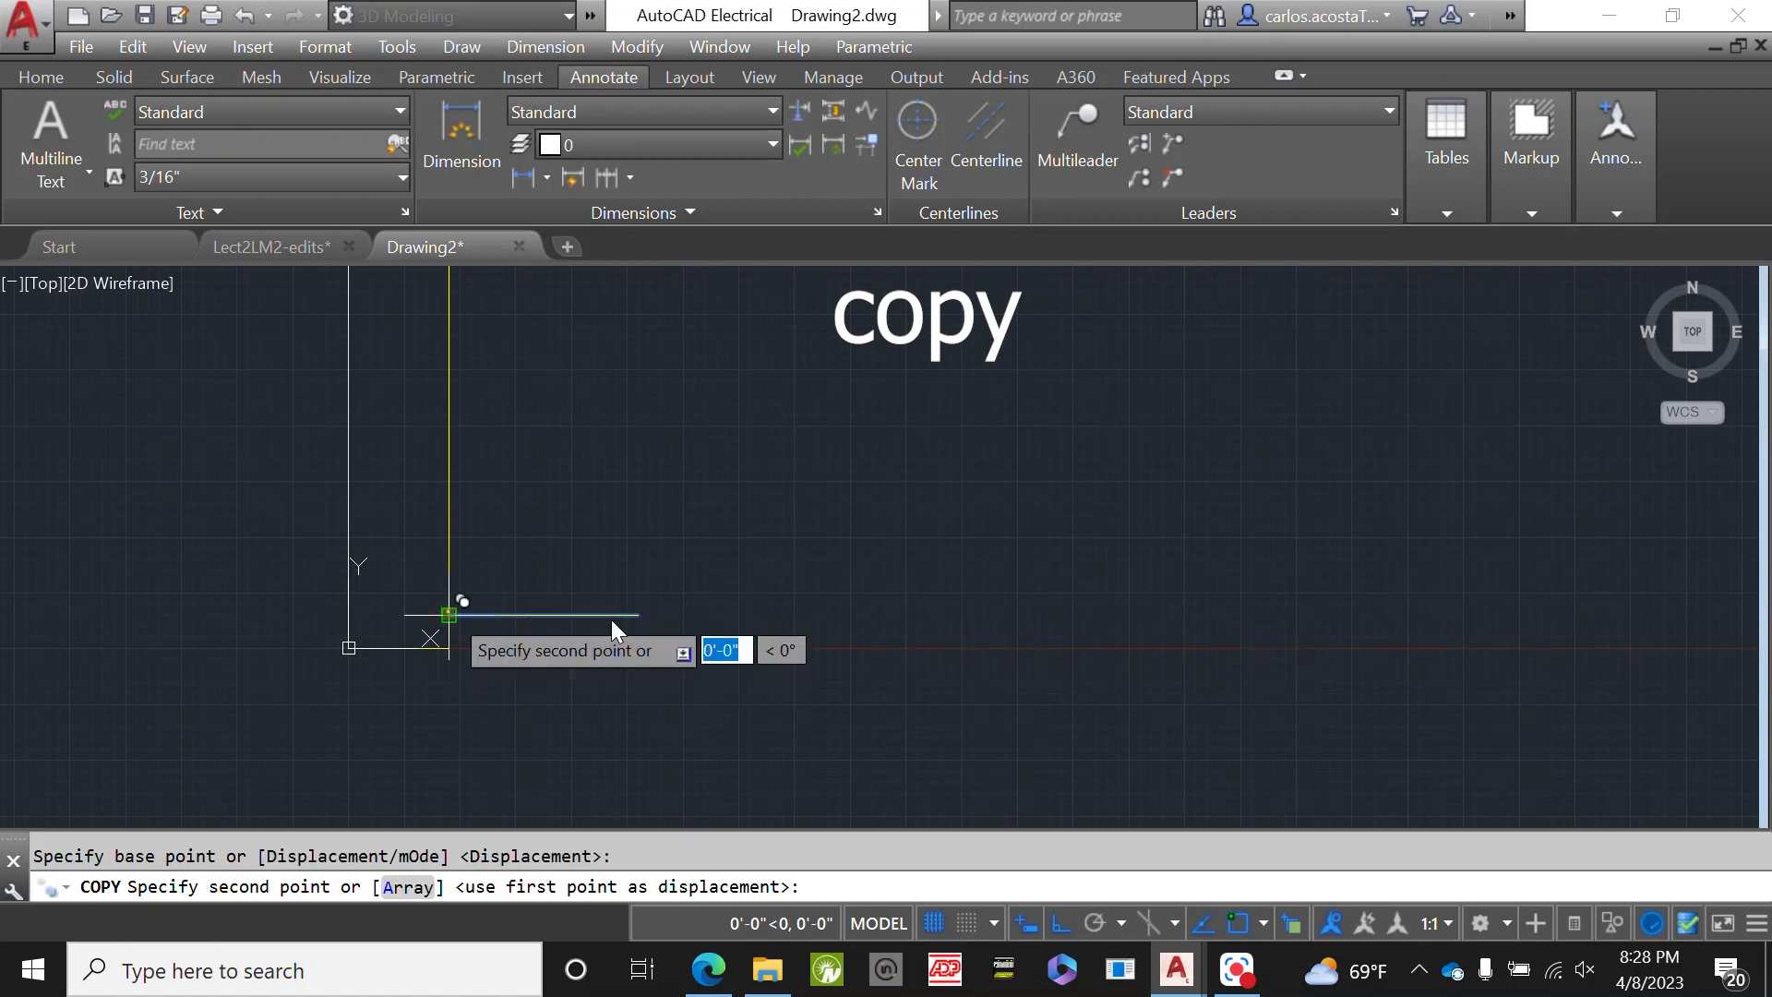
{"action": "scroll", "coordinate": [461, 498], "scroll_direction": "up", "scroll_amount": 4}
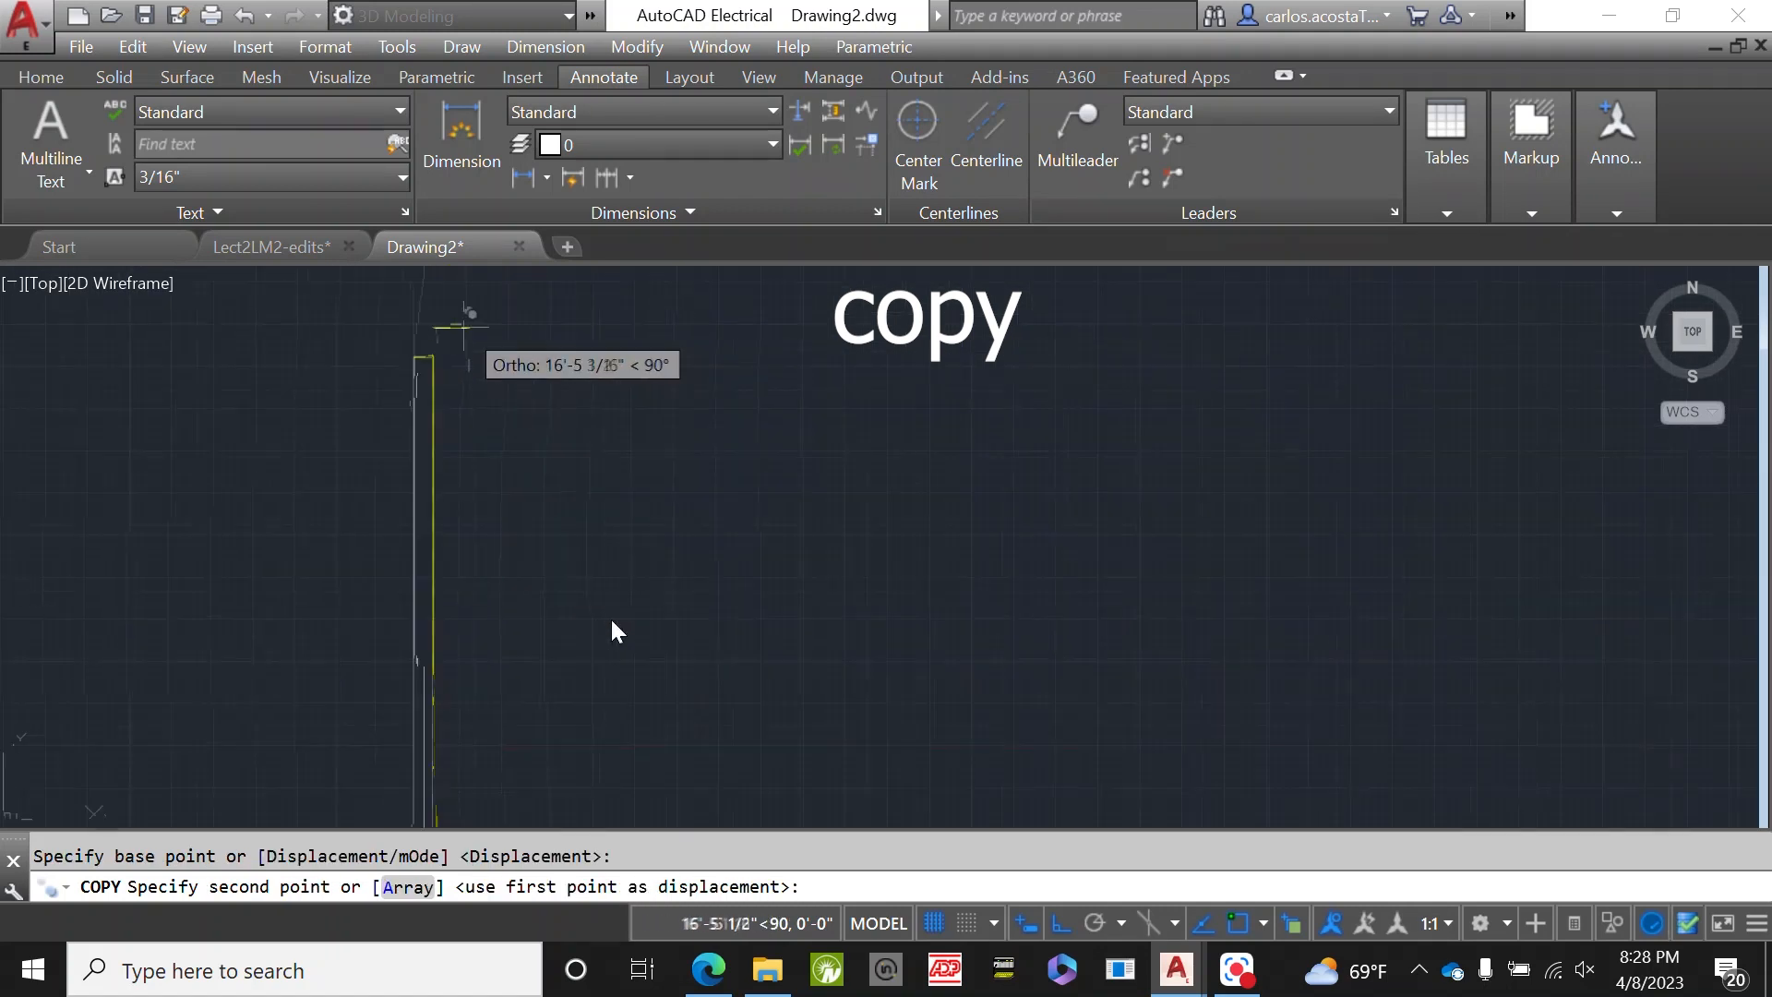
{"action": "scroll", "coordinate": [431, 470], "scroll_direction": "down", "scroll_amount": 5}
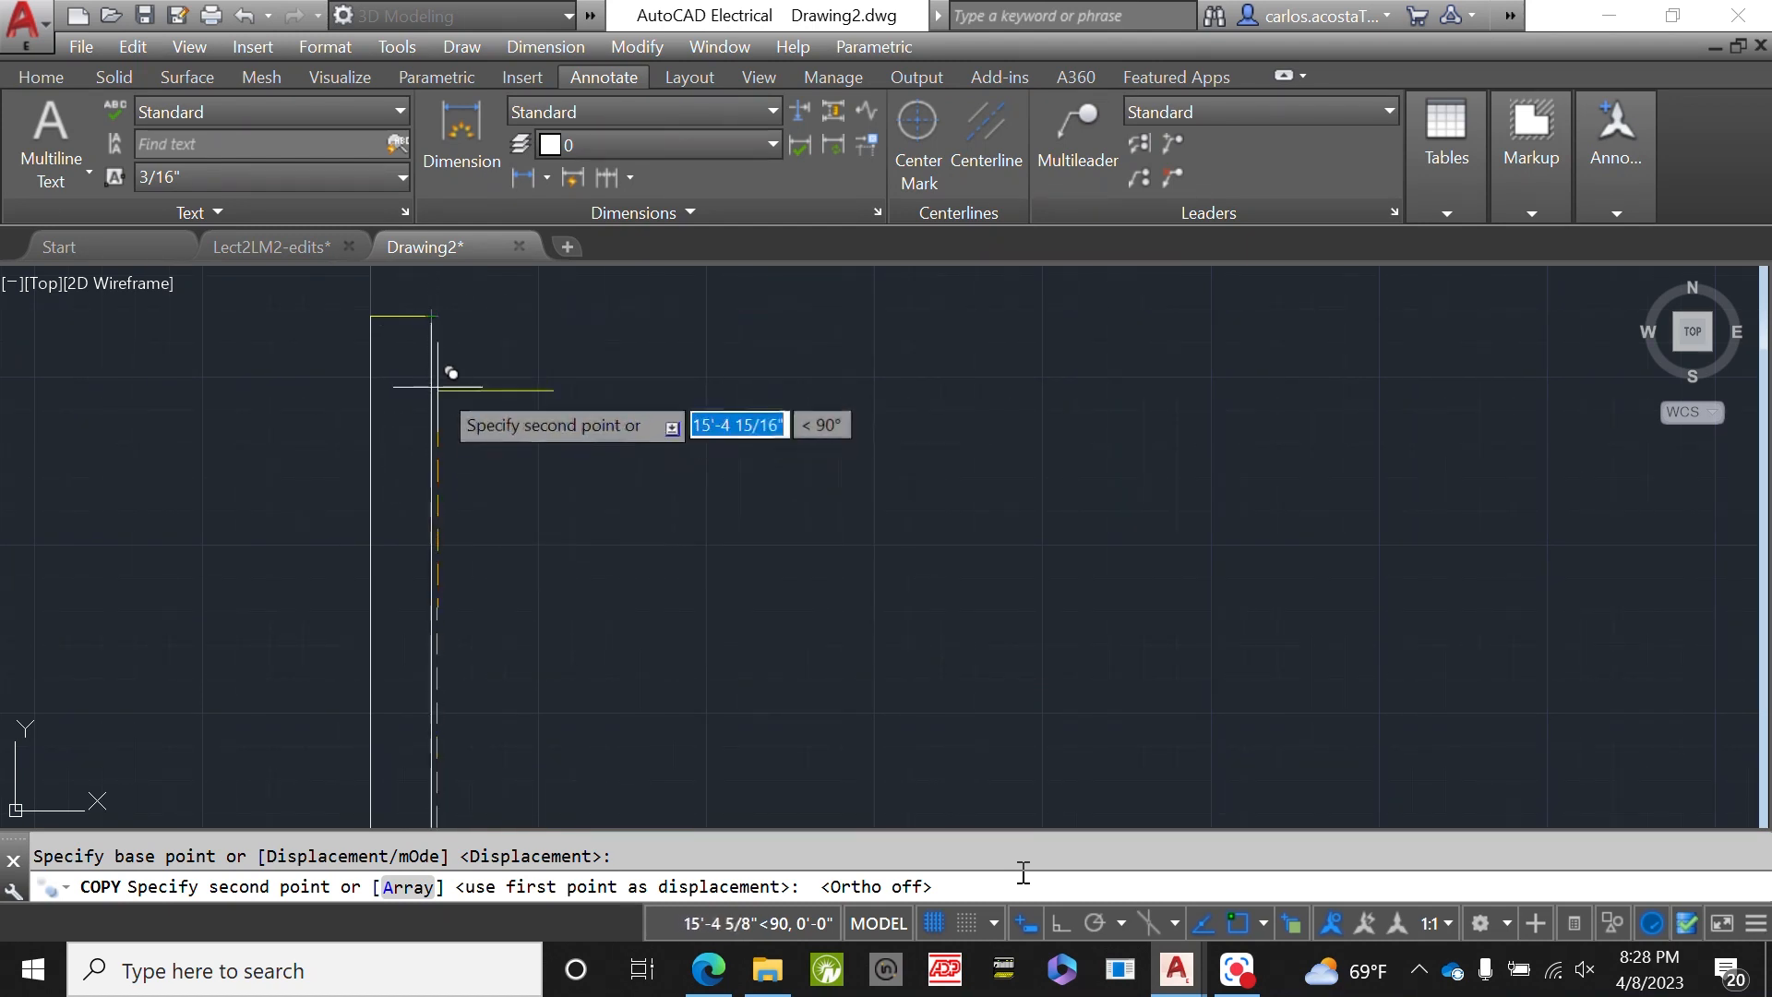
- Turn on the Quadrant and Nearest object snaps while the copy of the 8.5" line awaits placement
{"action": "left_click", "coordinate": [1262, 924]}
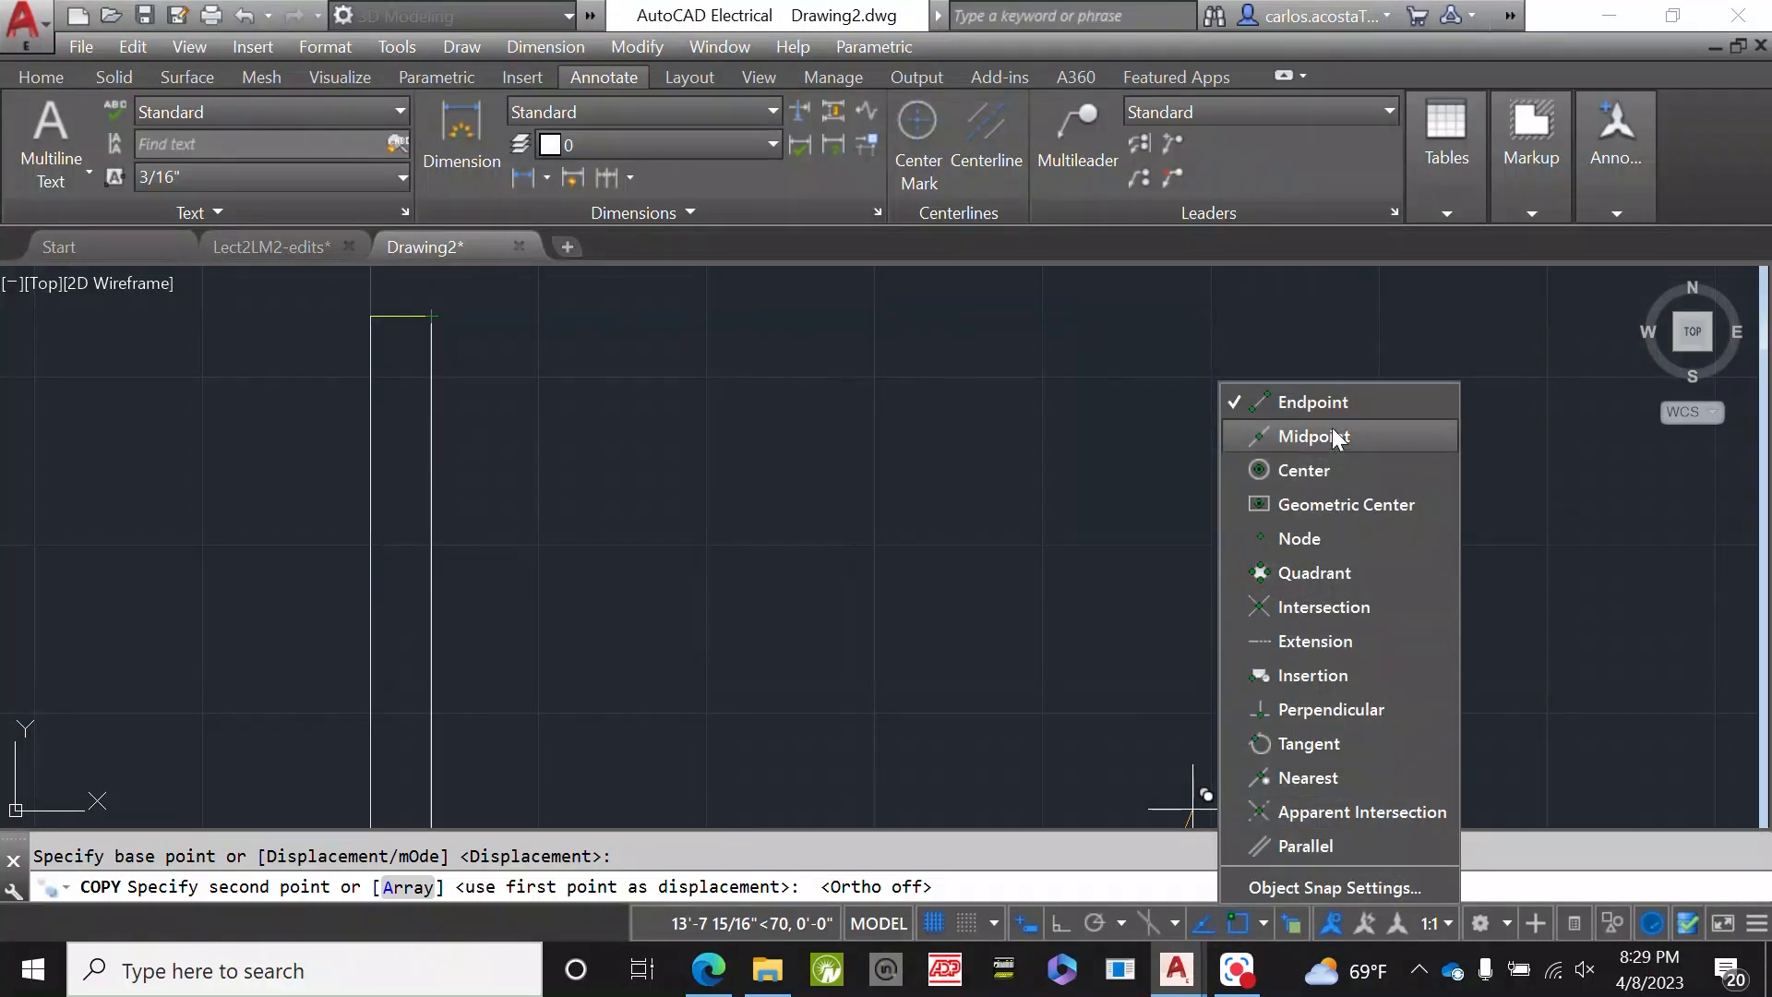
{"action": "left_click", "coordinate": [1349, 571]}
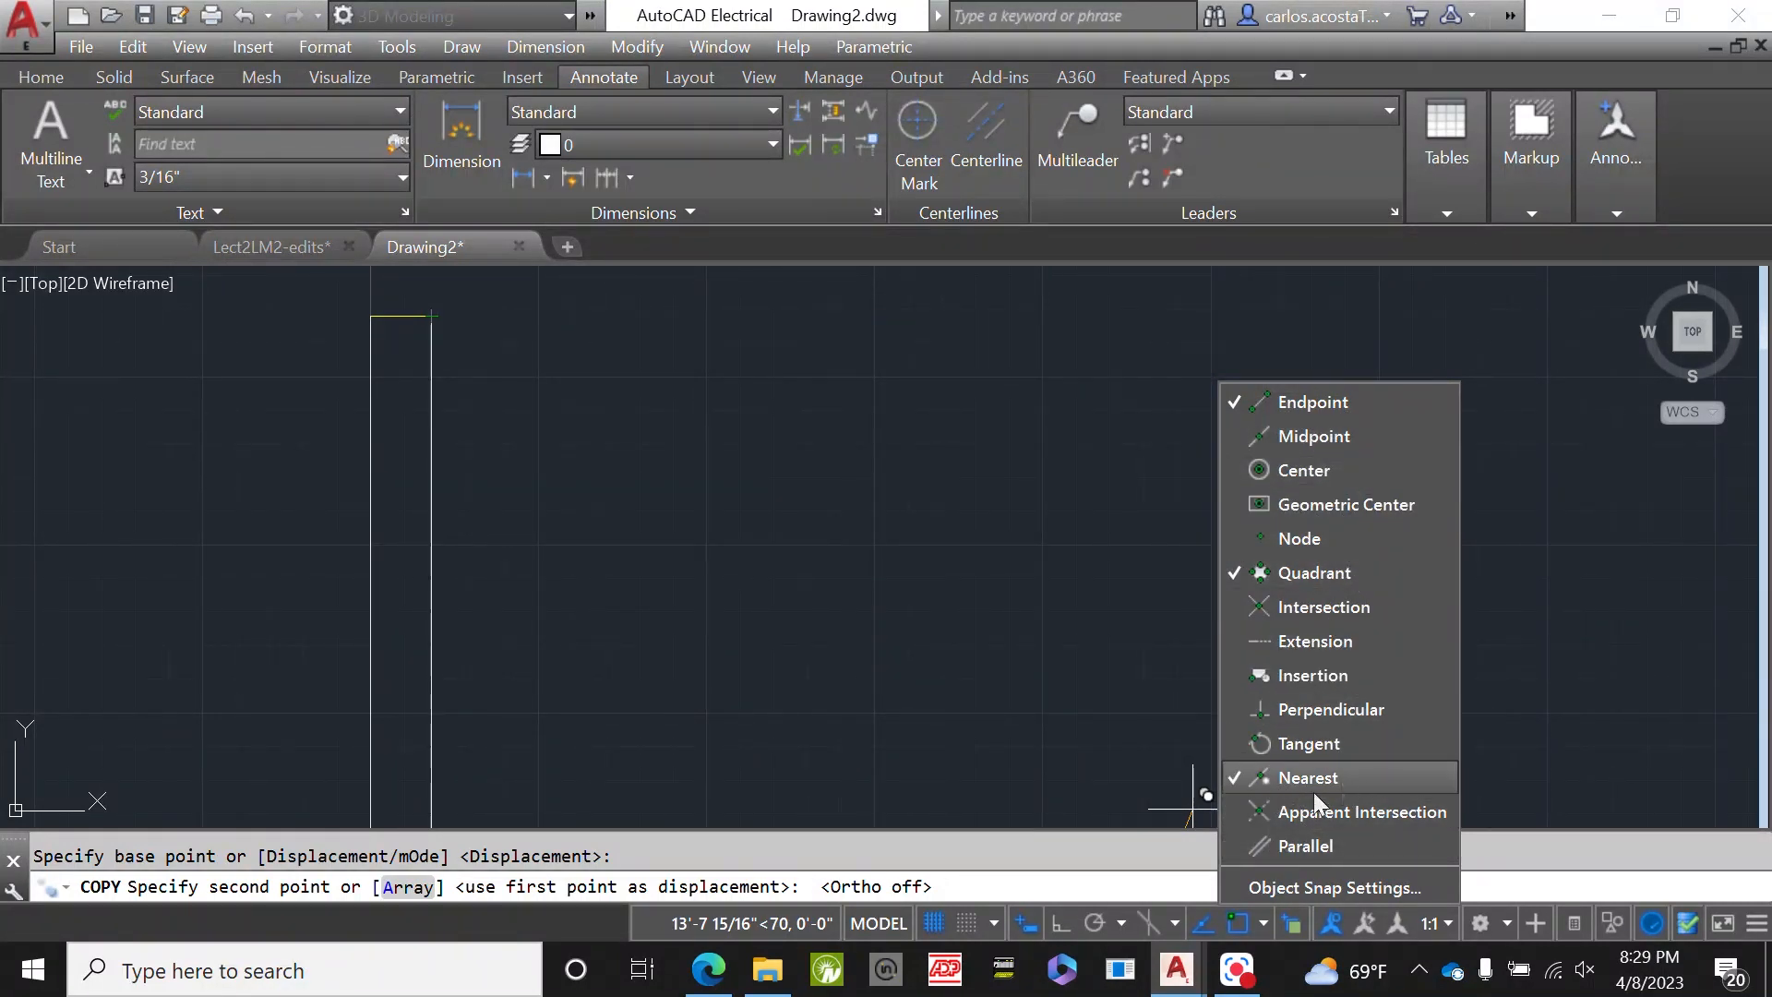
{"action": "left_click", "coordinate": [1264, 924]}
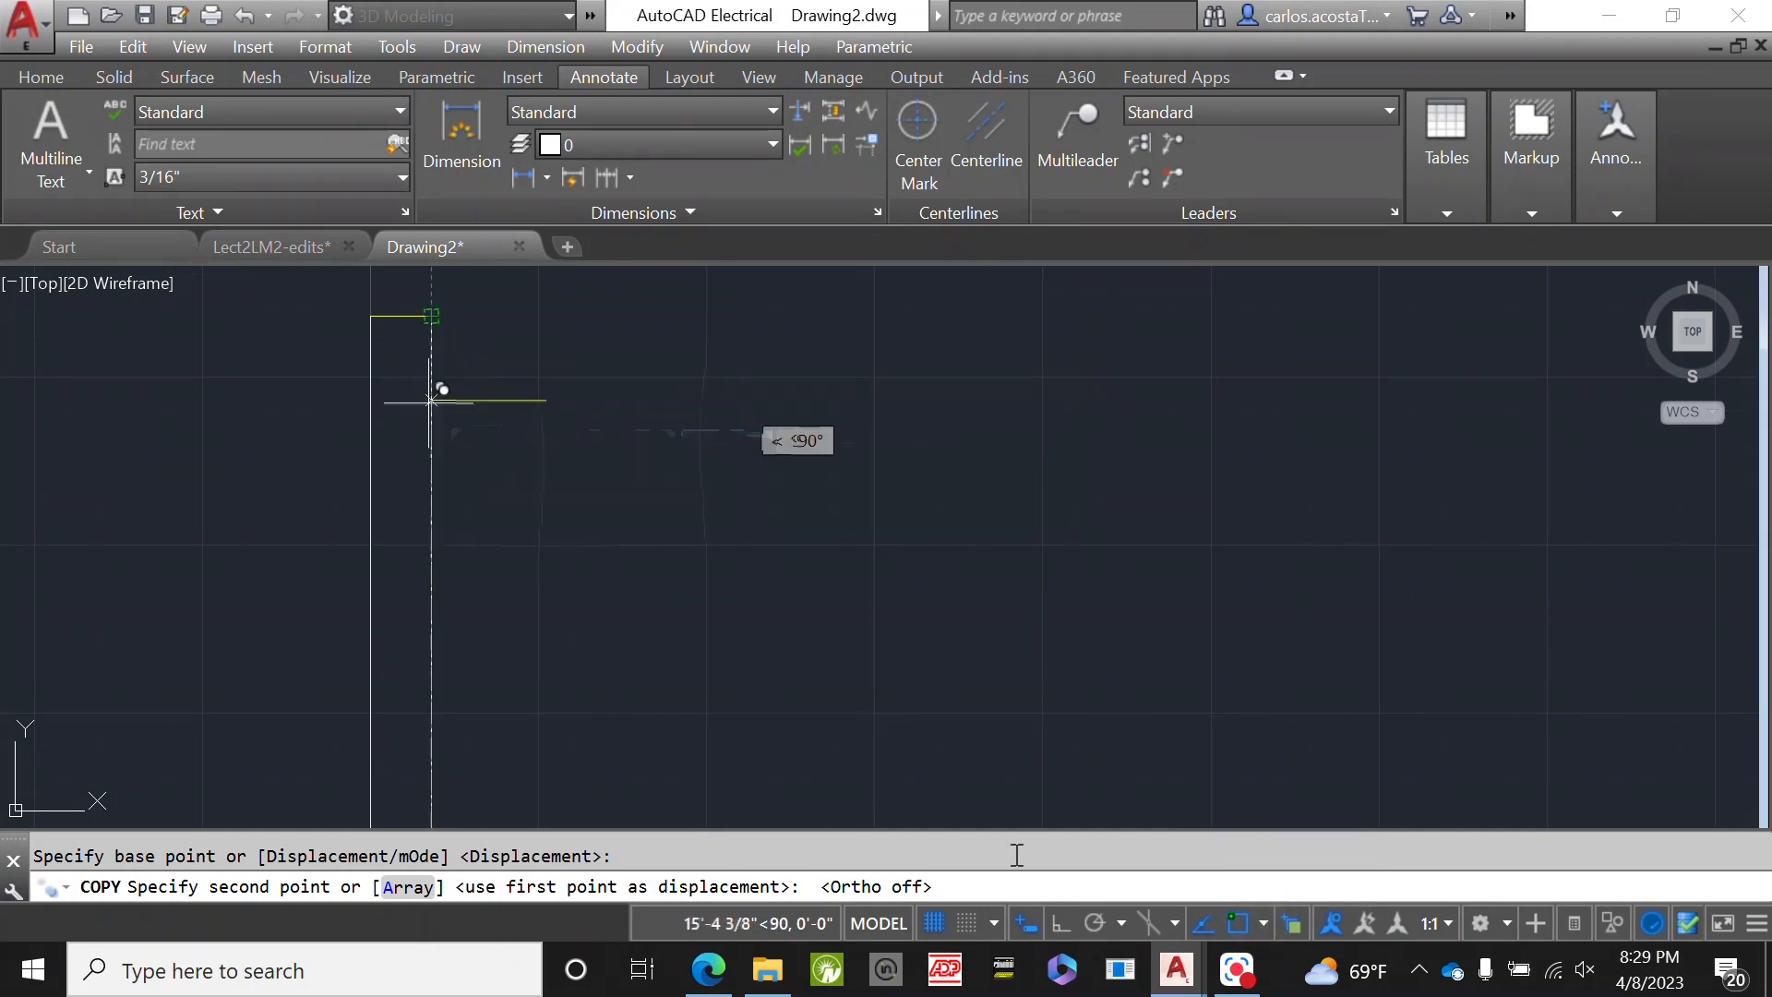
- Place the 8.5" line's copy at the lower end of the 1.5" line near the wall's upper-right corner, and end Copy
{"action": "scroll", "coordinate": [427, 318], "scroll_direction": "up", "scroll_amount": 5}
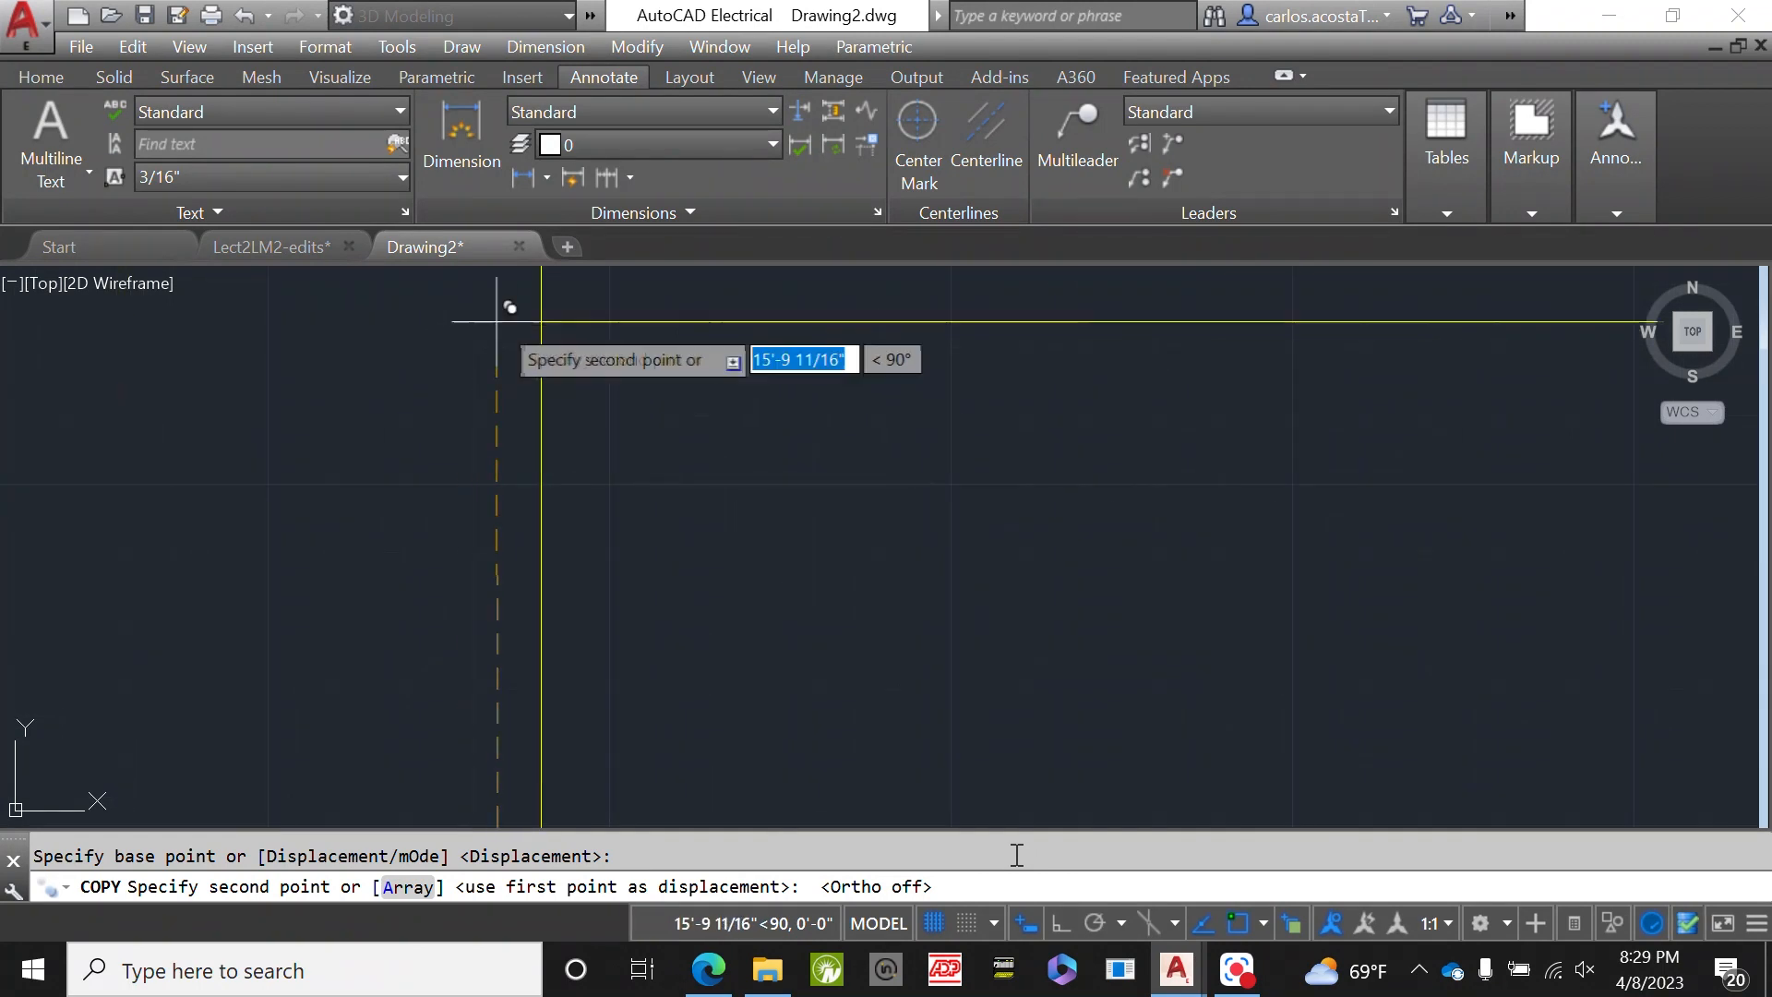
{"action": "scroll", "coordinate": [552, 340], "scroll_direction": "down", "scroll_amount": 2}
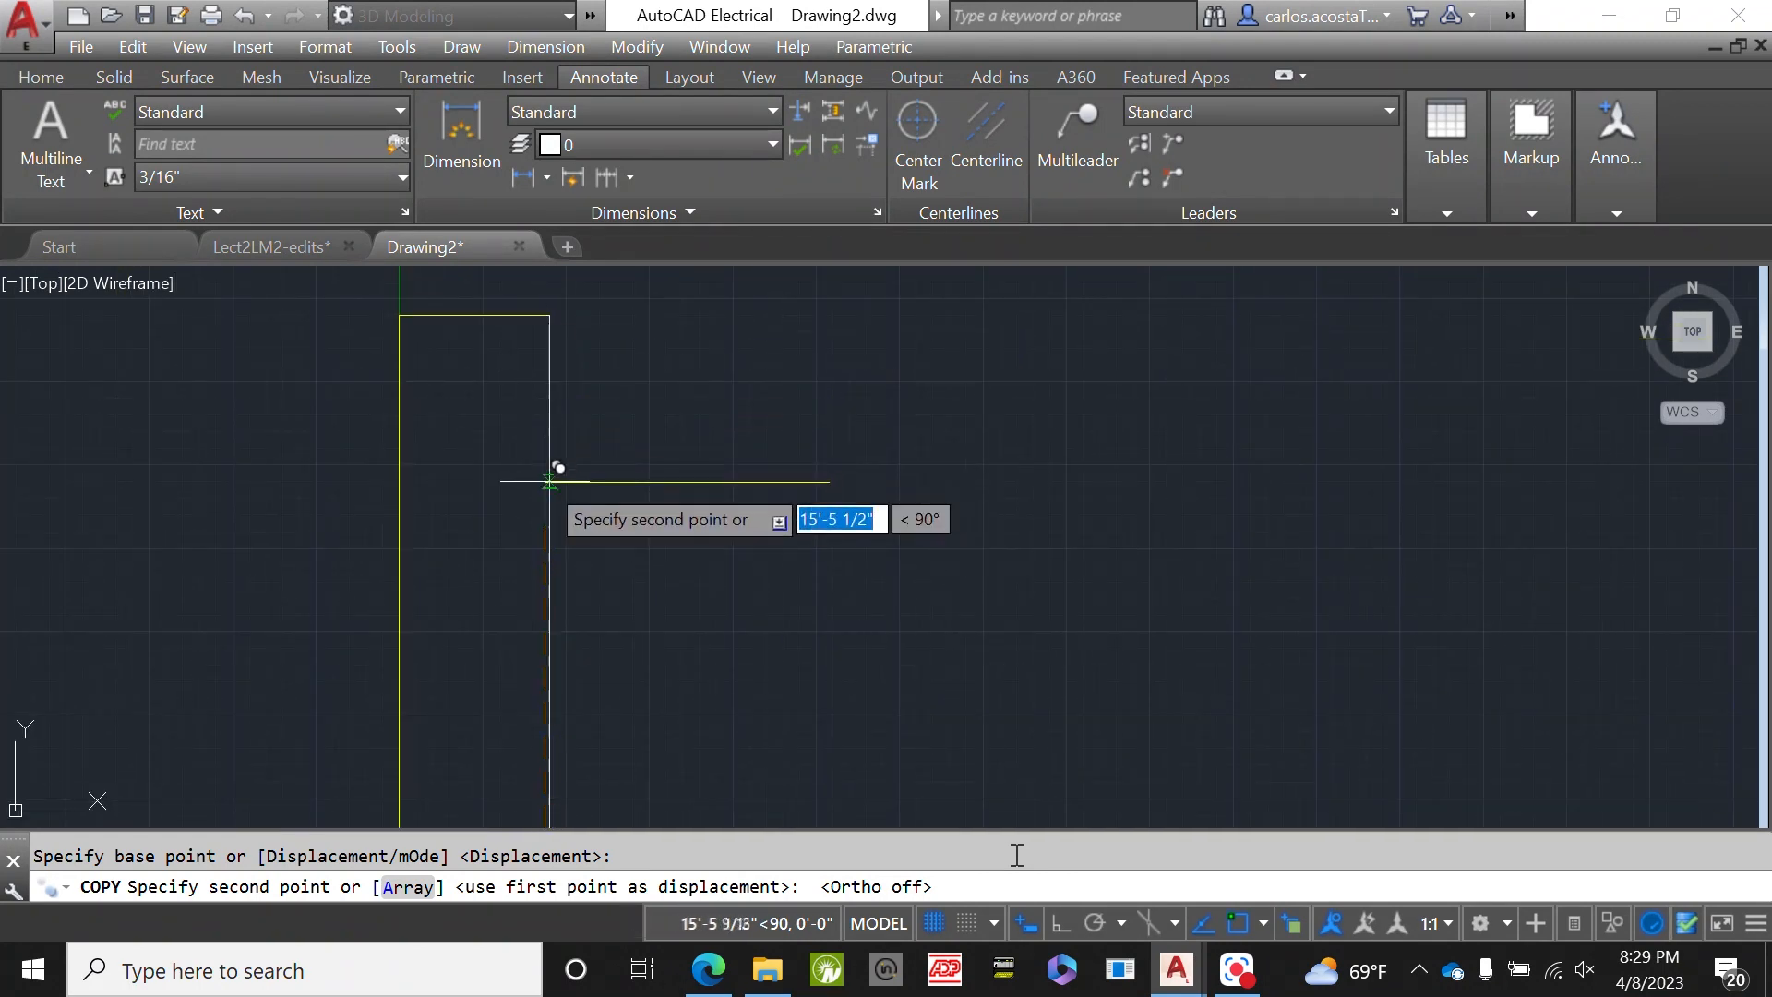
{"action": "scroll", "coordinate": [543, 513], "scroll_direction": "down", "scroll_amount": 7}
{"action": "scroll", "coordinate": [546, 612], "scroll_direction": "up", "scroll_amount": 5}
{"action": "scroll", "coordinate": [516, 627], "scroll_direction": "down", "scroll_amount": 2}
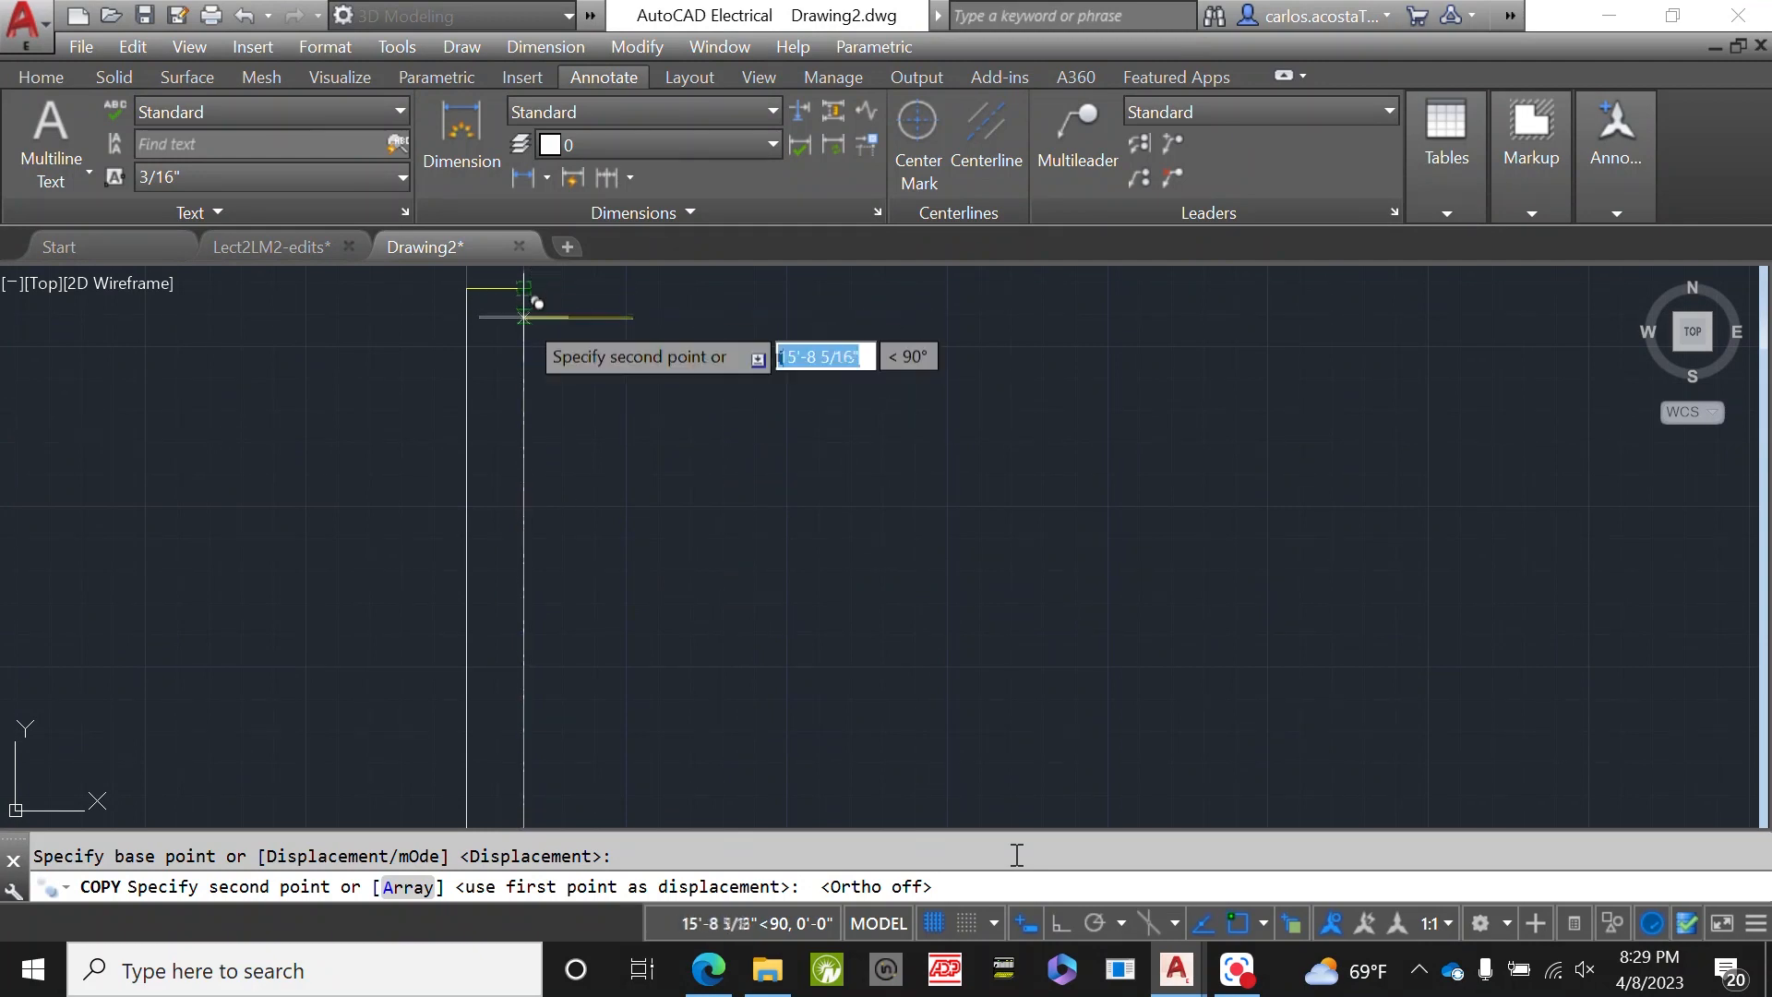
{"action": "scroll", "coordinate": [522, 334], "scroll_direction": "down", "scroll_amount": 3}
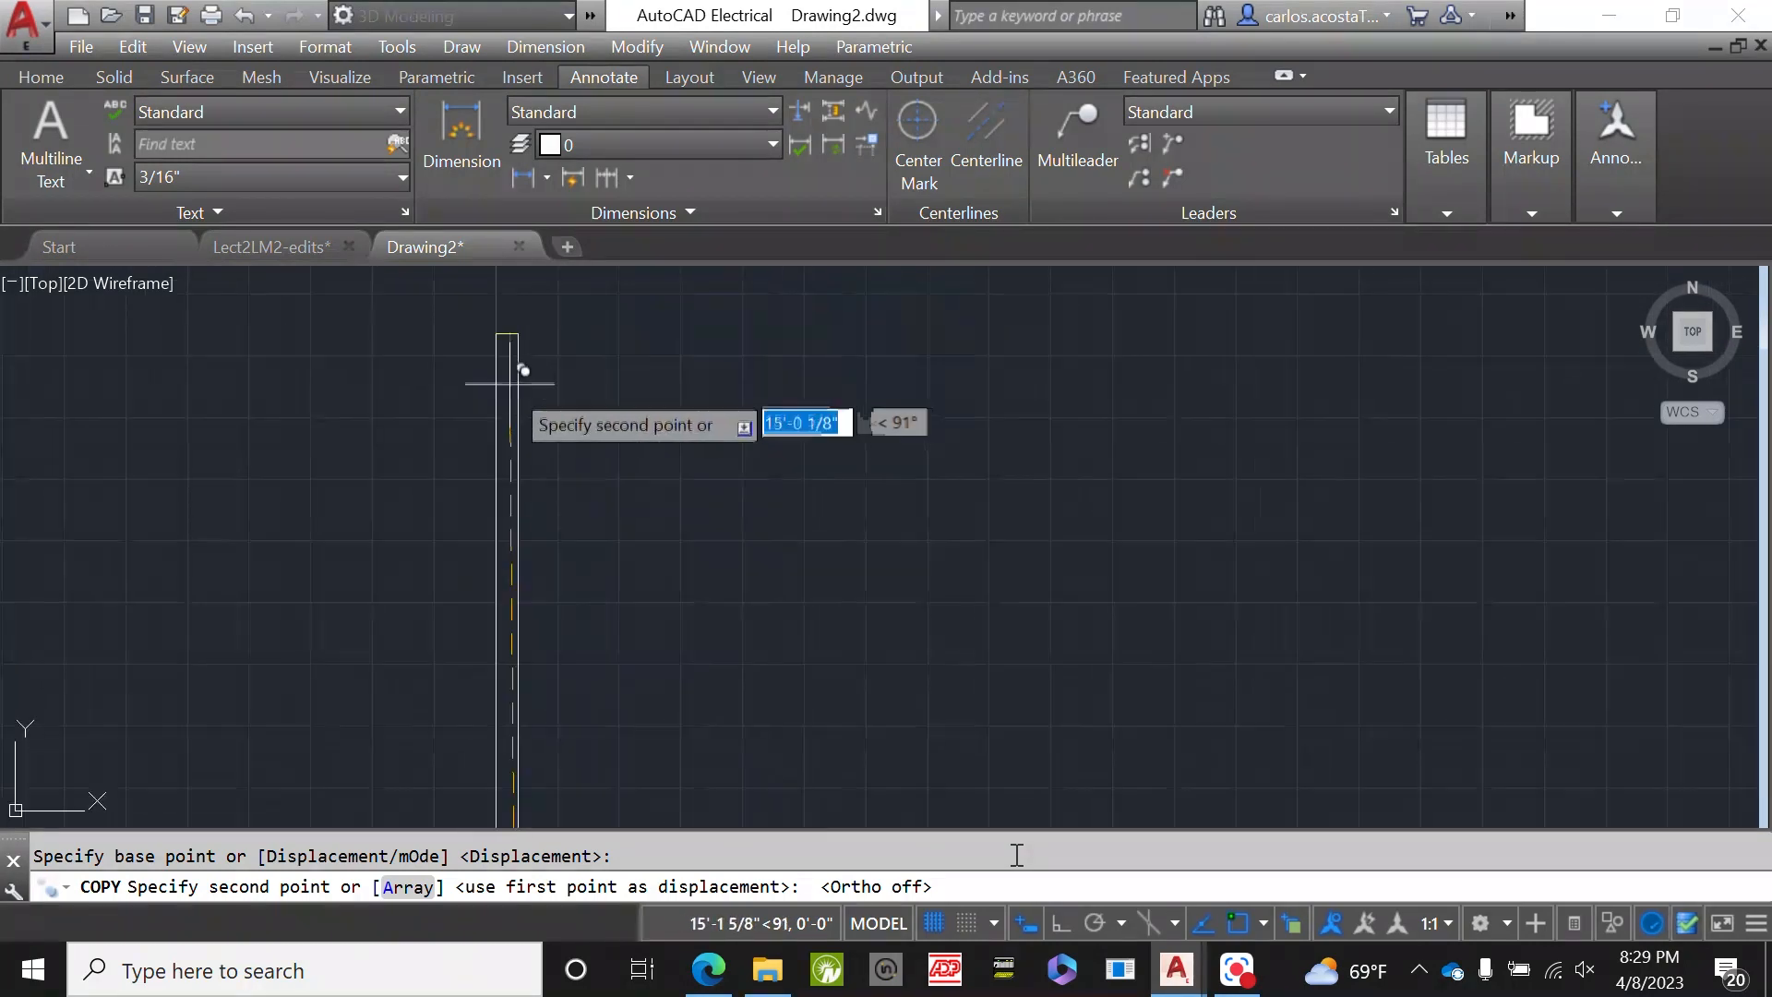
{"action": "scroll", "coordinate": [499, 388], "scroll_direction": "up", "scroll_amount": 5}
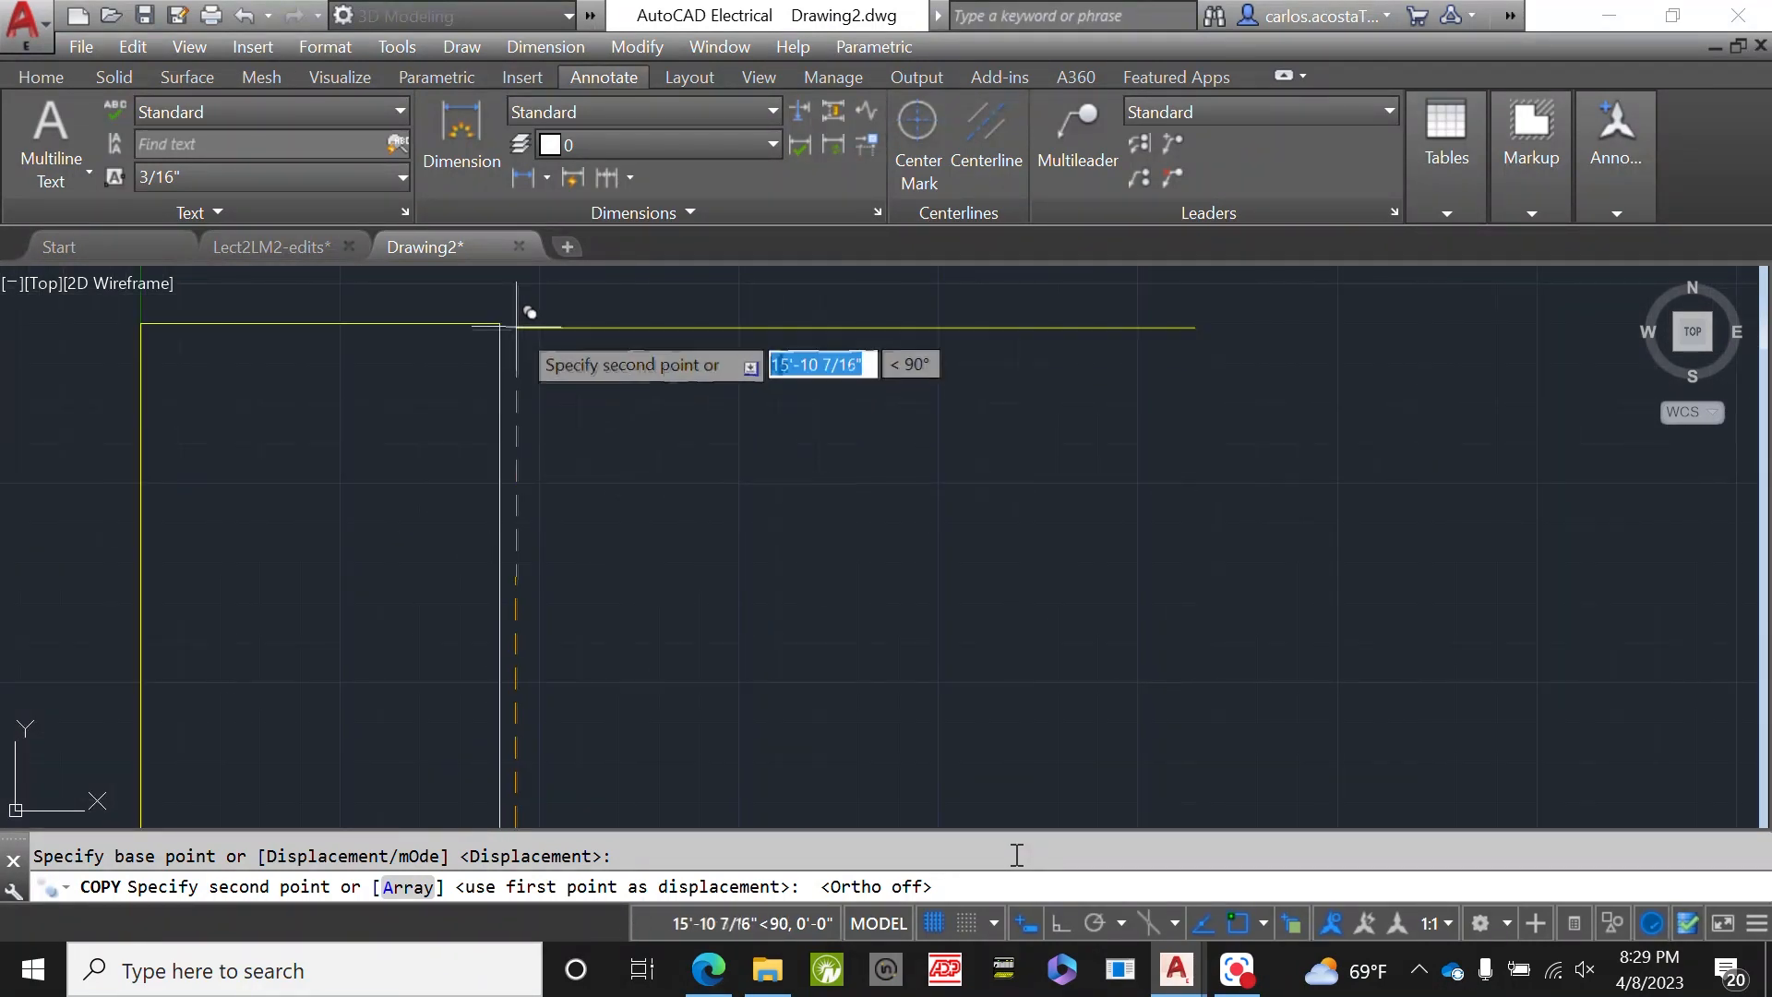
{"action": "left_click", "coordinate": [499, 440]}
{"action": "scroll", "coordinate": [637, 475], "scroll_direction": "down", "scroll_amount": 2}
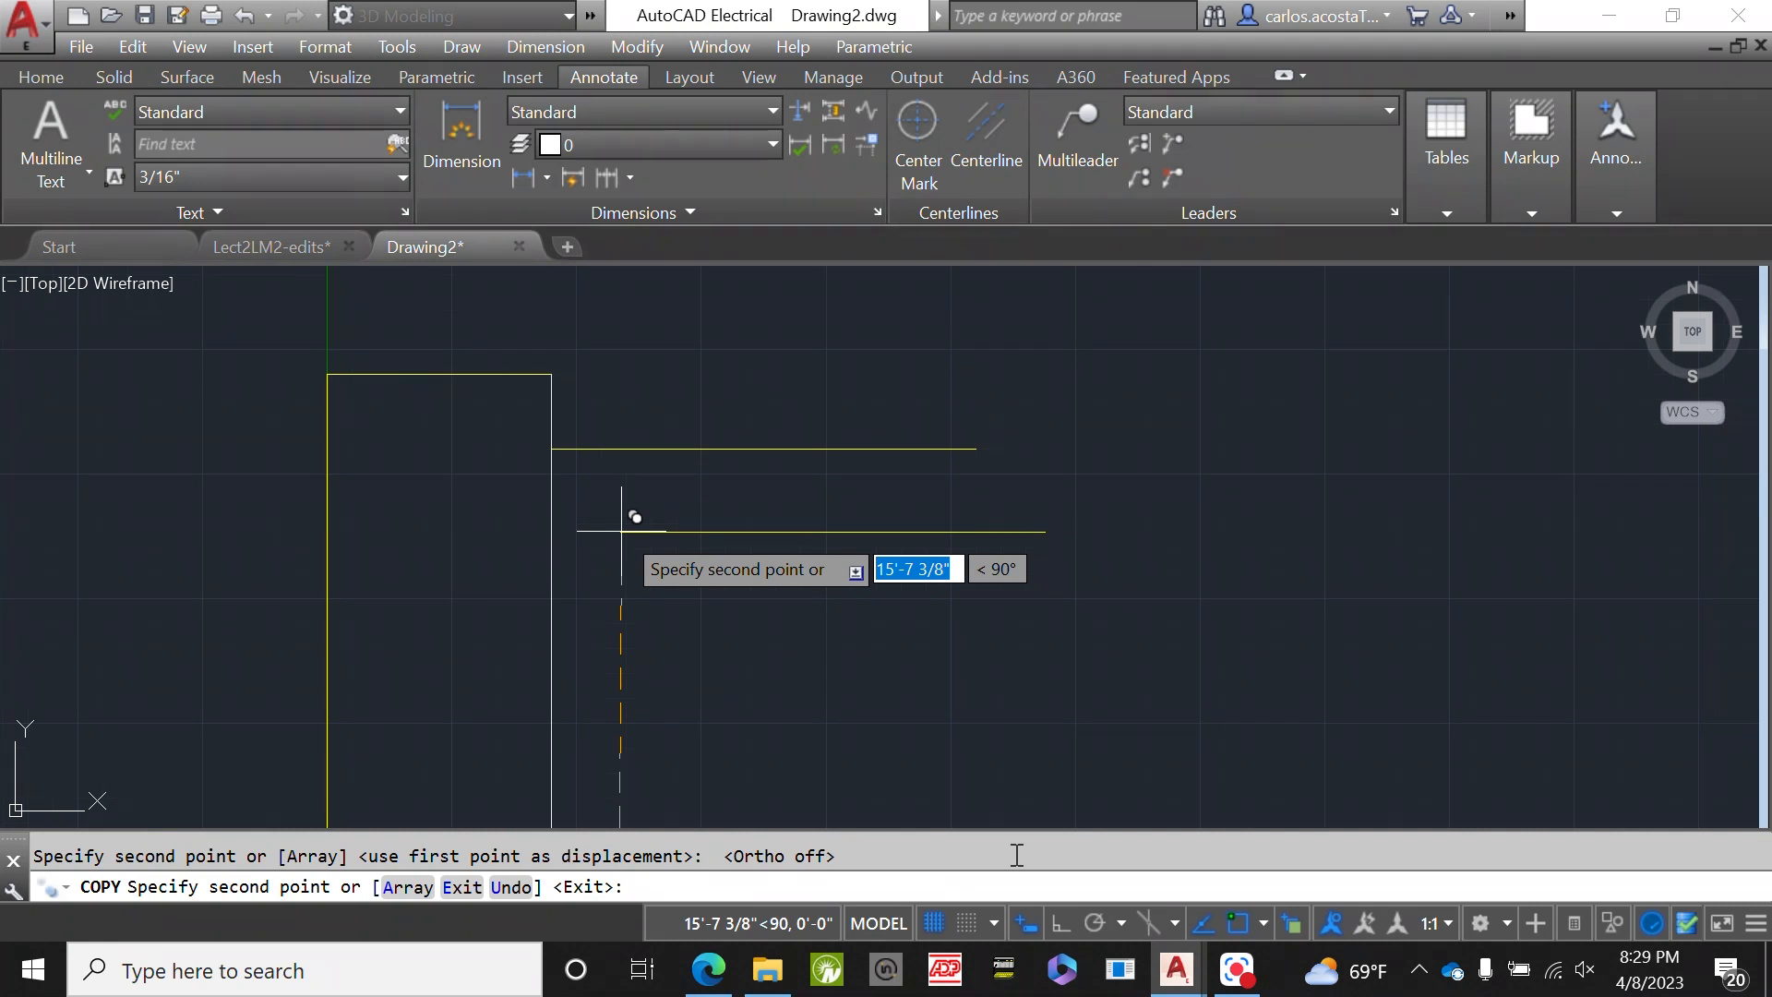
{"action": "key", "text": "Escape"}
{"action": "scroll", "coordinate": [567, 425], "scroll_direction": "down", "scroll_amount": 3}
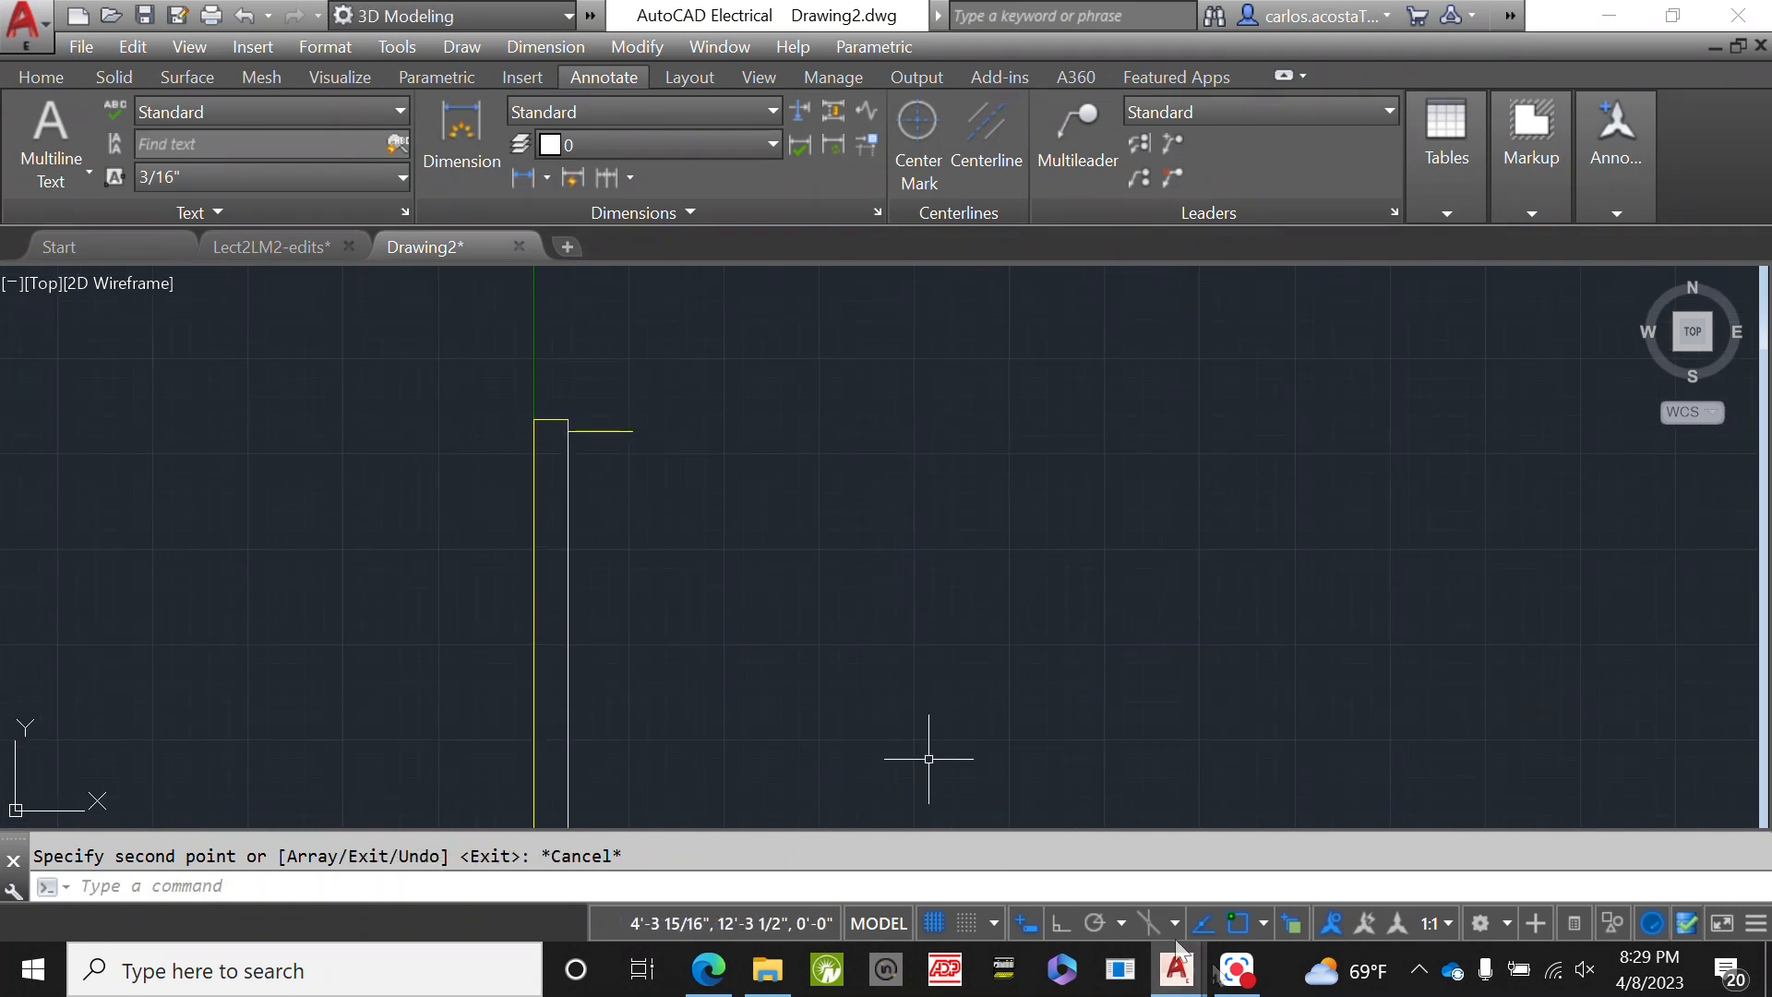
- Check the running object snaps, and erase the 1.5" vertical line at the upper-right corner of the wall
{"action": "left_click", "coordinate": [1263, 923]}
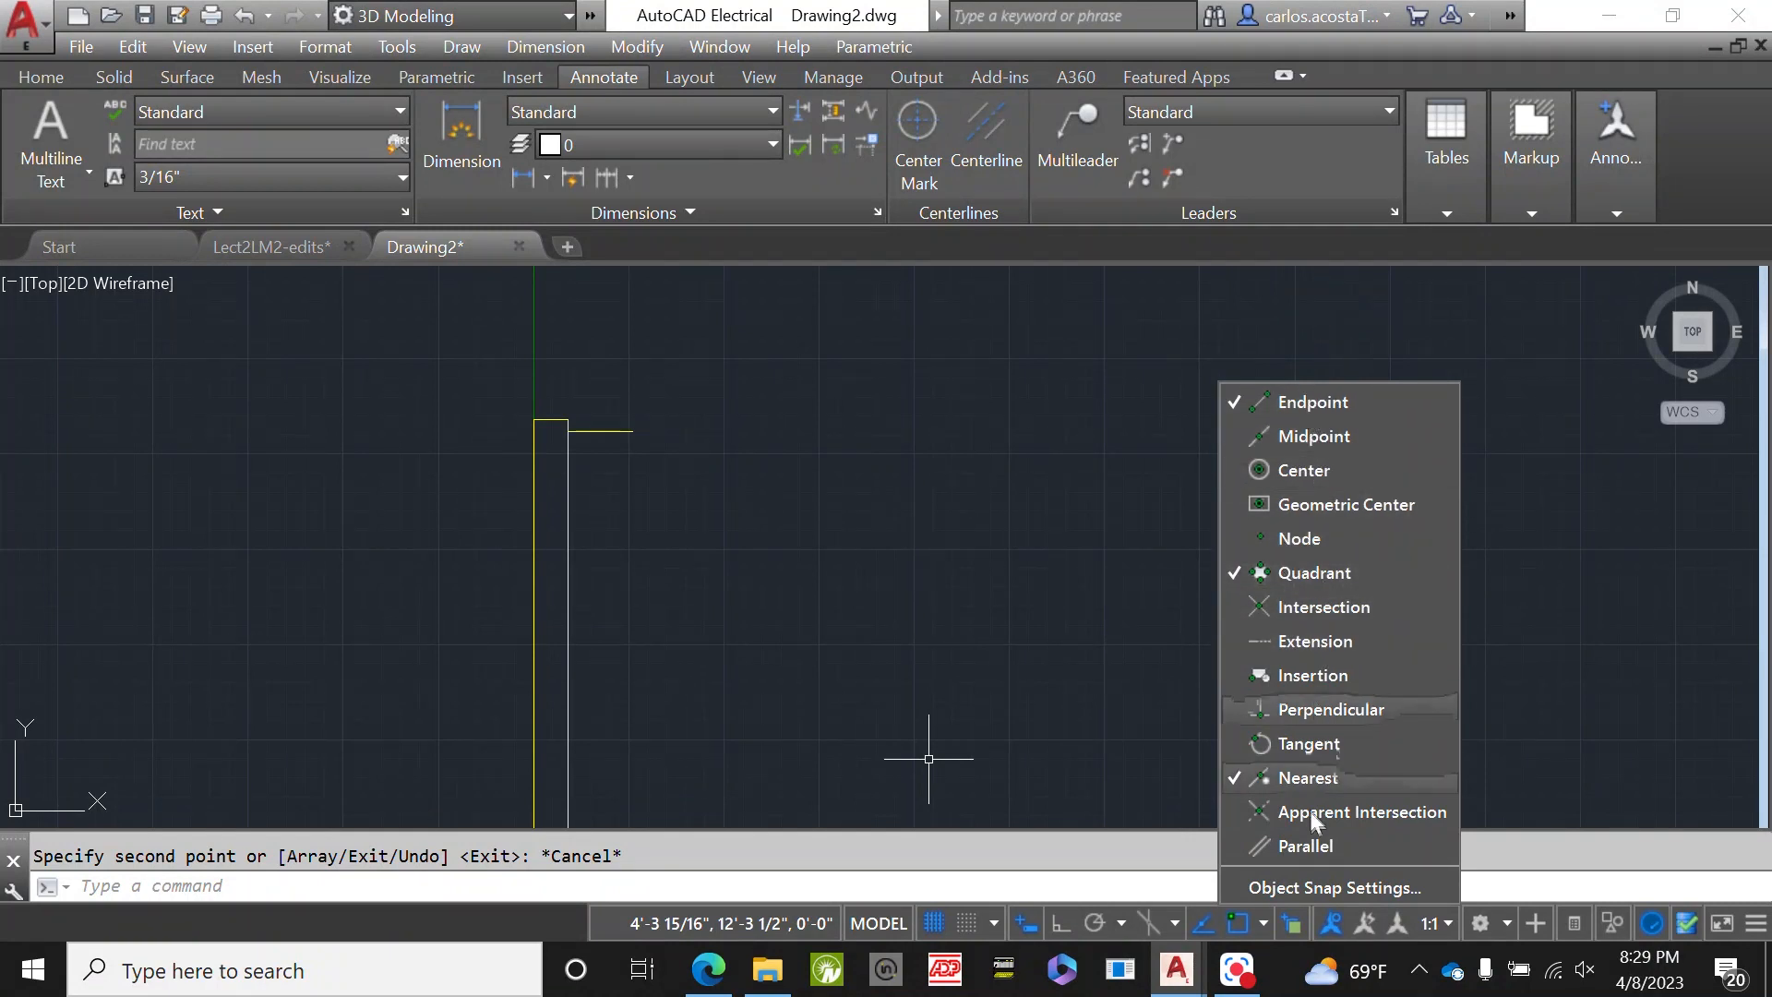
{"action": "left_click", "coordinate": [1113, 626]}
{"action": "scroll", "coordinate": [530, 378], "scroll_direction": "up", "scroll_amount": 6}
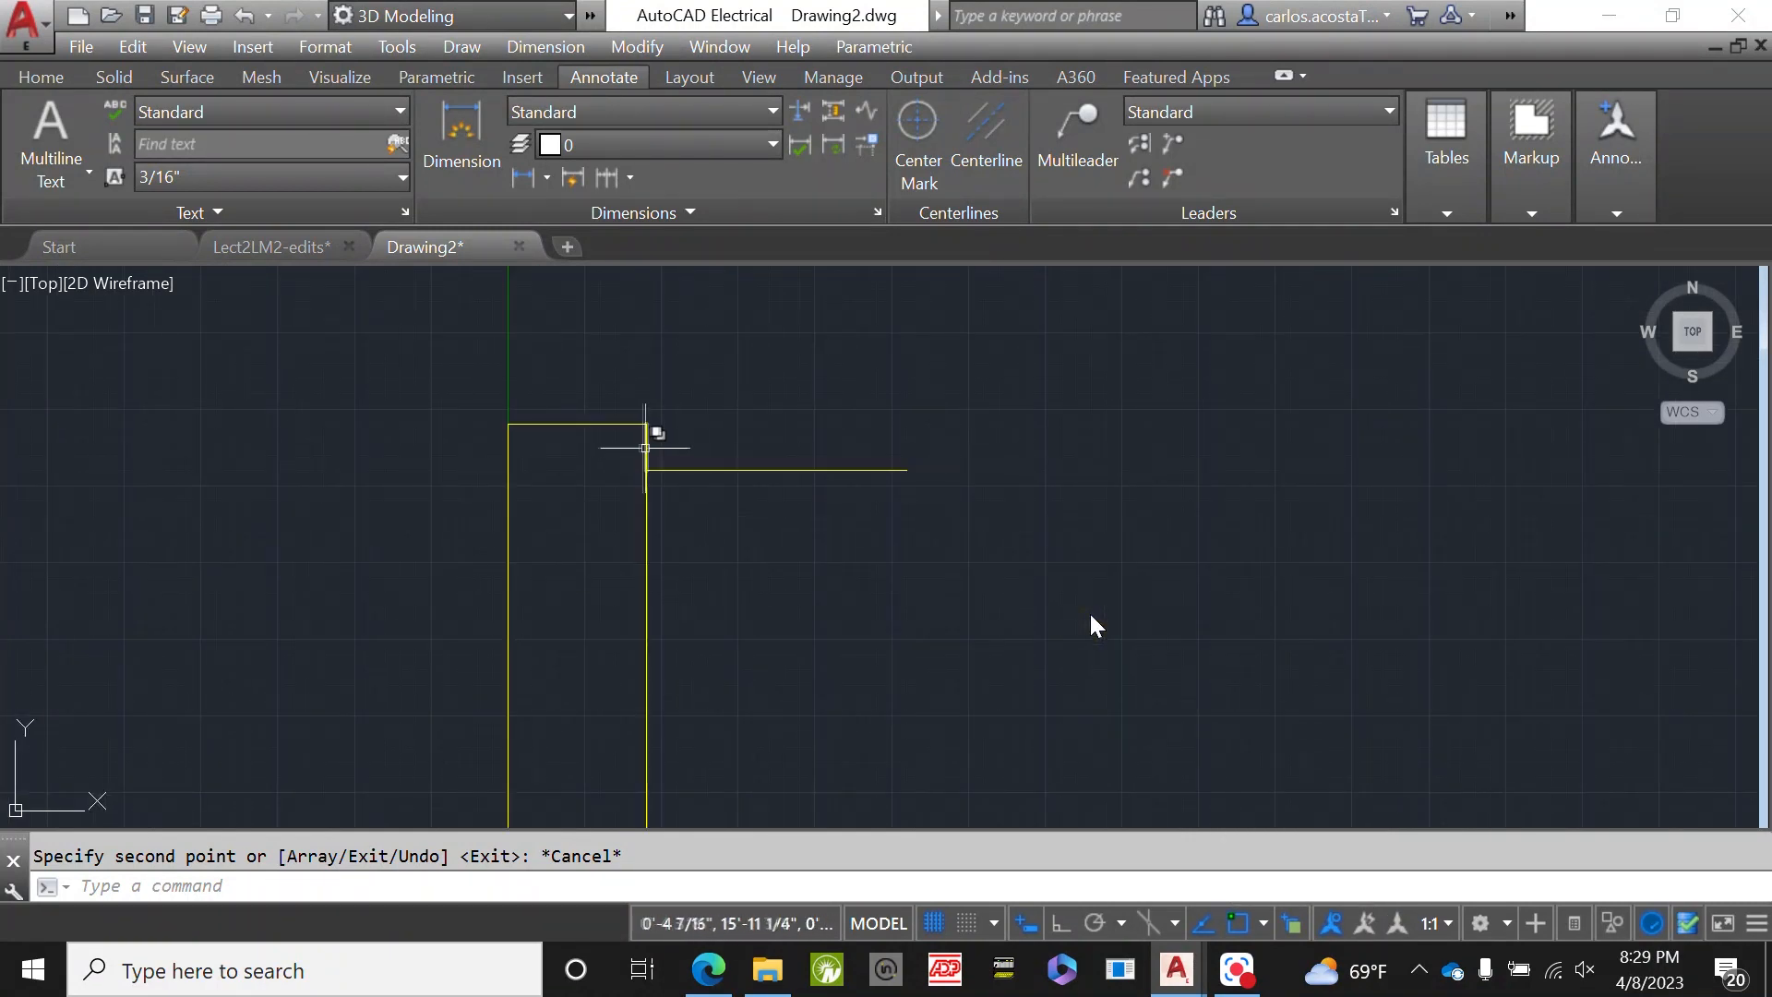
{"action": "left_click", "coordinate": [649, 453]}
{"action": "key", "text": "Delete"}
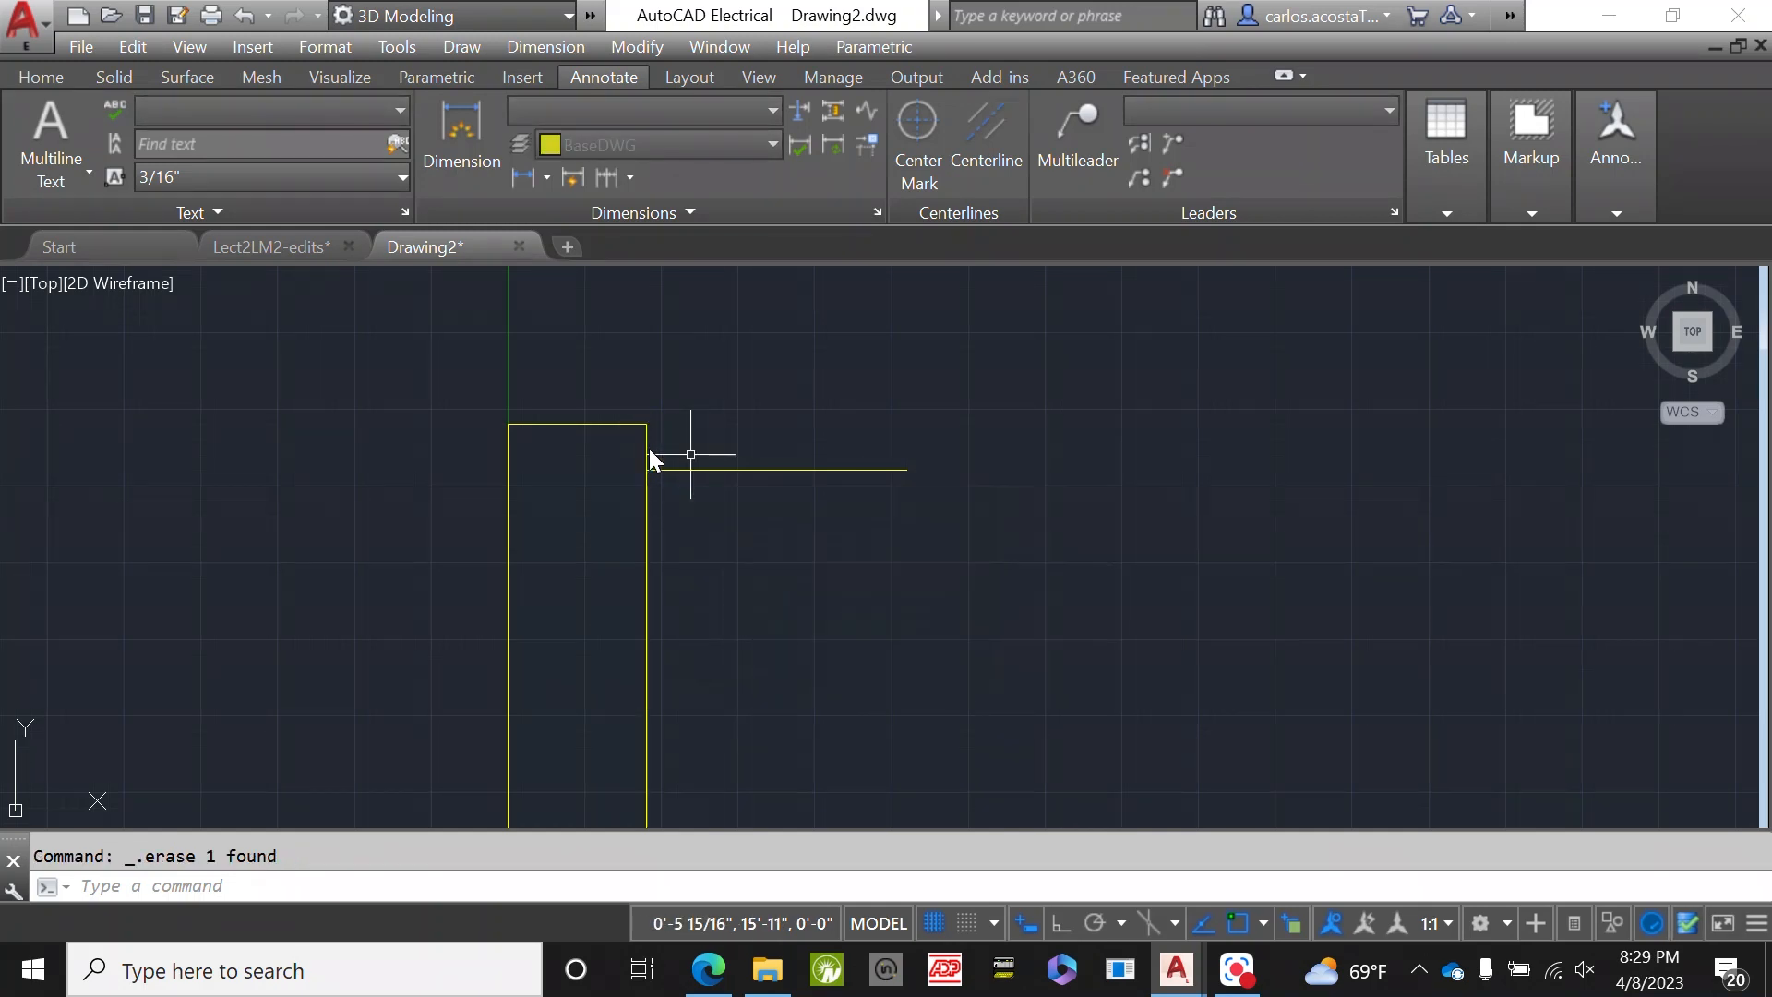
- Trim away the wall's long right vertical line above the lower 8.5" line, using that horizontal line as the cutting edge, and end Trim
{"action": "scroll", "coordinate": [639, 435], "scroll_direction": "down", "scroll_amount": 10}
{"action": "scroll", "coordinate": [657, 574], "scroll_direction": "up", "scroll_amount": 10}
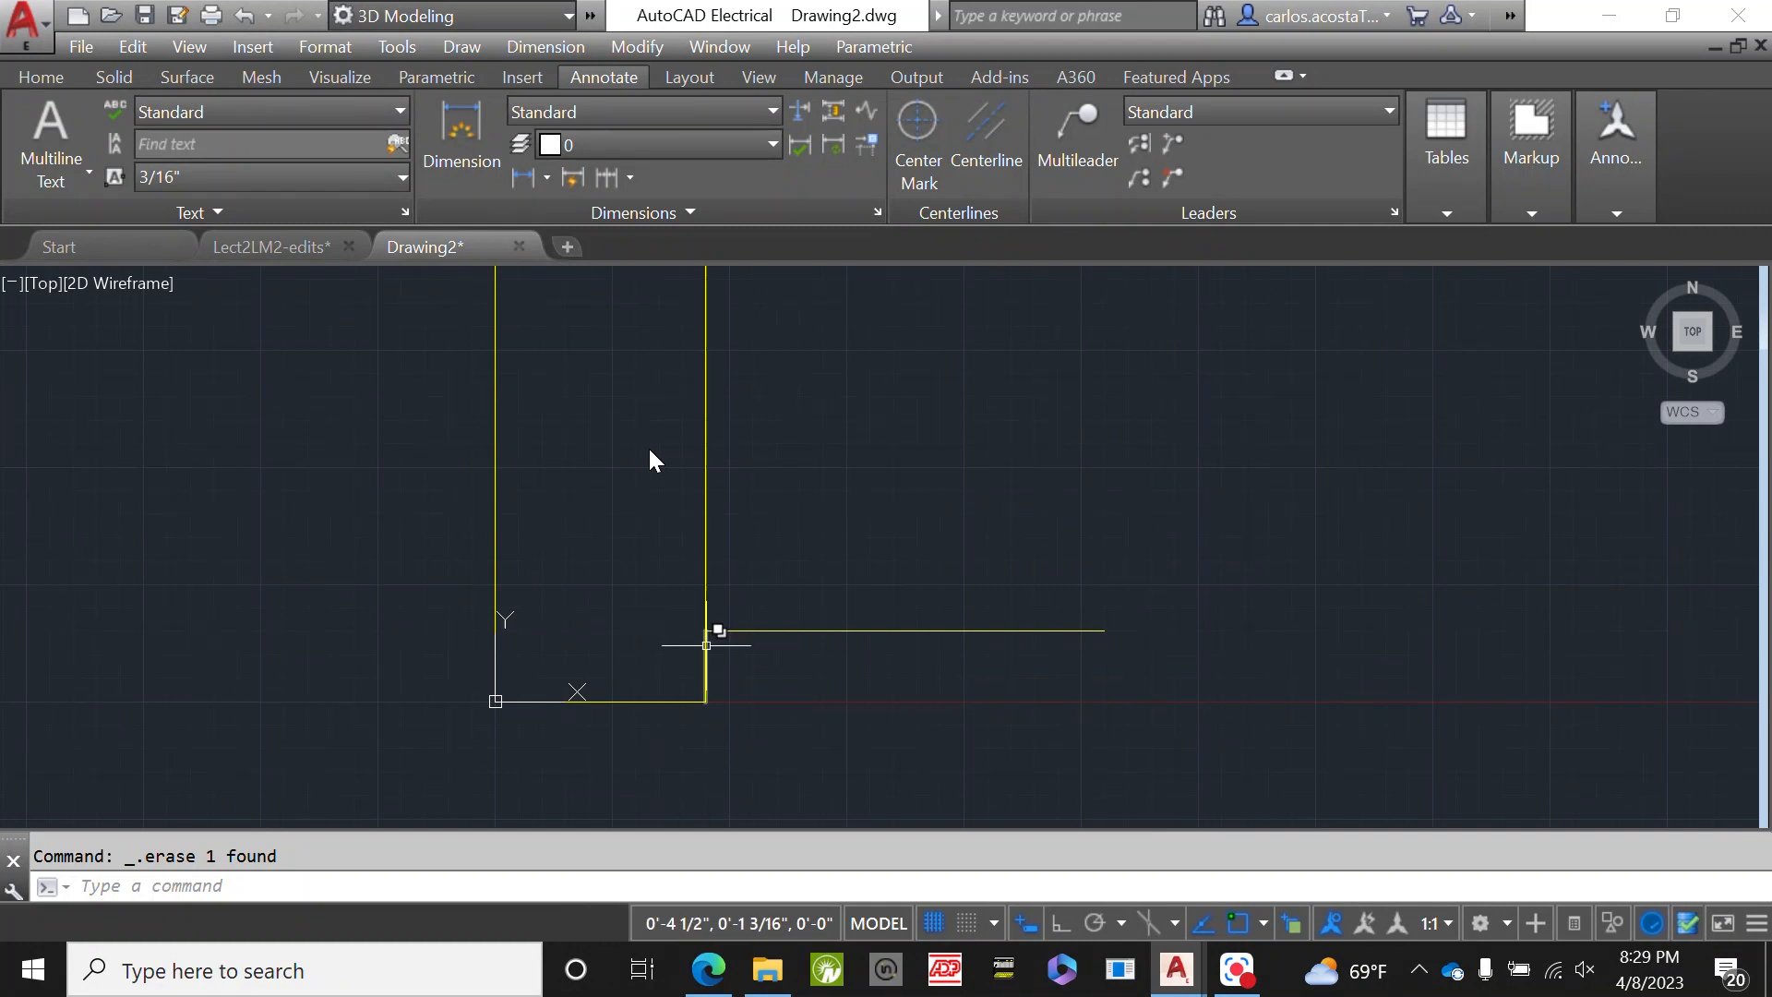
{"action": "left_click", "coordinate": [707, 633]}
{"action": "key", "text": "Escape"}
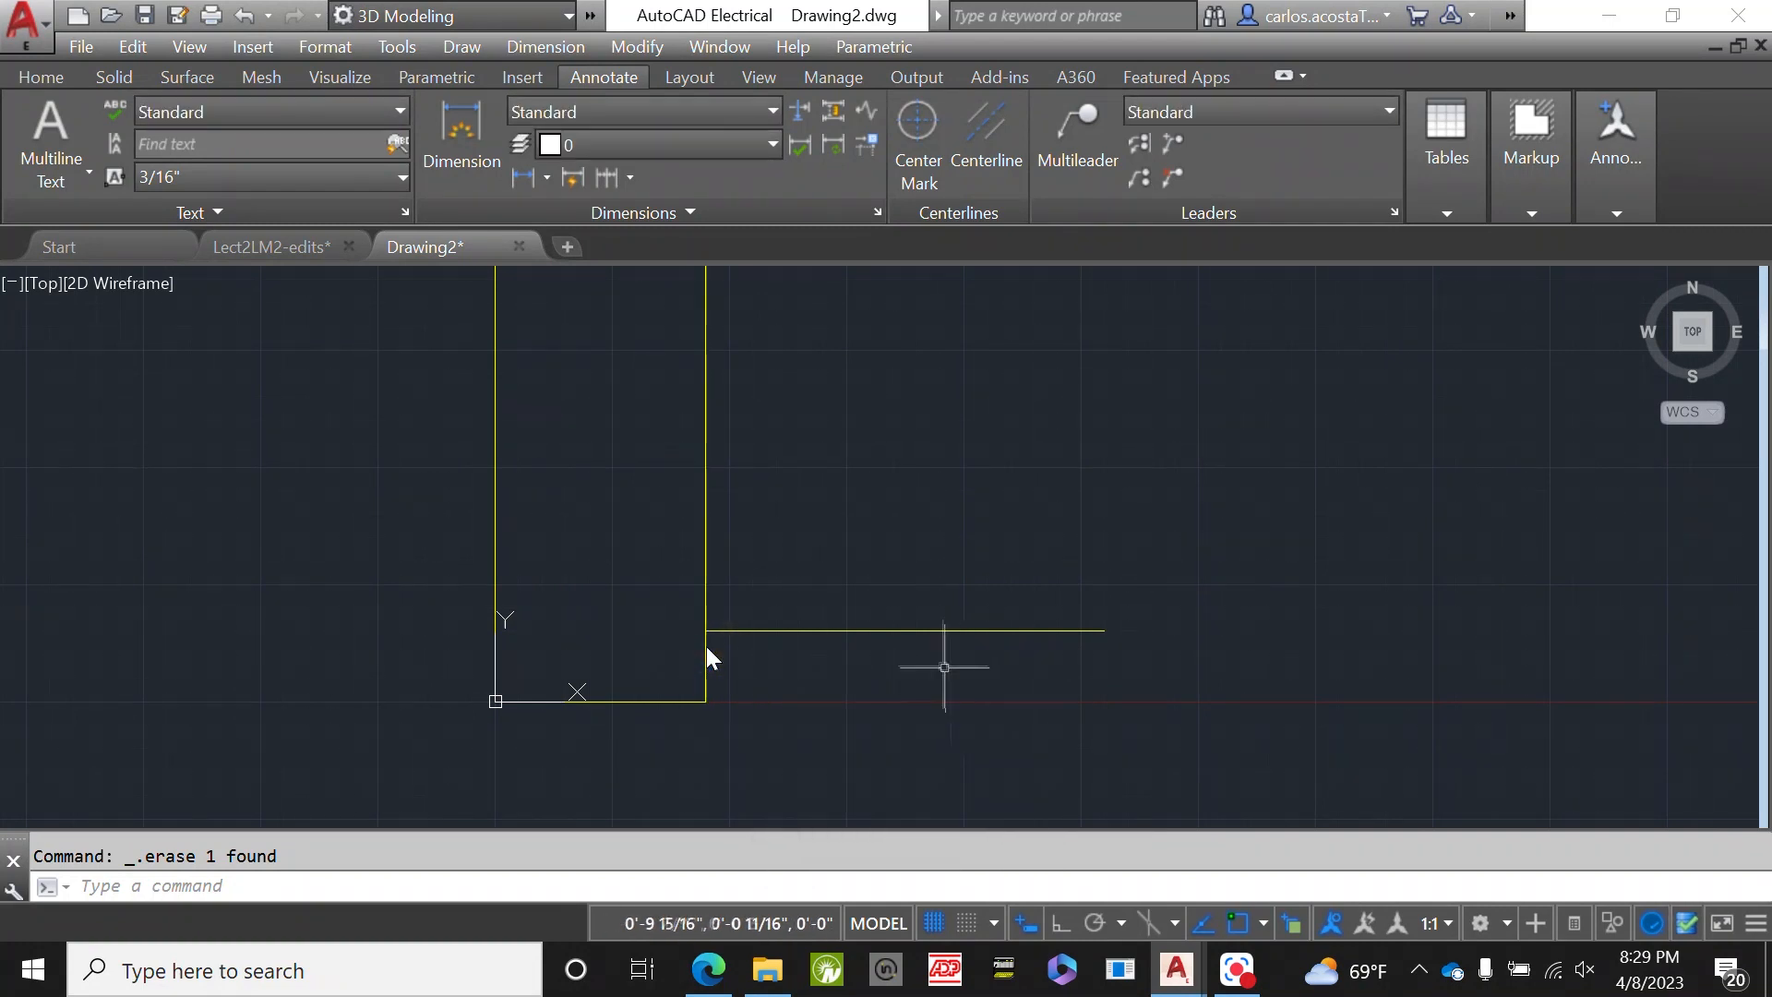
{"action": "scroll", "coordinate": [753, 729], "scroll_direction": "down", "scroll_amount": 2}
{"action": "type", "text": "trim"}
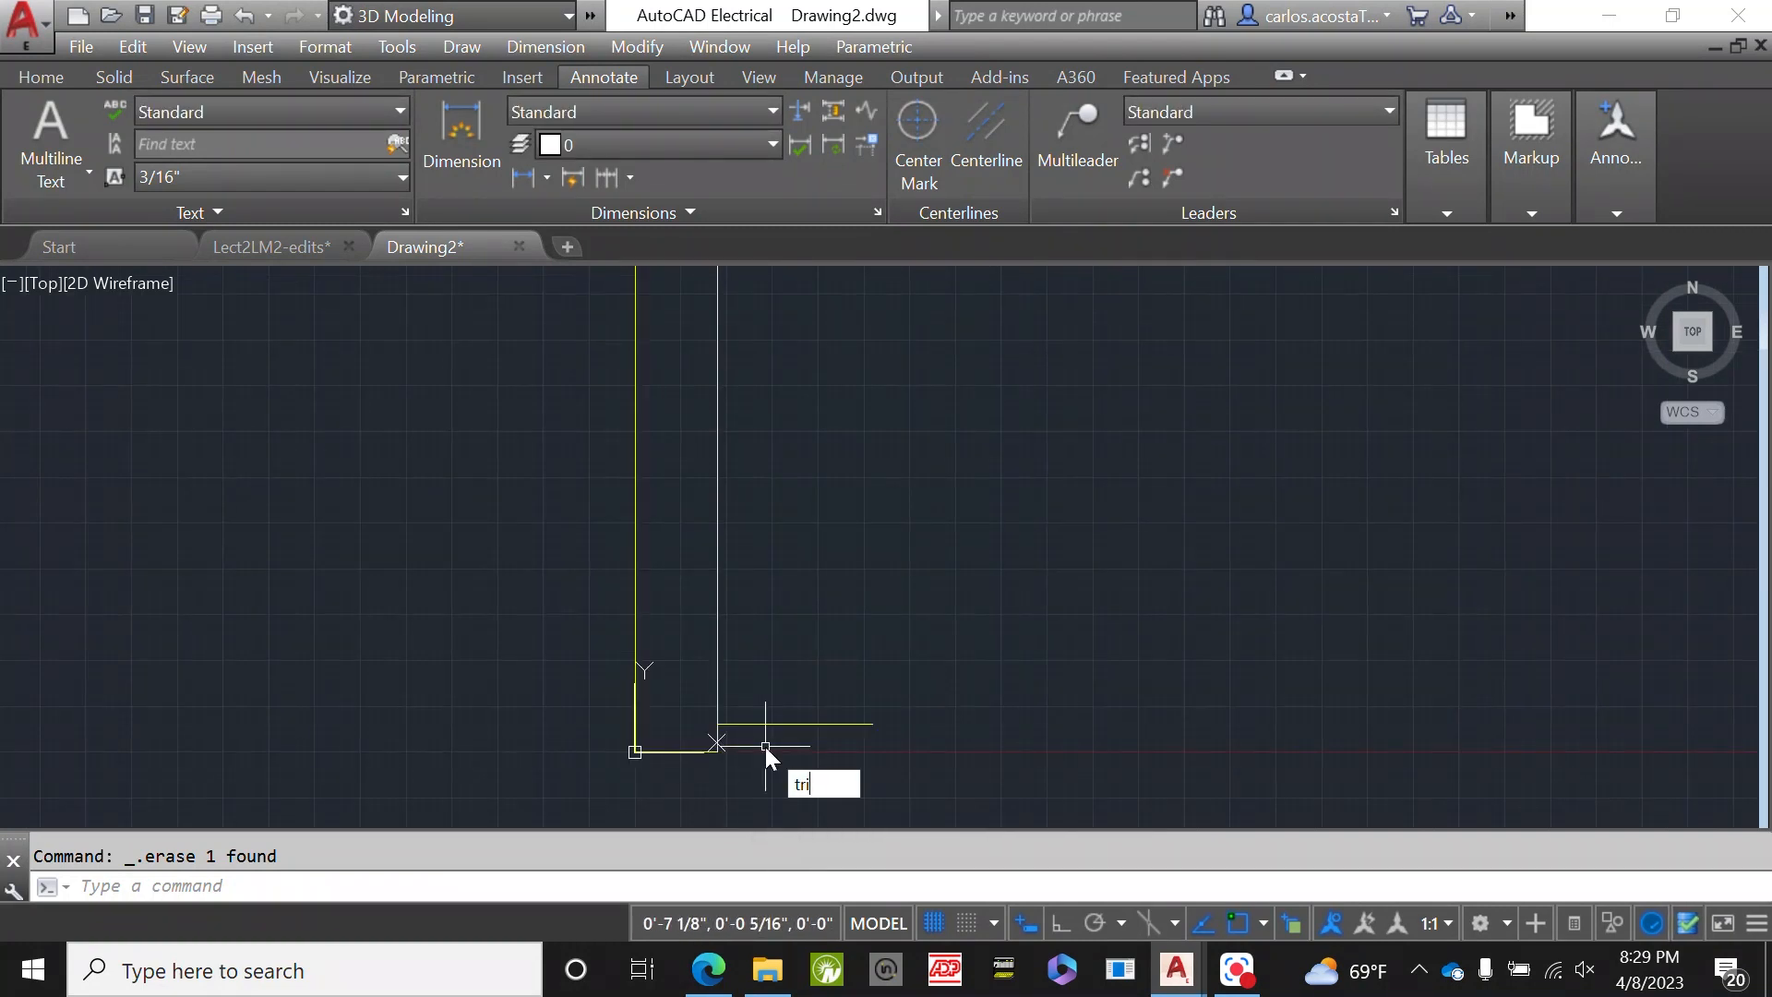
{"action": "key", "text": "Return"}
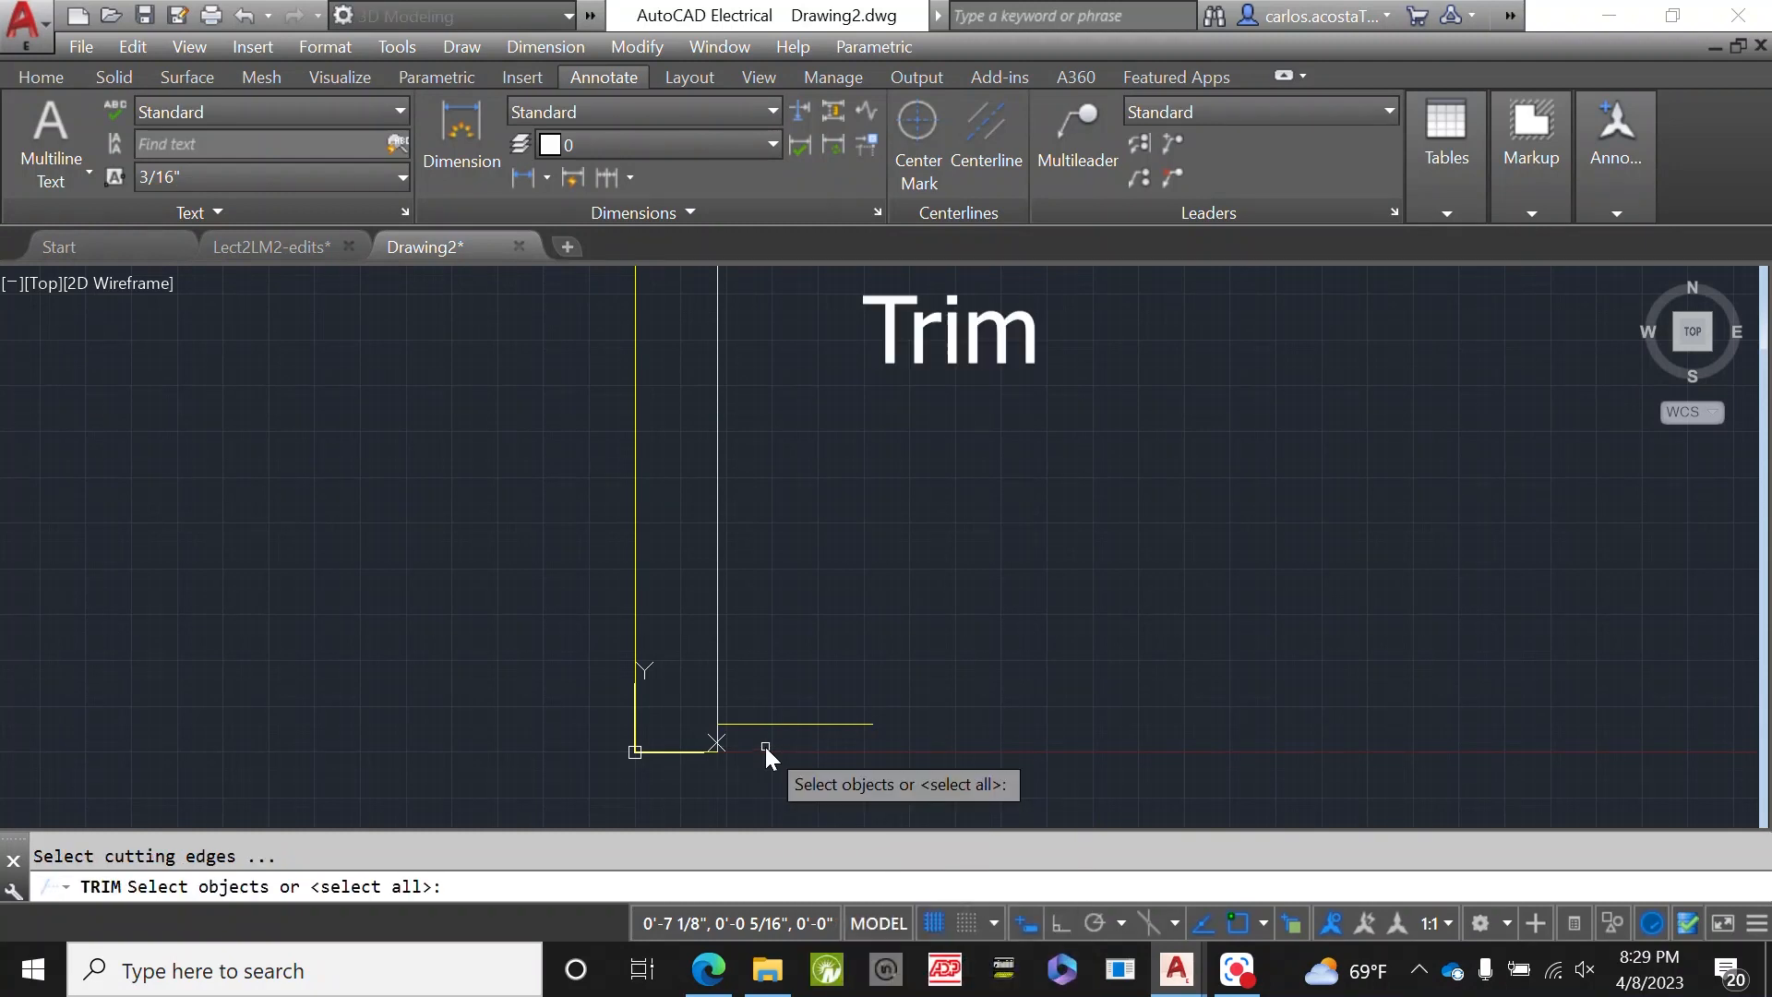
{"action": "left_click", "coordinate": [782, 724]}
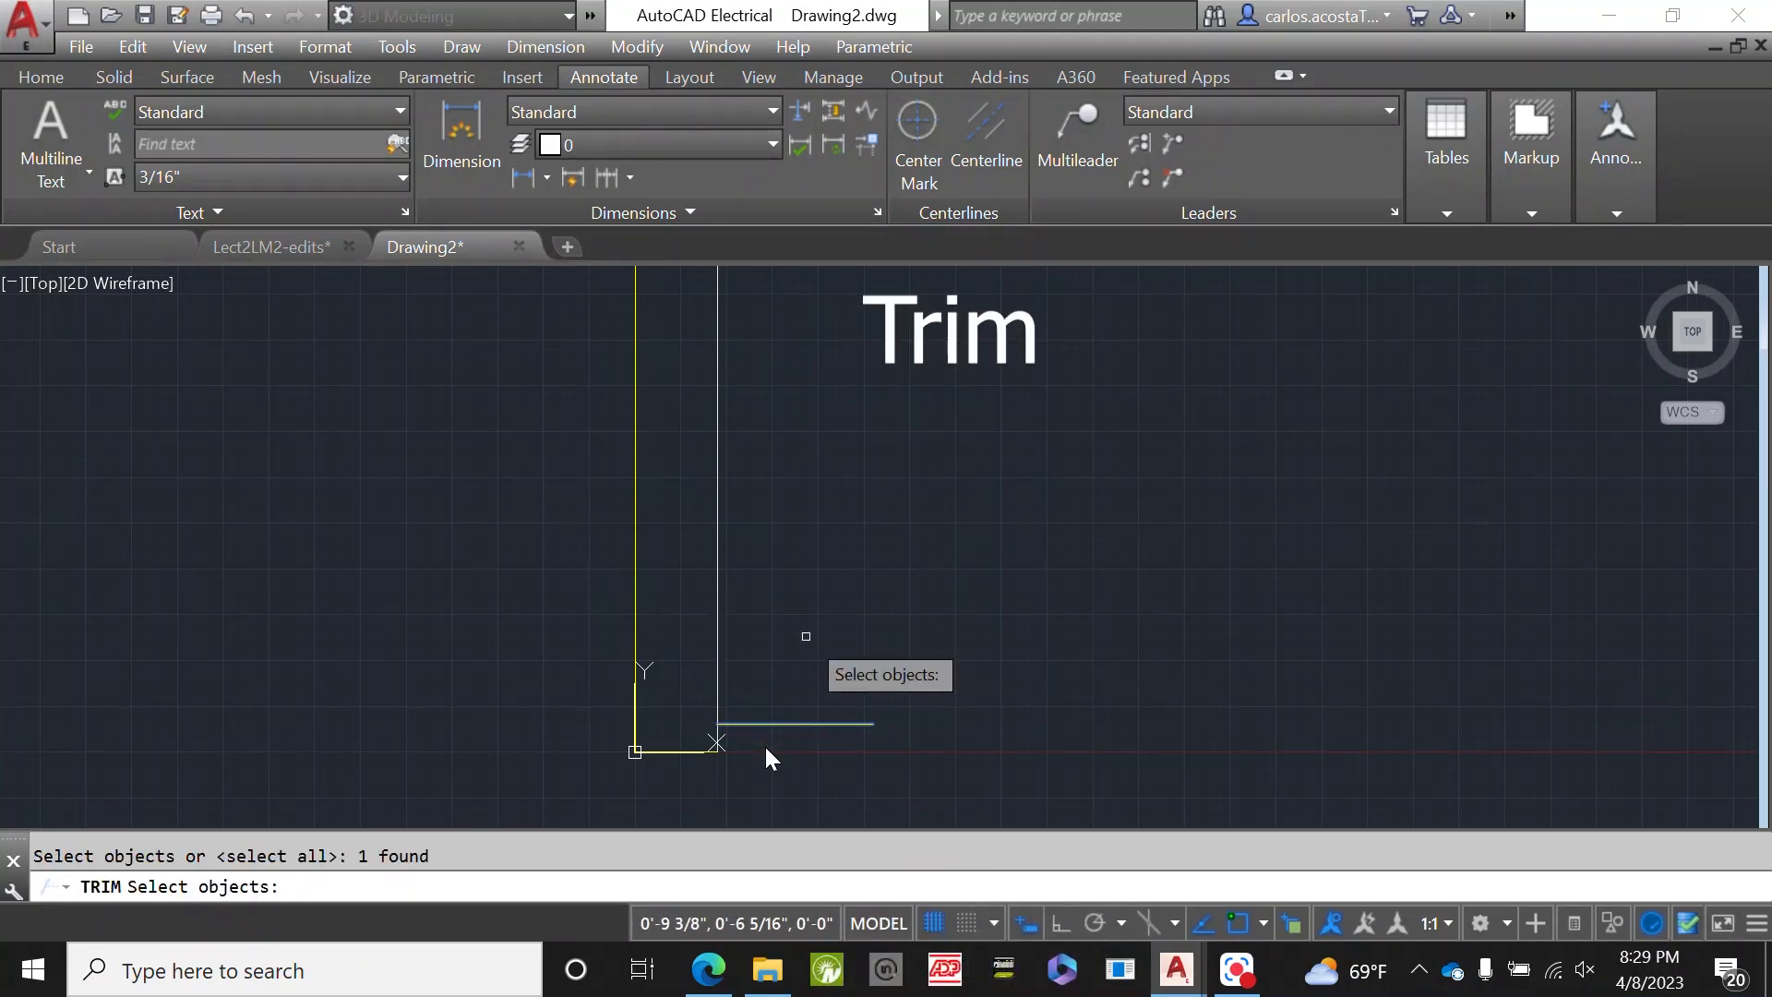
{"action": "key", "text": "Return"}
{"action": "left_click", "coordinate": [718, 646]}
{"action": "scroll", "coordinate": [755, 722], "scroll_direction": "down", "scroll_amount": 10}
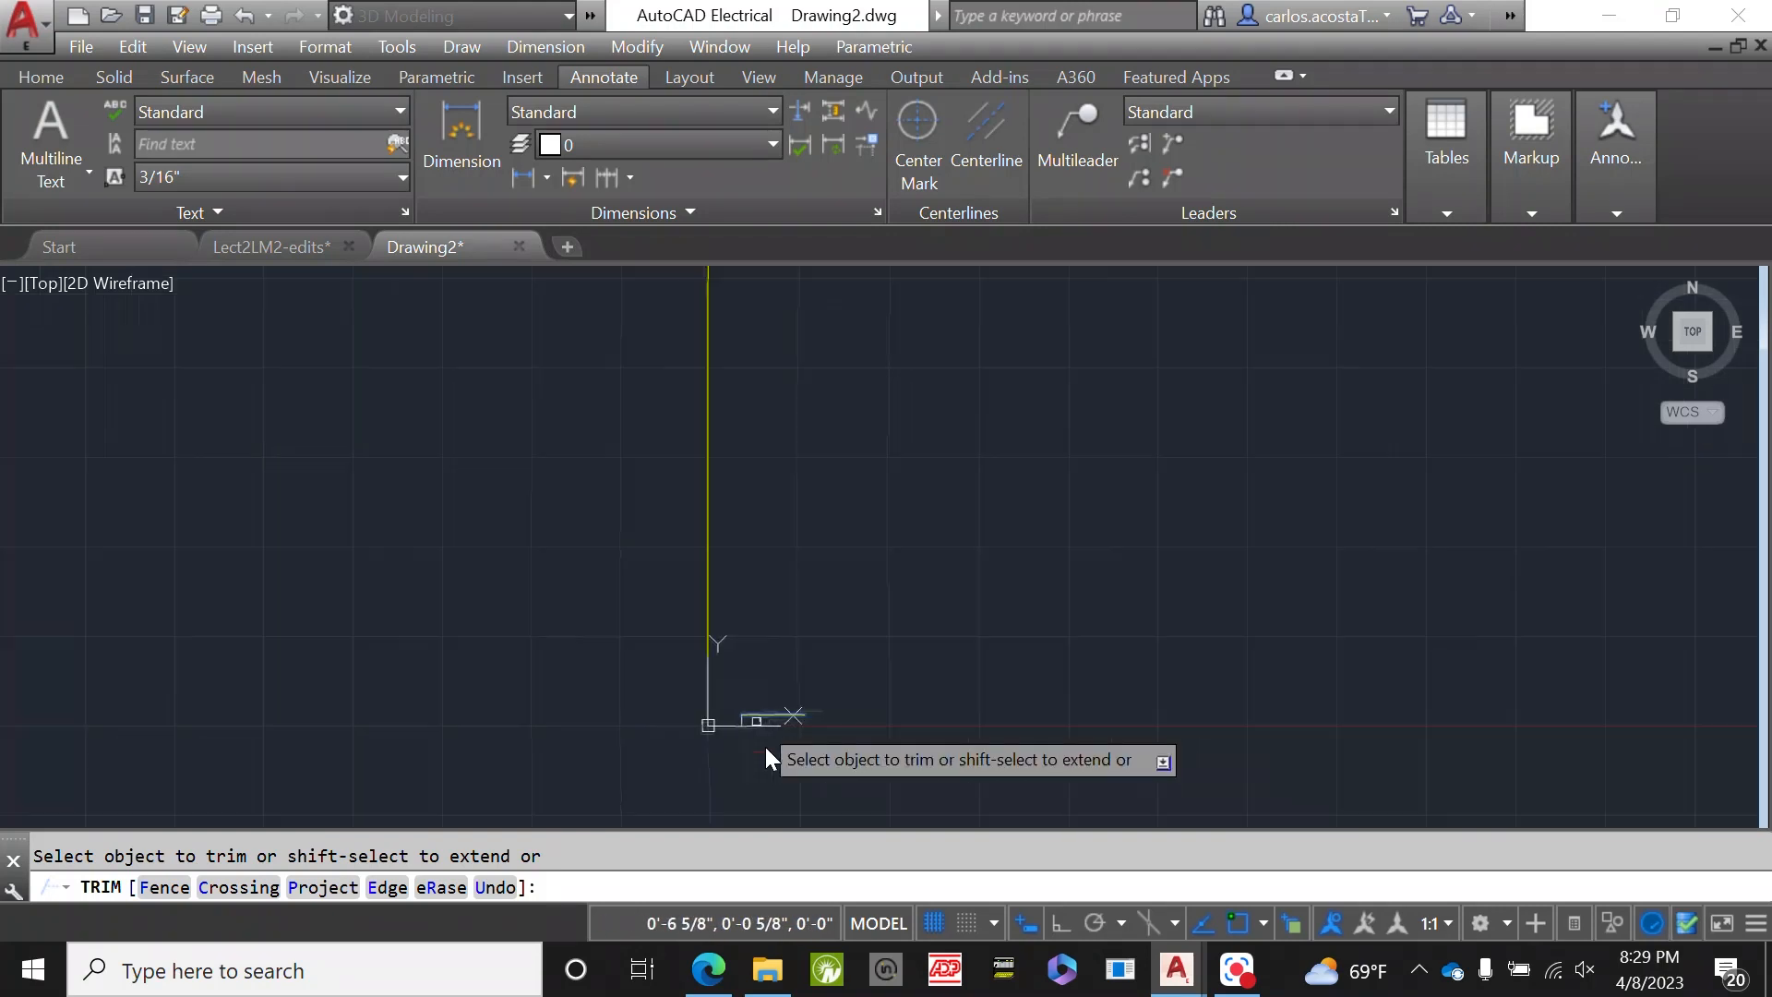
{"action": "scroll", "coordinate": [782, 316], "scroll_direction": "up", "scroll_amount": 10}
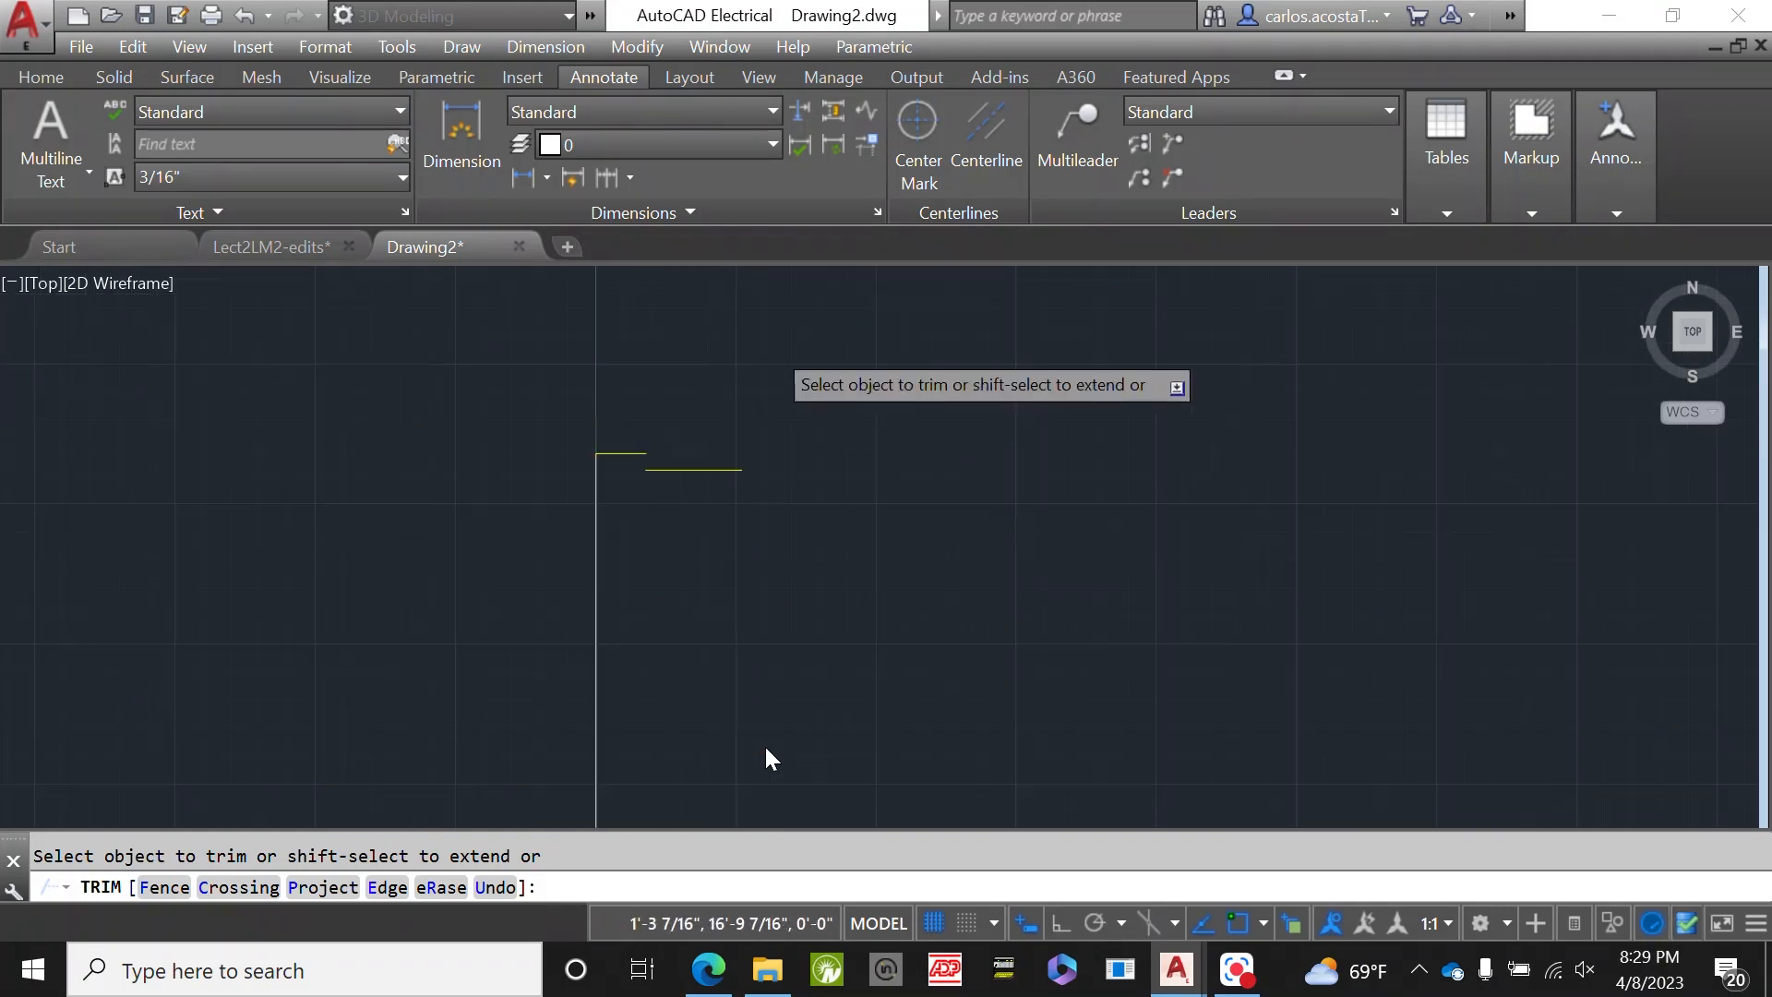
{"action": "right_click", "coordinate": [708, 454]}
{"action": "left_click", "coordinate": [788, 480]}
- With Ortho on, draw a vertical line from the right end of the wall's top edge down to the upper 8.5" line's left end
{"action": "right_click", "coordinate": [787, 480]}
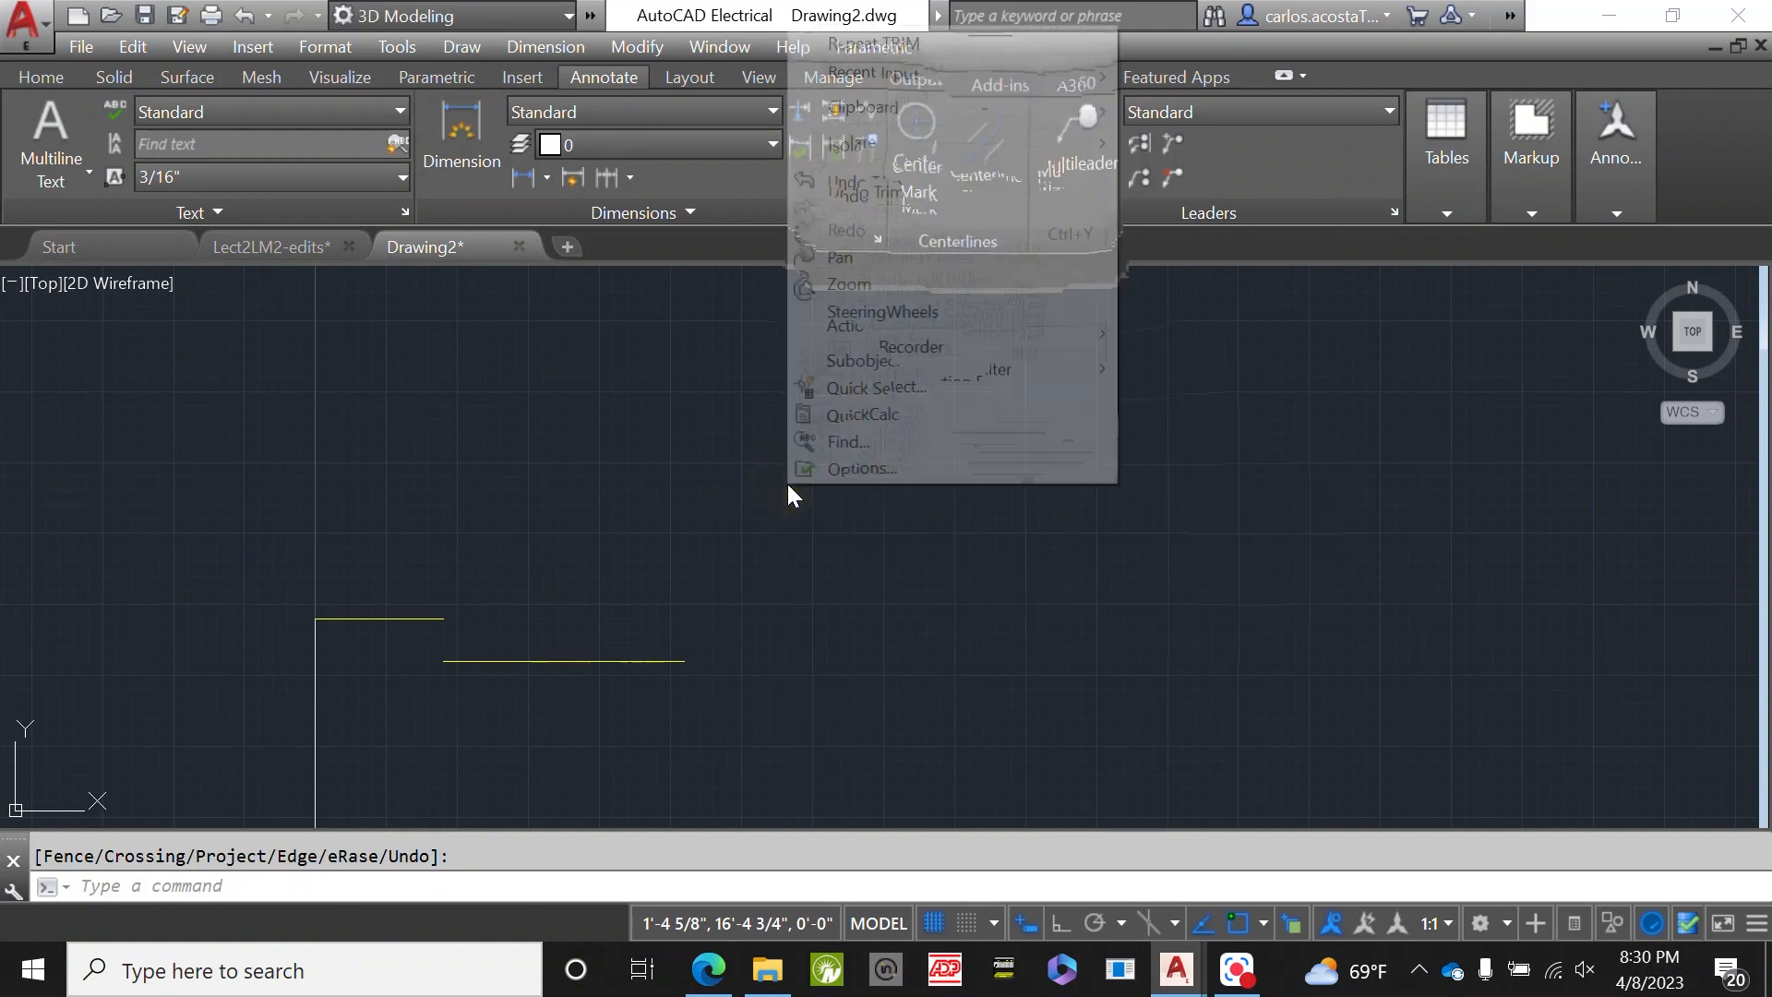
{"action": "mouse_move", "coordinate": [1057, 79]}
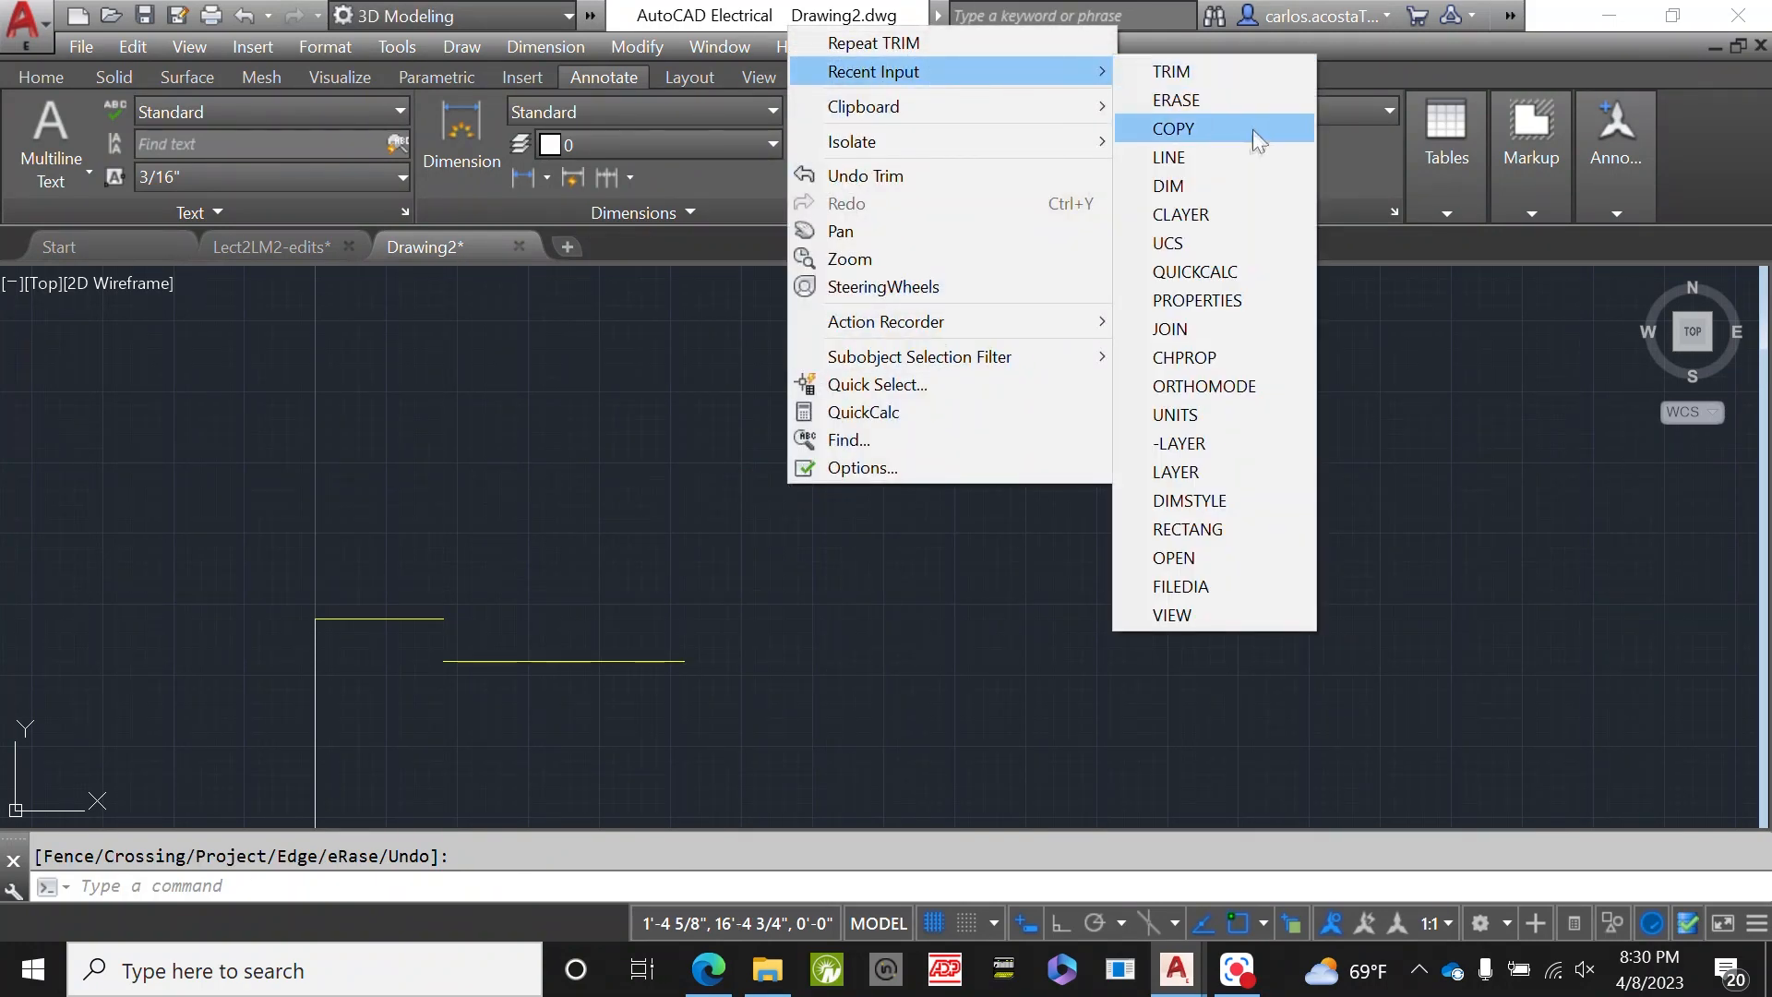
{"action": "left_click", "coordinate": [1239, 158]}
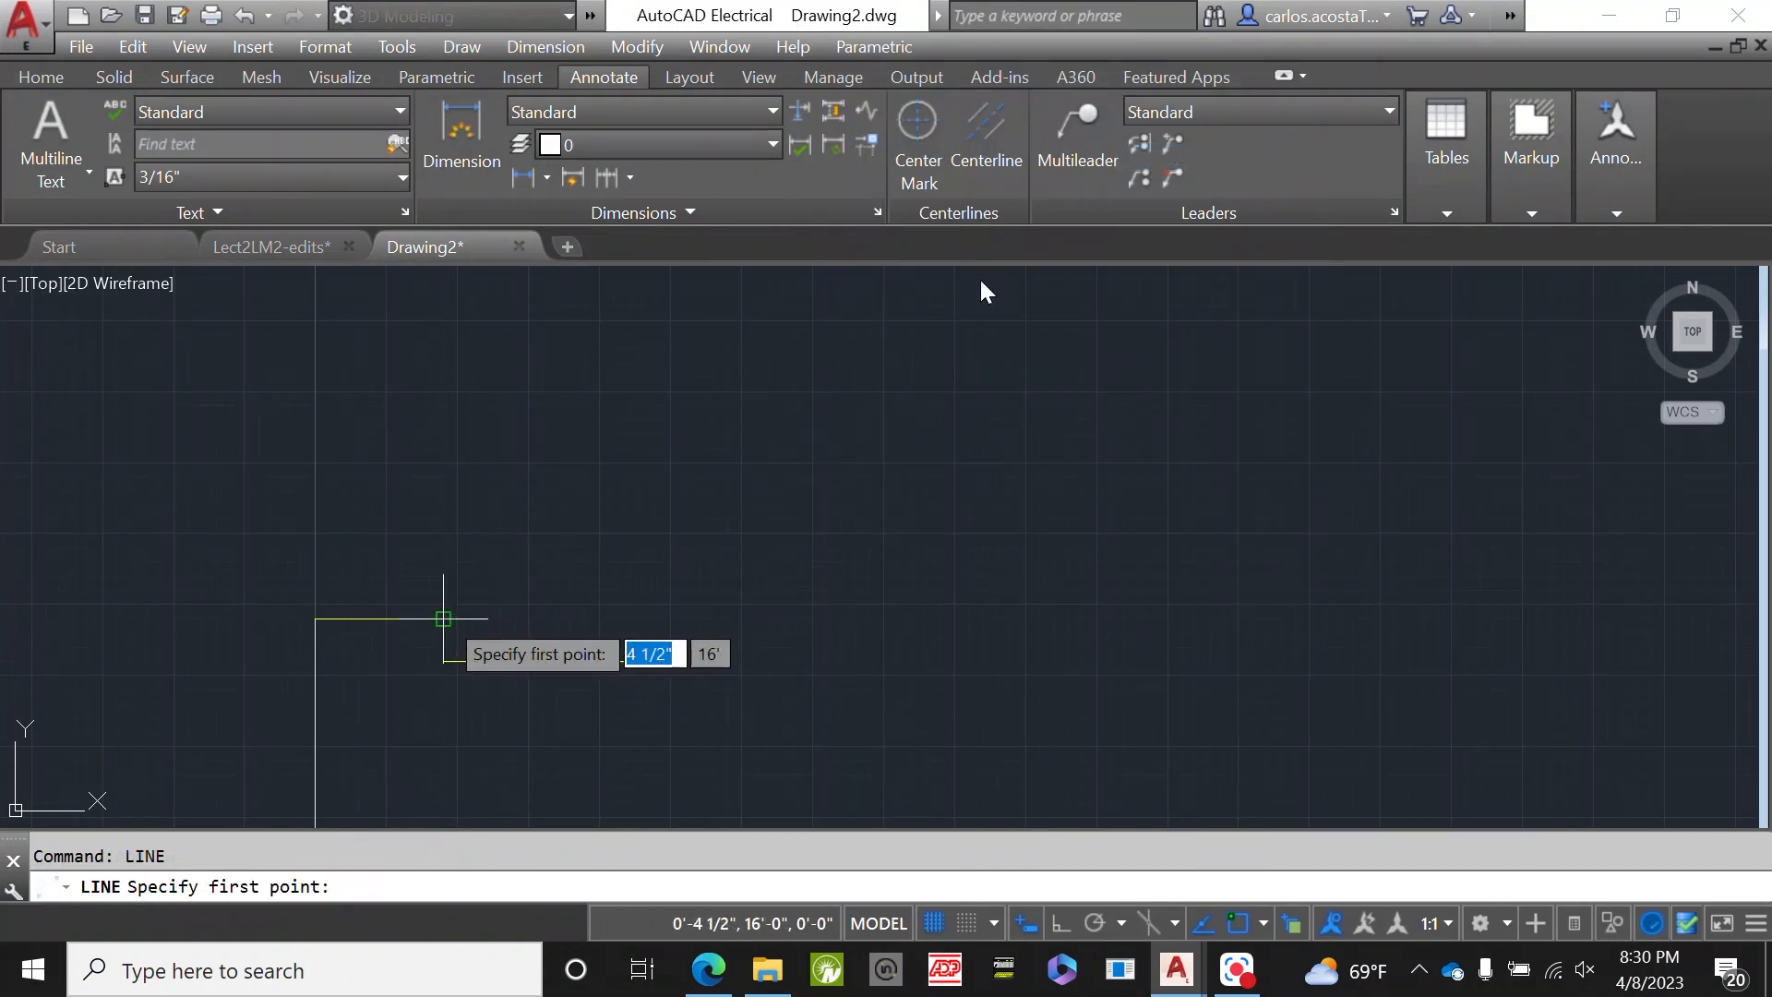
{"action": "left_click", "coordinate": [443, 619]}
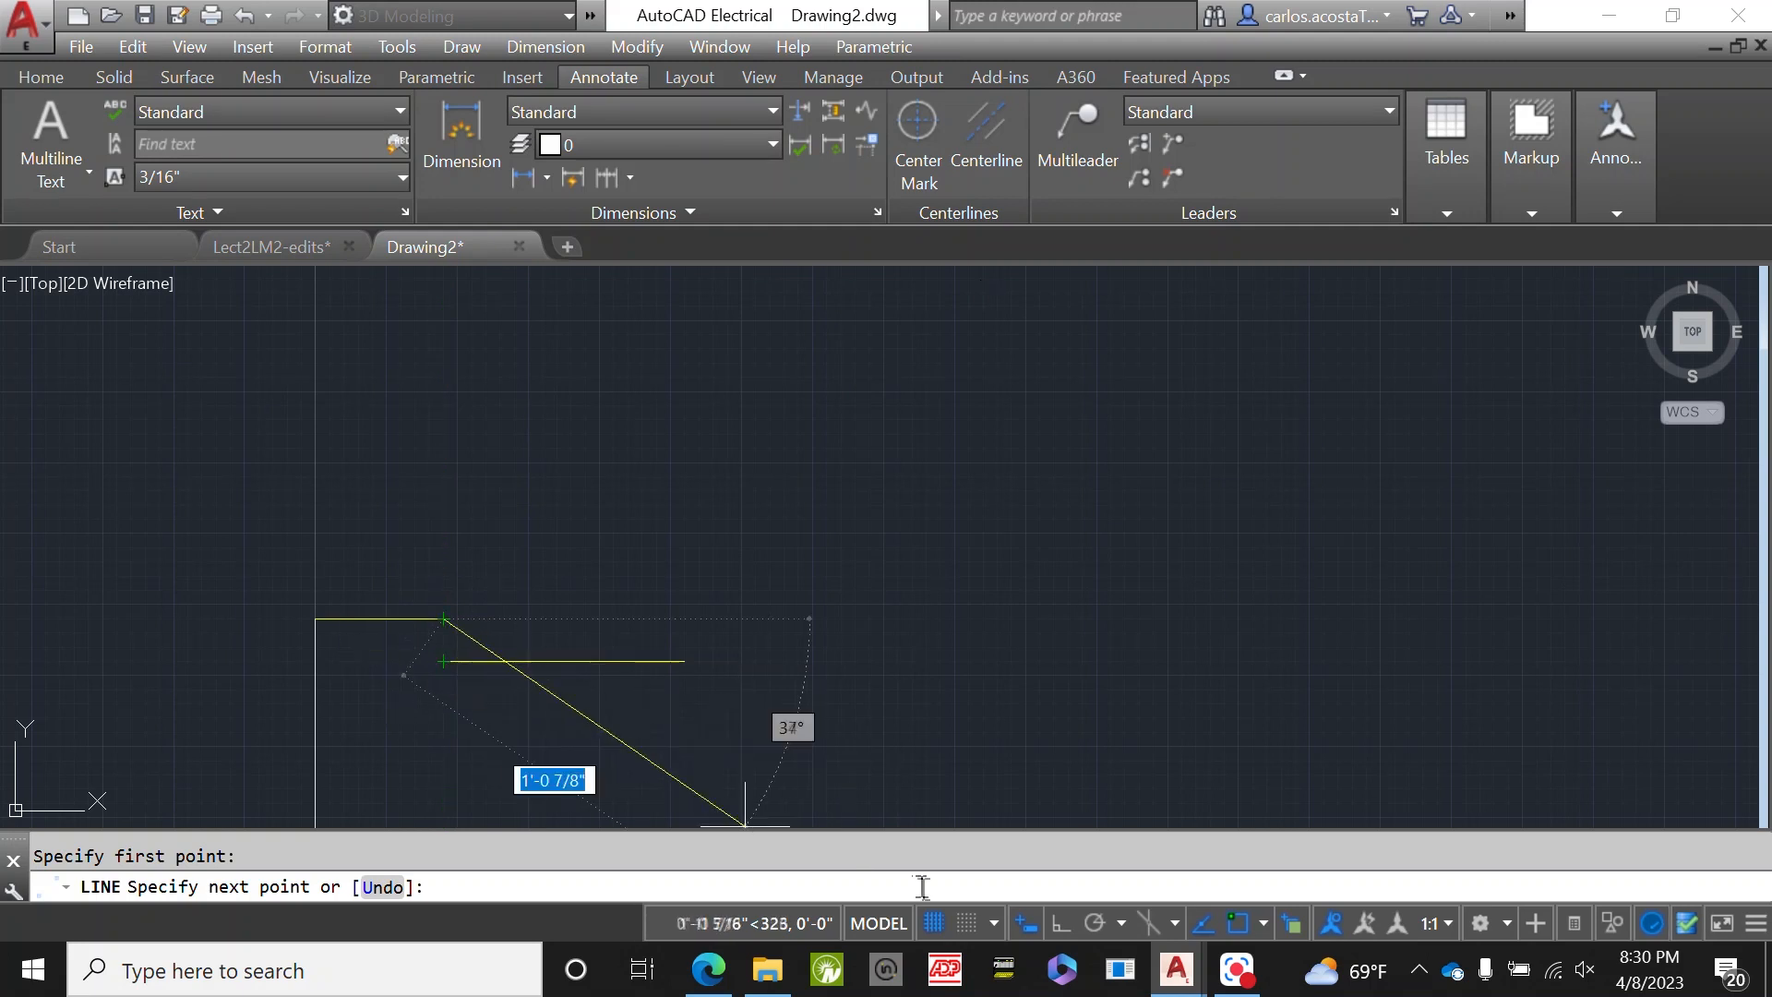
{"action": "left_click", "coordinate": [1061, 923]}
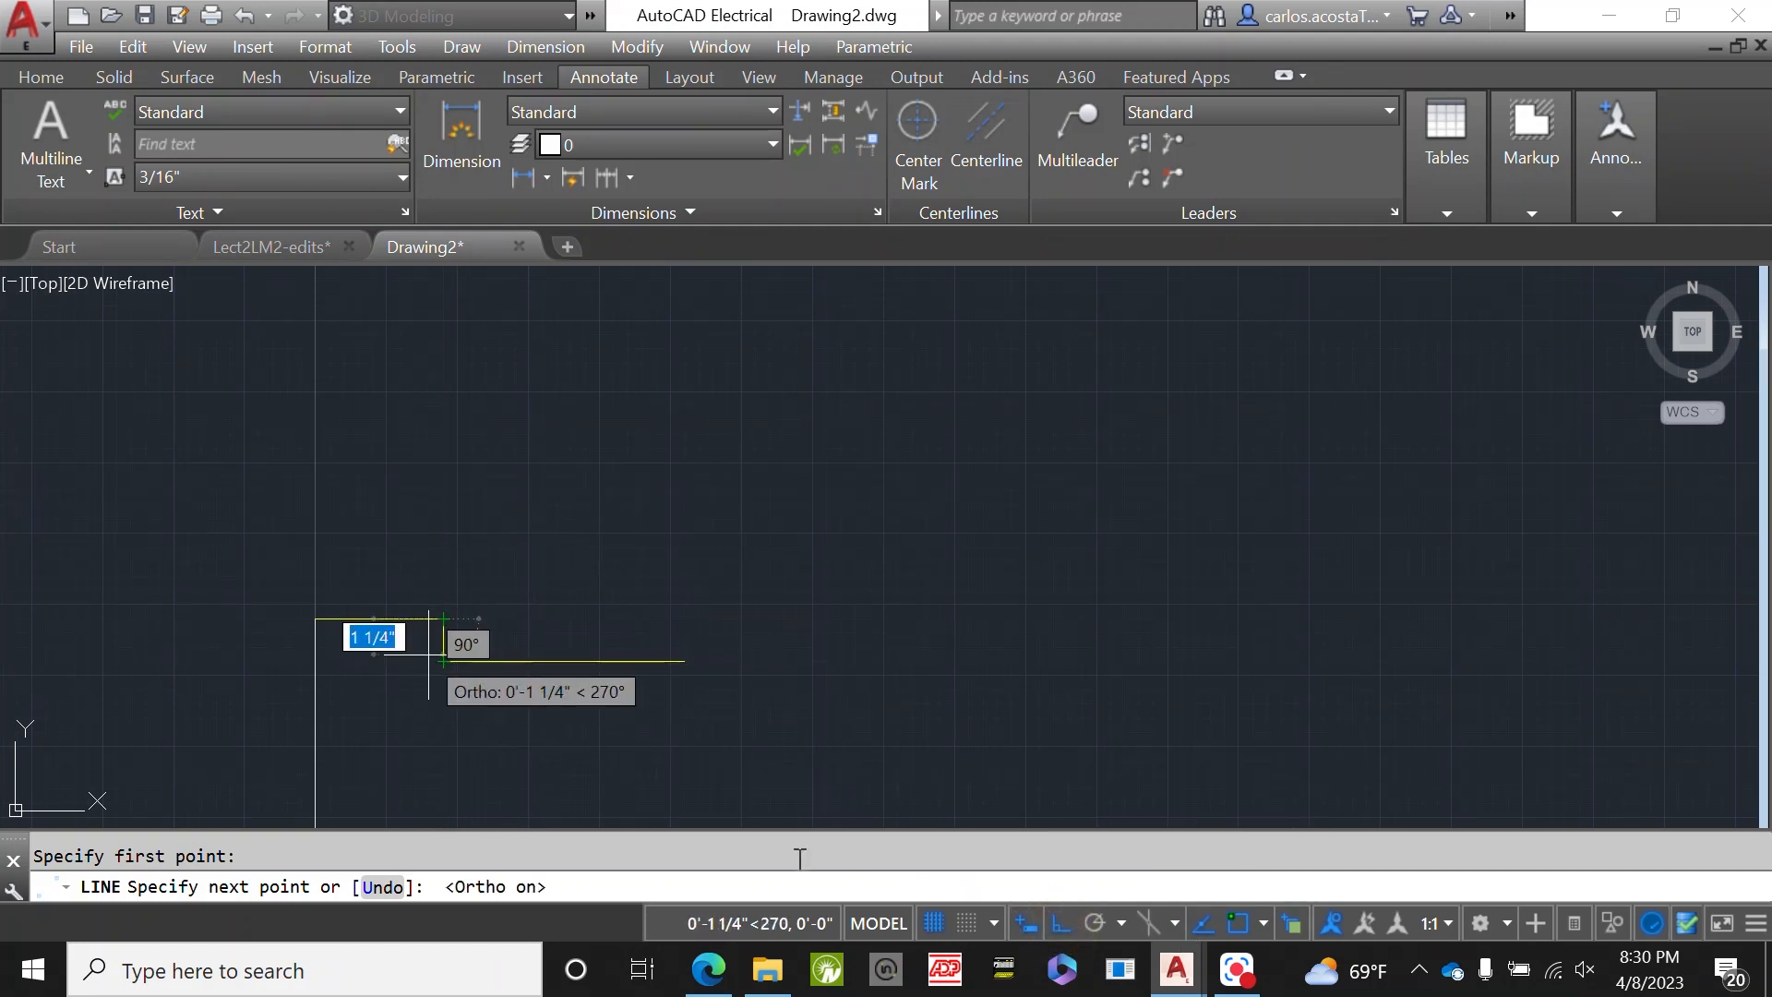
{"action": "left_click", "coordinate": [443, 661]}
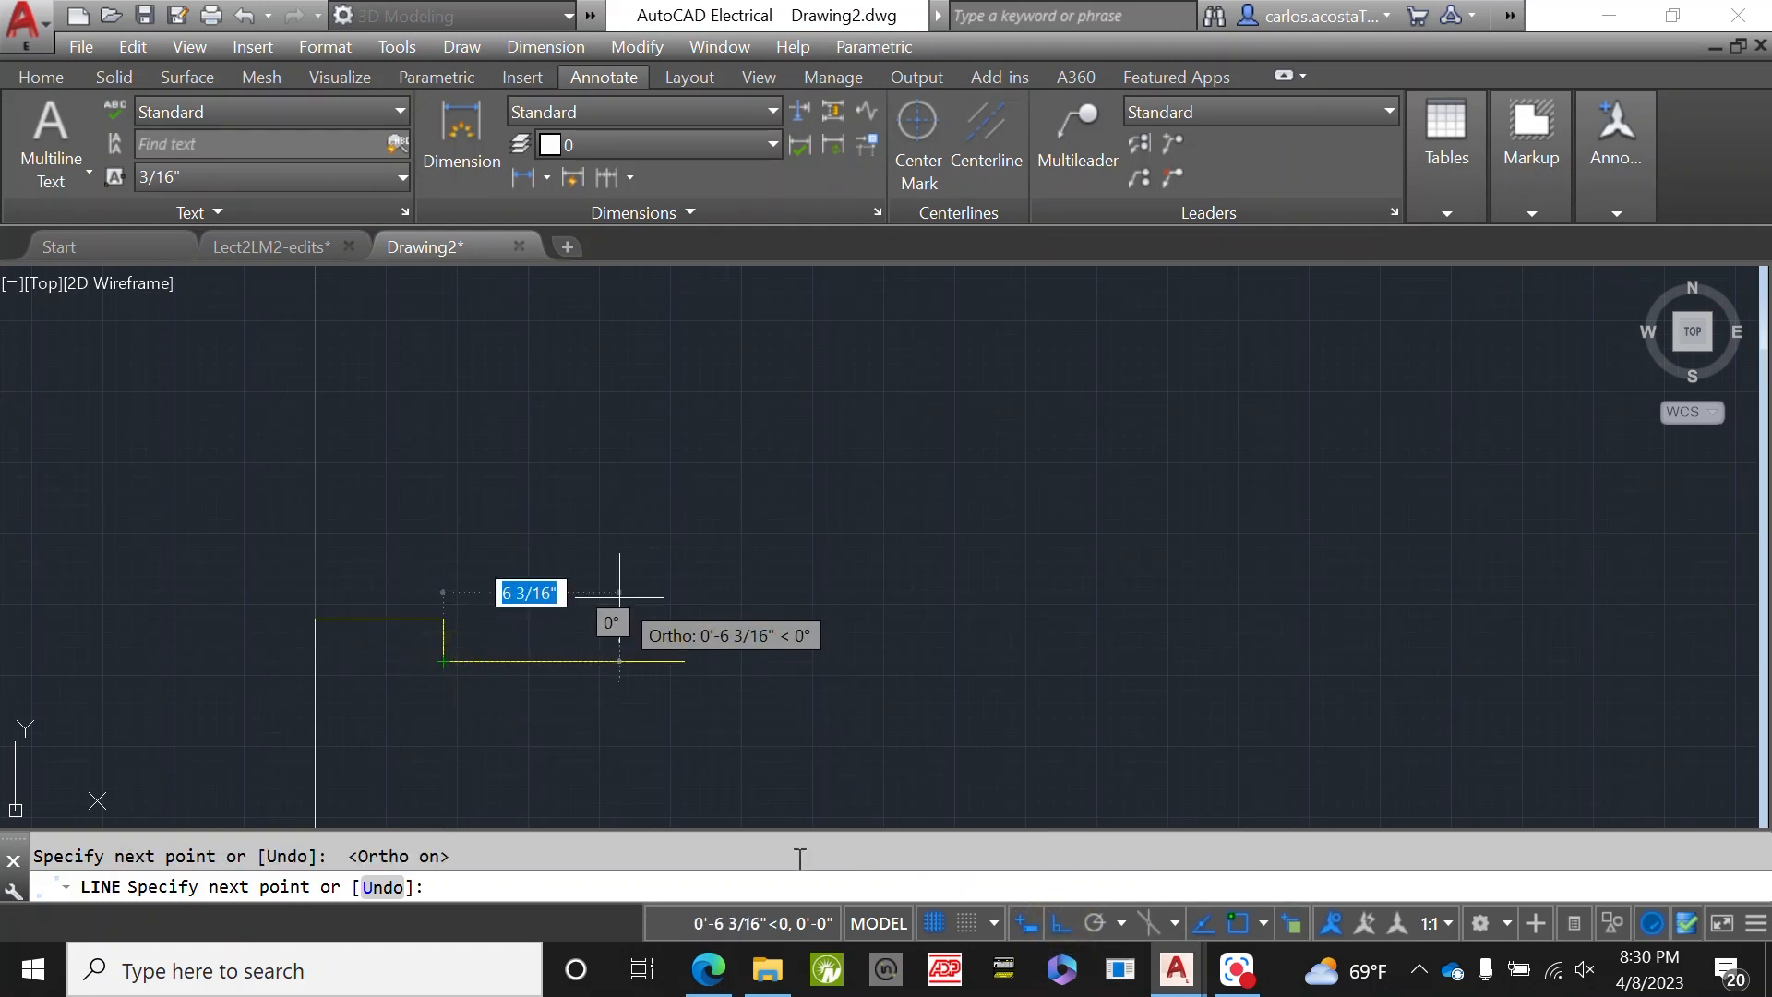
{"action": "key", "text": "Return"}
- Draw a vertical line from the right end of the upper 8.5" line down to the right end of the lower one, and end the line
{"action": "right_click", "coordinate": [712, 552]}
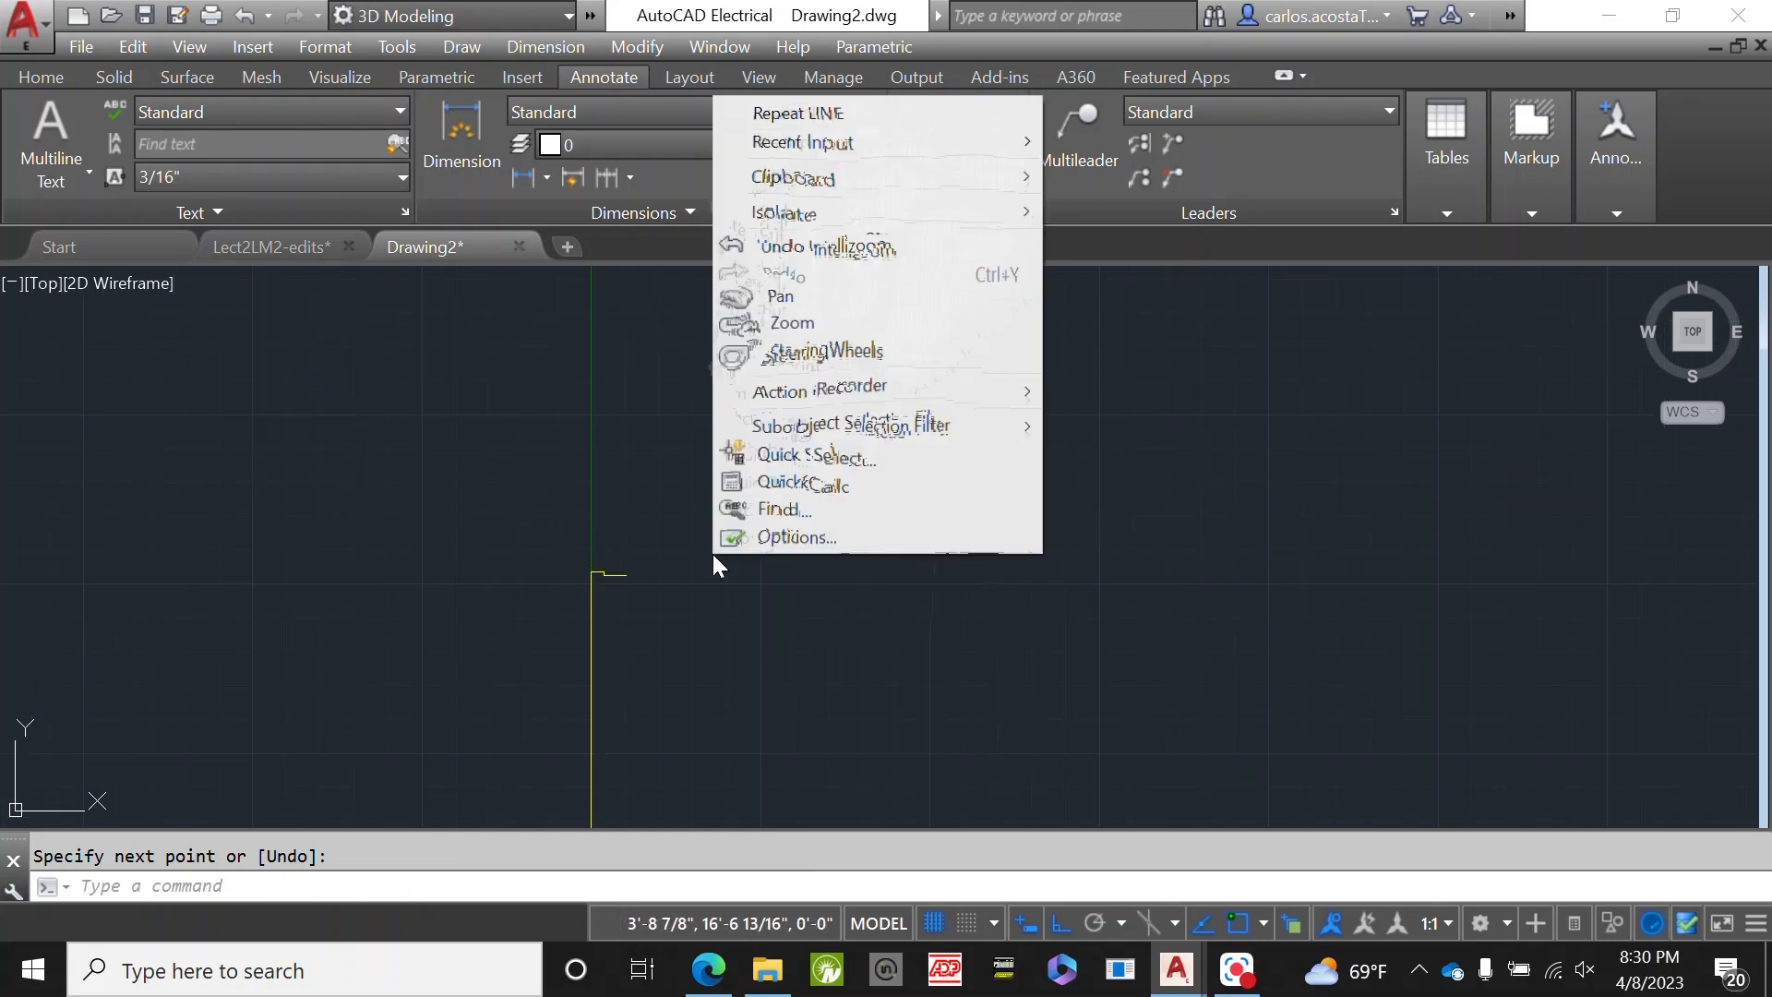
{"action": "left_click", "coordinate": [861, 111]}
{"action": "scroll", "coordinate": [591, 552], "scroll_direction": "up", "scroll_amount": 6}
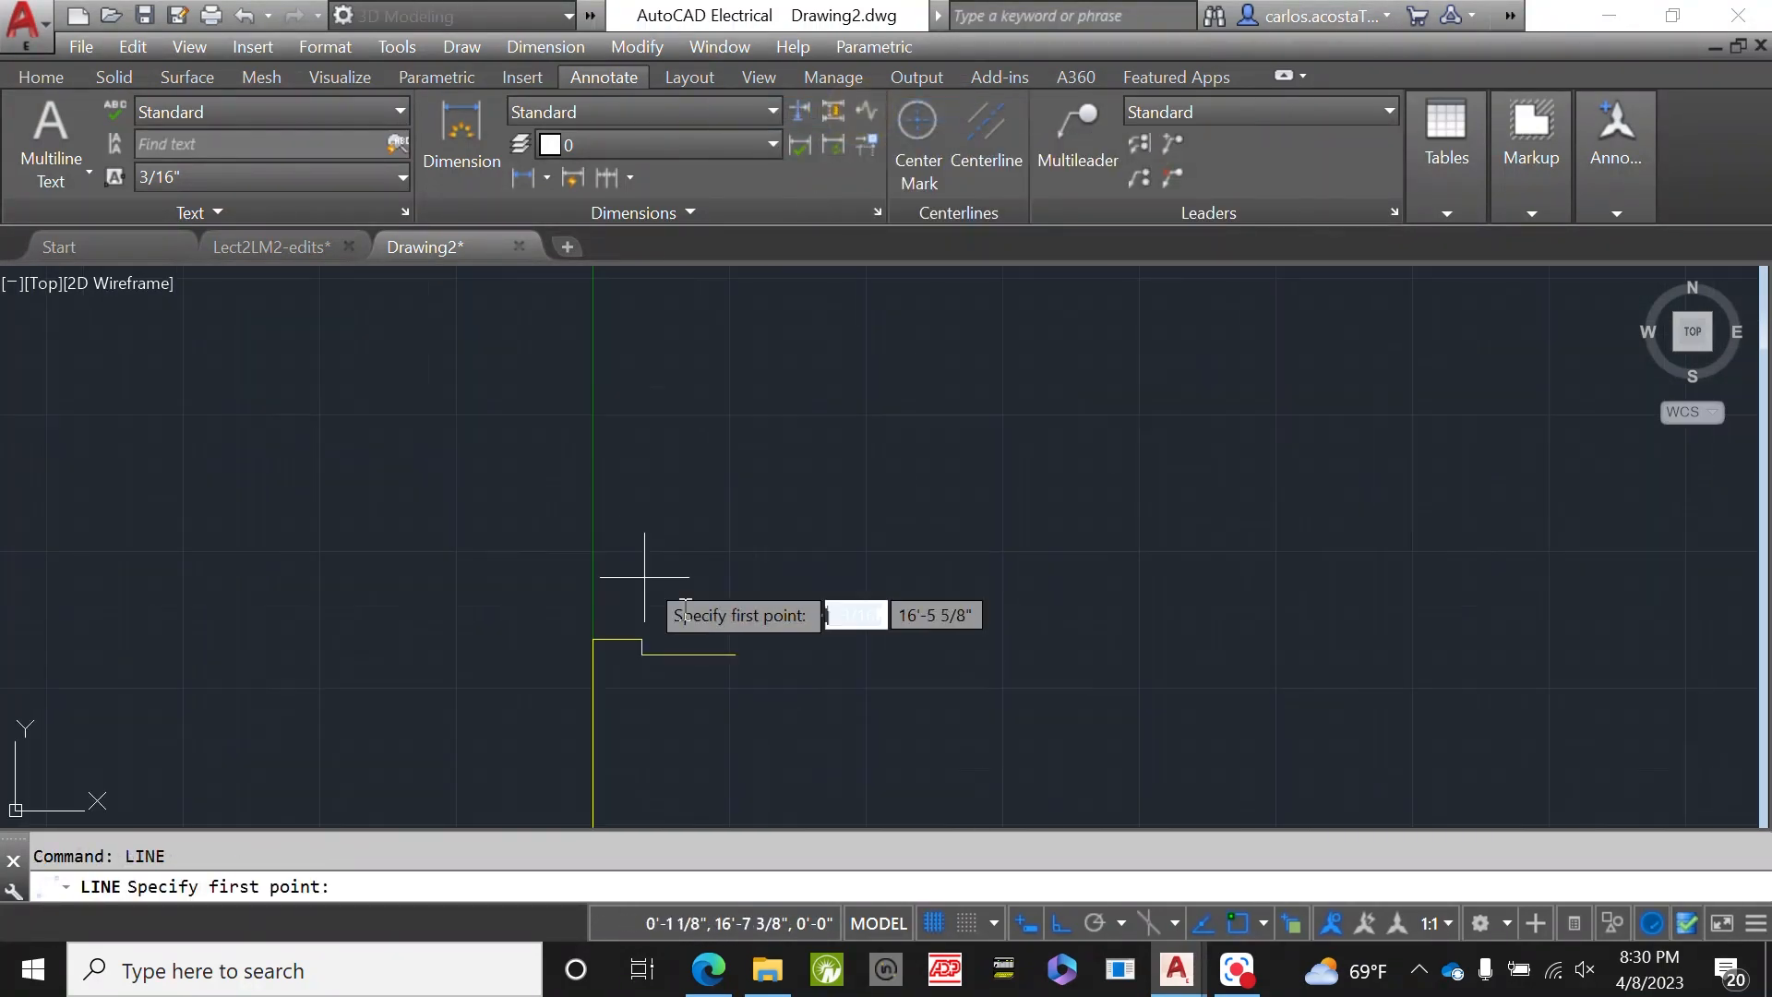
{"action": "left_click", "coordinate": [734, 655]}
{"action": "scroll", "coordinate": [681, 607], "scroll_direction": "down", "scroll_amount": 4}
{"action": "scroll", "coordinate": [515, 430], "scroll_direction": "up", "scroll_amount": 7}
{"action": "left_click", "coordinate": [633, 381]}
{"action": "right_click", "coordinate": [648, 499]}
{"action": "left_click", "coordinate": [739, 525]}
- Review the closed wall outline, and switch to the Lect2LM2-edits drawing
{"action": "scroll", "coordinate": [635, 570], "scroll_direction": "down", "scroll_amount": 11}
{"action": "scroll", "coordinate": [633, 392], "scroll_direction": "up", "scroll_amount": 5}
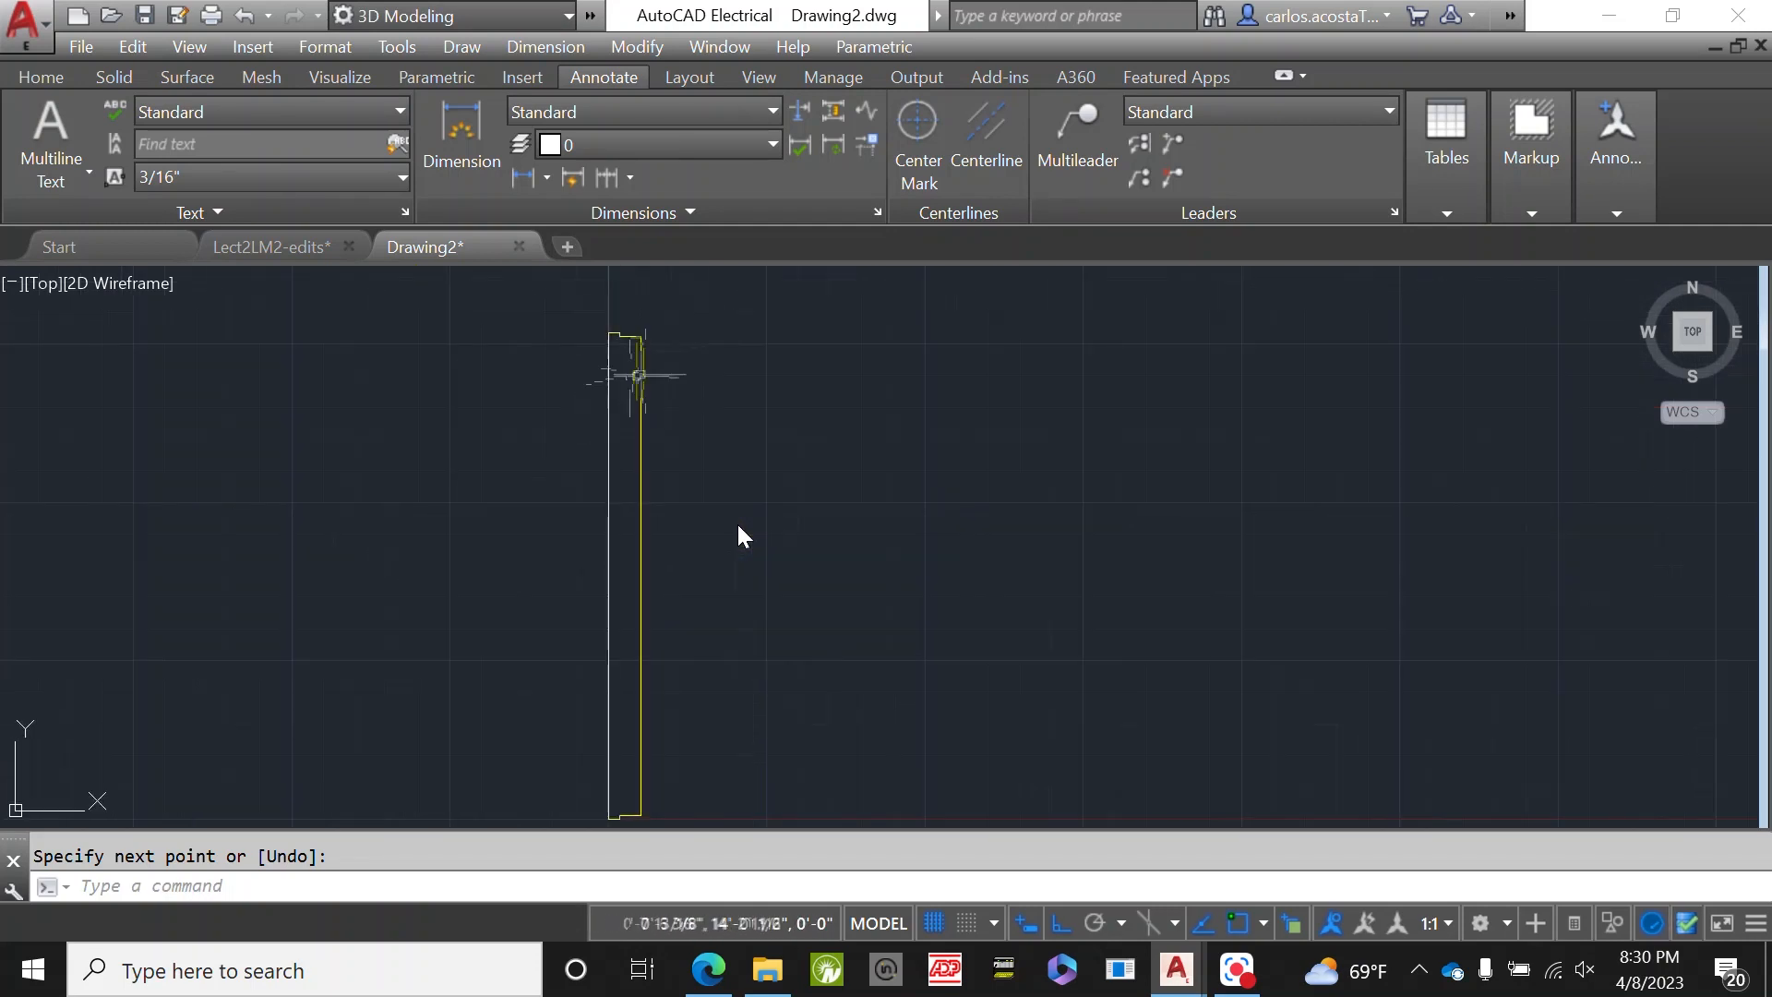
{"action": "left_click", "coordinate": [268, 247]}
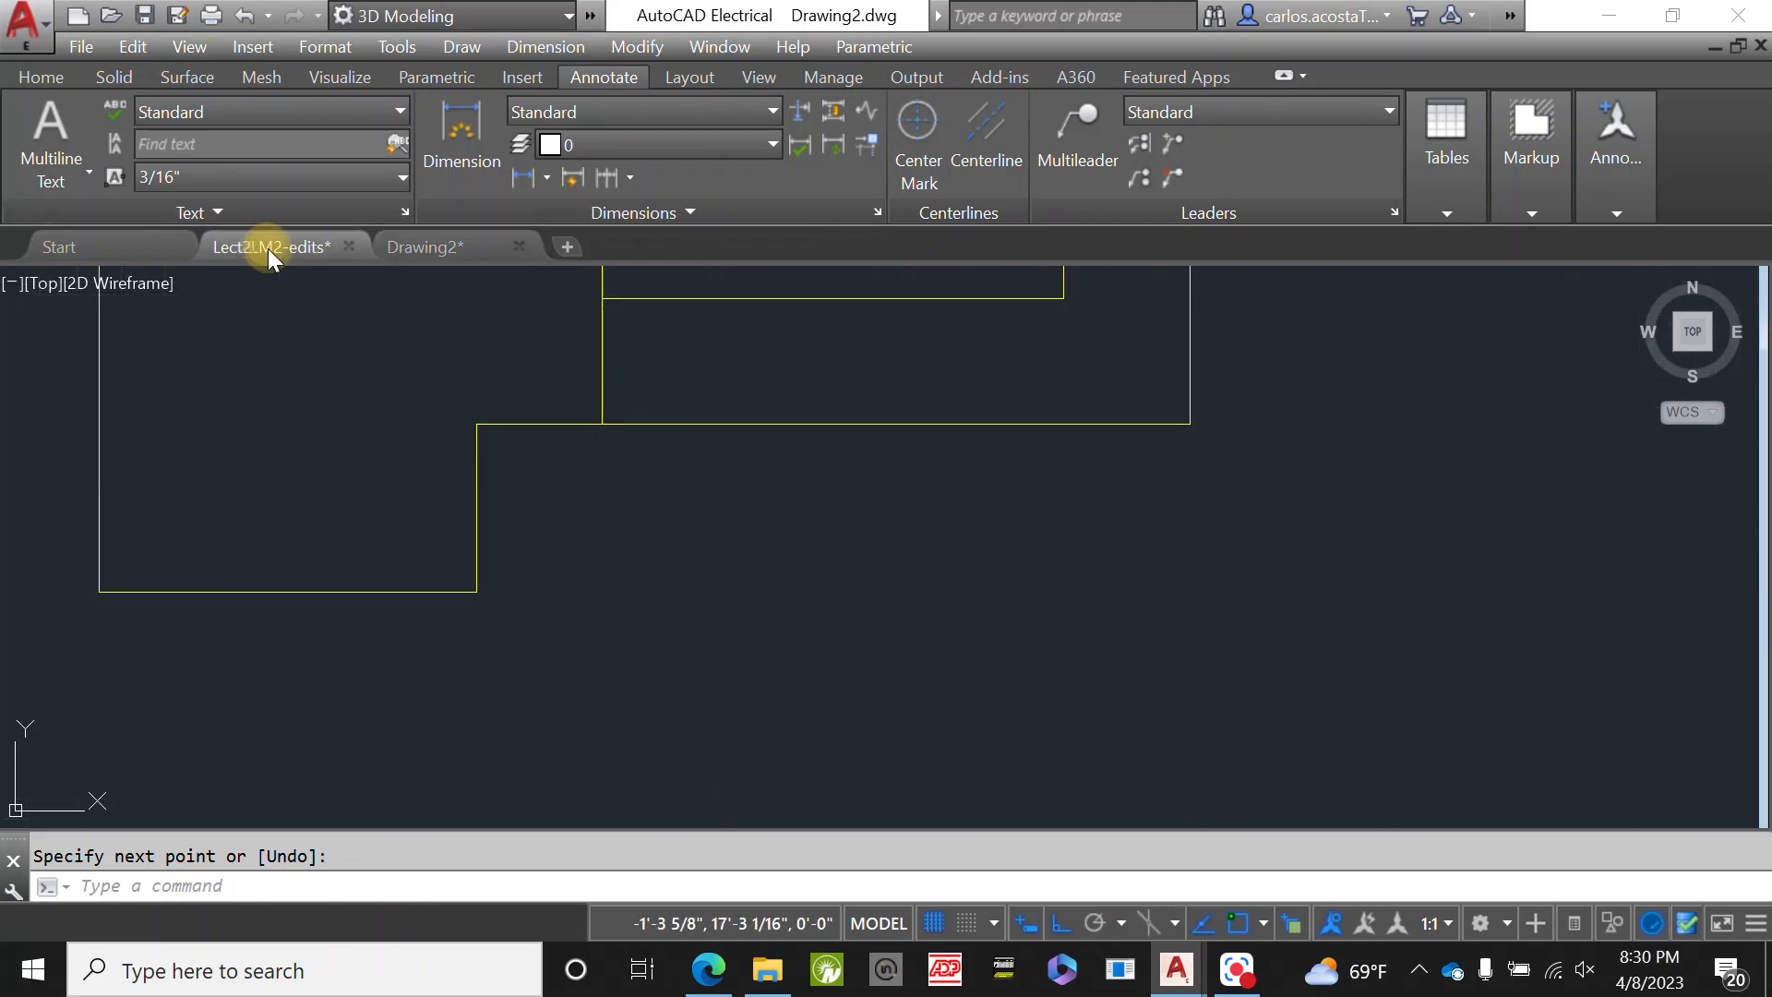